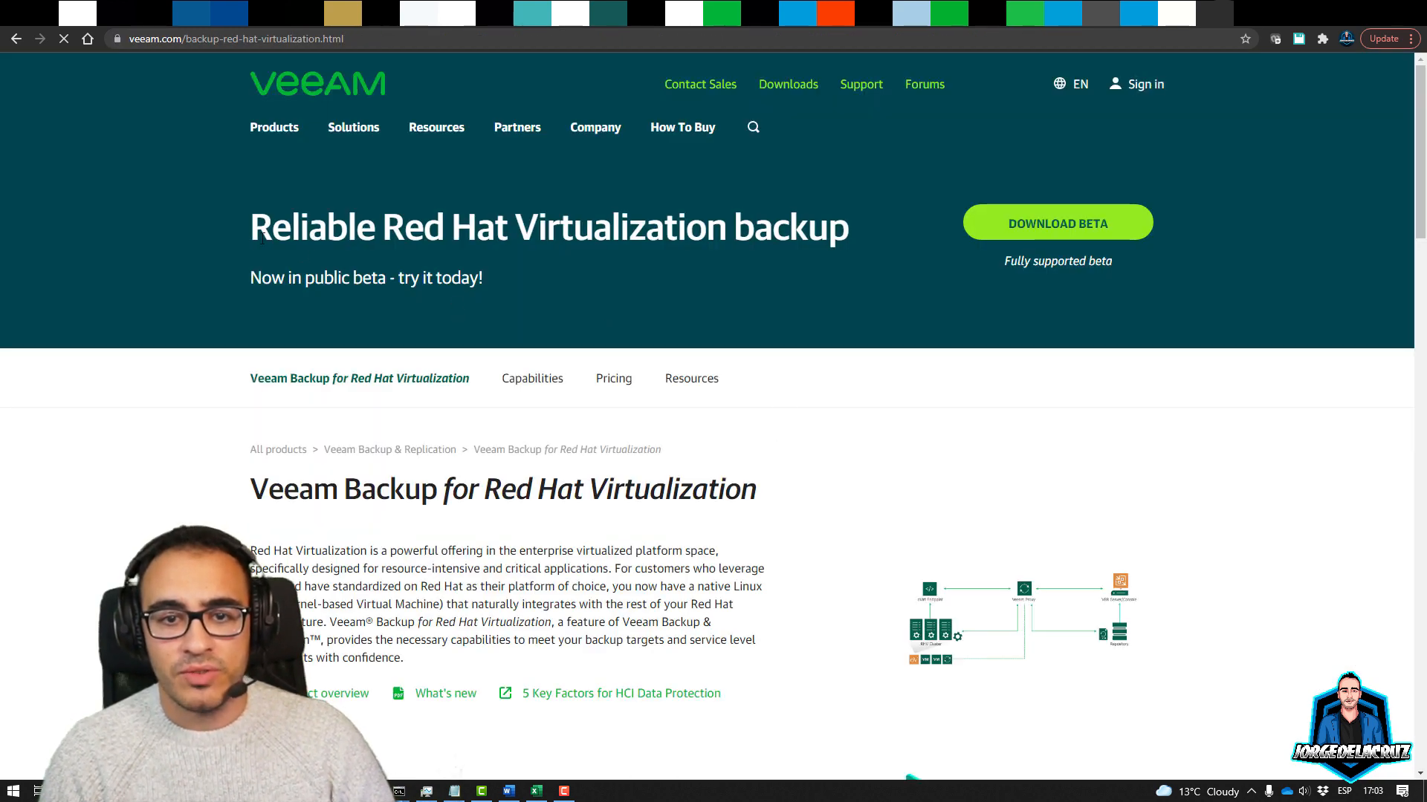
# Review the Red Hat Virtualization backup page, then enlarge and close its architecture diagram
pyautogui.moveTo(248, 216); pyautogui.dragTo(587, 279)
pyautogui.click(518, 277)
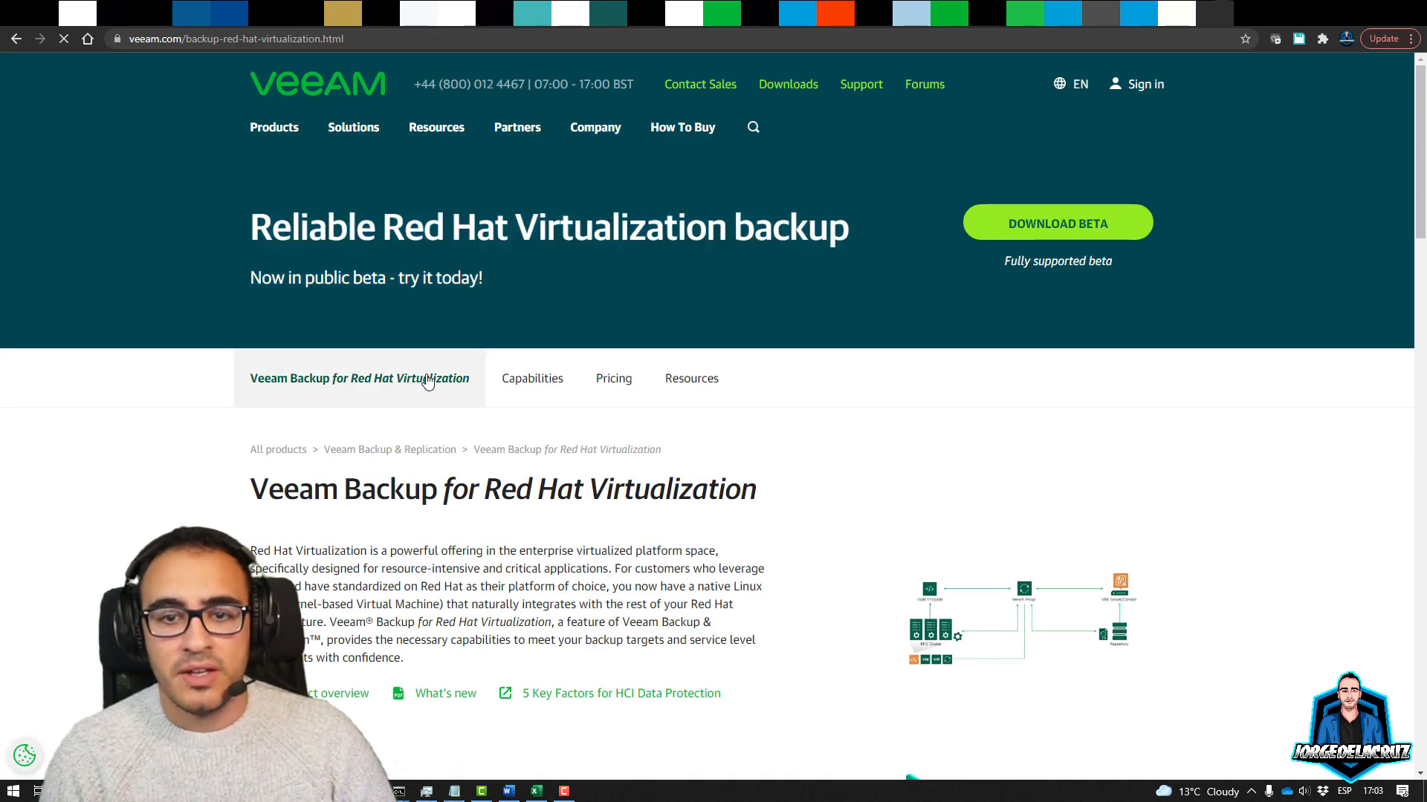
pyautogui.scroll(-3, 433, 389)
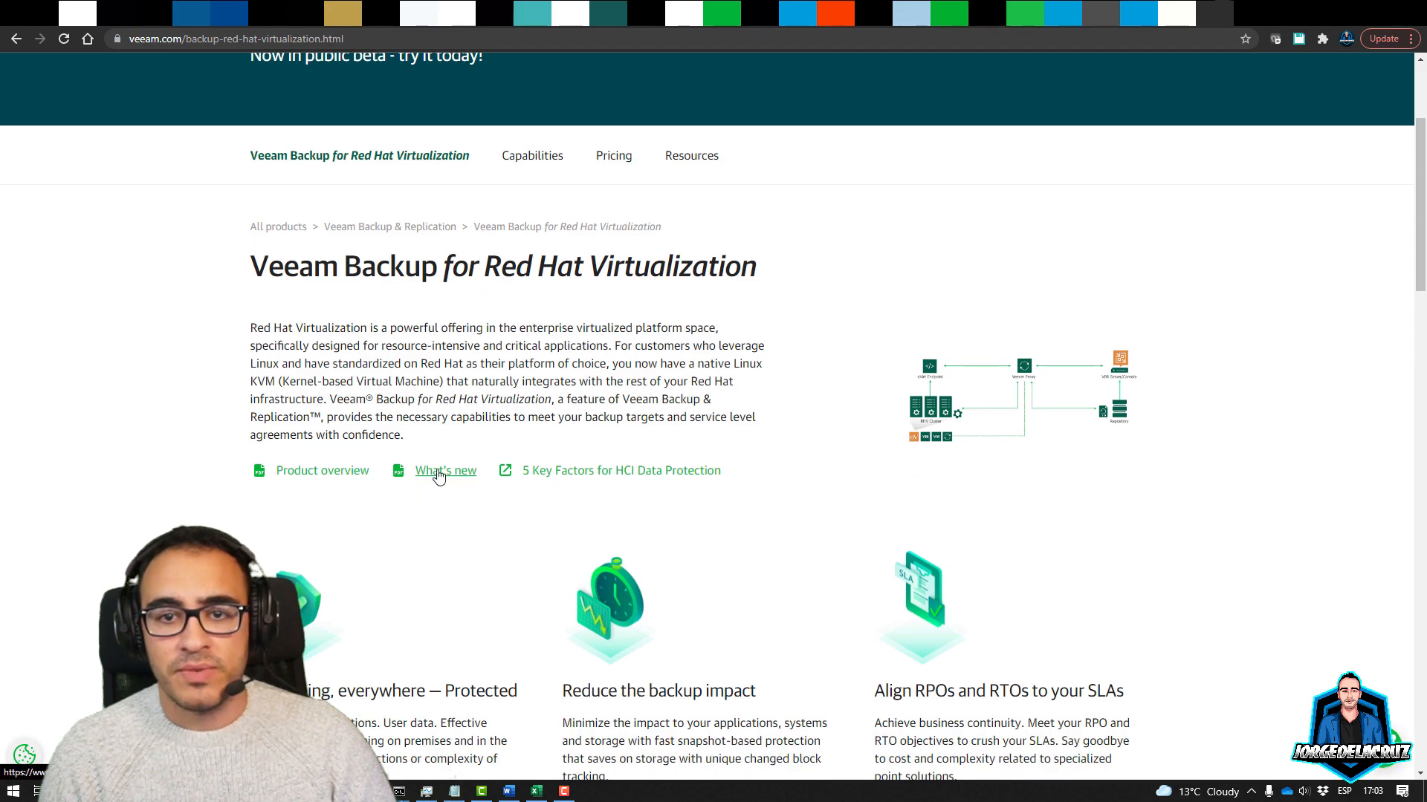
pyautogui.scroll(-5, 479, 454)
pyautogui.scroll(-12, 460, 468)
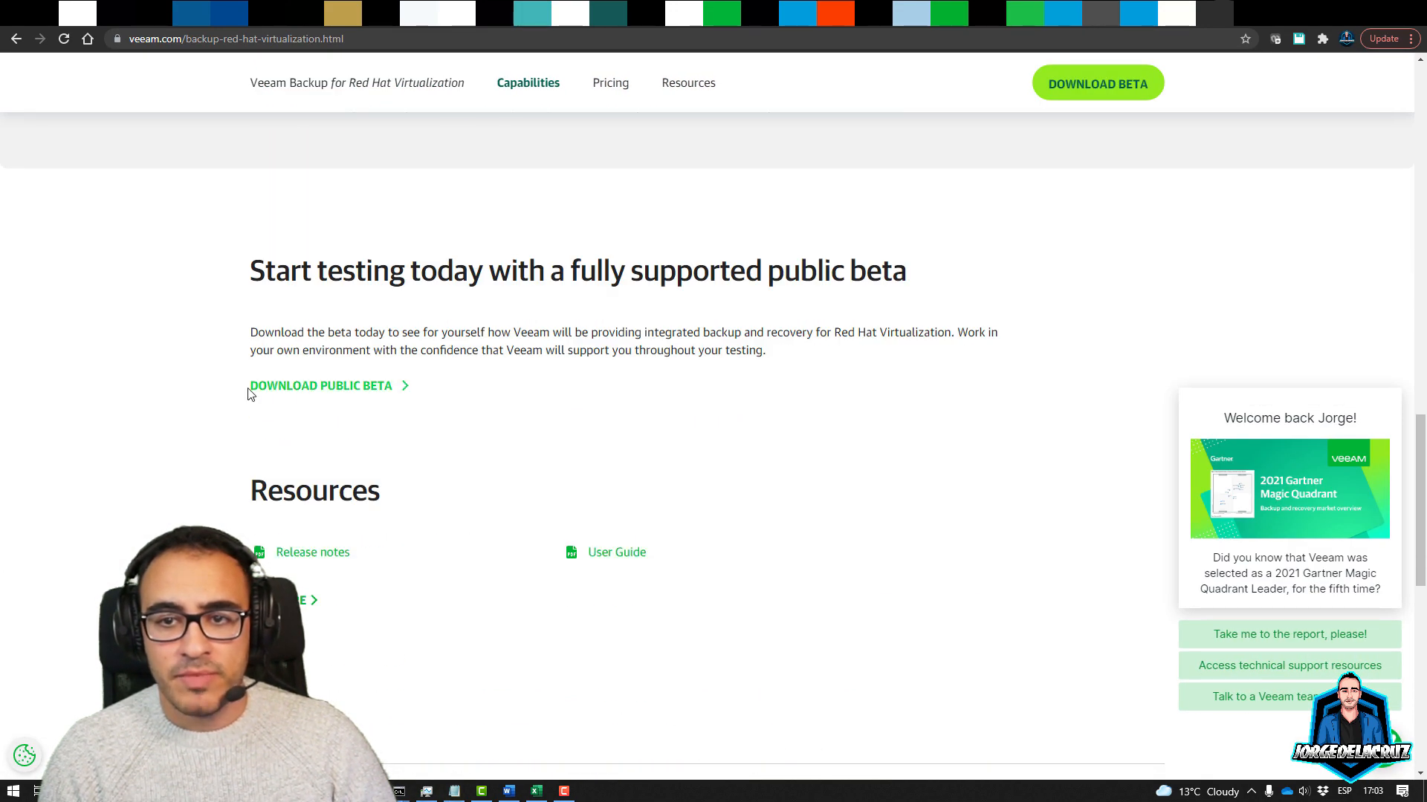
pyautogui.moveTo(248, 391); pyautogui.dragTo(542, 359)
pyautogui.scroll(7, 666, 420)
pyautogui.scroll(10, 666, 421)
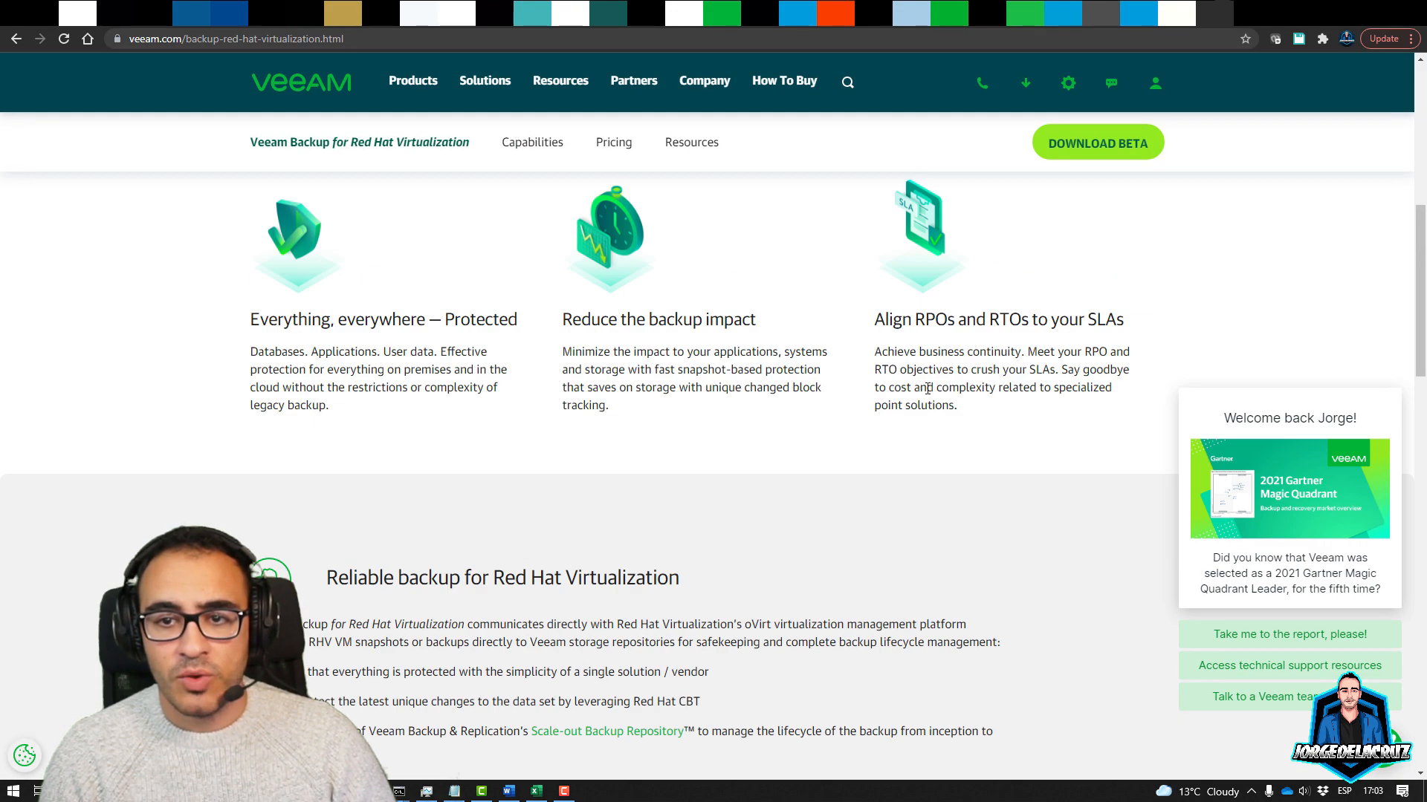
pyautogui.click(990, 322)
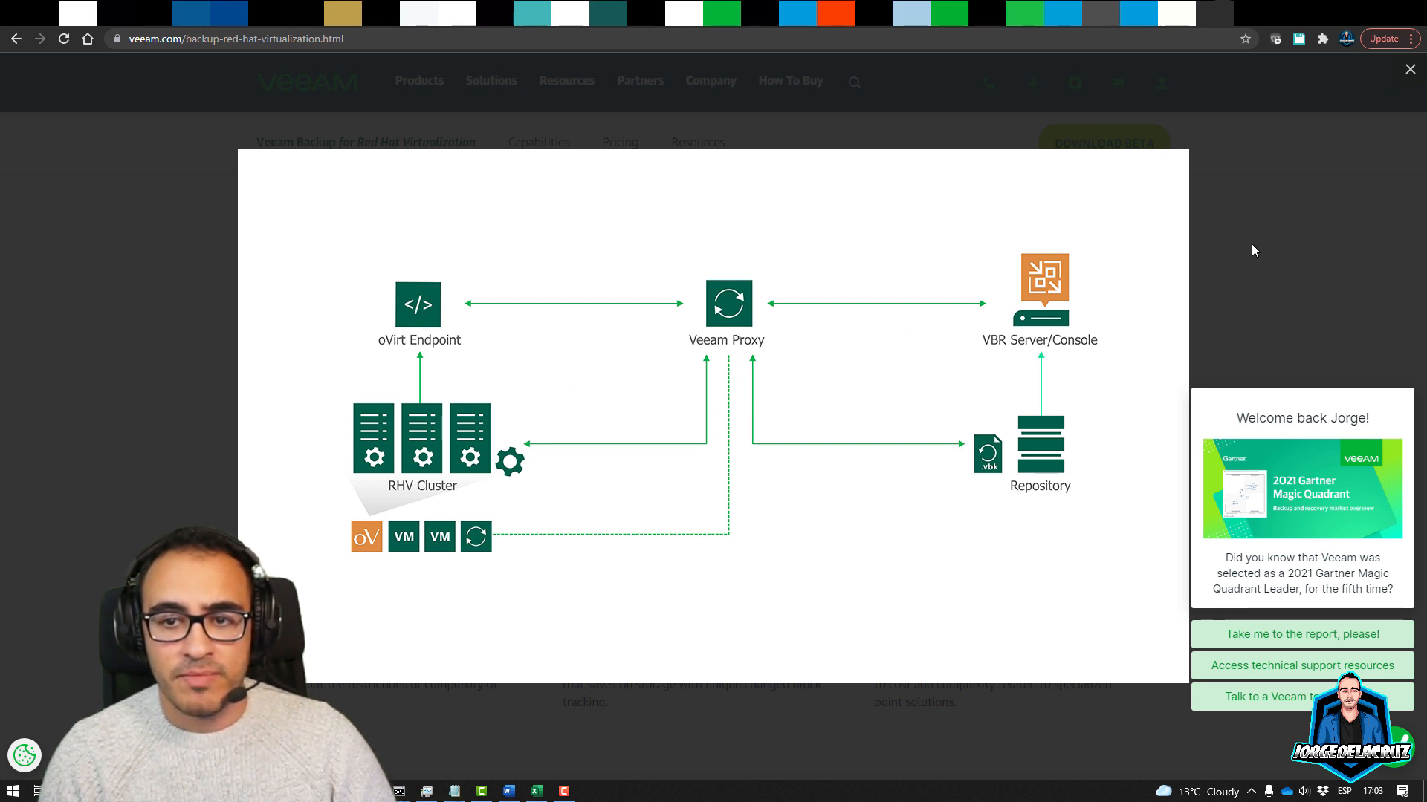
pyautogui.click(1409, 72)
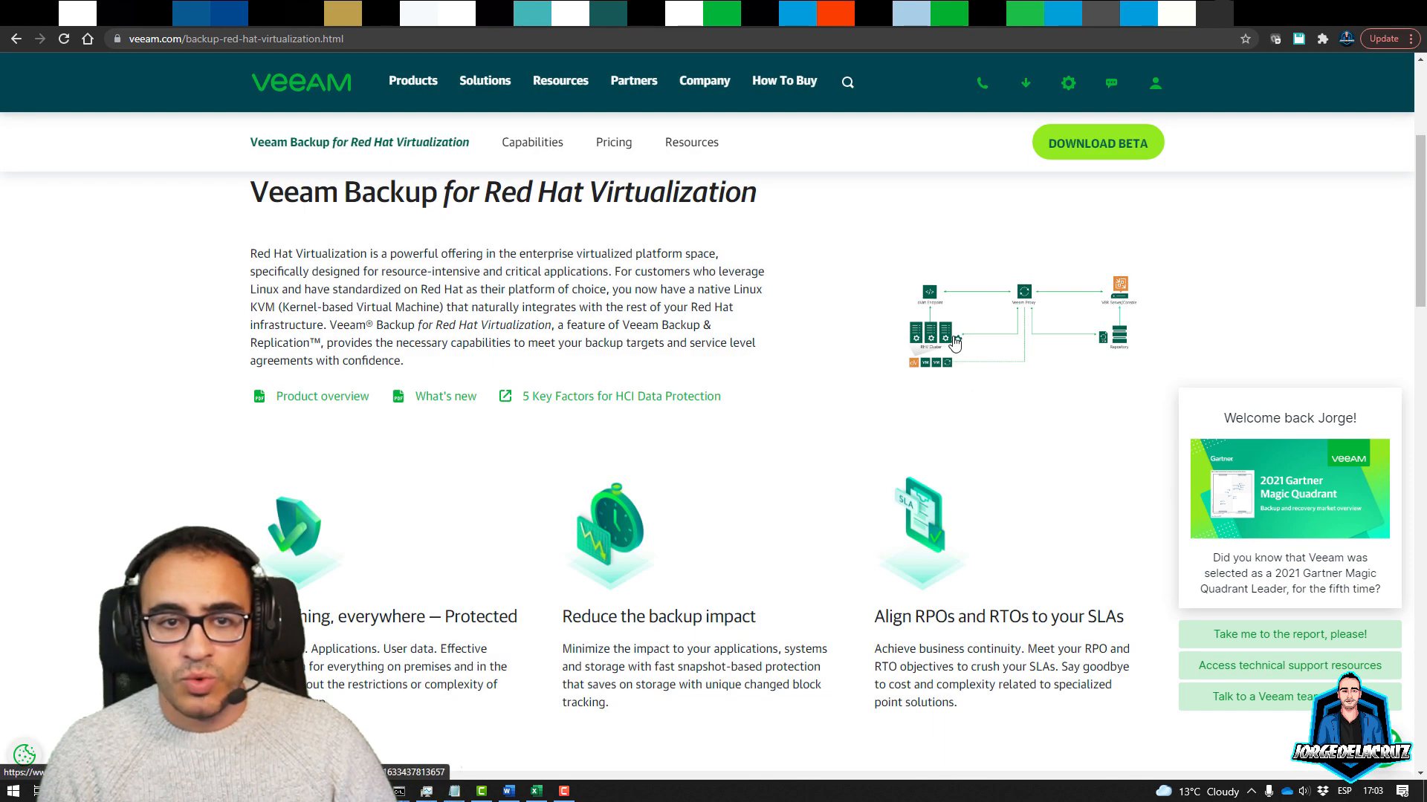
# Open the user guide Overview and note its backup, VM restore and disk restore capabilities
pyautogui.click(1177, 12)
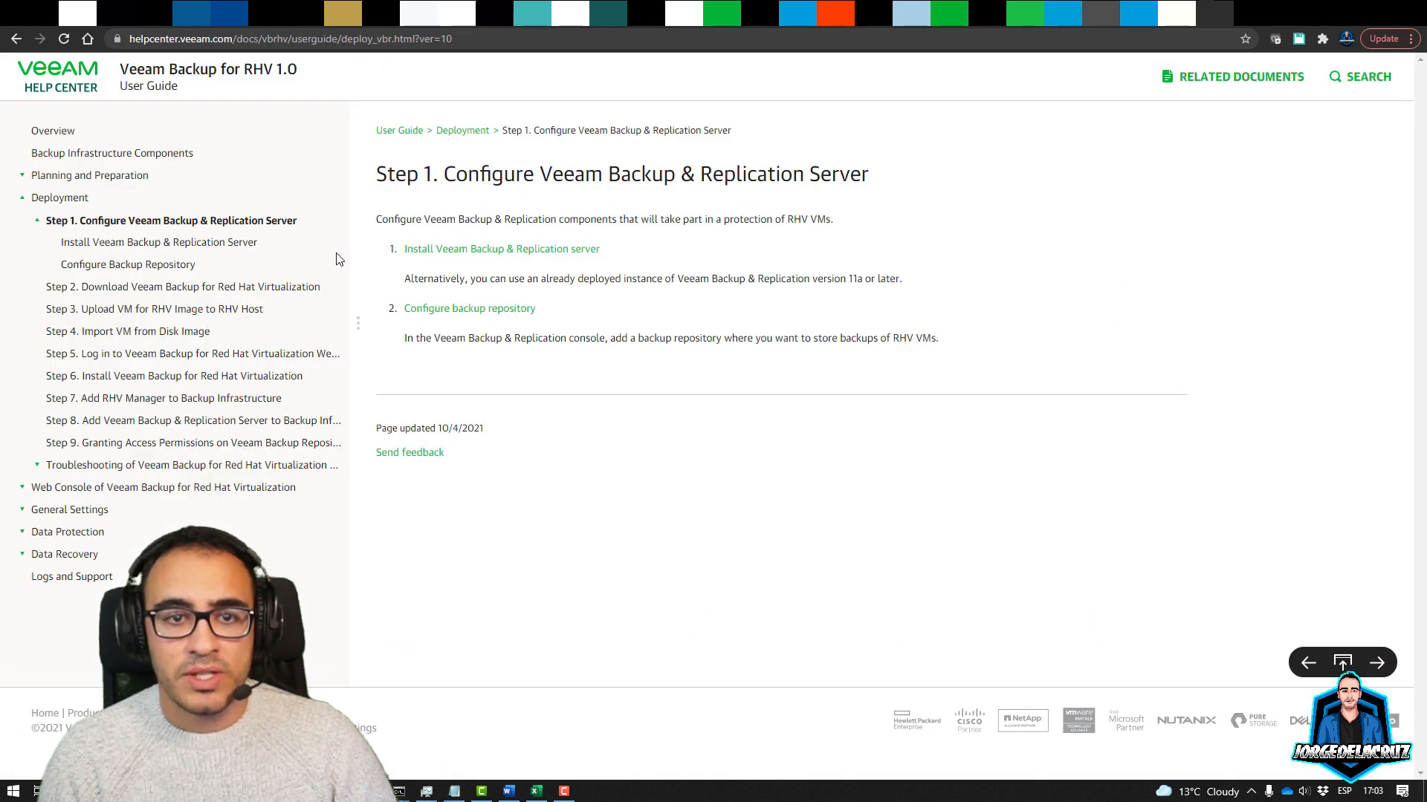
pyautogui.click(55, 134)
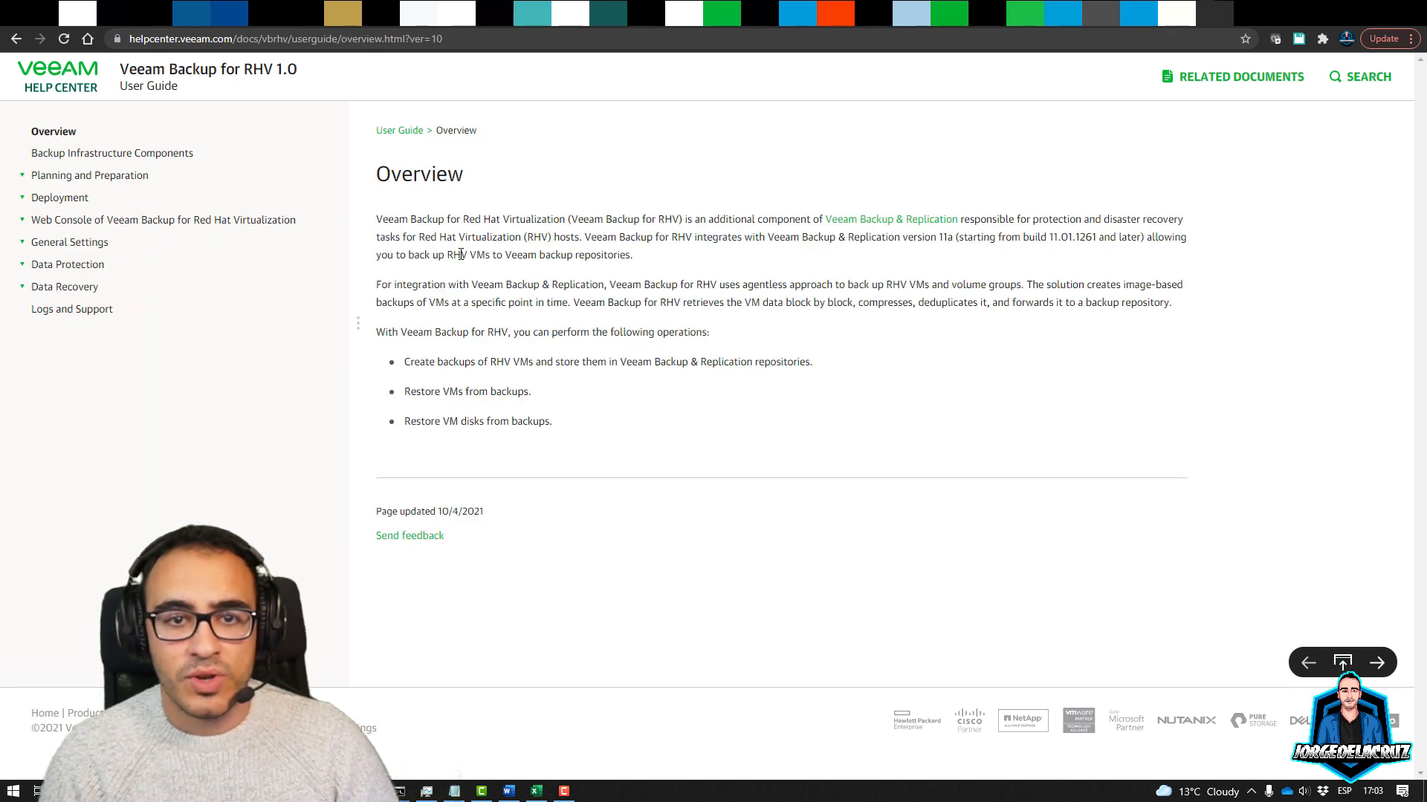
pyautogui.click(356, 38)
pyautogui.moveTo(250, 38); pyautogui.dragTo(371, 38)
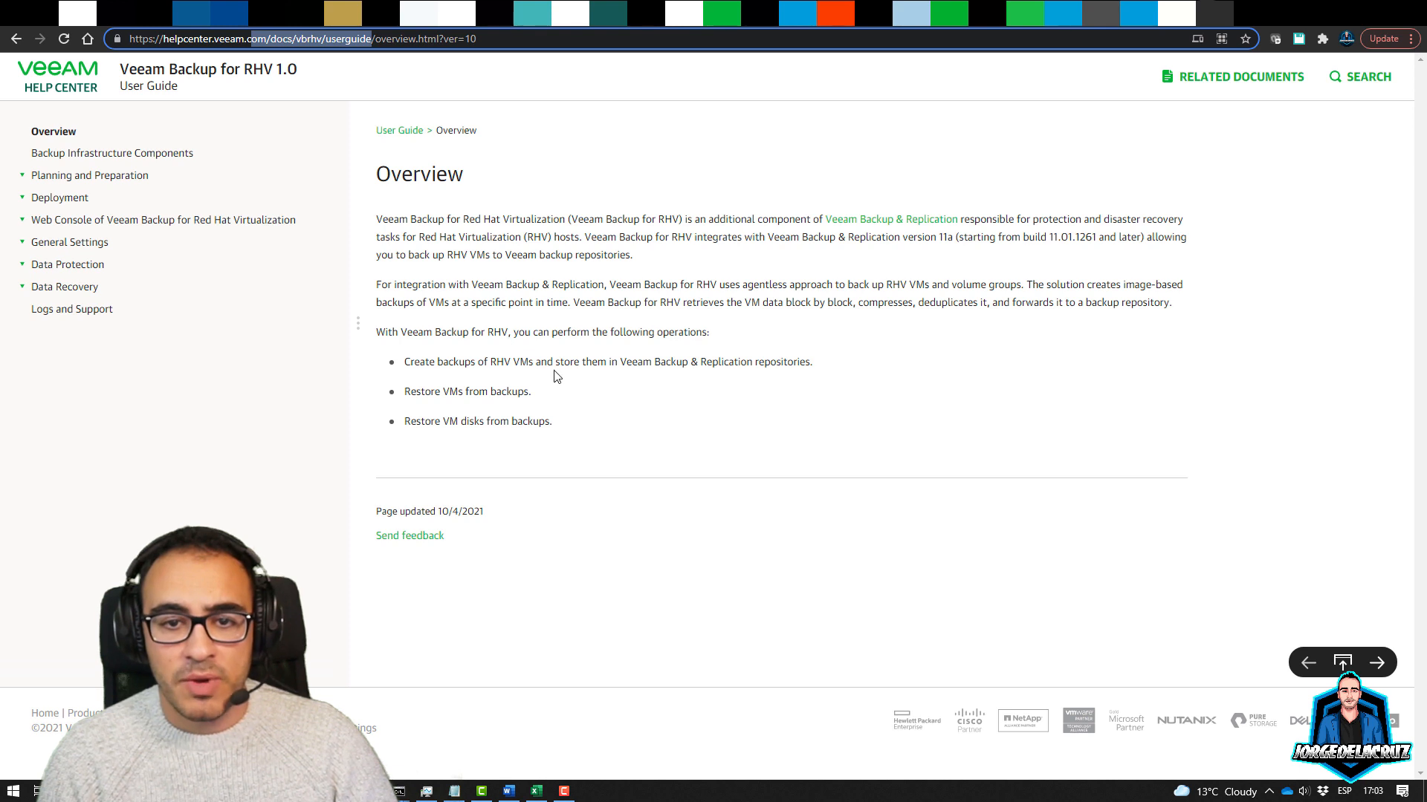
pyautogui.moveTo(458, 363); pyautogui.dragTo(831, 364)
pyautogui.moveTo(416, 392); pyautogui.dragTo(525, 395)
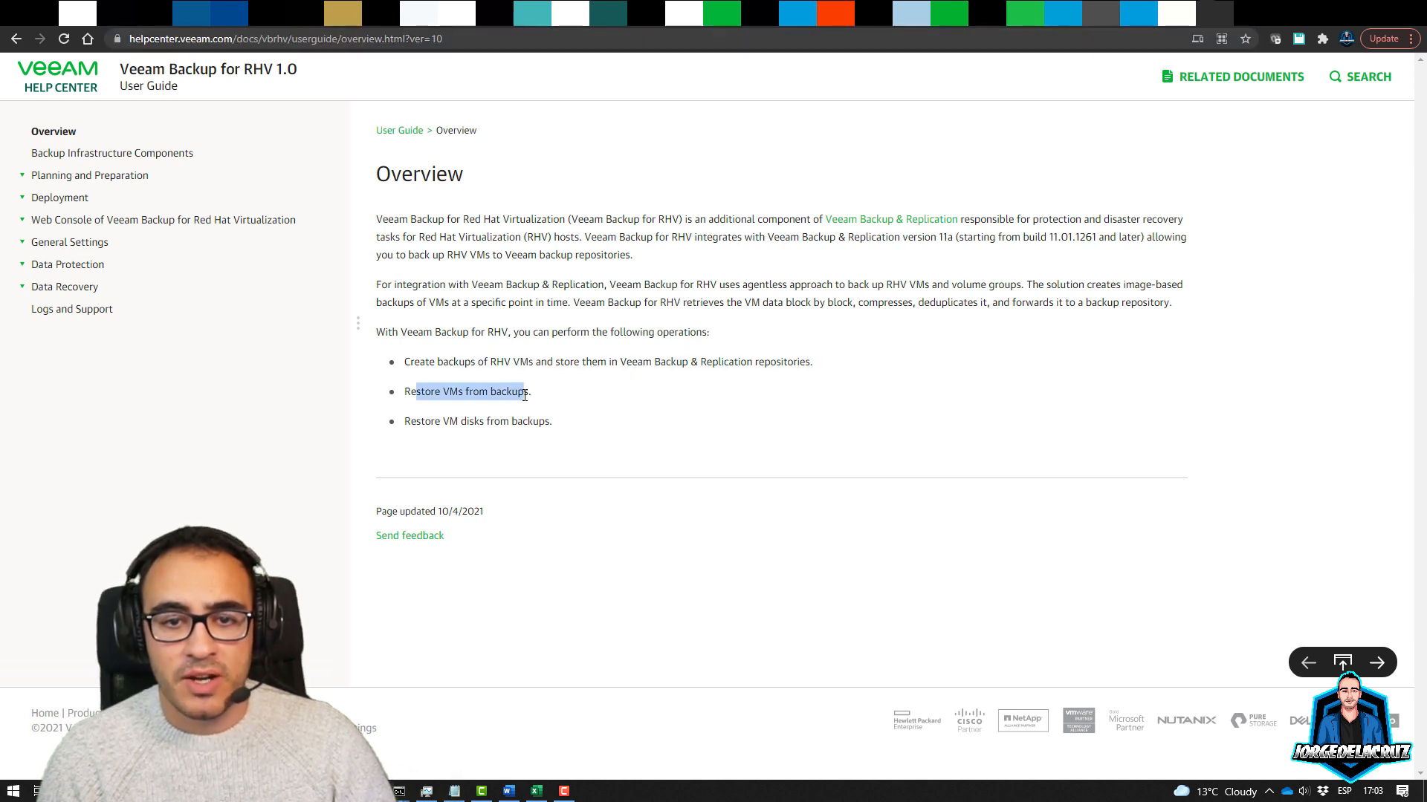
pyautogui.moveTo(417, 421); pyautogui.dragTo(553, 422)
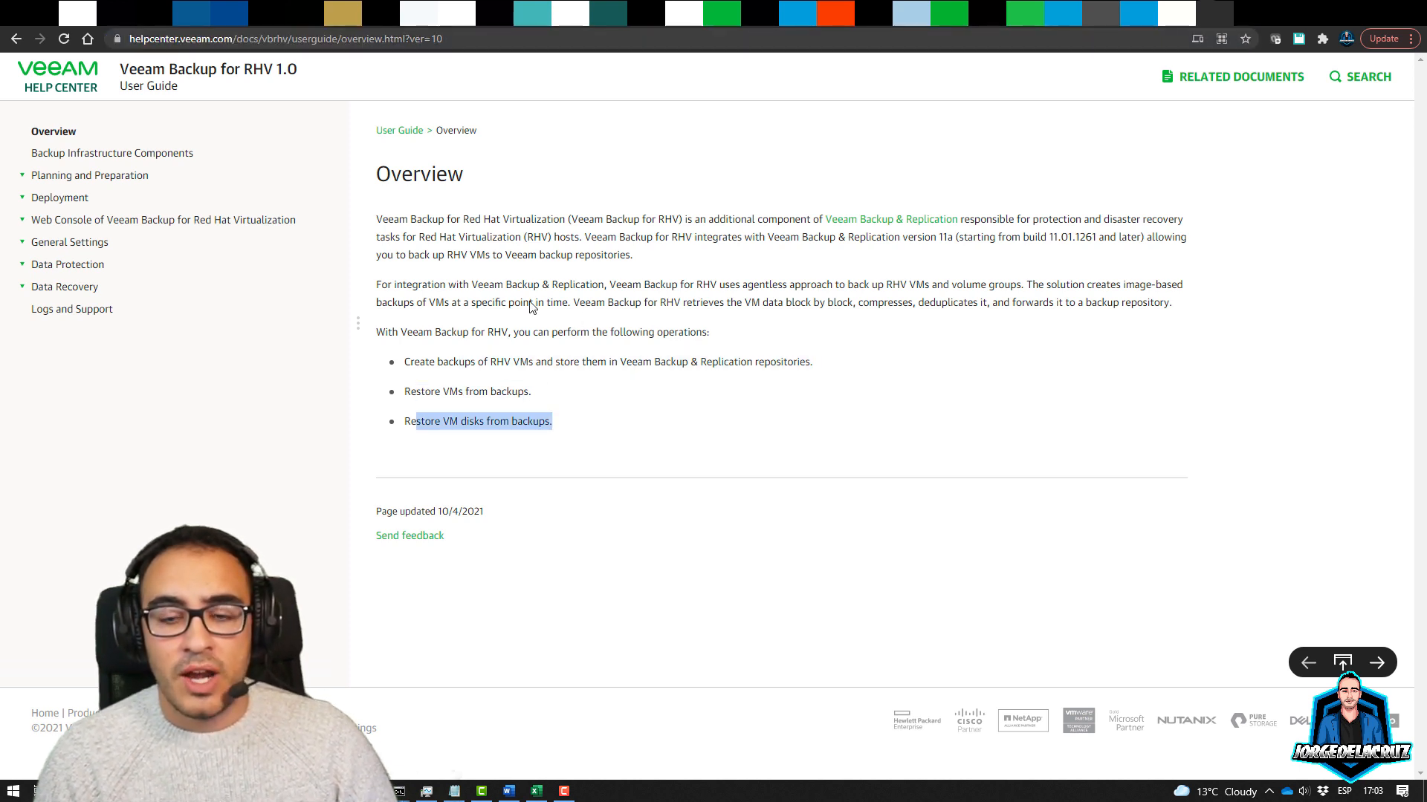
# Read Backup Infrastructure Components, then System Requirements, Required Permissions, Used Ports and Licensing
pyautogui.click(115, 154)
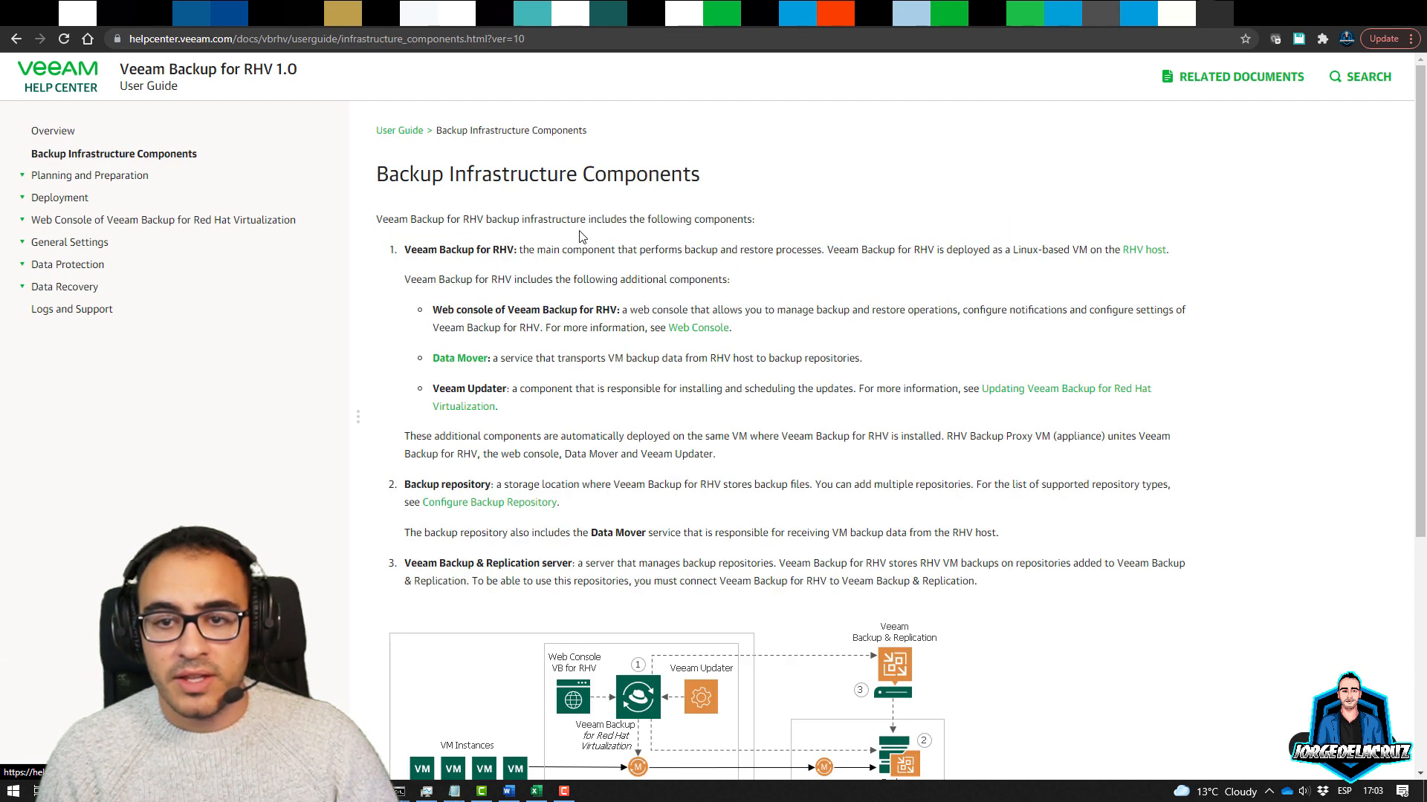
pyautogui.scroll(-1, 663, 480)
pyautogui.scroll(-4, 746, 439)
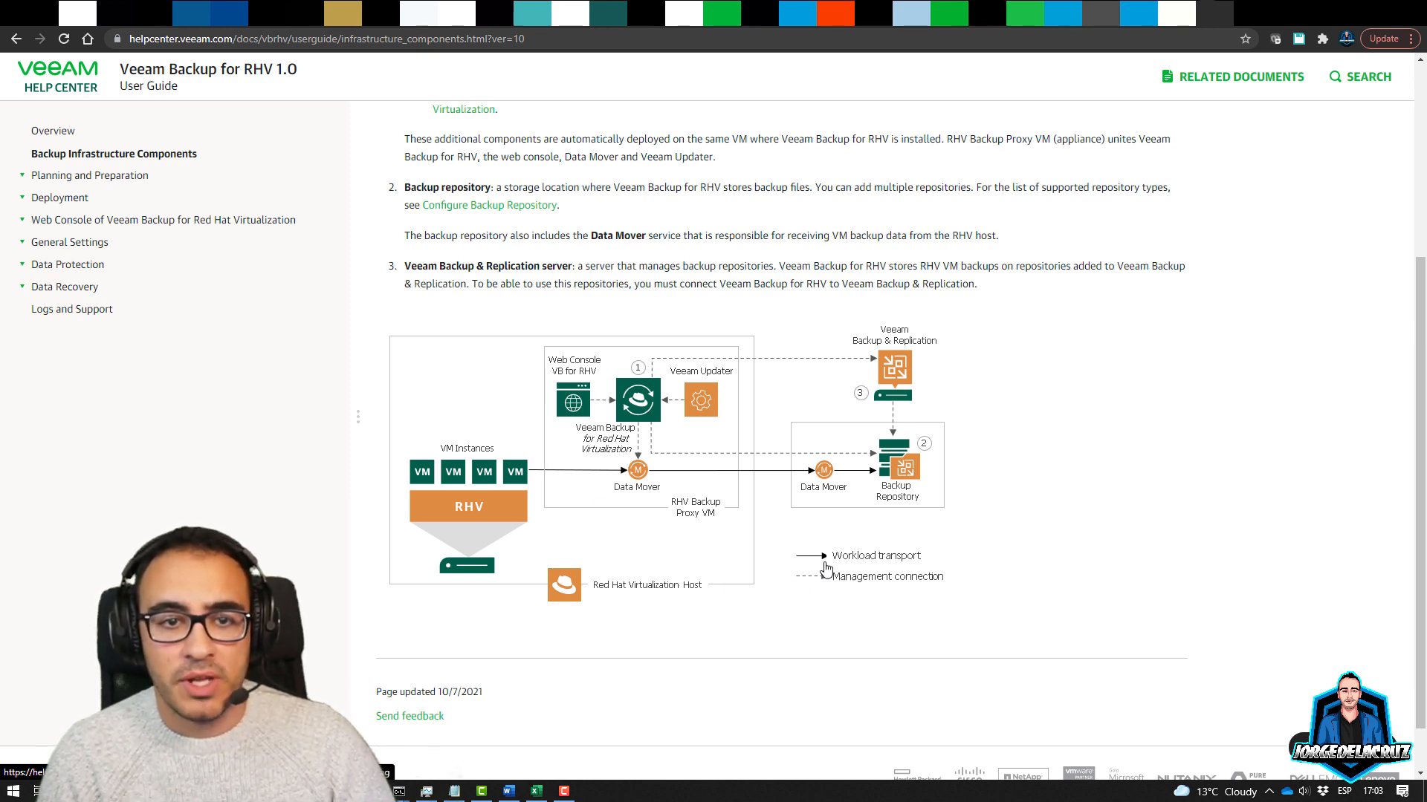
pyautogui.click(111, 177)
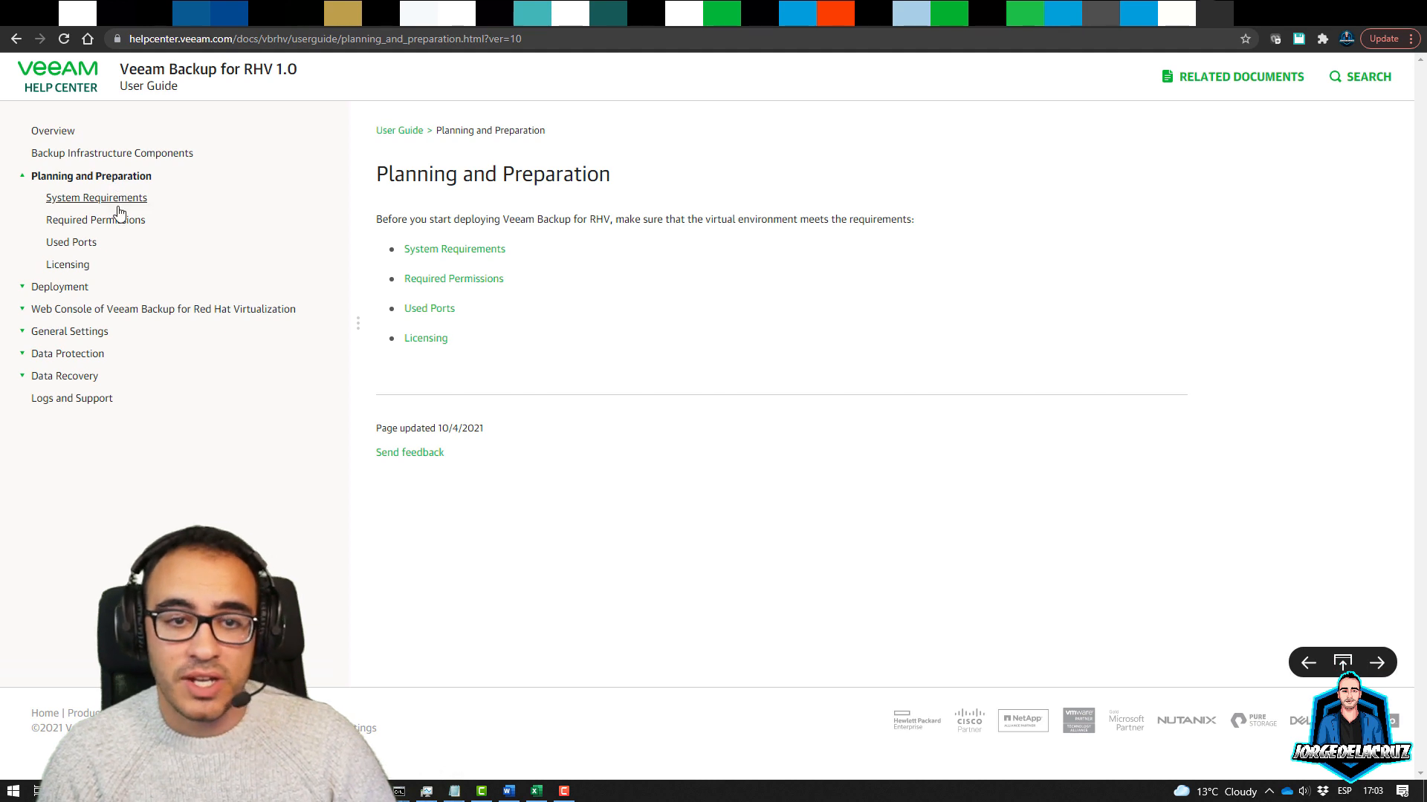
pyautogui.click(114, 201)
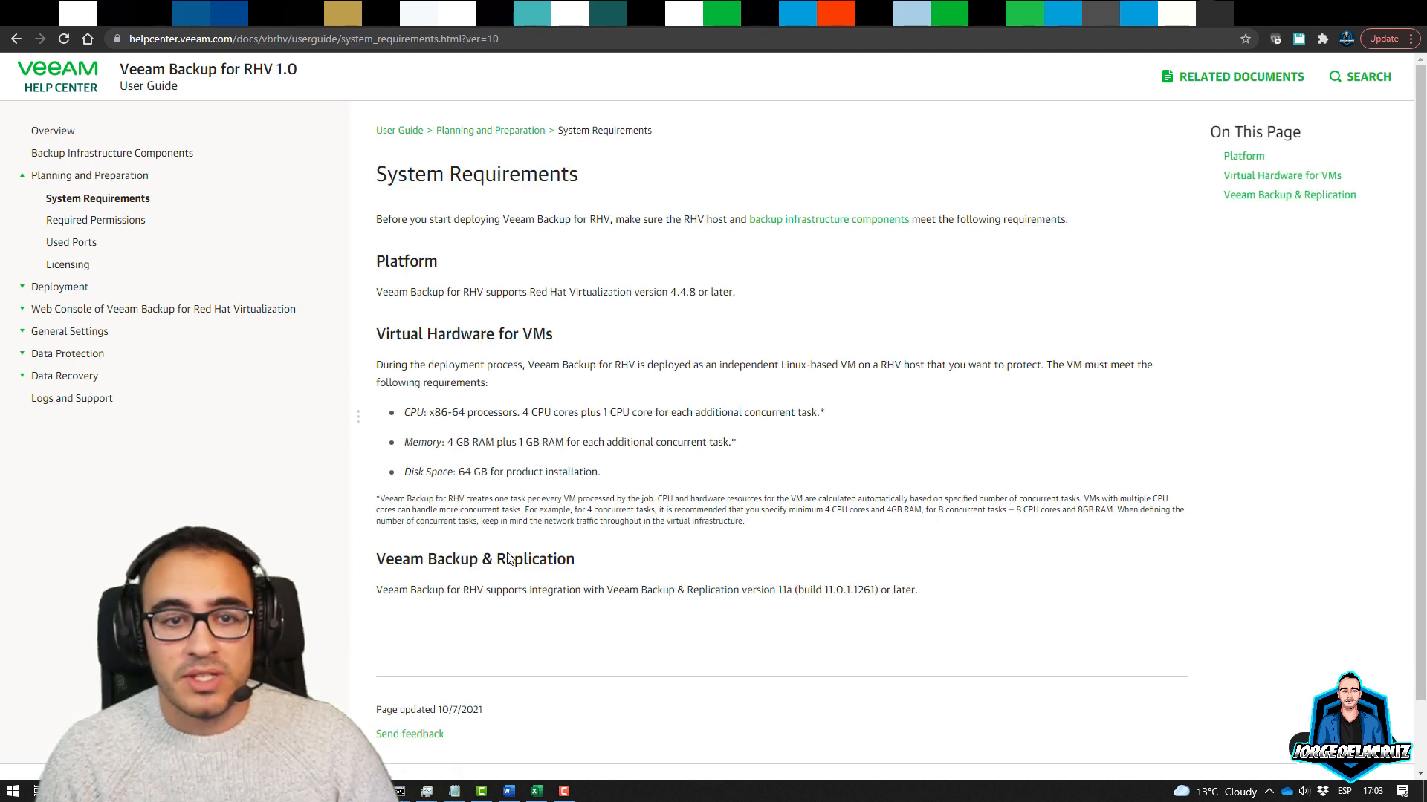
pyautogui.click(112, 223)
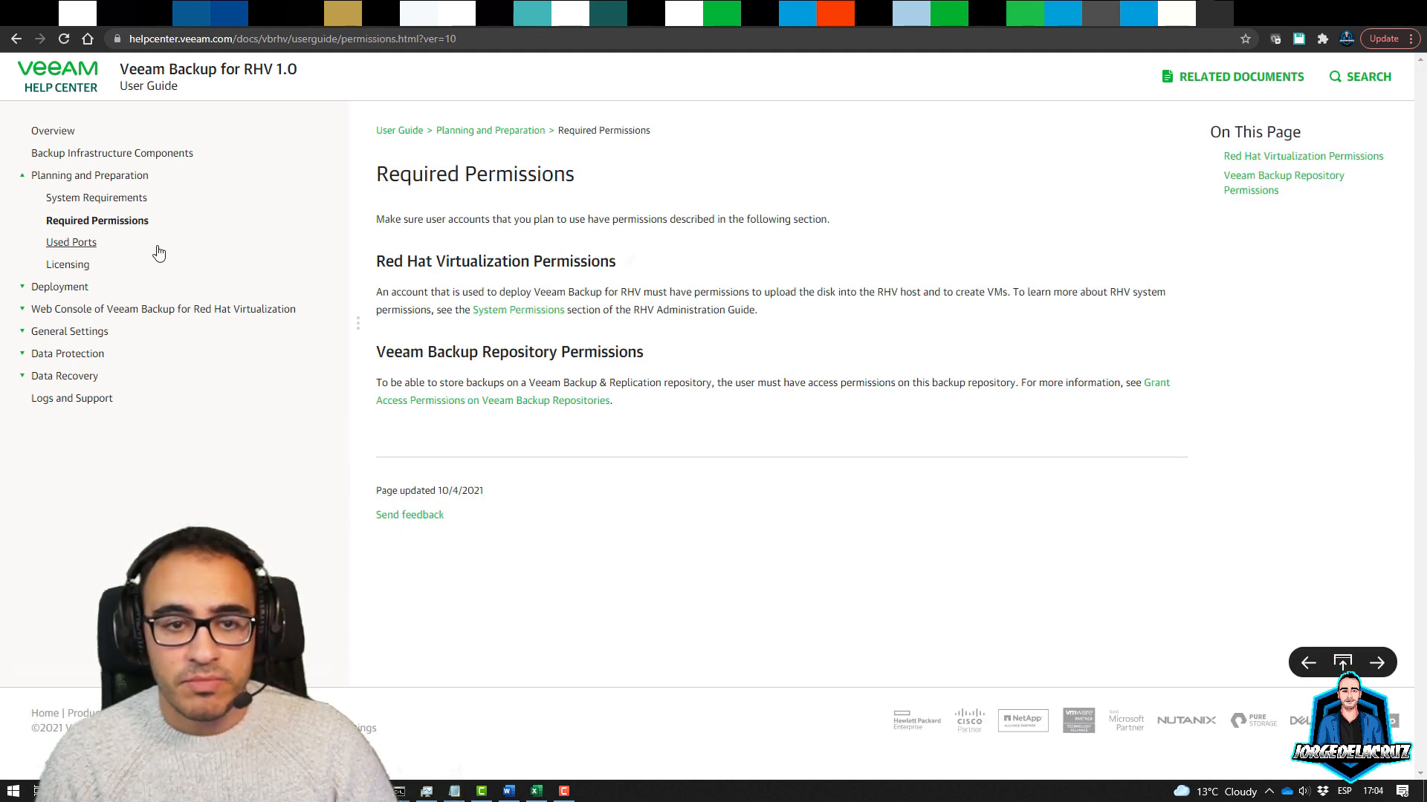
pyautogui.click(78, 243)
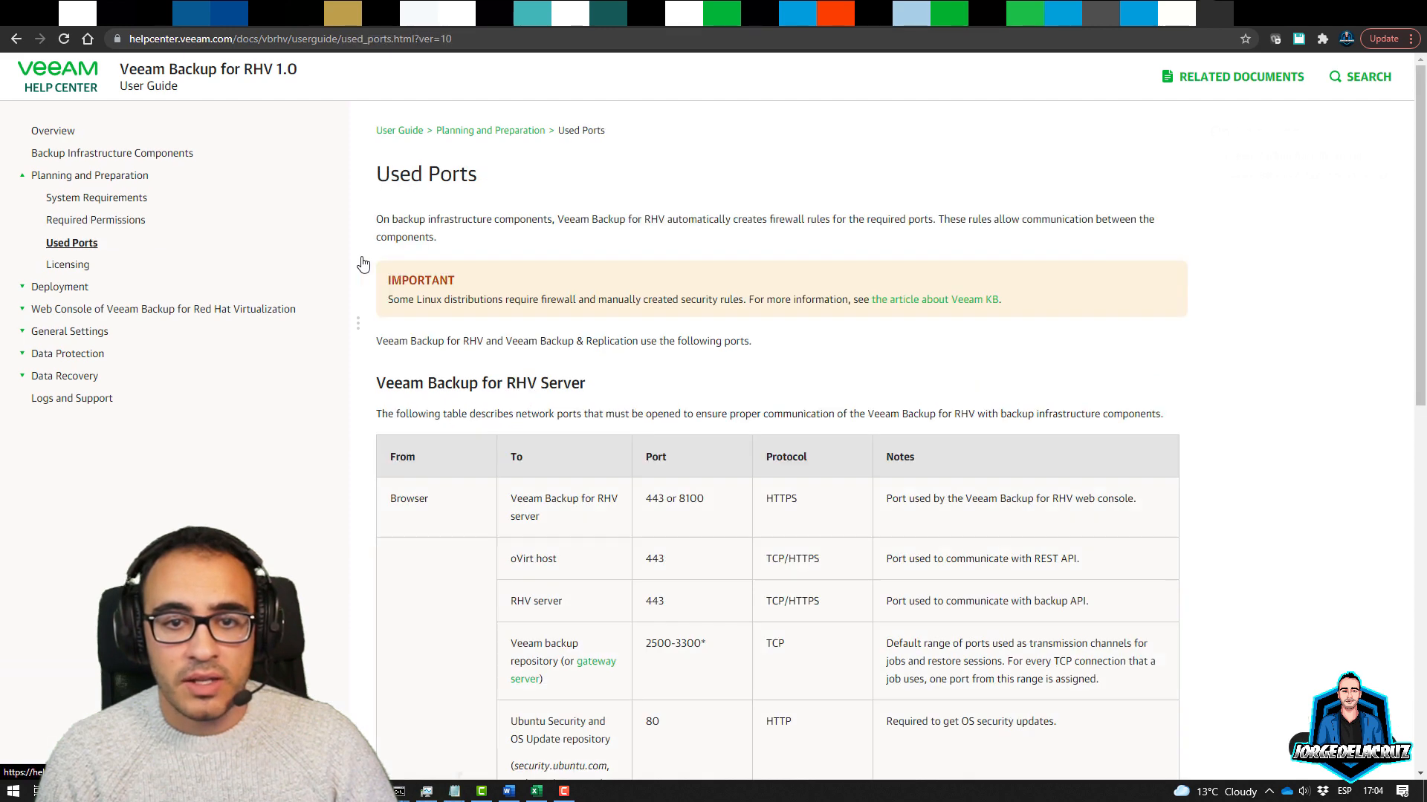
pyautogui.click(71, 266)
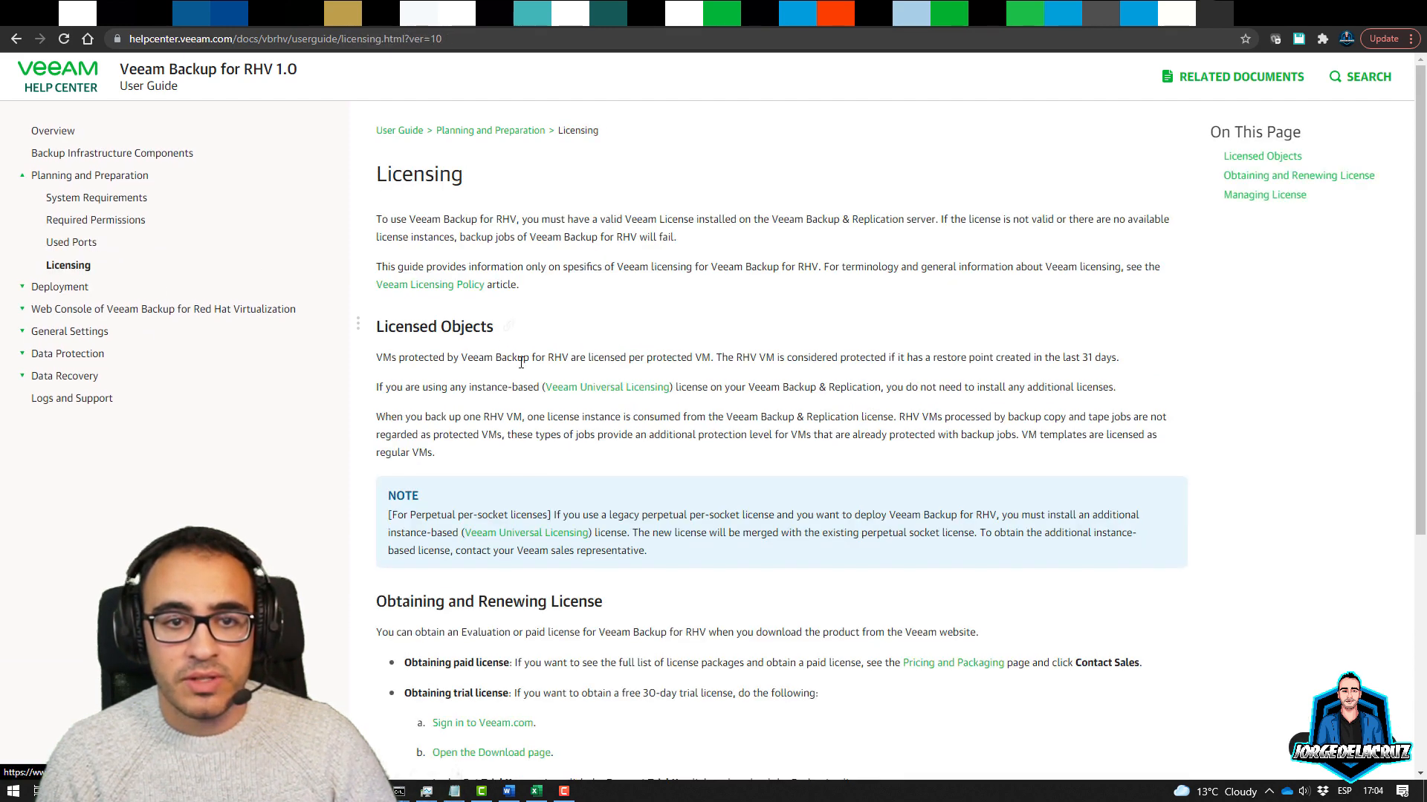
# Go to Deployment and open 'Step 1. Configure Veeam Backup & Replication Server'
pyautogui.click(75, 294)
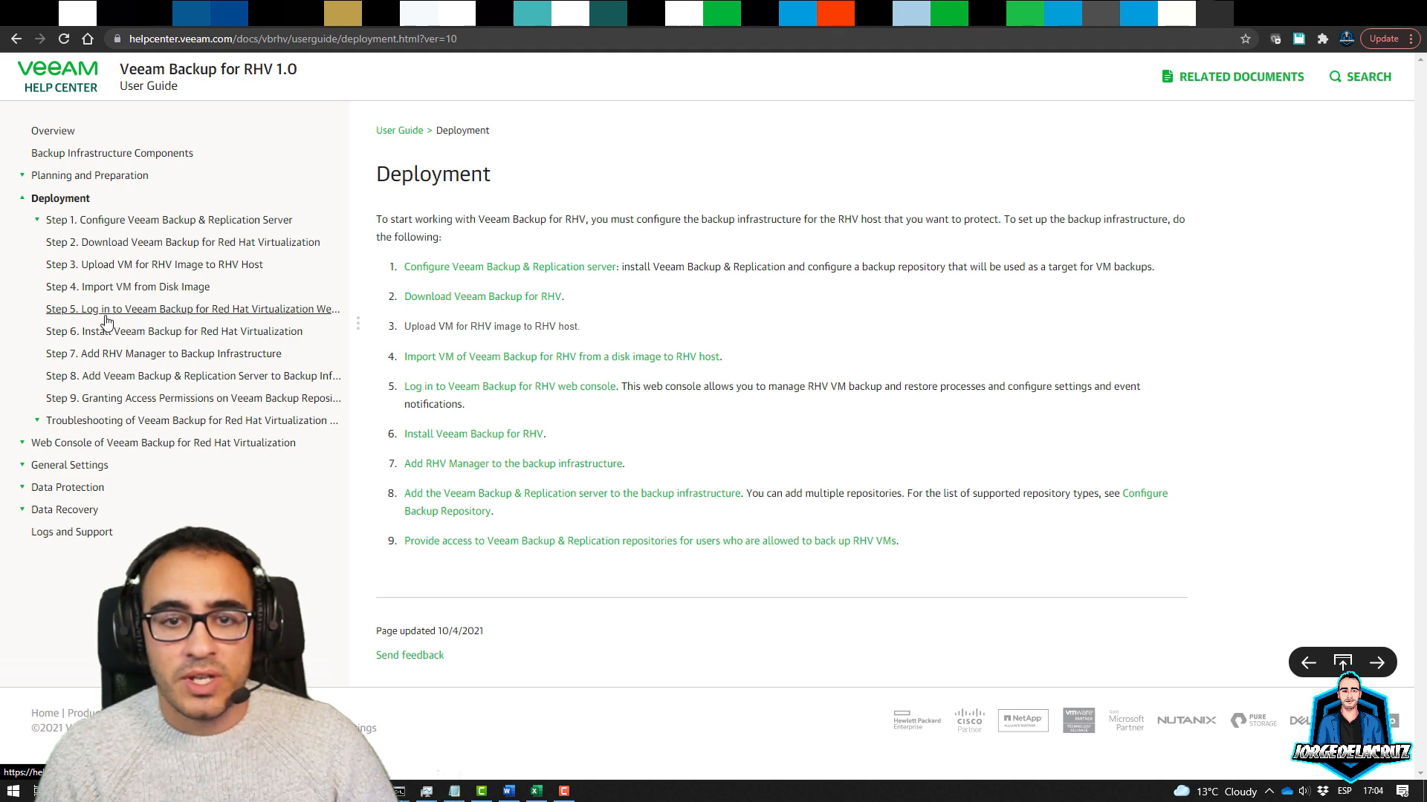
pyautogui.click(556, 267)
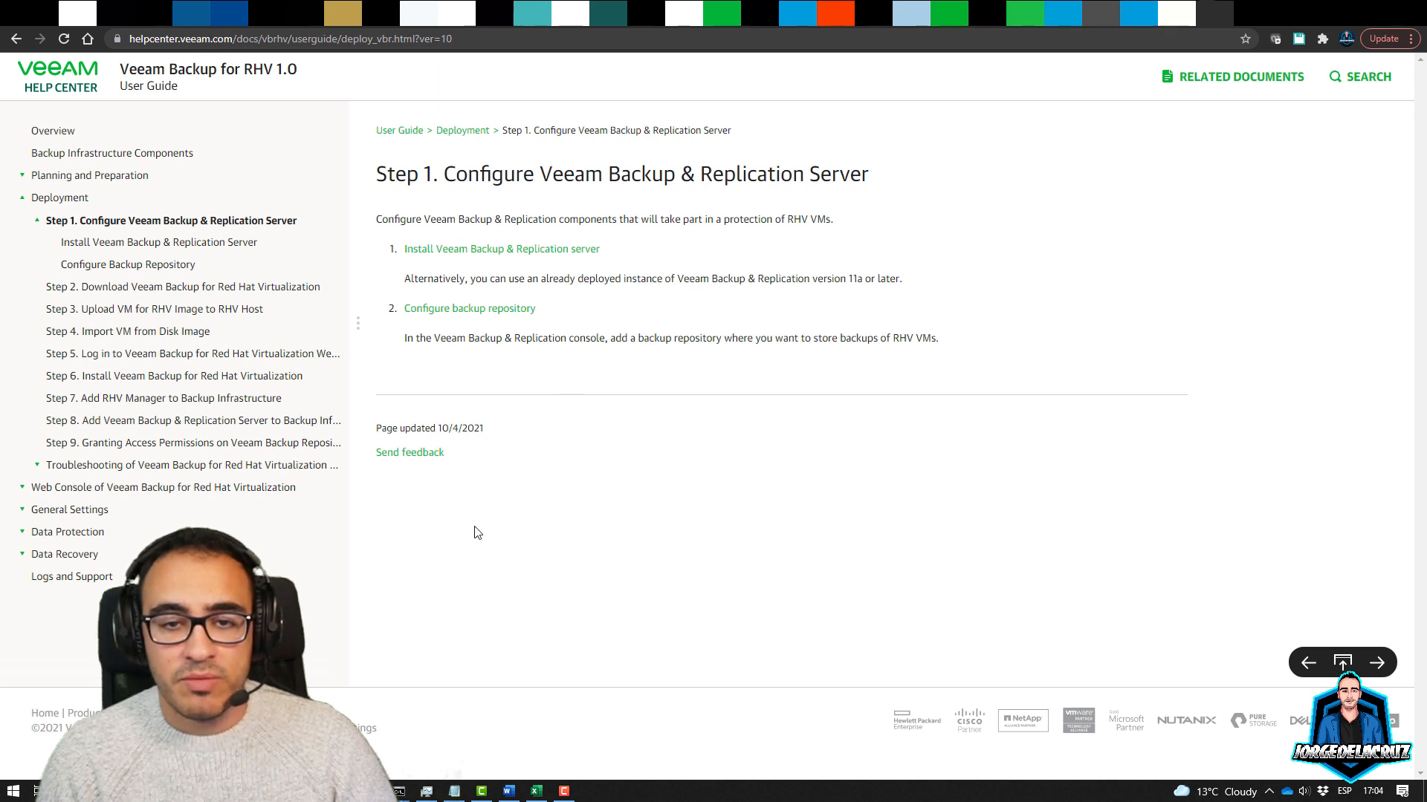
pyautogui.rightClick(10, 792)
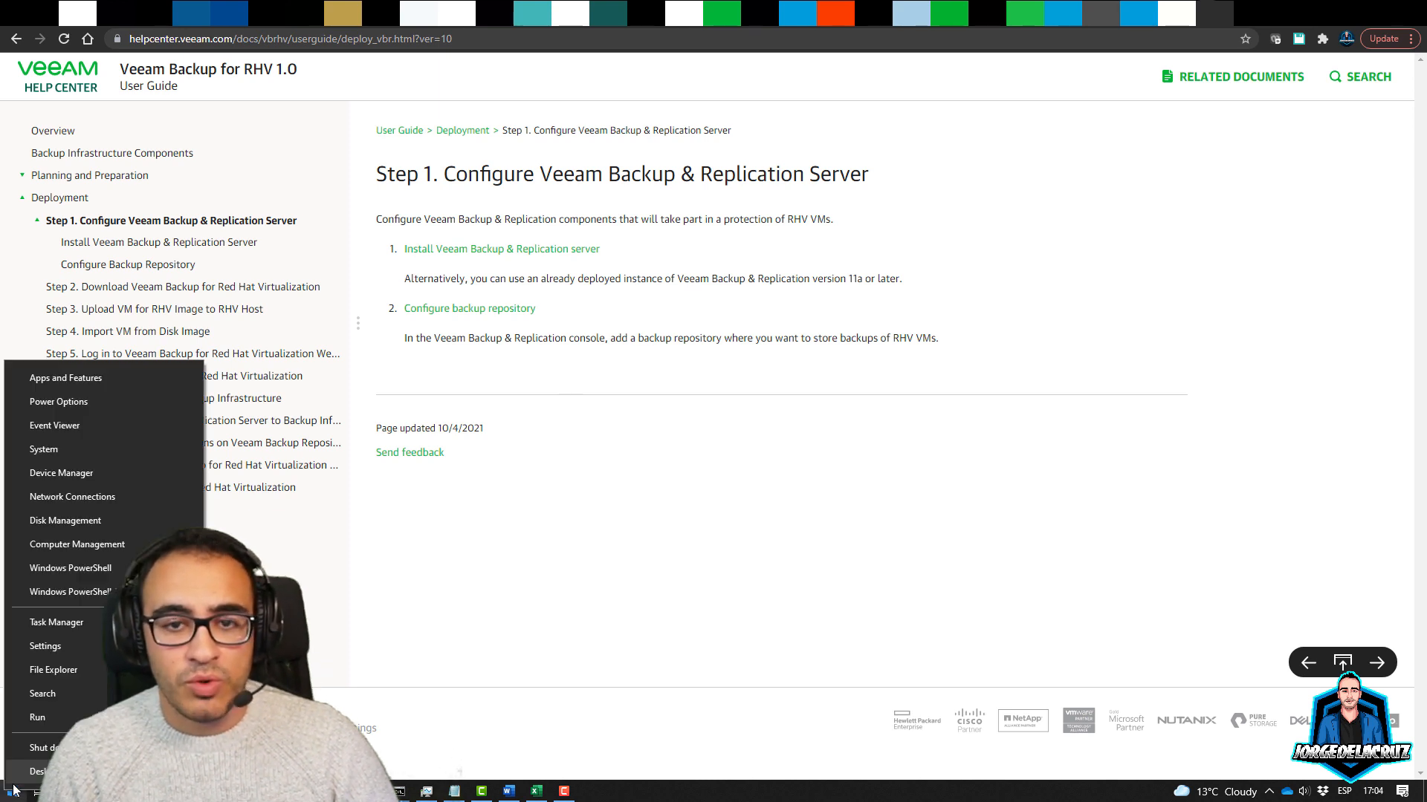
pyautogui.click(60, 719)
pyautogui.press('Return')
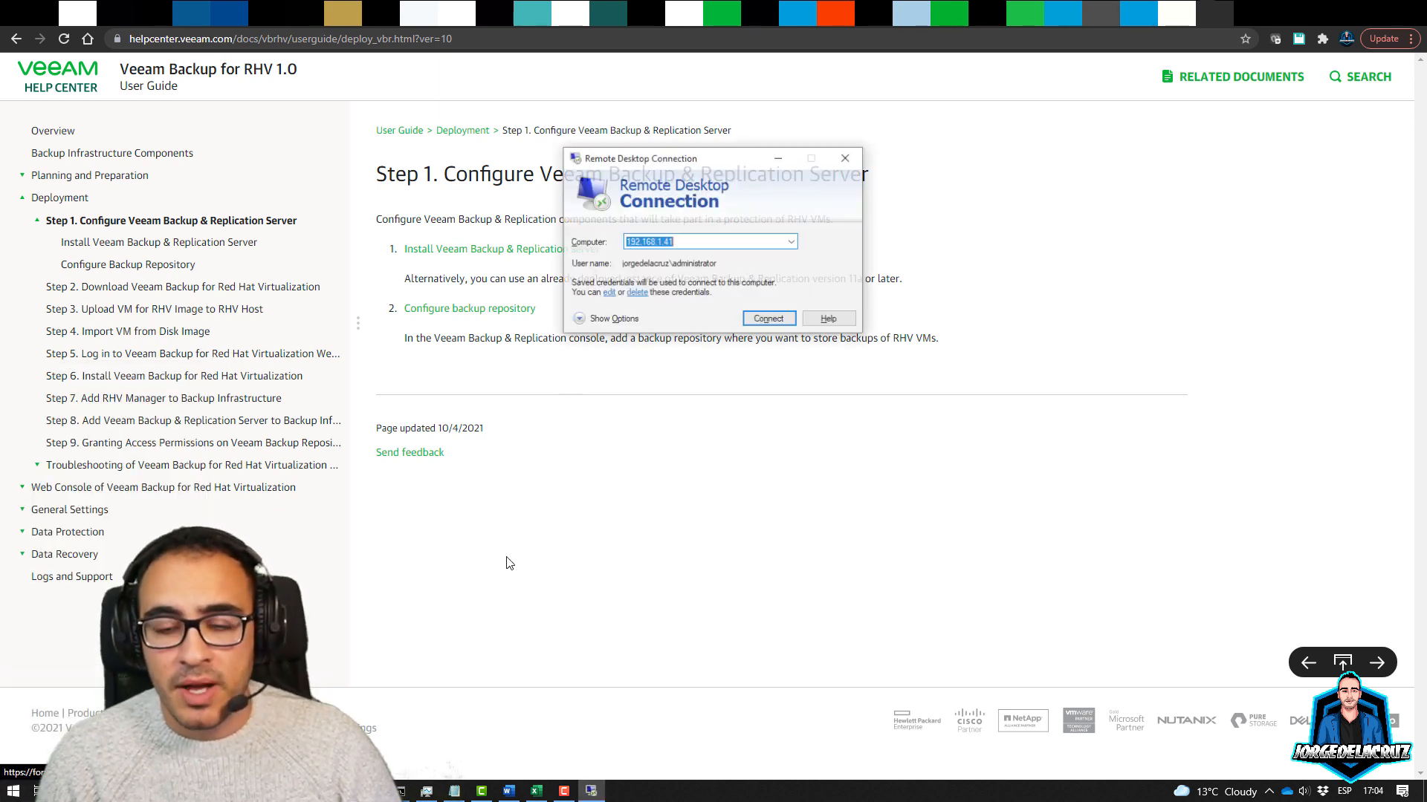
pyautogui.click(782, 320)
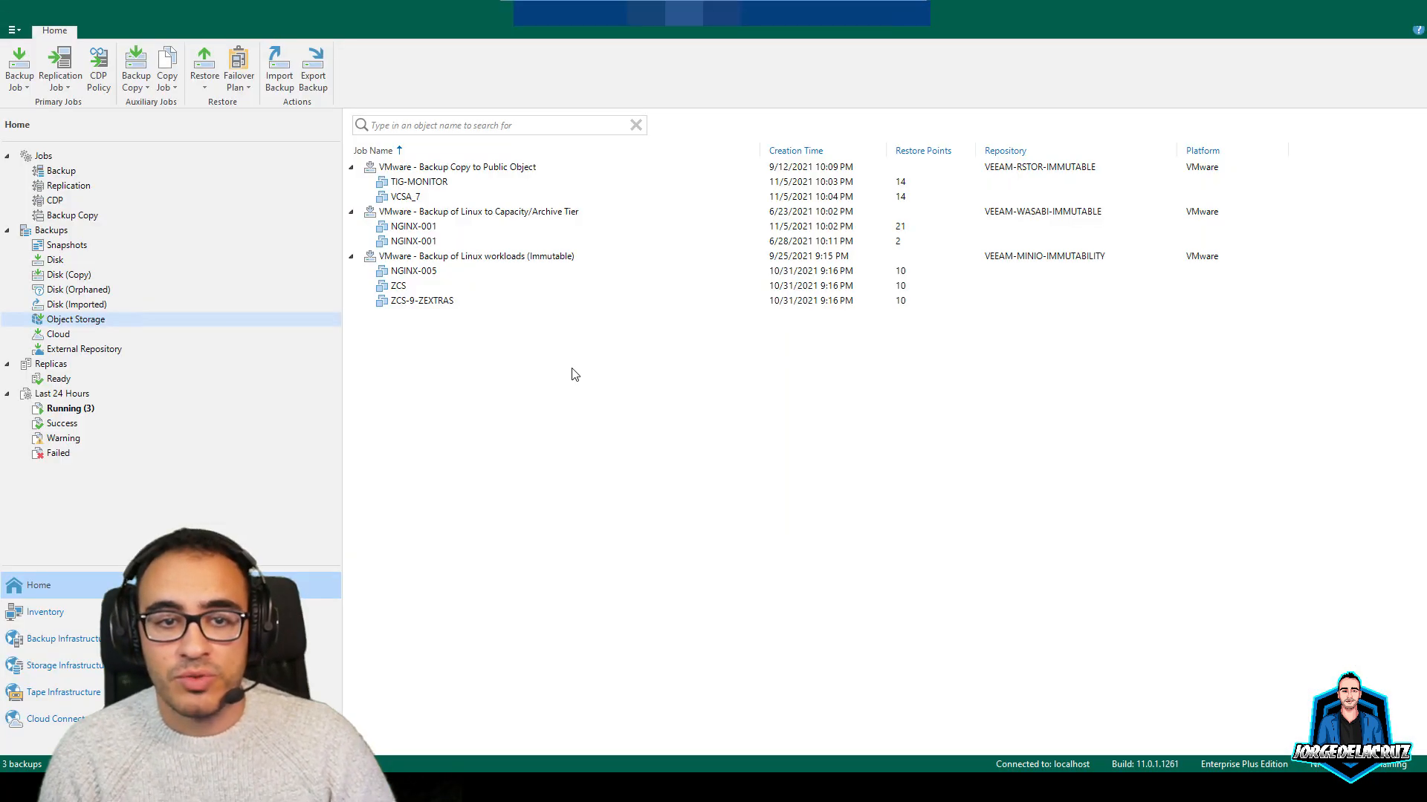
pyautogui.click(66, 643)
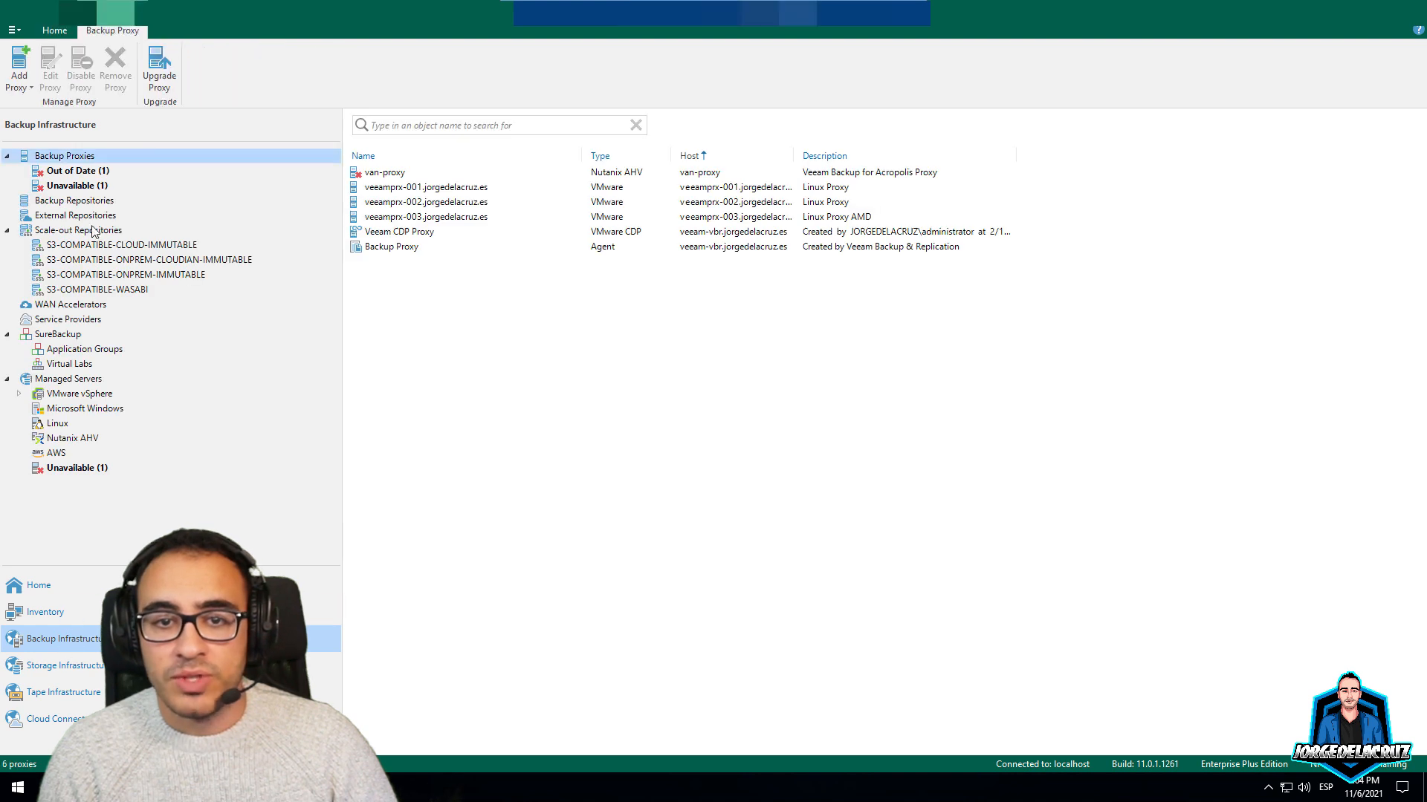
pyautogui.click(62, 203)
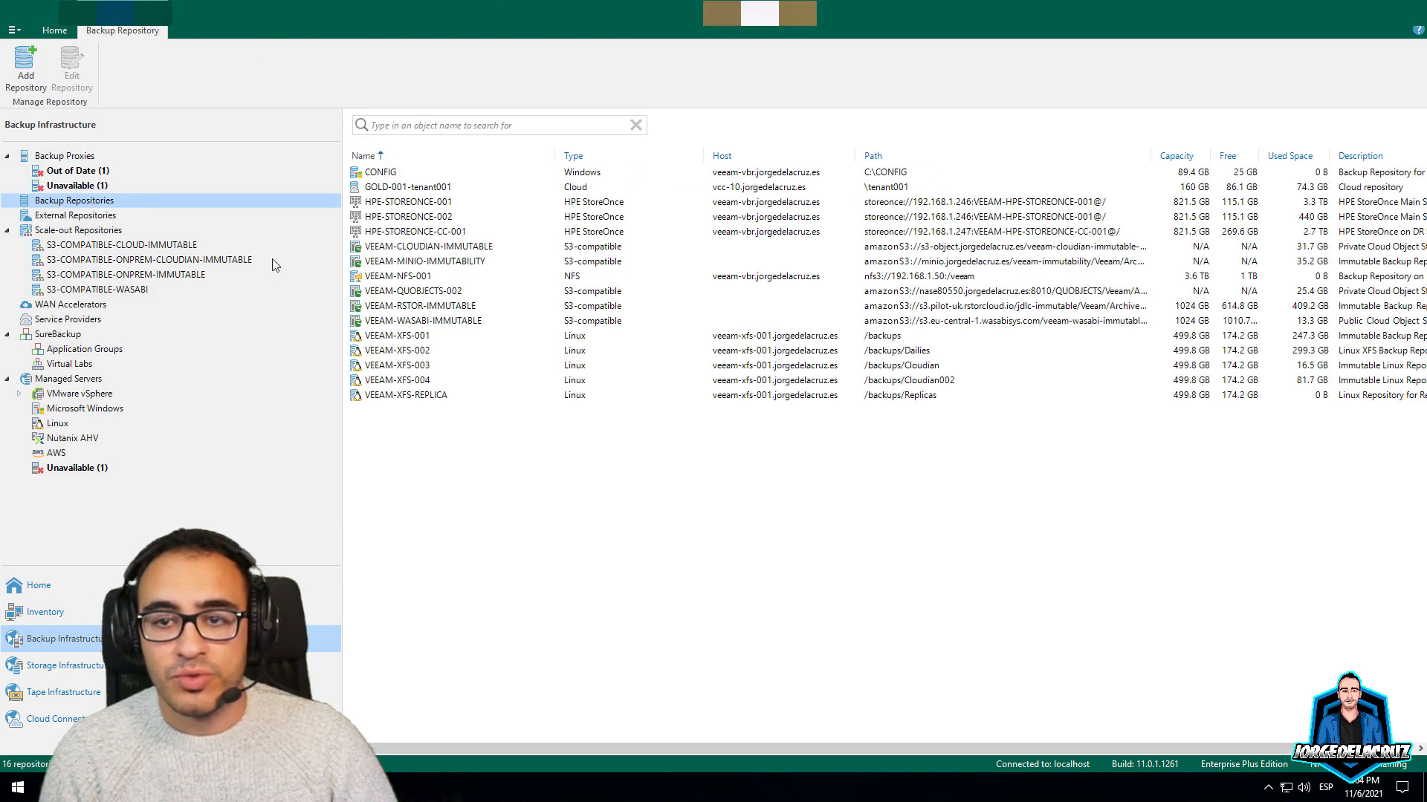
pyautogui.click(423, 202)
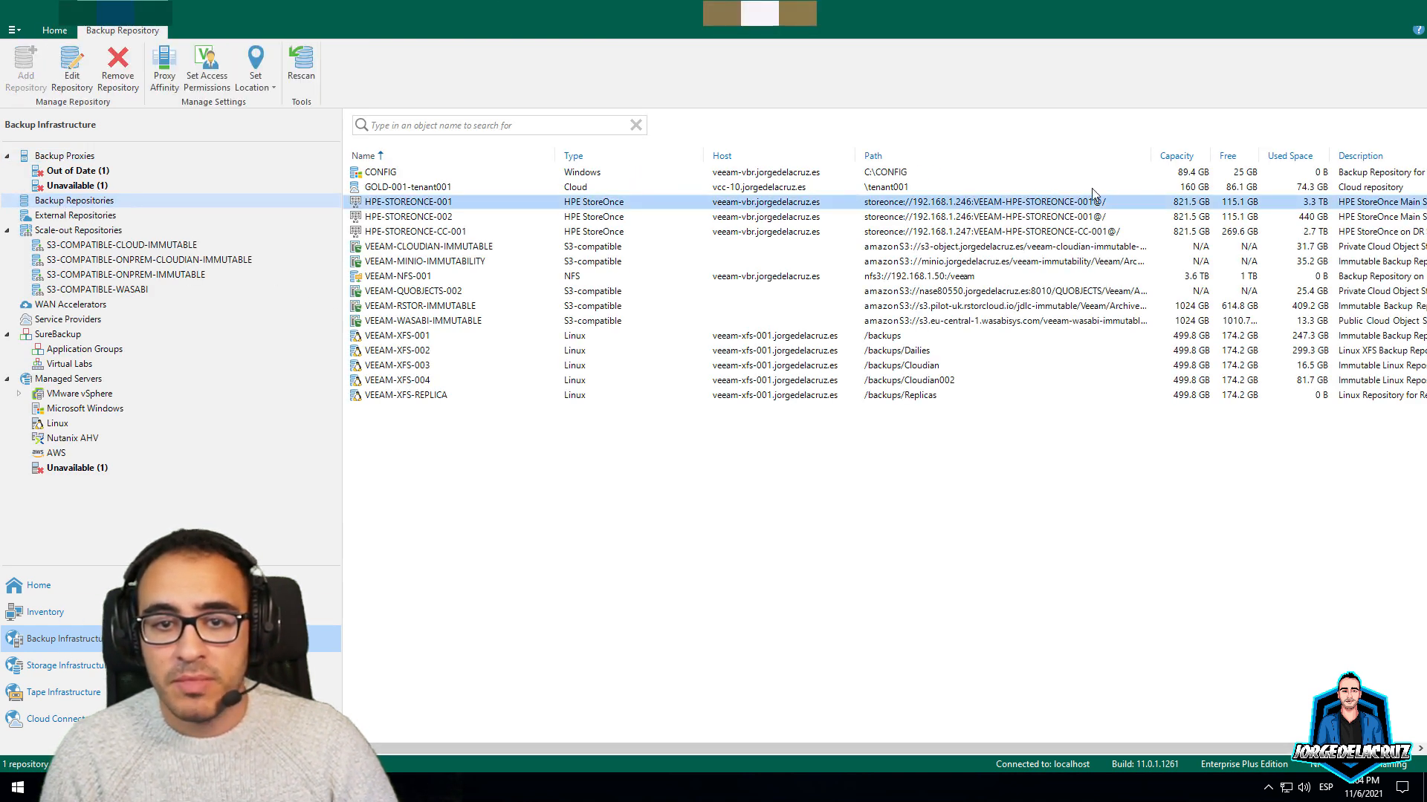
pyautogui.rightClick(436, 211)
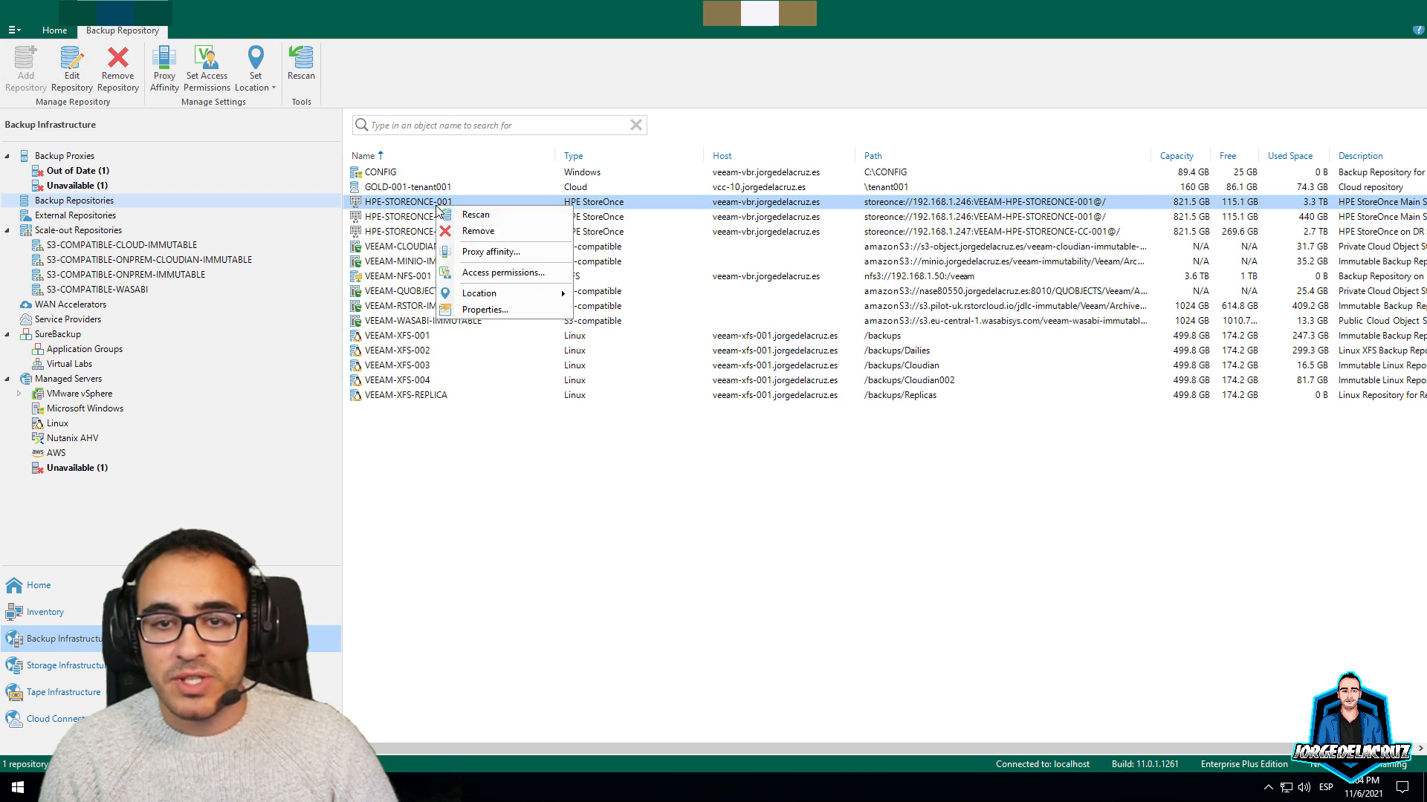
pyautogui.click(535, 273)
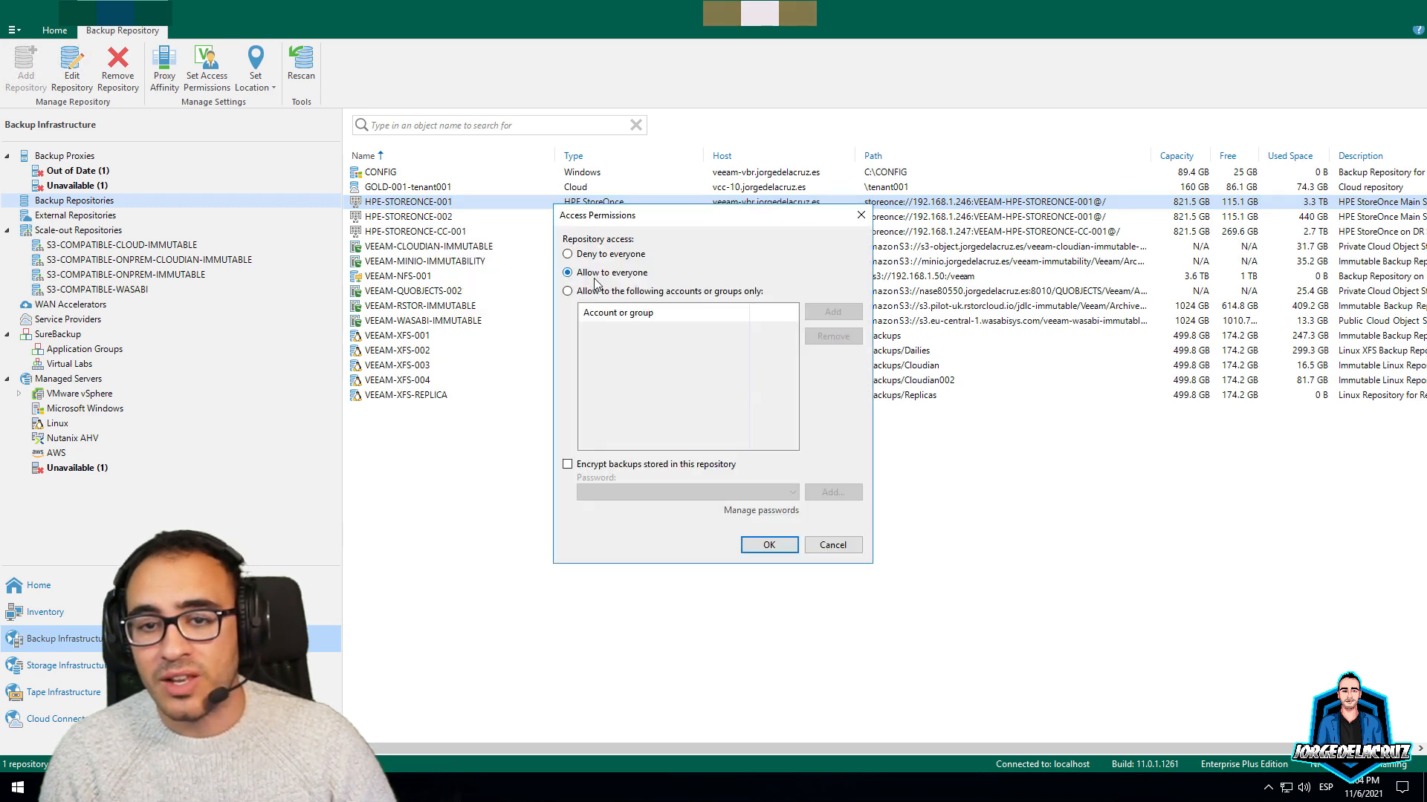
pyautogui.click(833, 547)
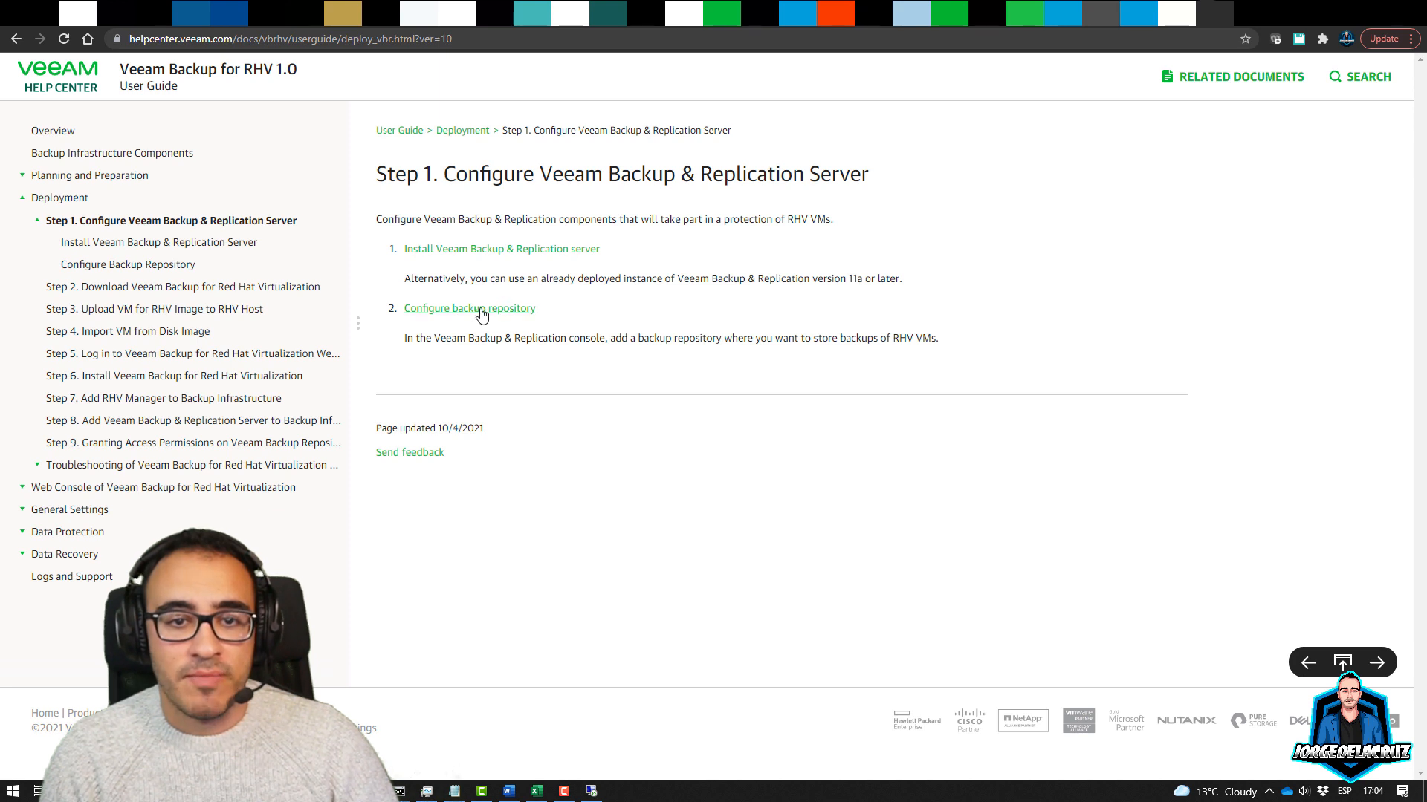
# Go through the Step 2 download page to the Step 3 VM image upload page
pyautogui.click(145, 291)
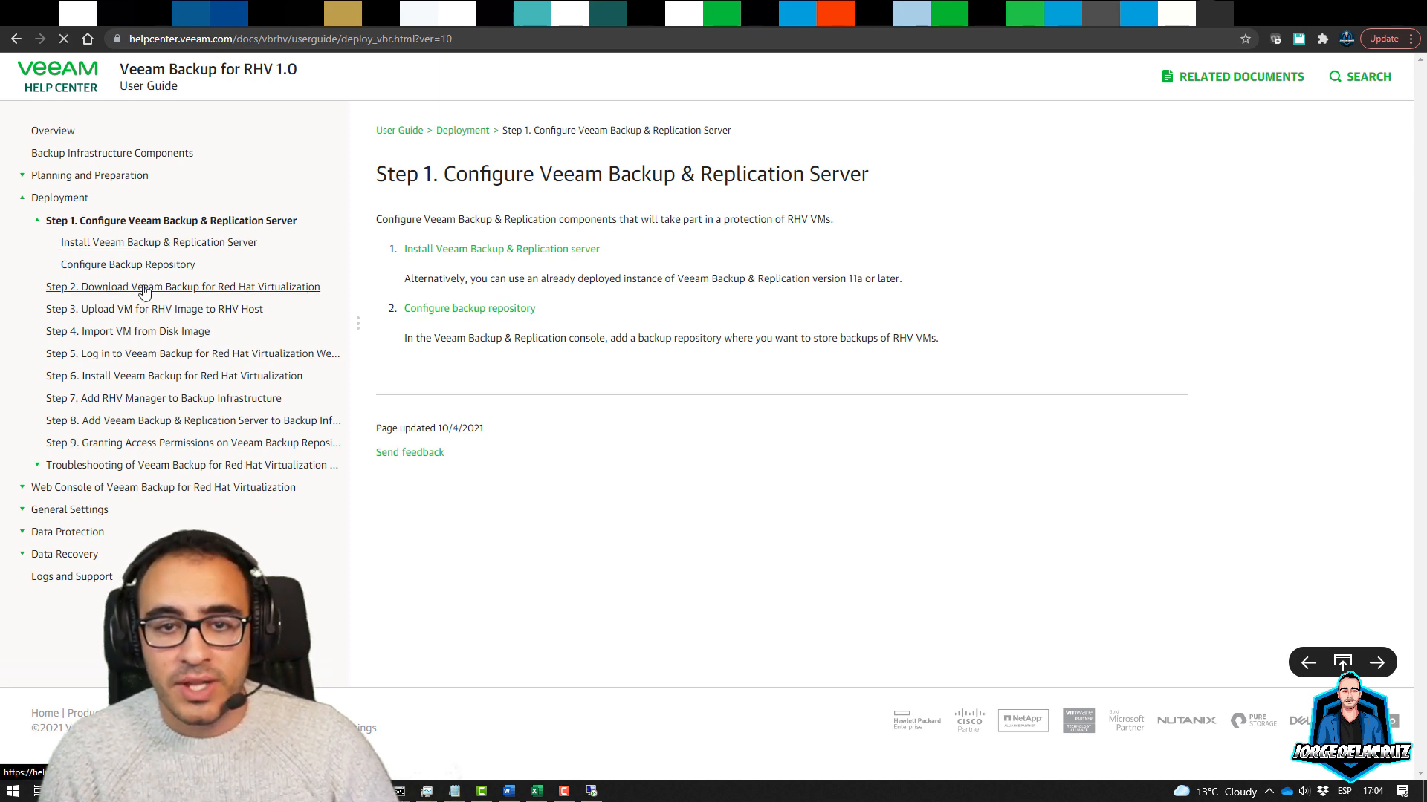
pyautogui.moveTo(398, 221); pyautogui.dragTo(575, 231)
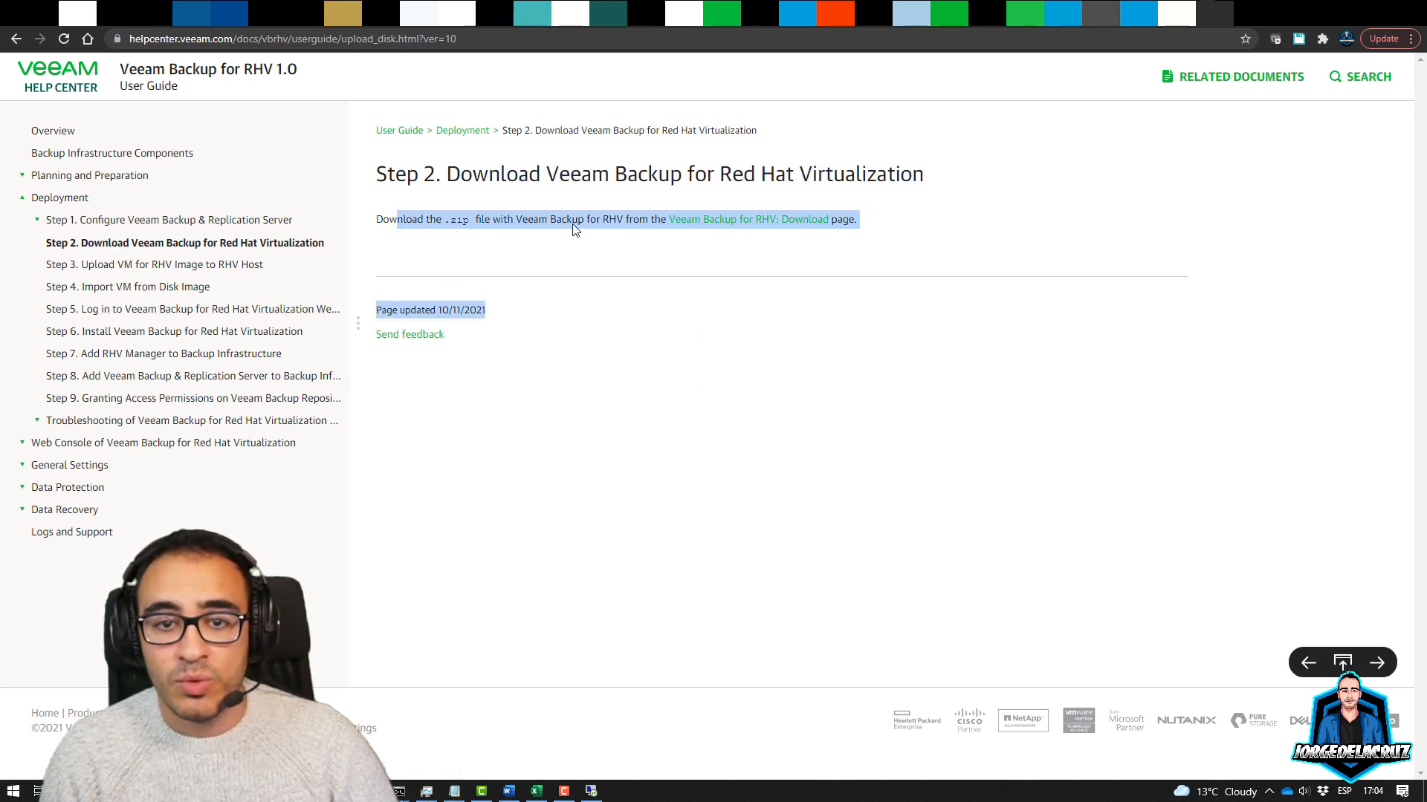
pyautogui.click(574, 230)
pyautogui.click(217, 269)
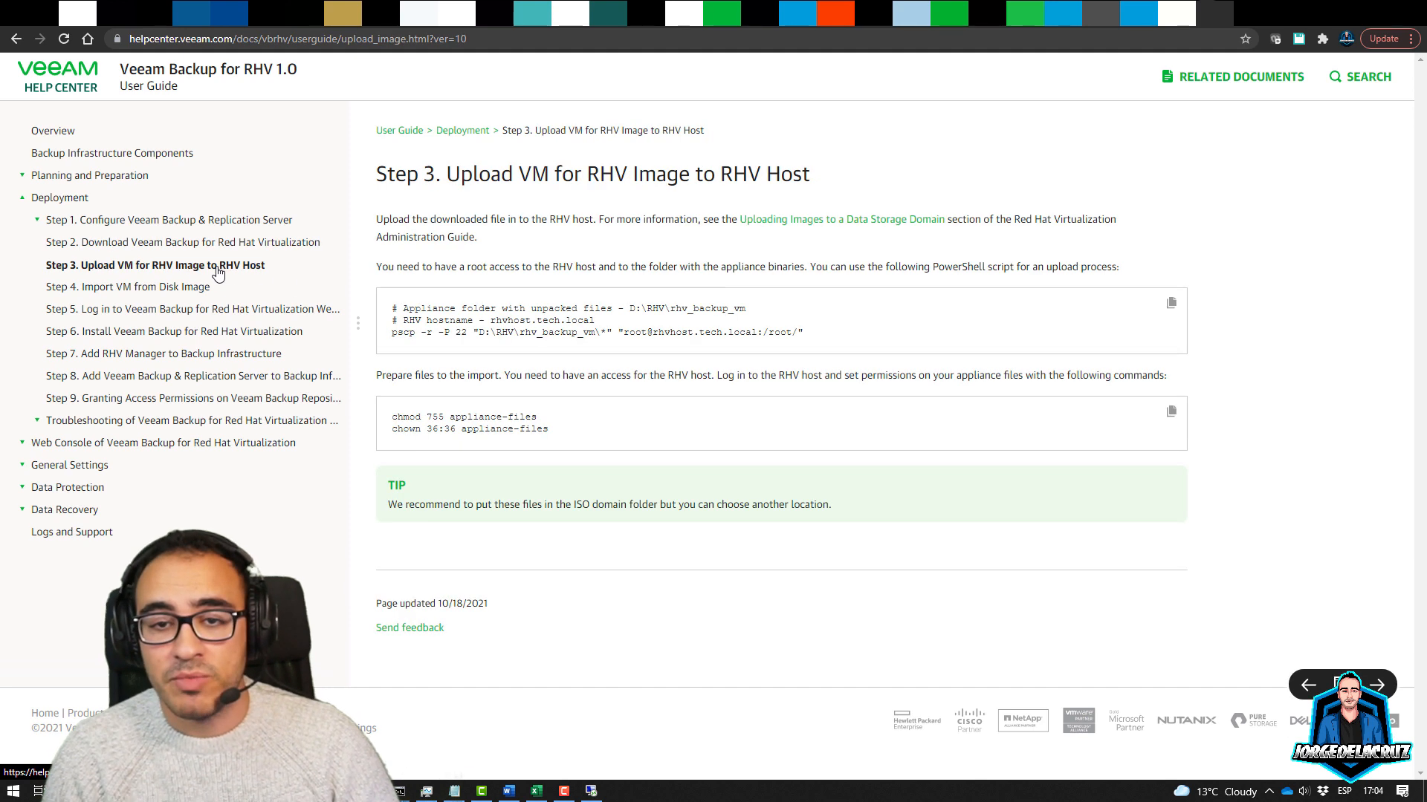
pyautogui.moveTo(555, 219); pyautogui.dragTo(661, 232)
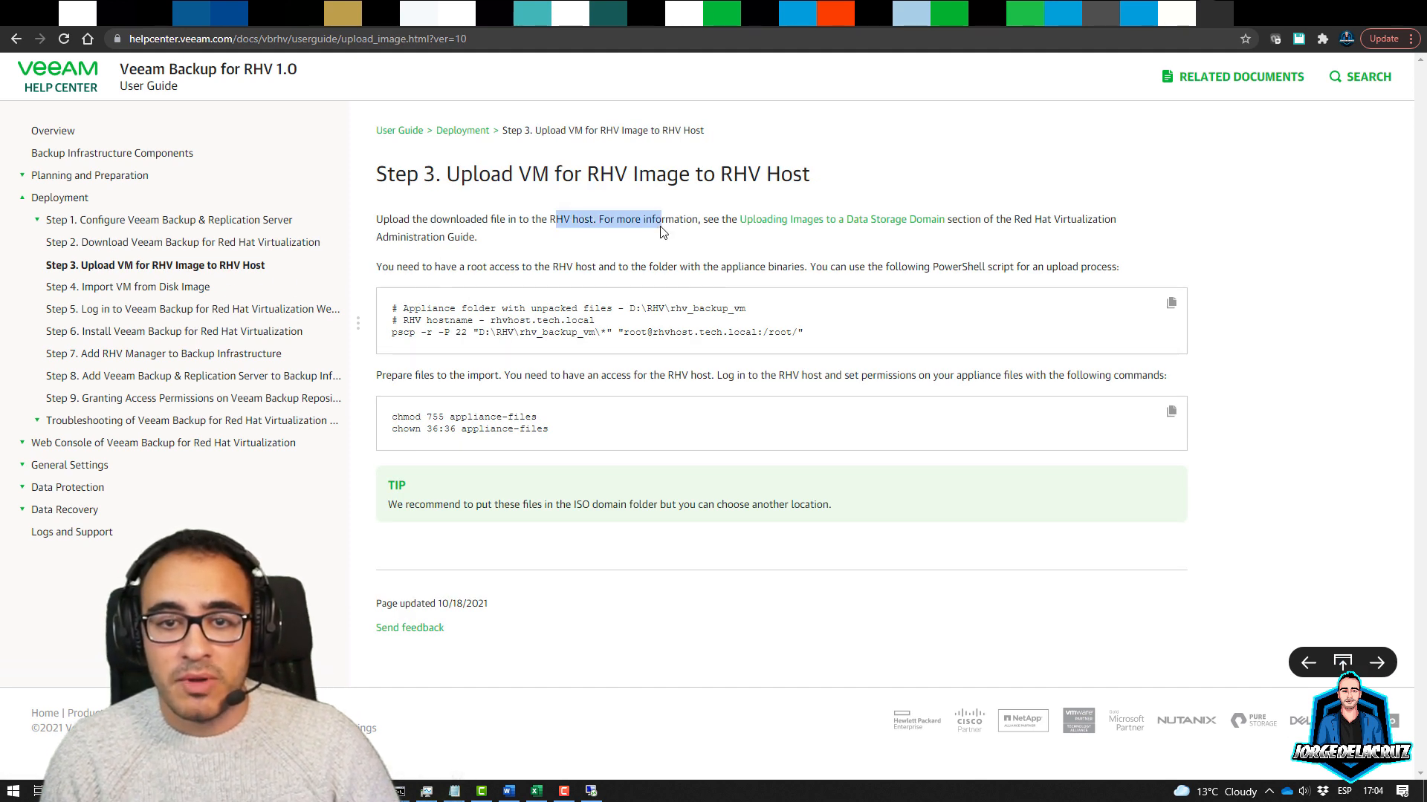
pyautogui.click(661, 231)
# Read the root access requirement and pscp upload command, then return to the remote console
pyautogui.moveTo(482, 272); pyautogui.dragTo(619, 263)
pyautogui.click(620, 262)
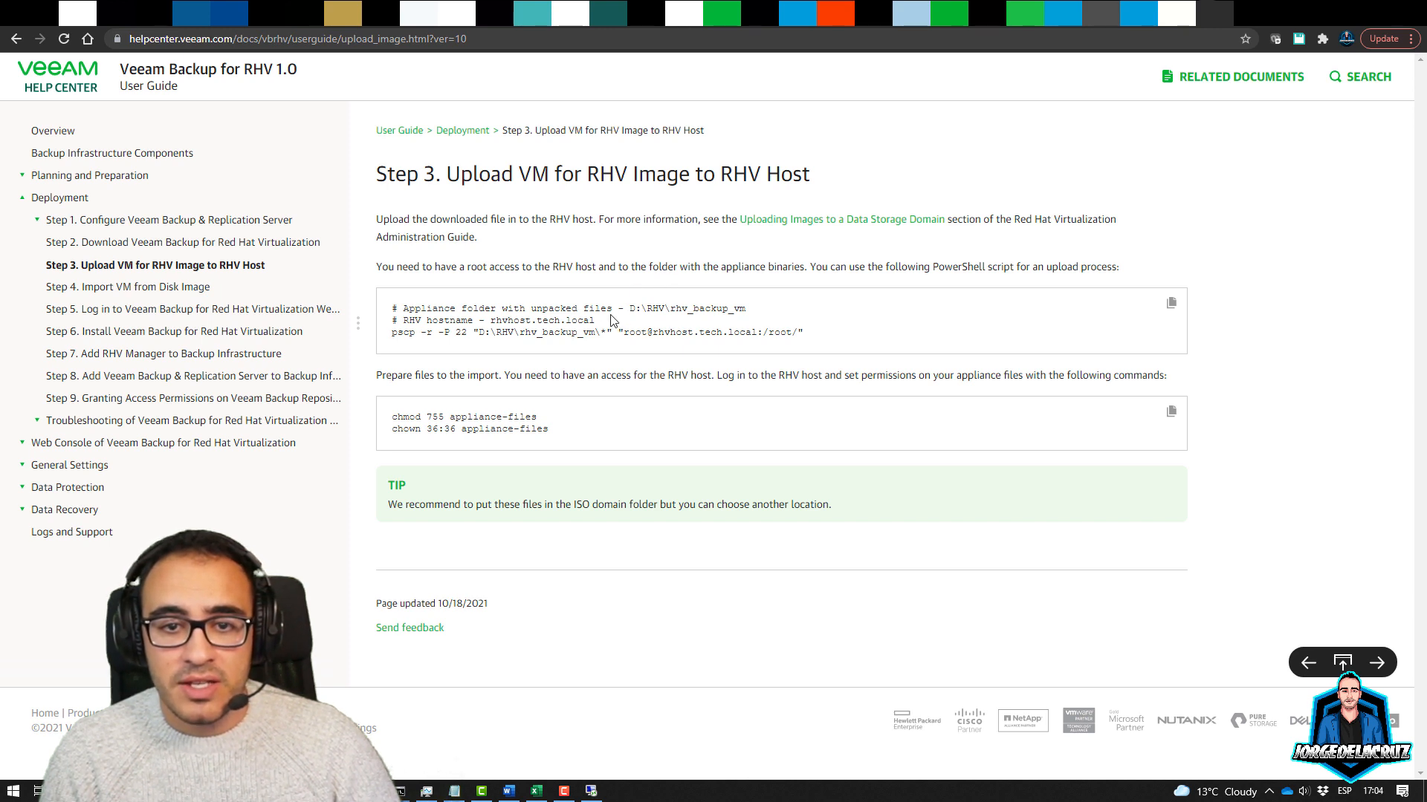
pyautogui.moveTo(394, 333); pyautogui.dragTo(795, 329)
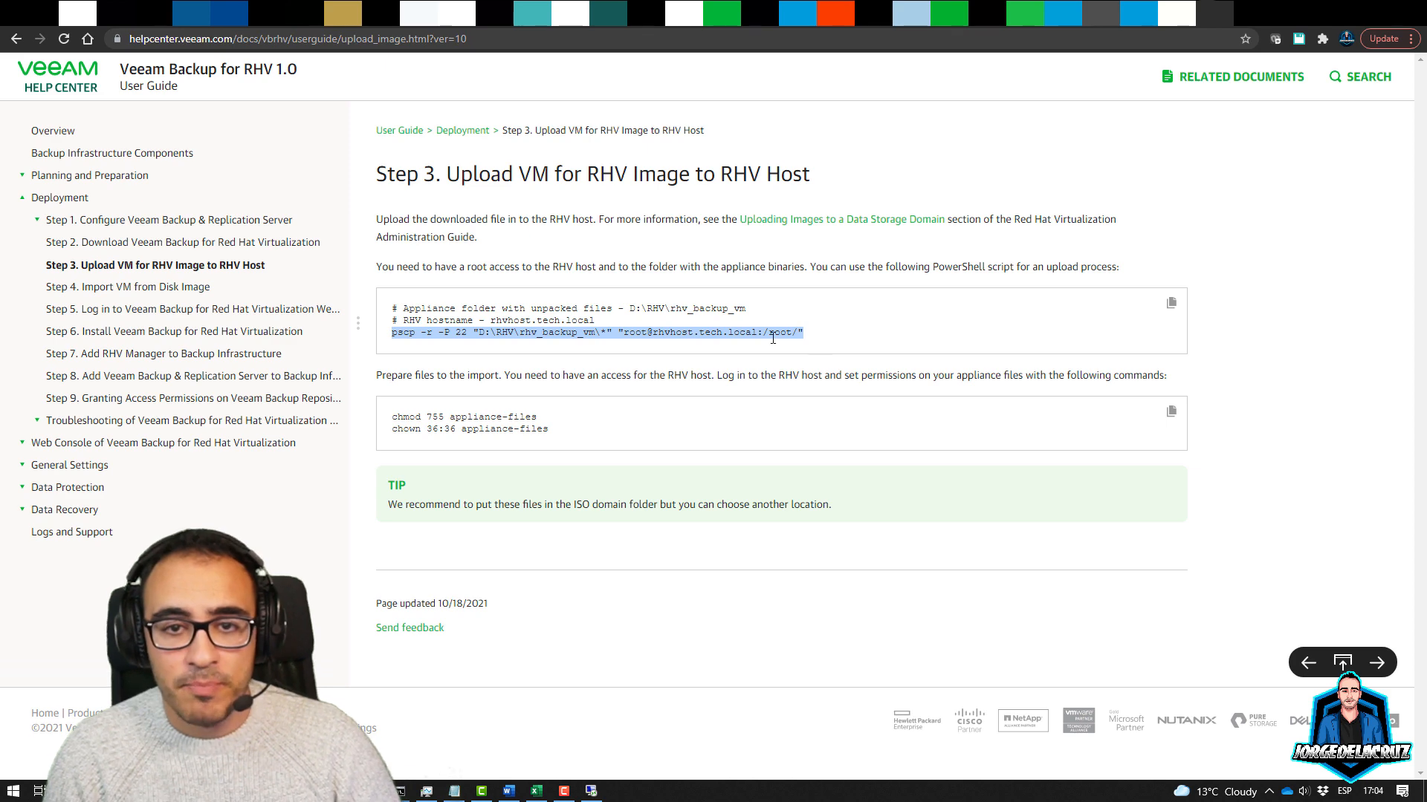
pyautogui.click(710, 332)
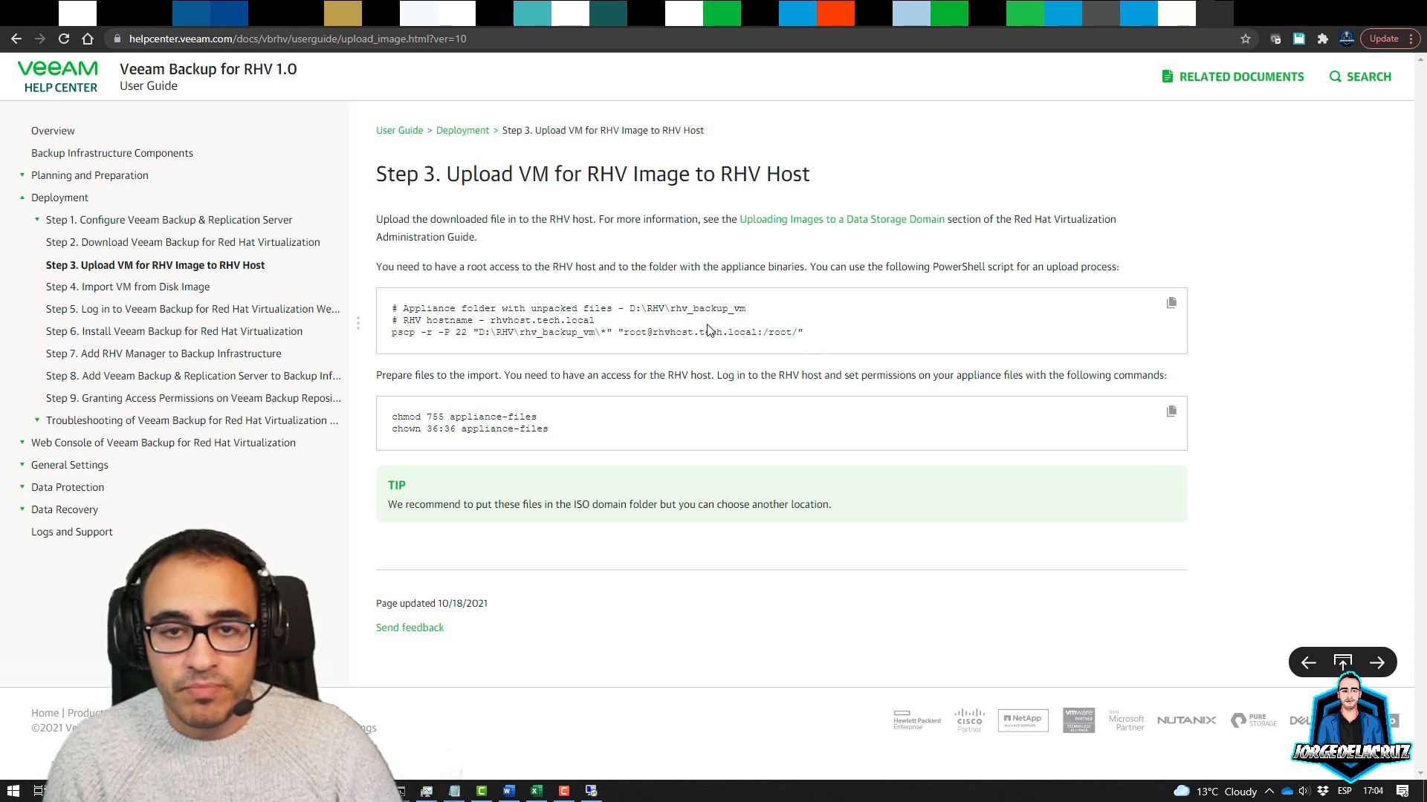
pyautogui.click(592, 792)
# Launch Windows PowerShell by searching 'power' and enlarge its window
pyautogui.click(3, 797)
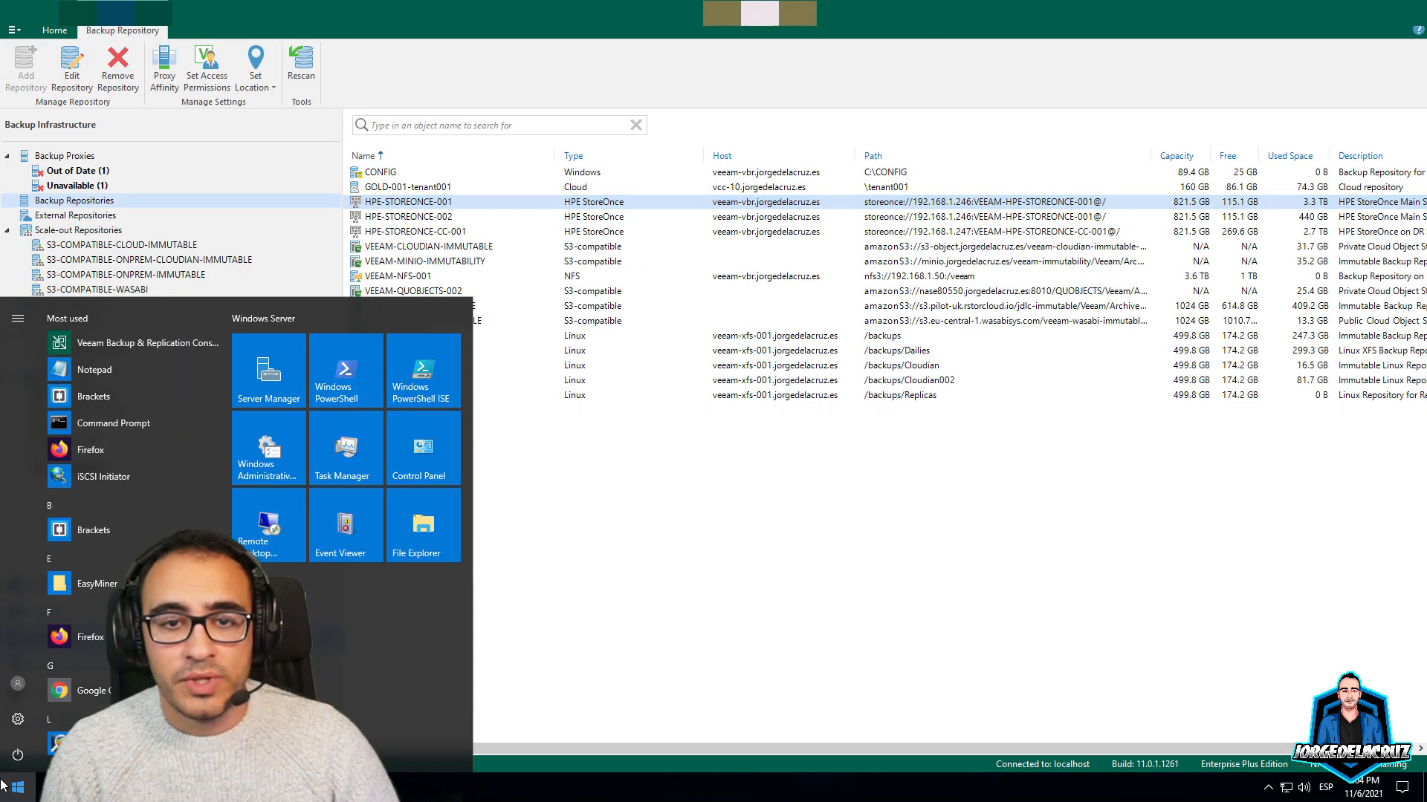
pyautogui.write('power')
pyautogui.press('Return')
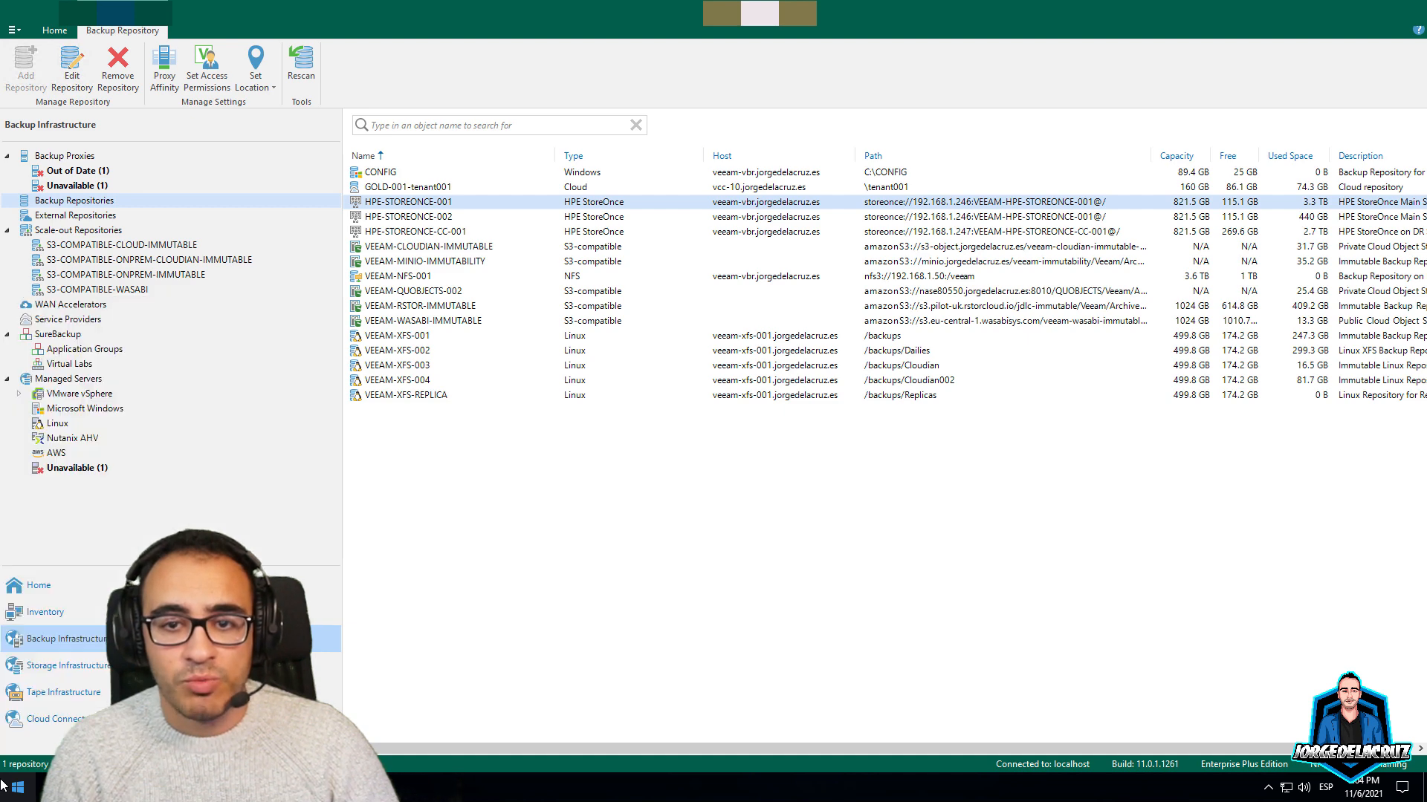
pyautogui.moveTo(274, 13); pyautogui.dragTo(490, 111)
pyautogui.moveTo(856, 567); pyautogui.dragTo(1293, 539)
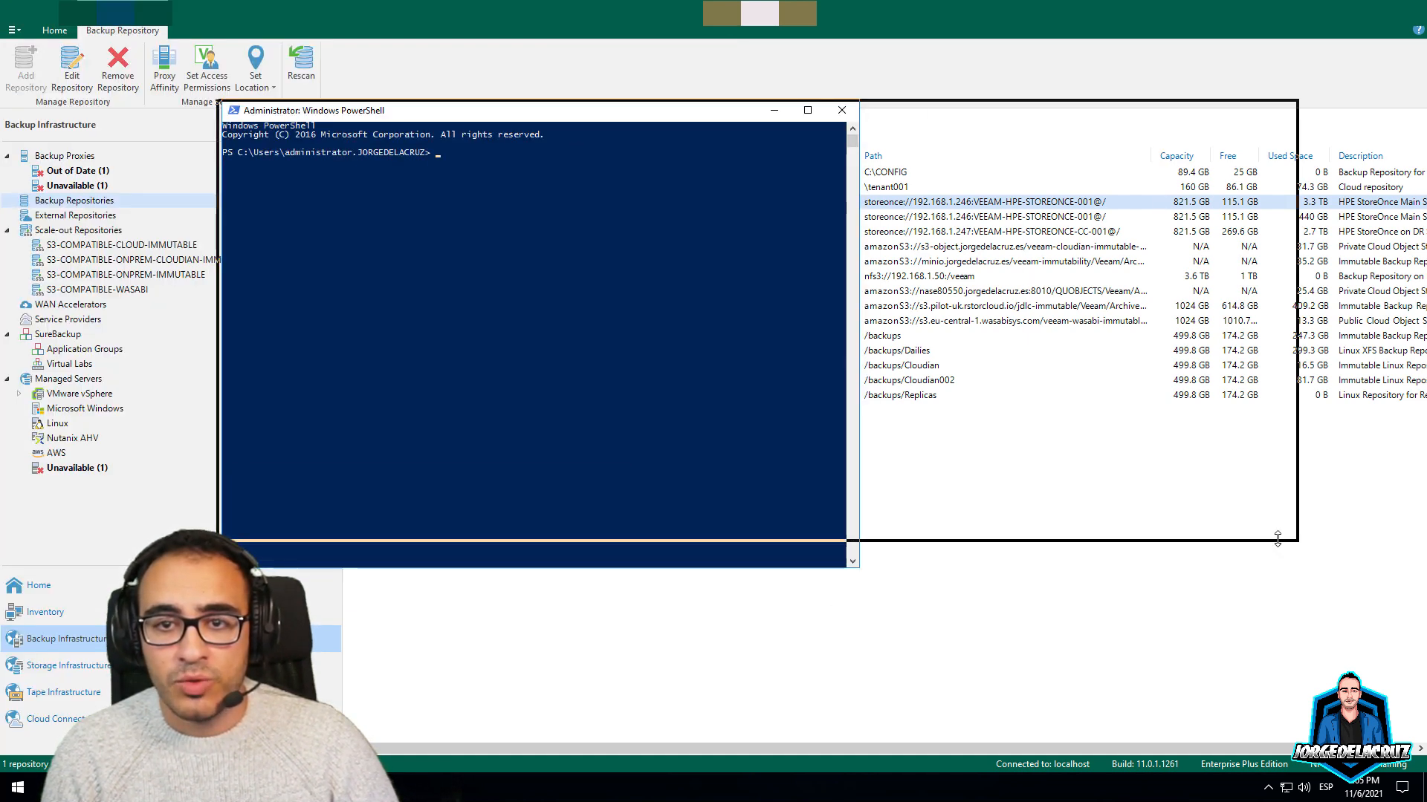
pyautogui.moveTo(560, 114); pyautogui.dragTo(542, 153)
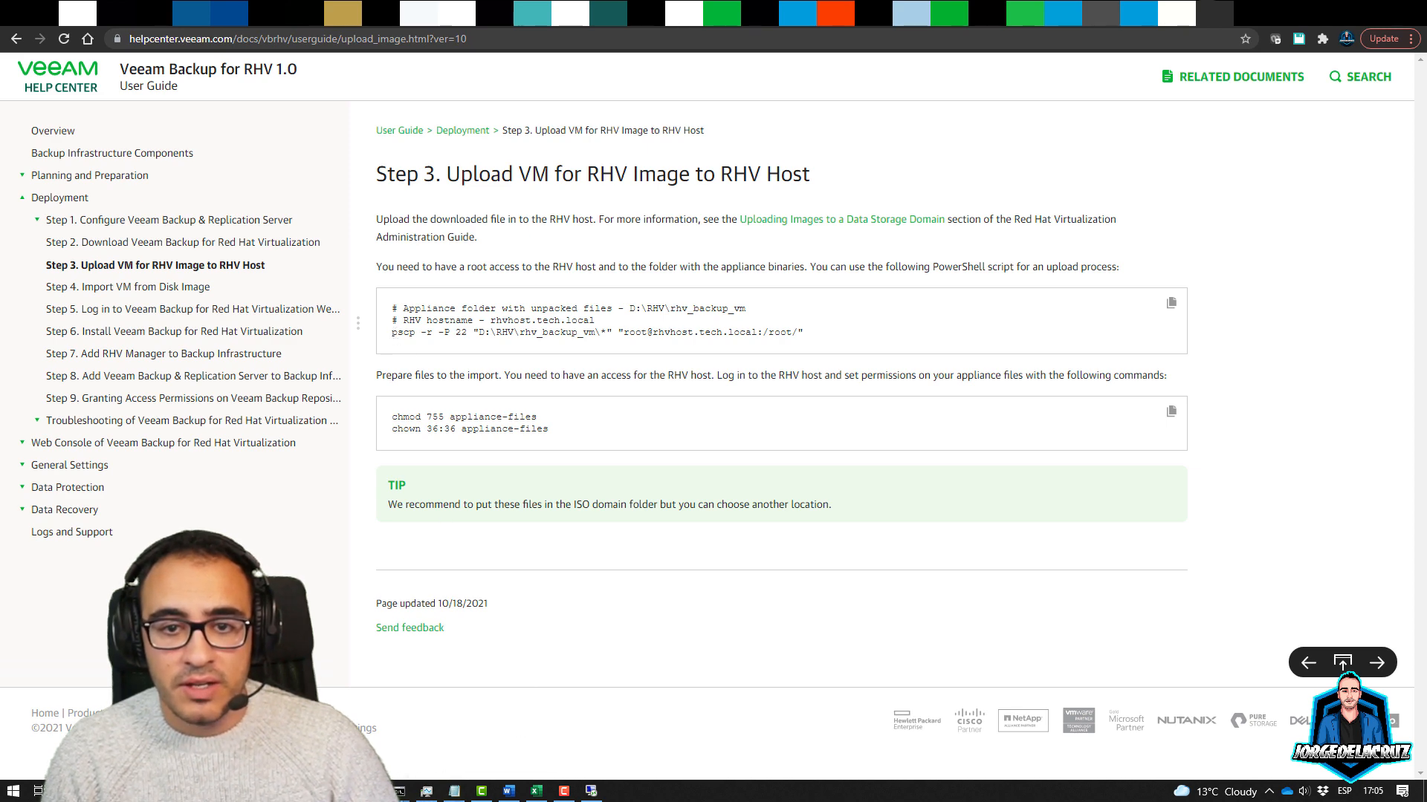
# Select the newest VeeamRHVProxy zip in local Downloads, then open the remote Downloads folder
pyautogui.moveTo(319, 791)
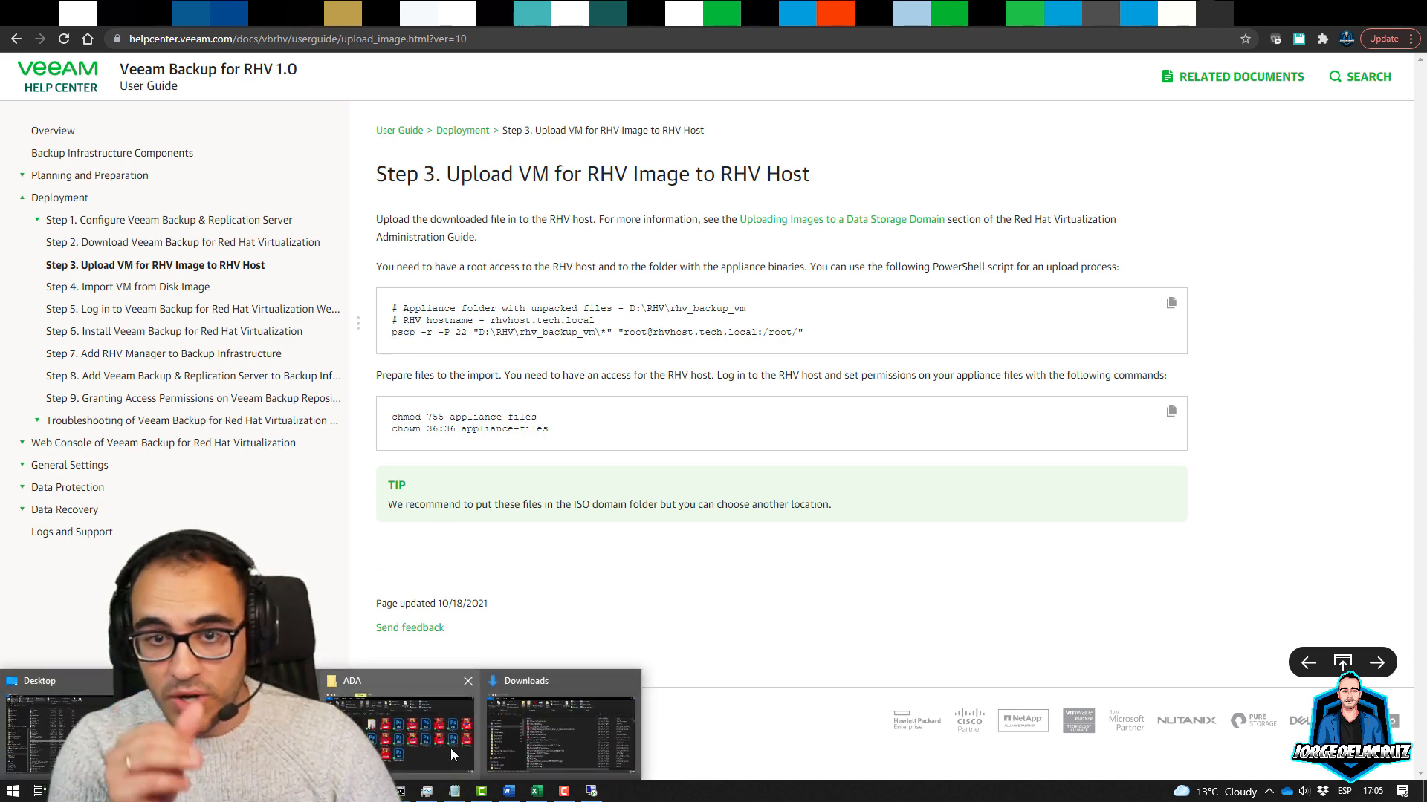
pyautogui.click(547, 729)
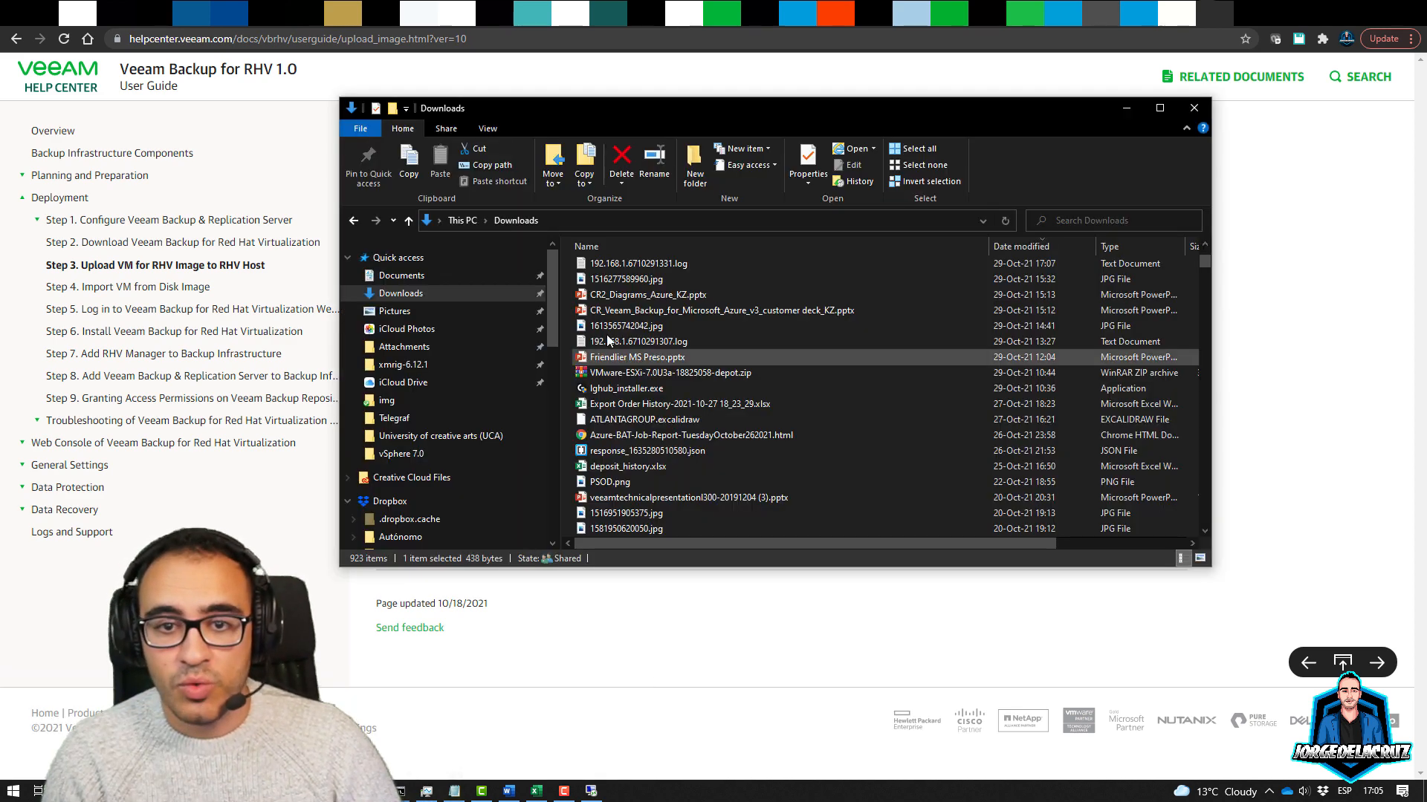
pyautogui.click(1036, 248)
pyautogui.click(1020, 248)
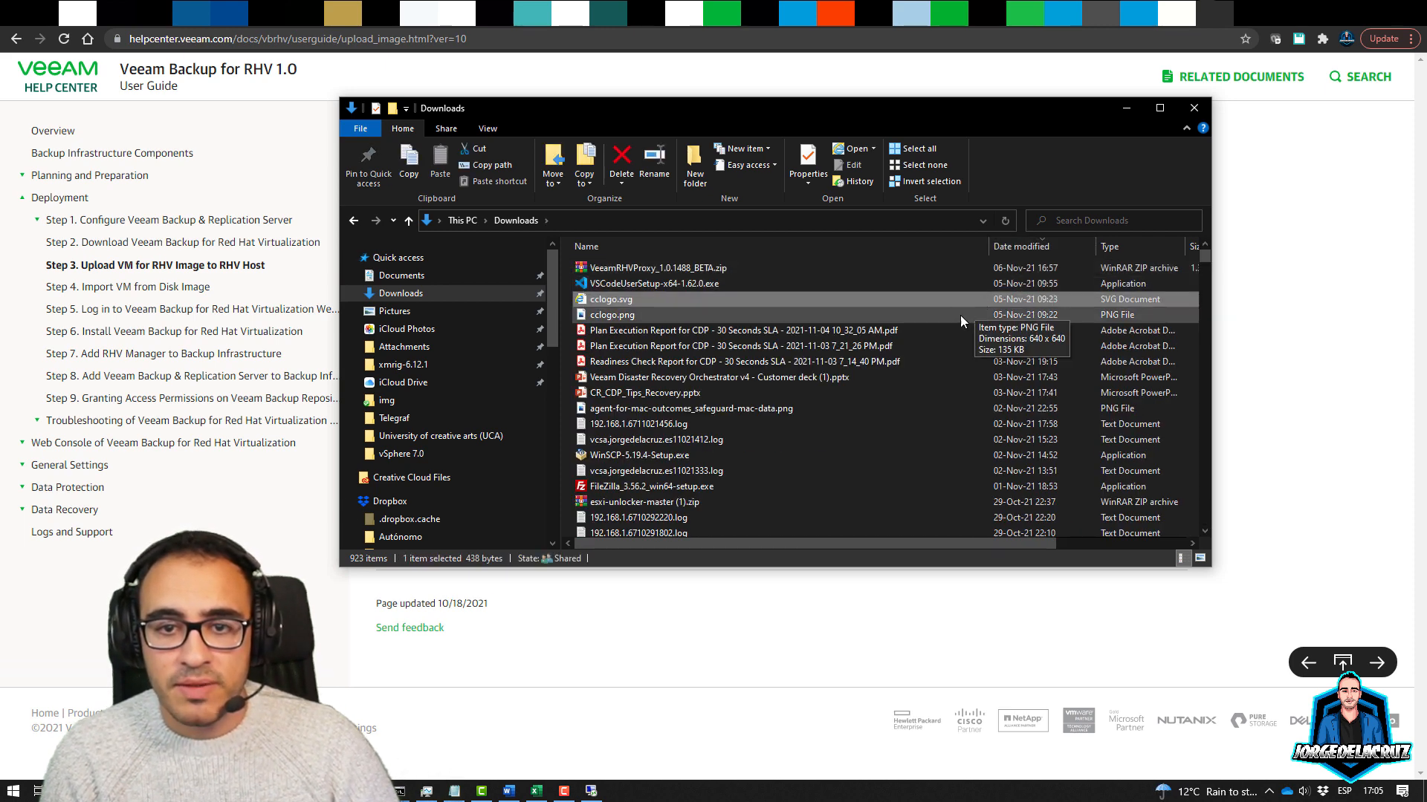
pyautogui.click(651, 269)
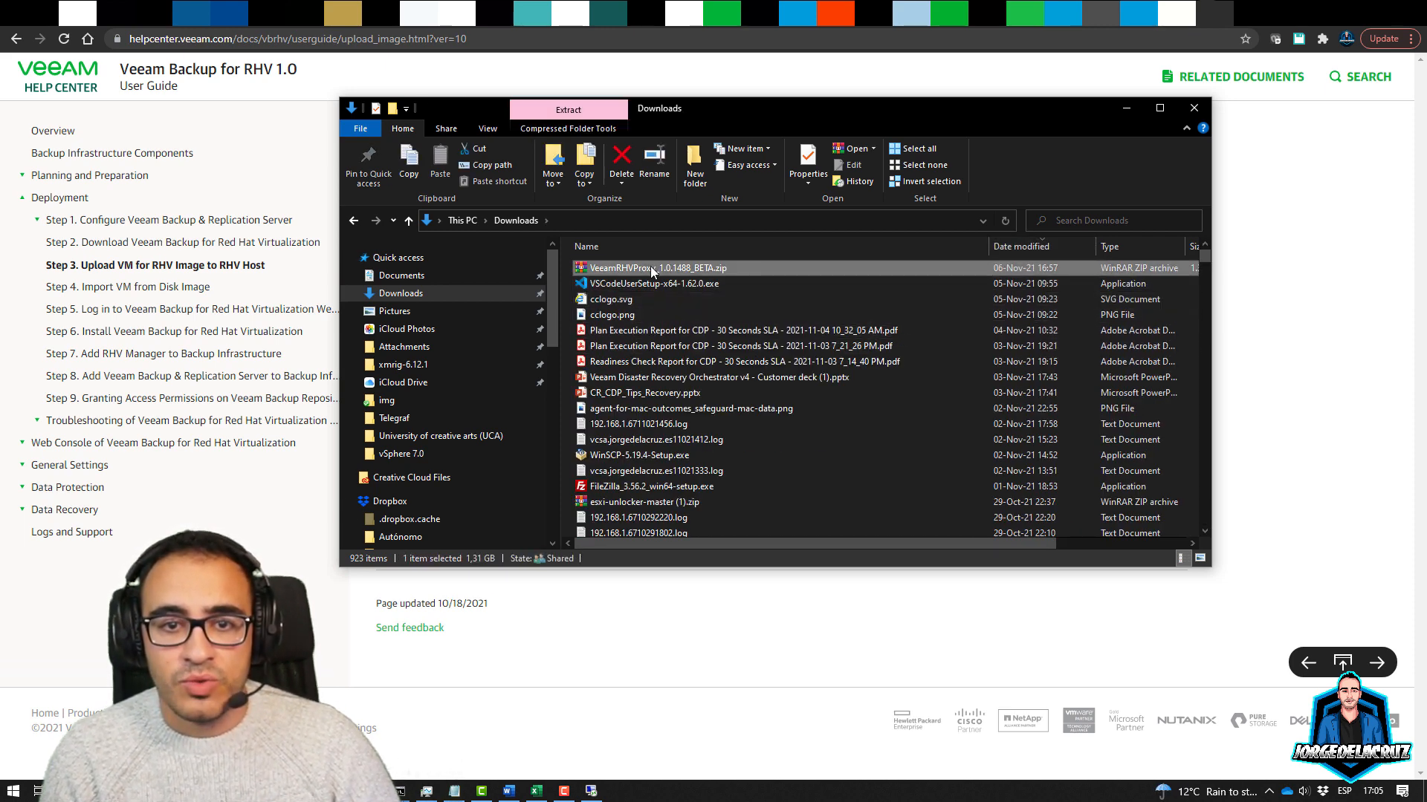
pyautogui.click(591, 791)
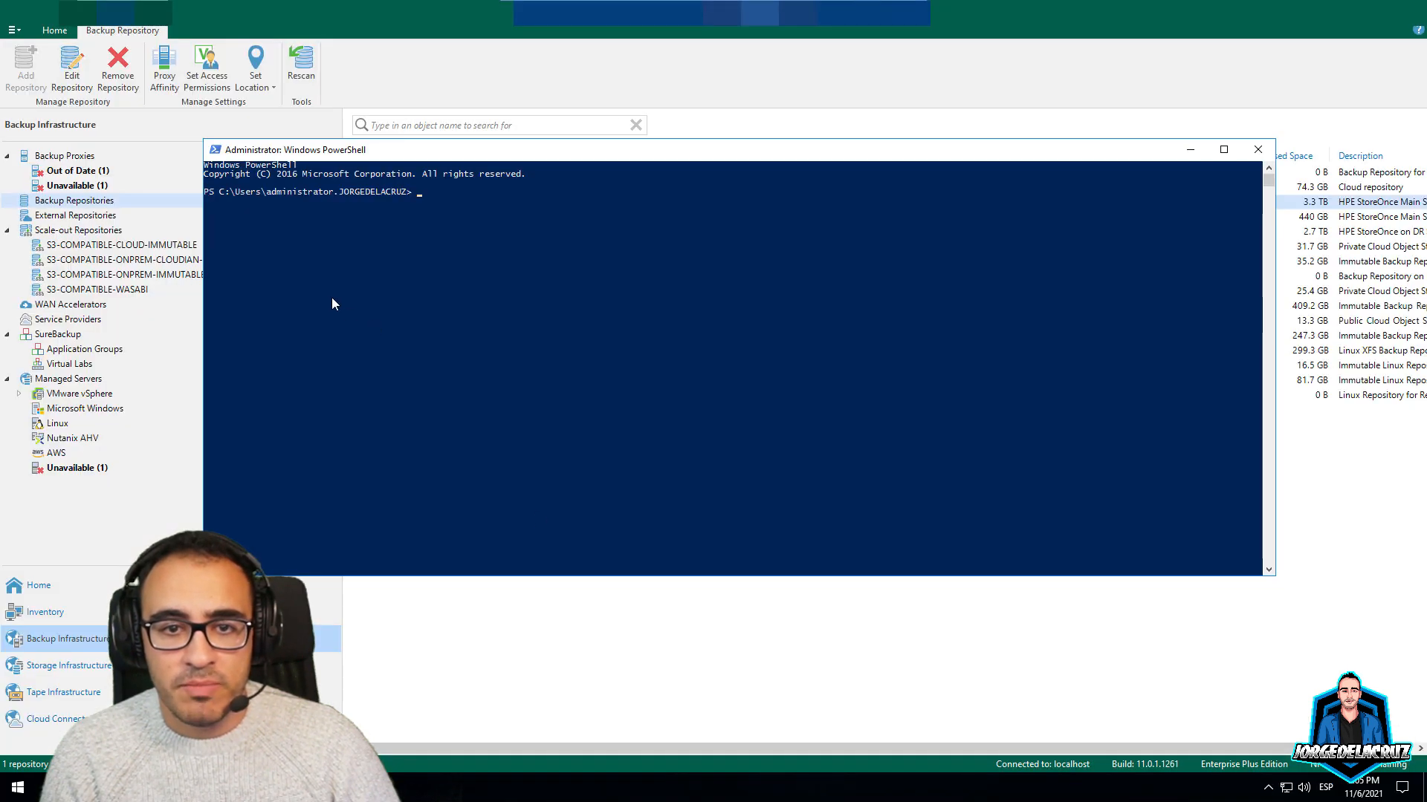
pyautogui.press('super+e')
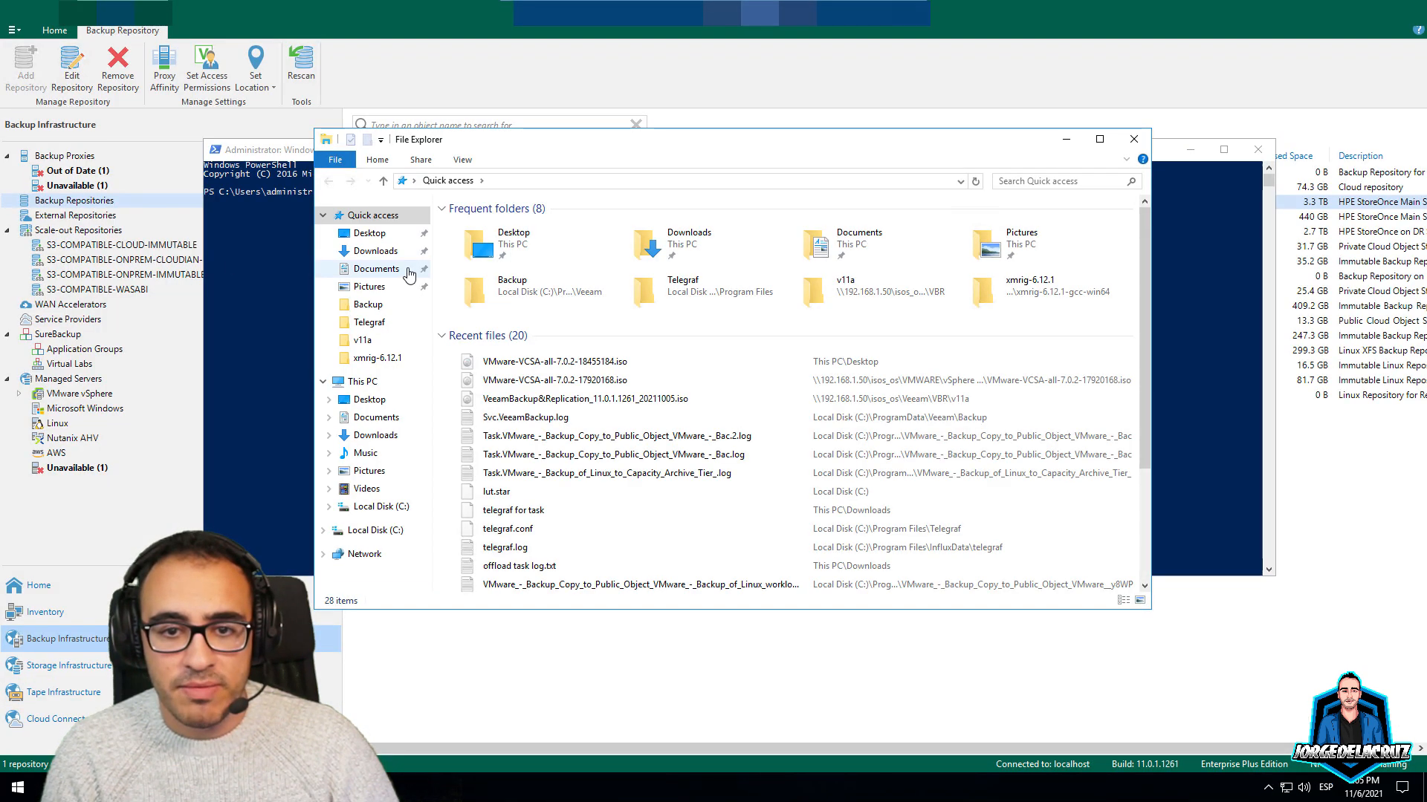
pyautogui.click(375, 252)
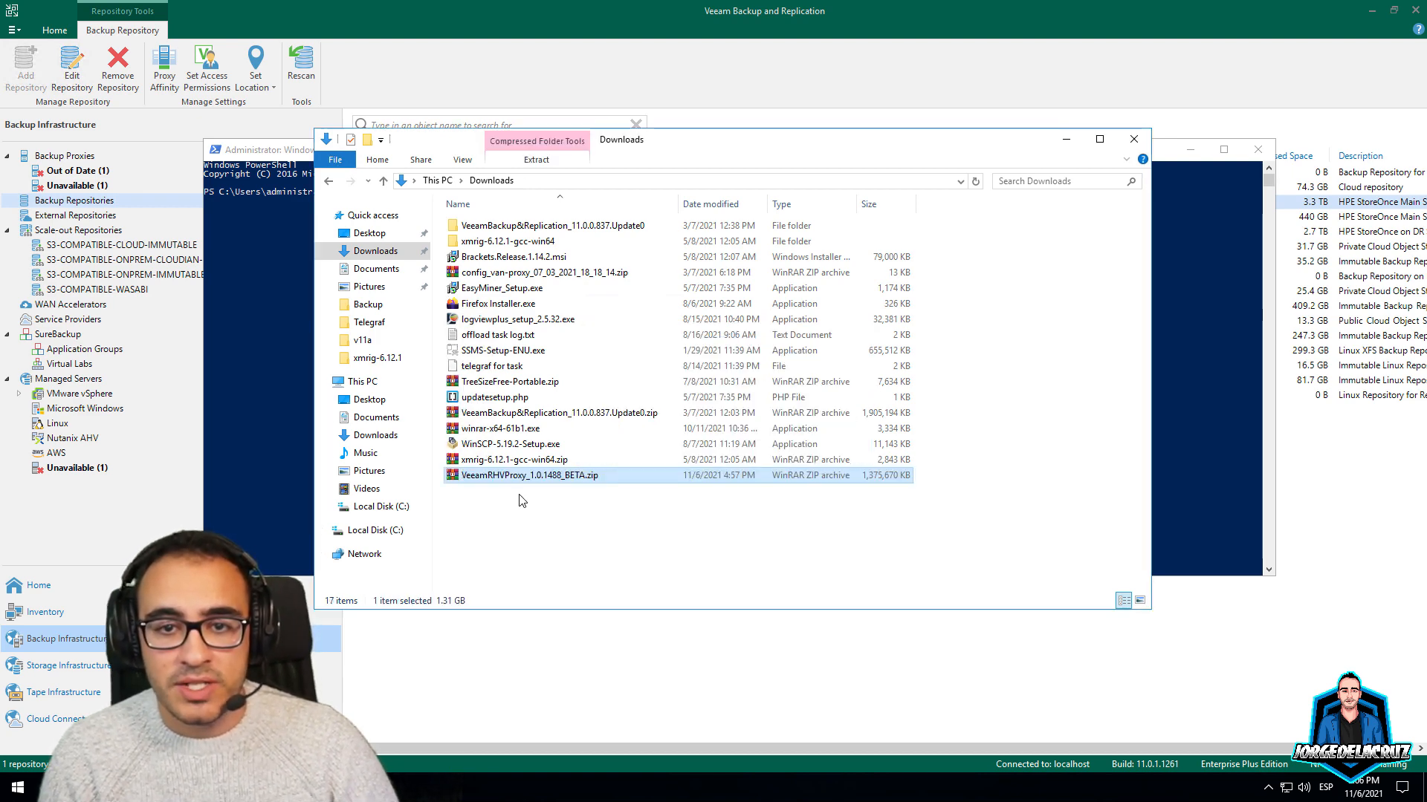
# Extract the zip to VeeamRHVProxy_1.0.1488_BETA\, open that folder and select its path
pyautogui.rightClick(505, 478)
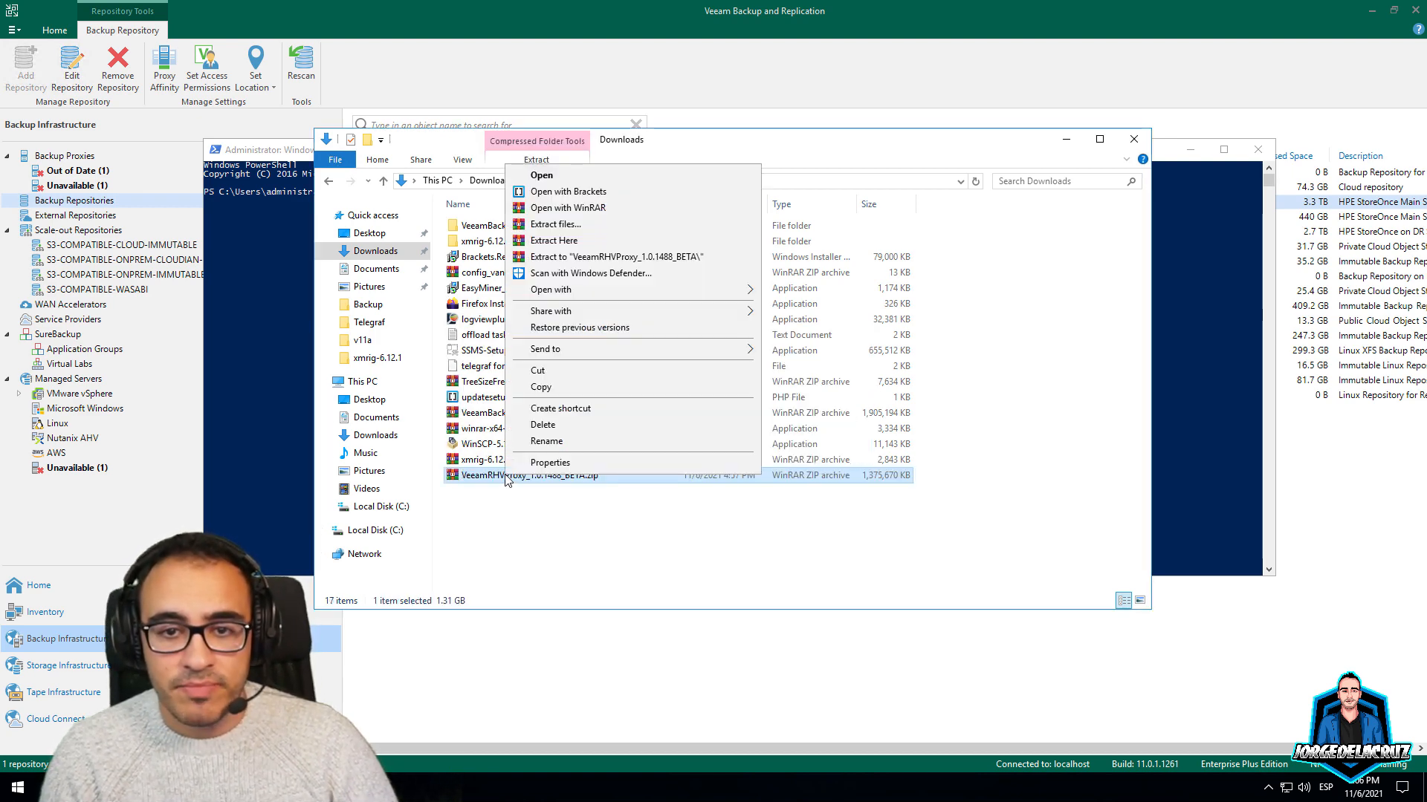
pyautogui.click(572, 257)
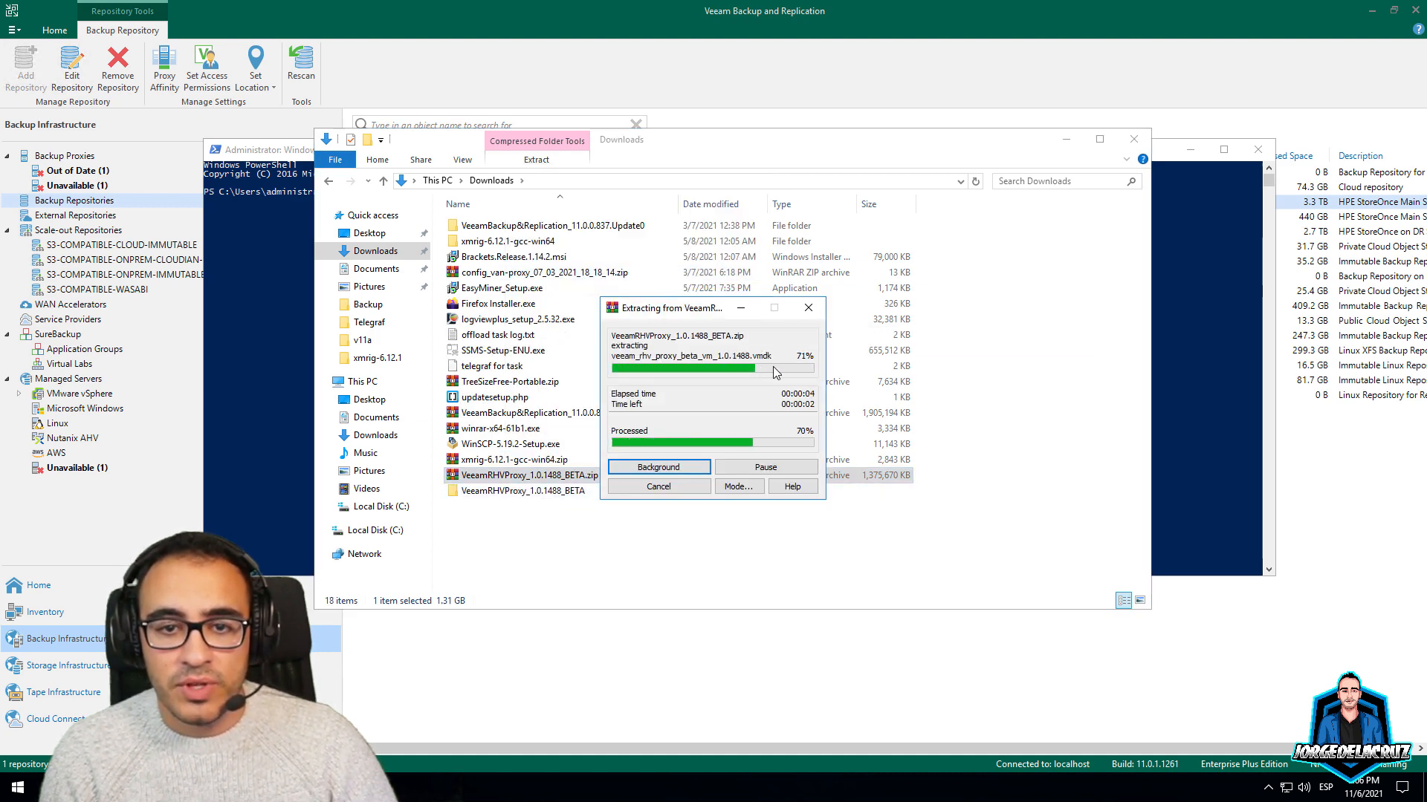
pyautogui.doubleClick(503, 491)
pyautogui.click(676, 182)
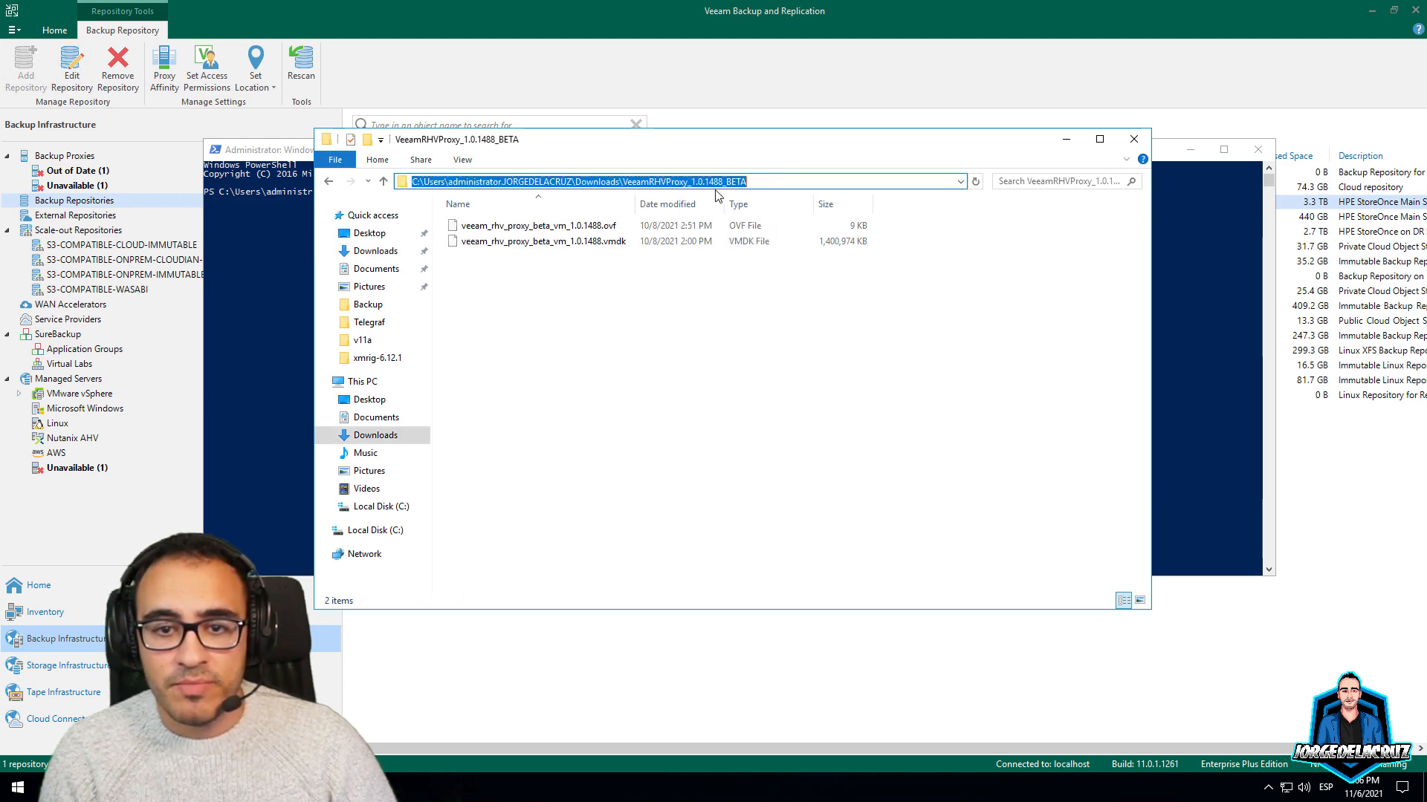
# Copy the pscp upload command from the guide and paste it into remote PowerShell
pyautogui.click(862, 11)
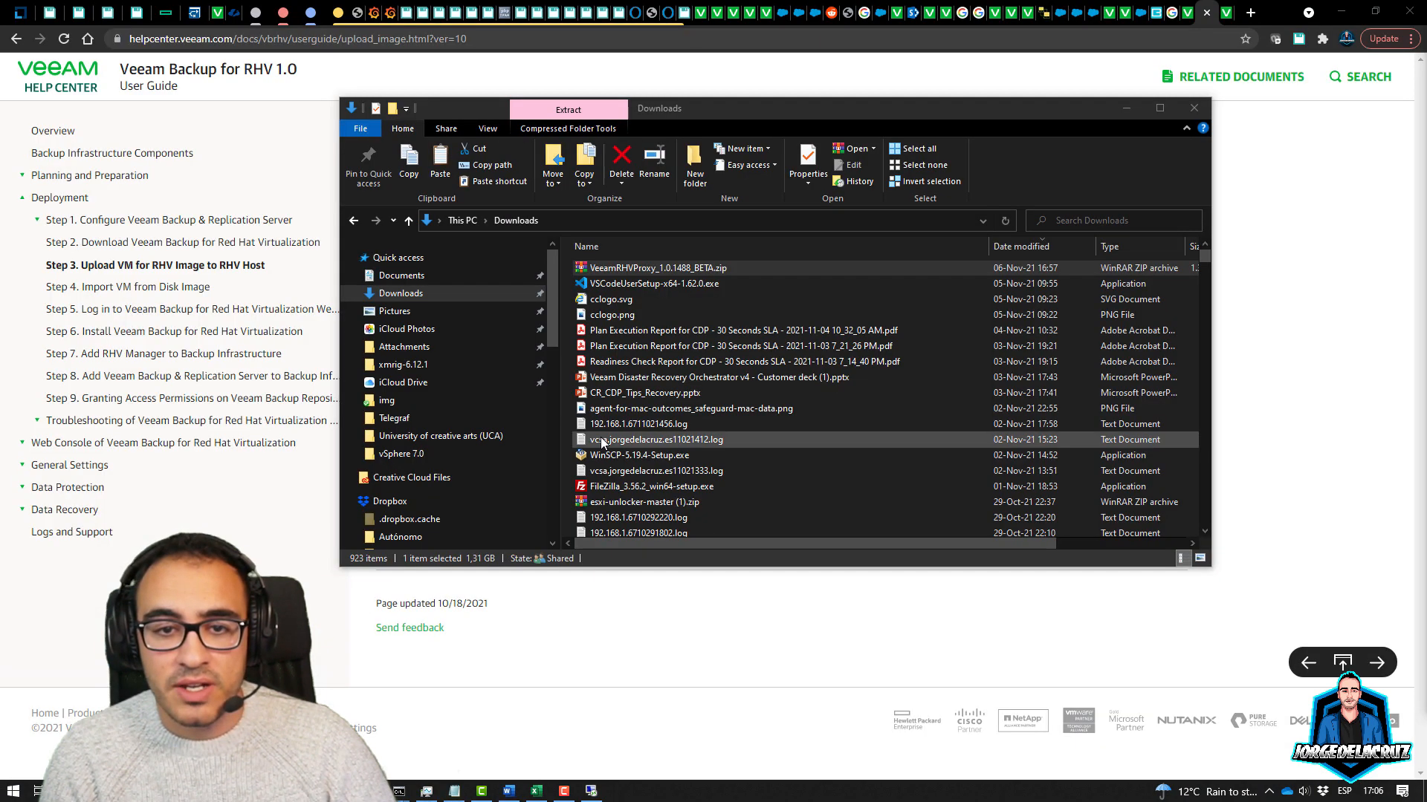
pyautogui.click(644, 621)
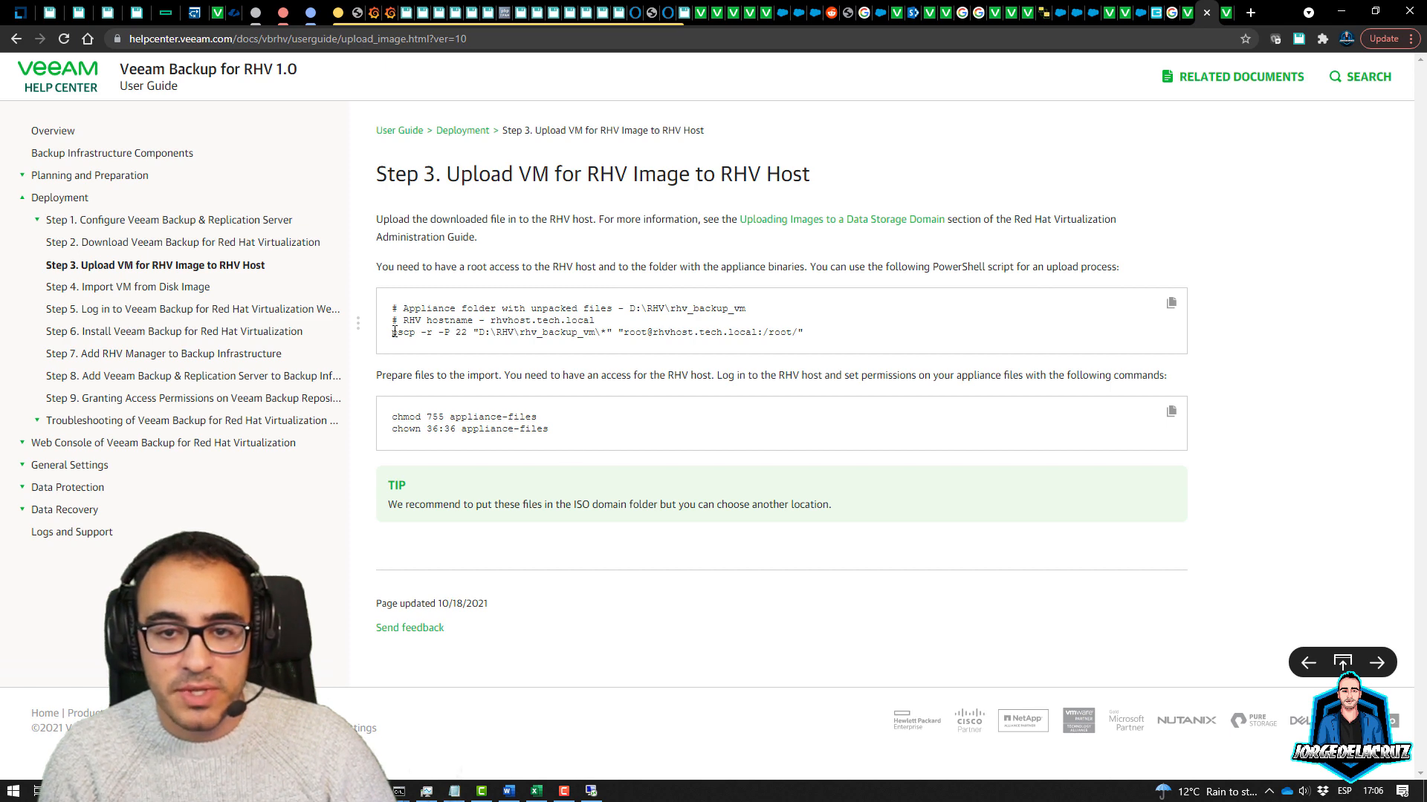
pyautogui.moveTo(395, 332); pyautogui.dragTo(479, 334)
pyautogui.moveTo(762, 327); pyautogui.dragTo(806, 334)
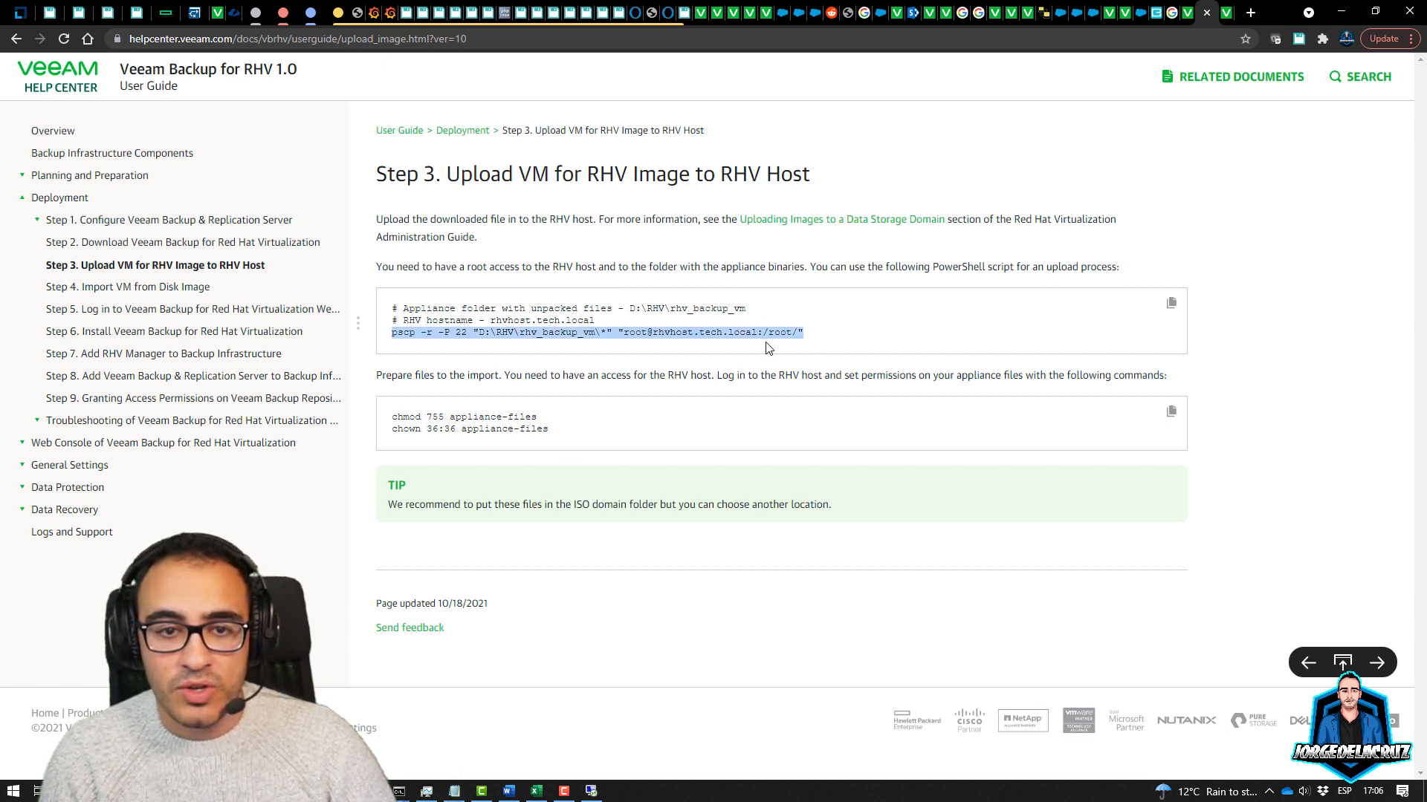
pyautogui.rightClick(768, 348)
pyautogui.click(789, 357)
pyautogui.click(591, 791)
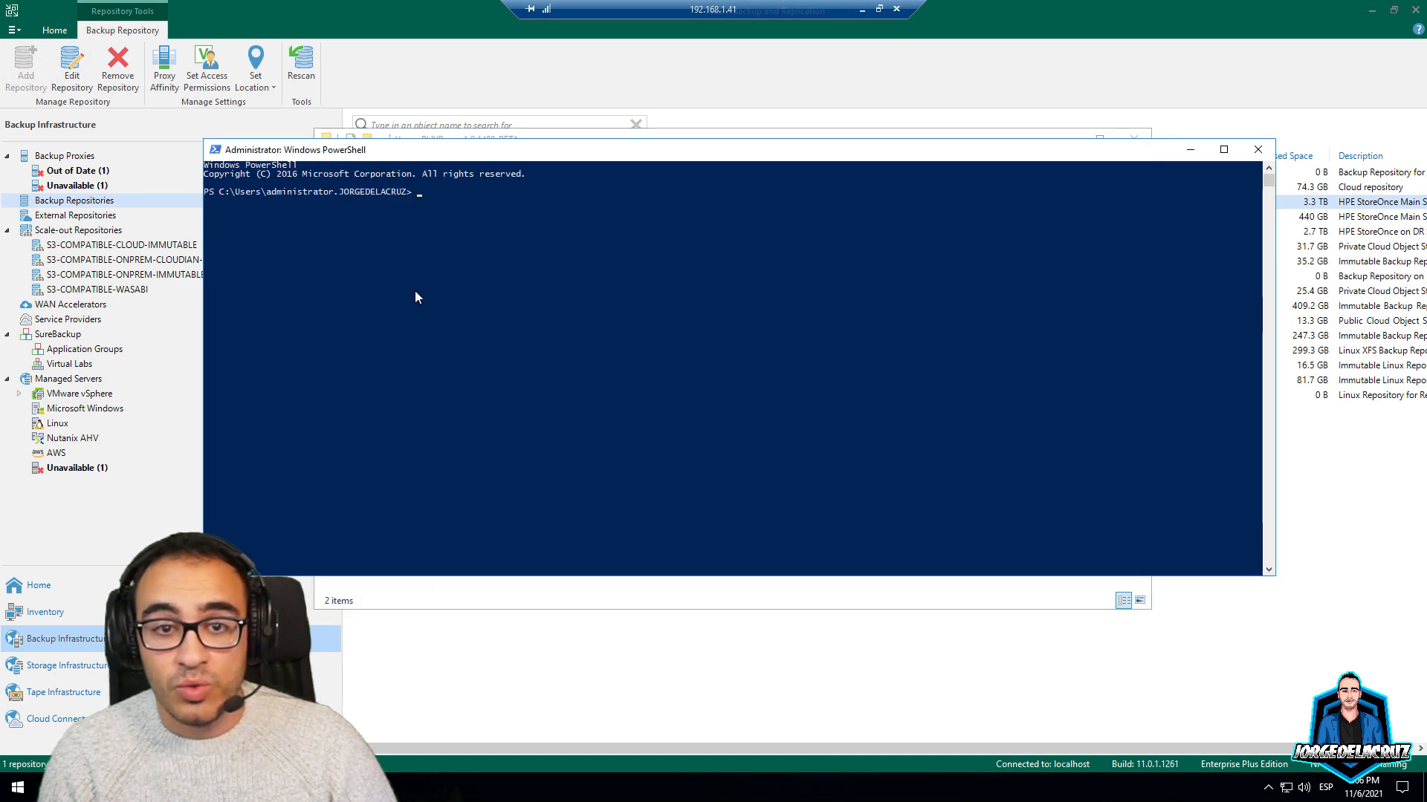
pyautogui.rightClick(415, 292)
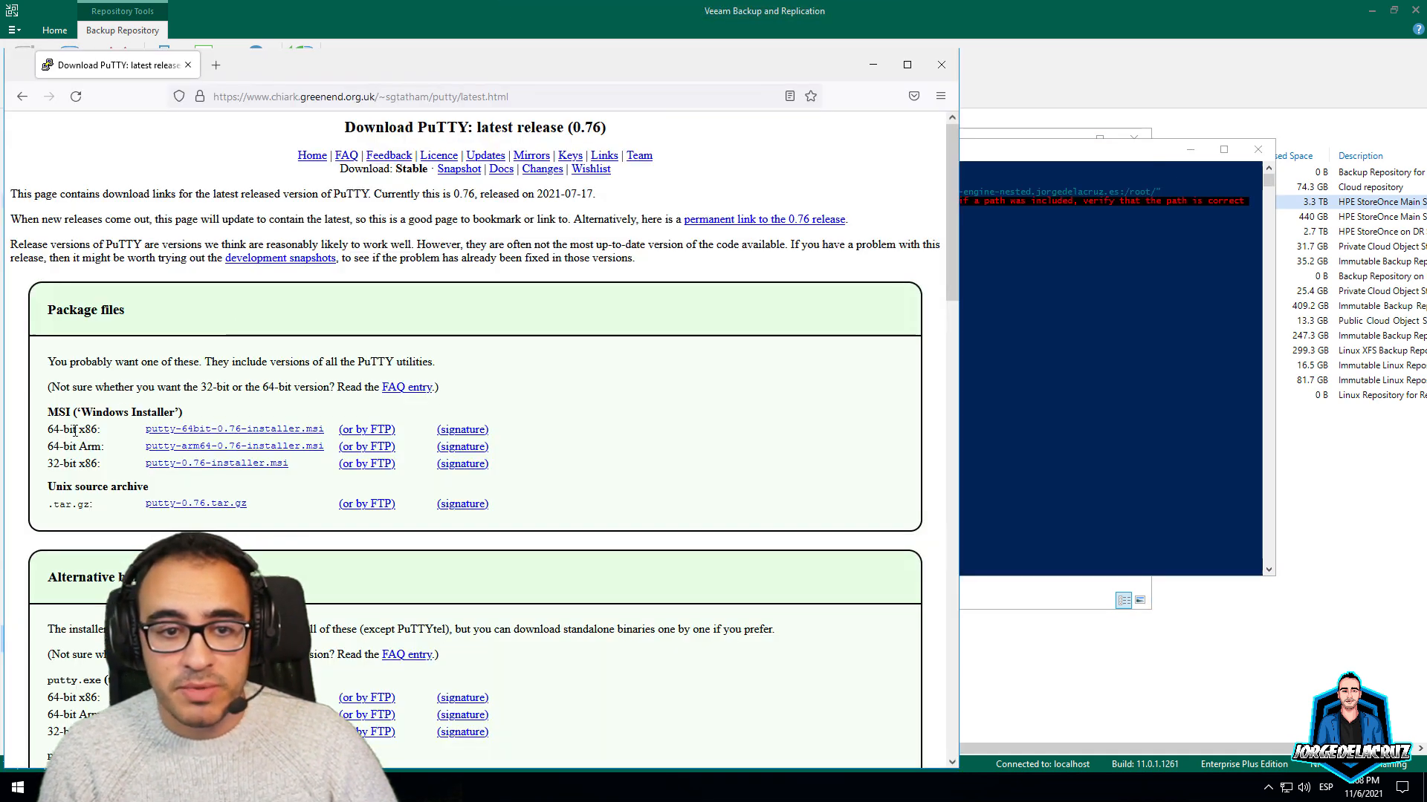
# Download the 64-bit pscp.exe (717 kB) from the PuTTY page and minimise Firefox
pyautogui.moveTo(56, 310); pyautogui.dragTo(116, 312)
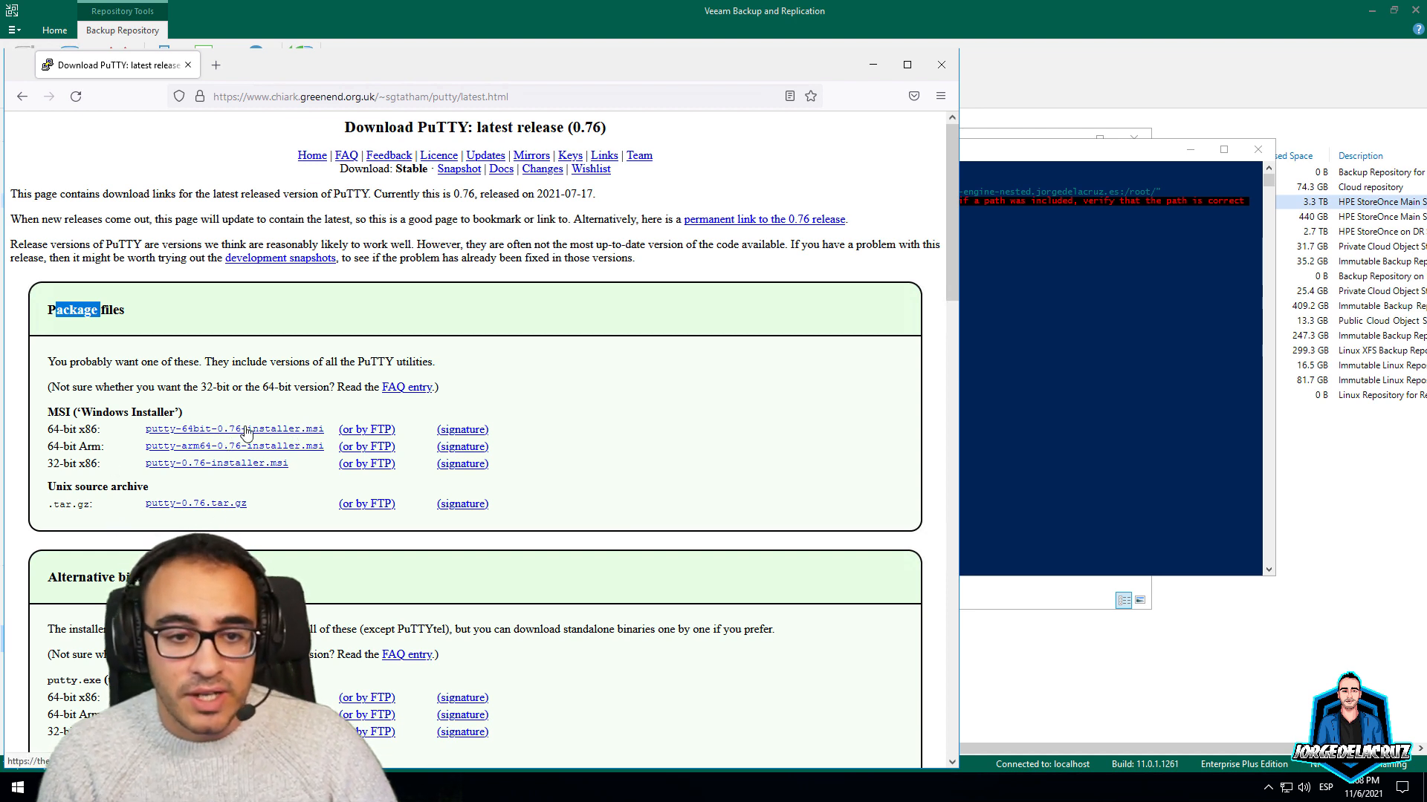
pyautogui.scroll(-2, 263, 434)
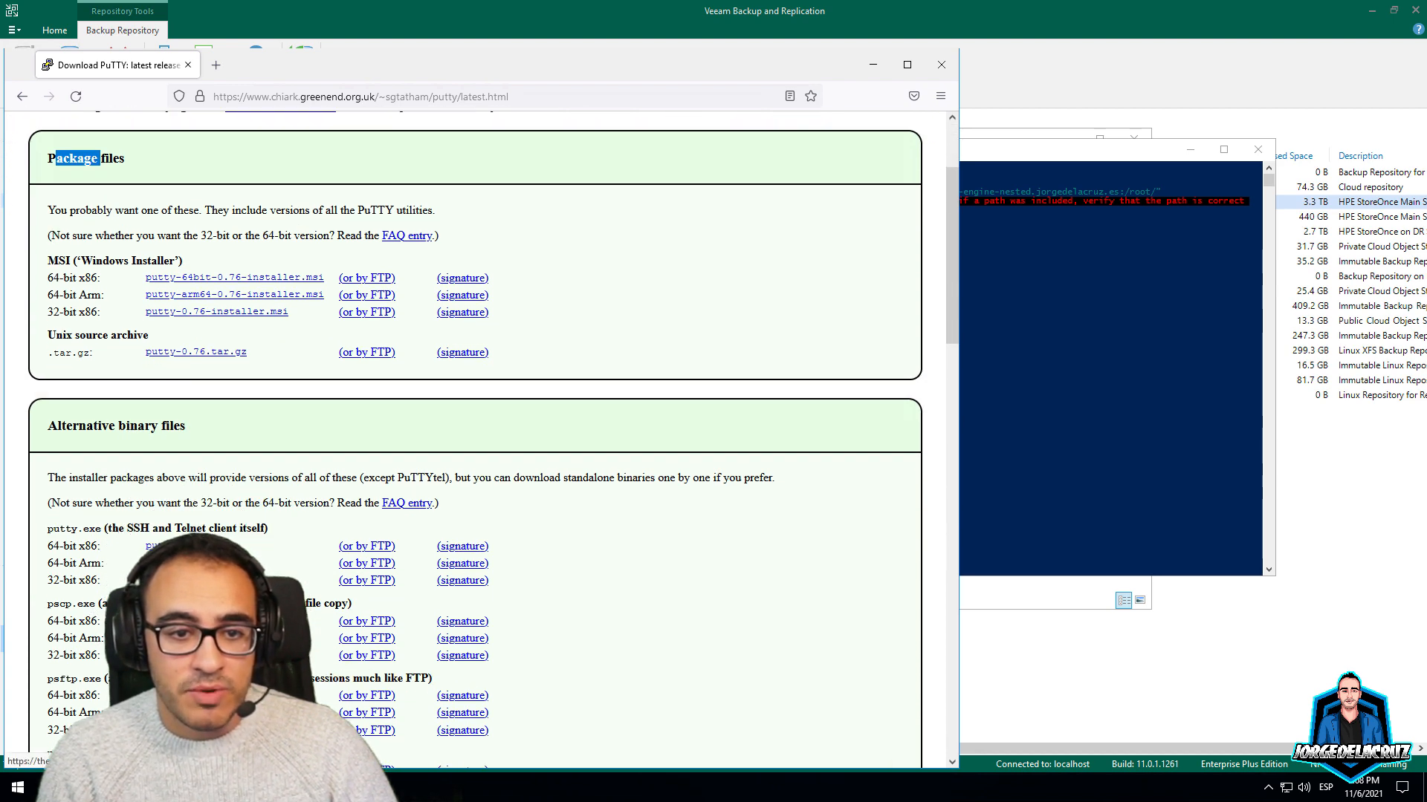
pyautogui.scroll(-1, 492, 440)
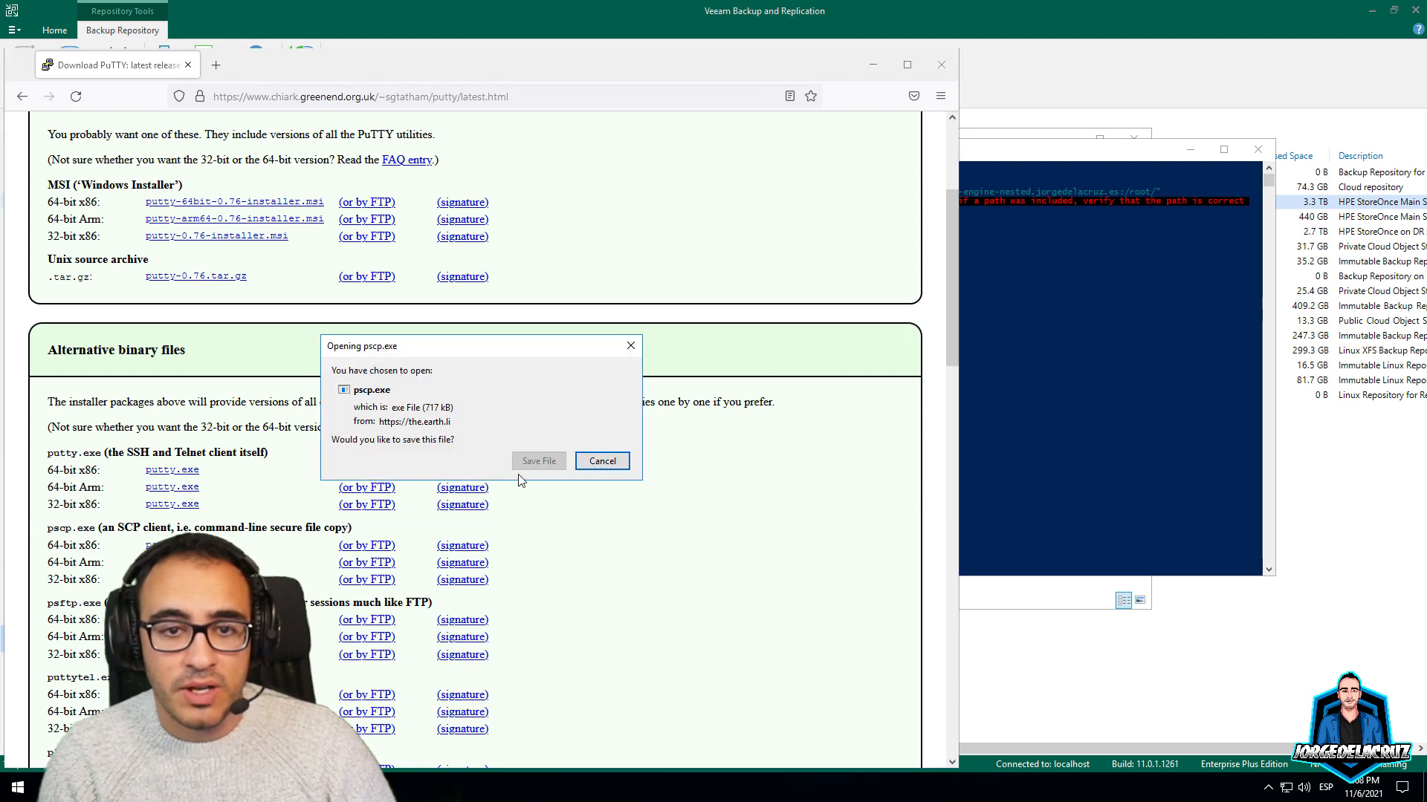
pyautogui.click(534, 461)
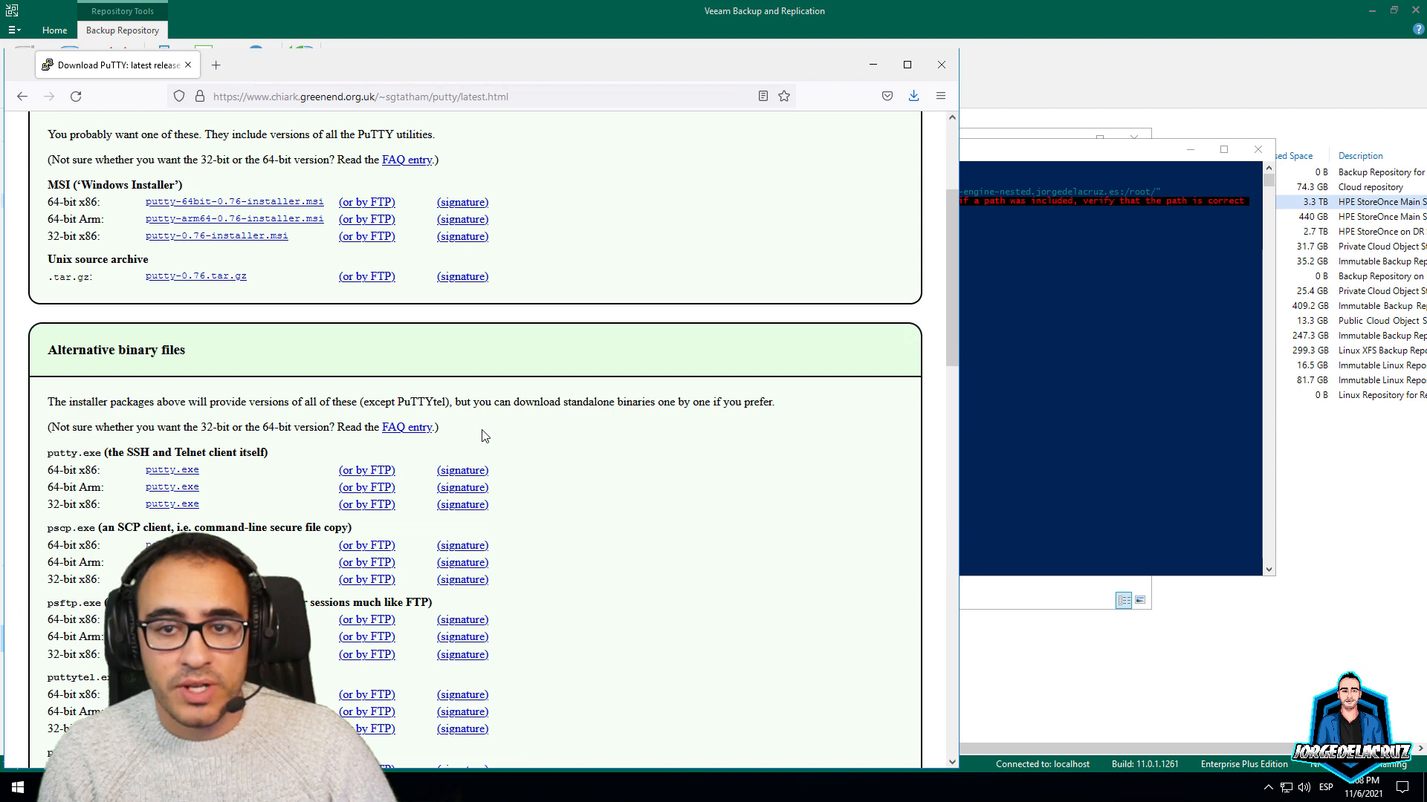
pyautogui.click(914, 96)
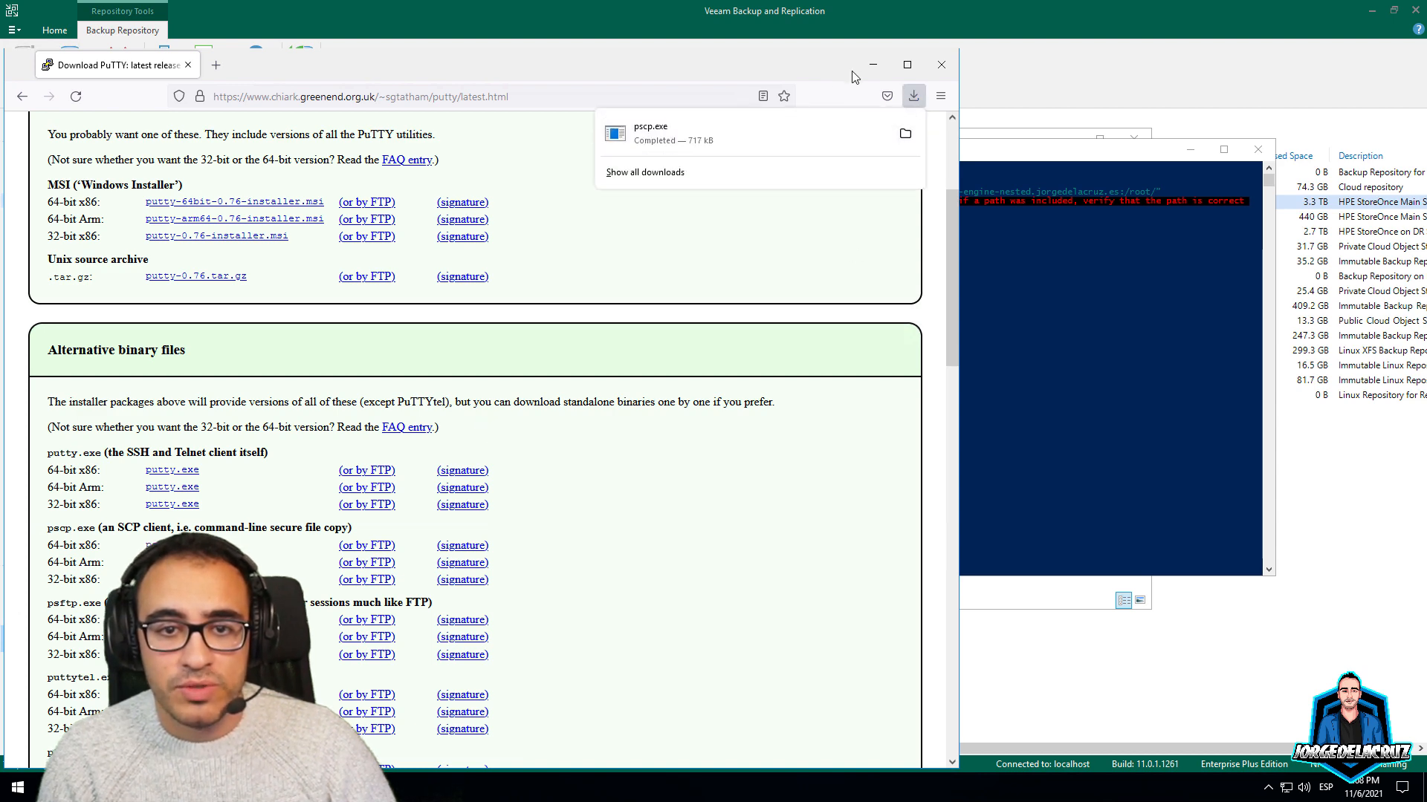
pyautogui.click(873, 66)
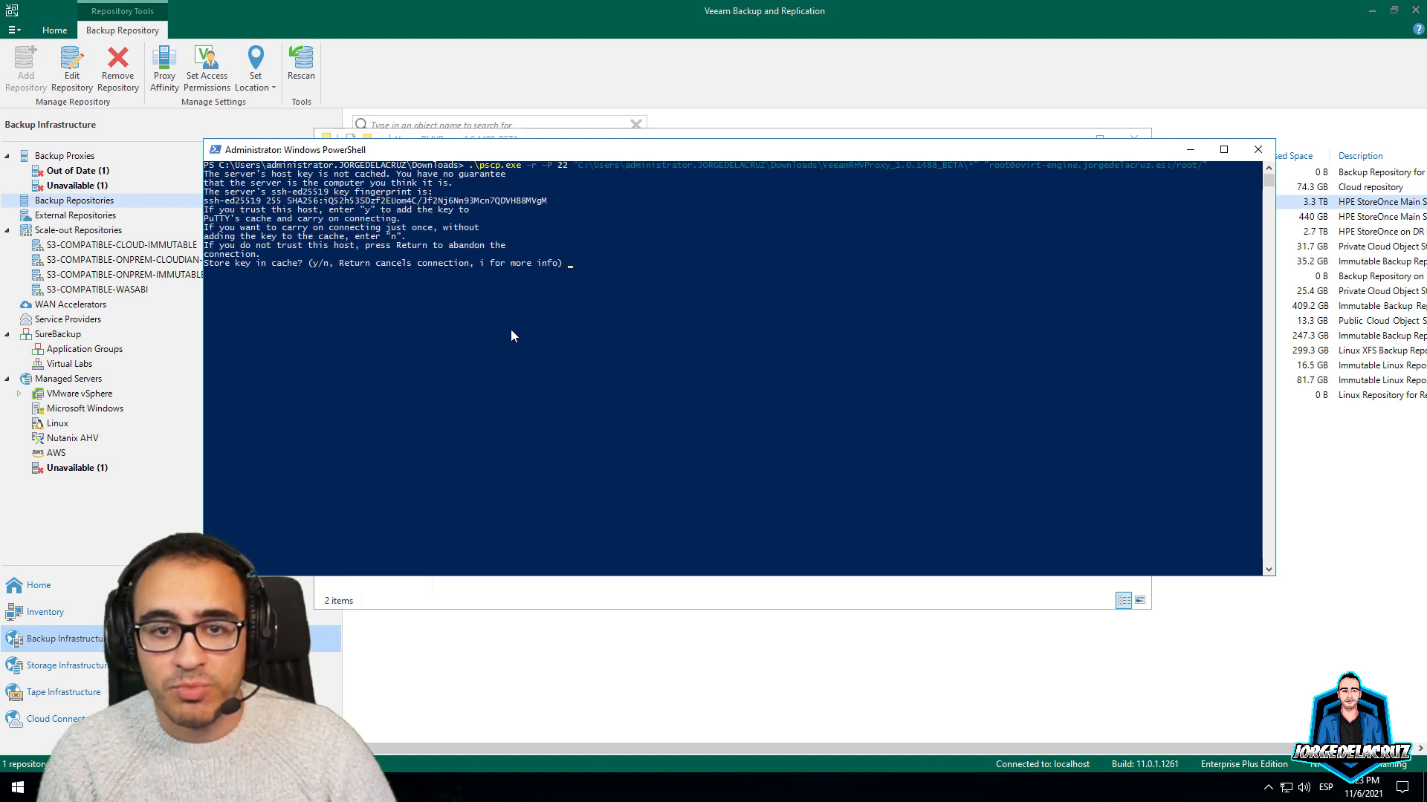
# Answer 'y' to trust and cache the oVirt engine's host key
pyautogui.write('y')
pyautogui.press('Return')
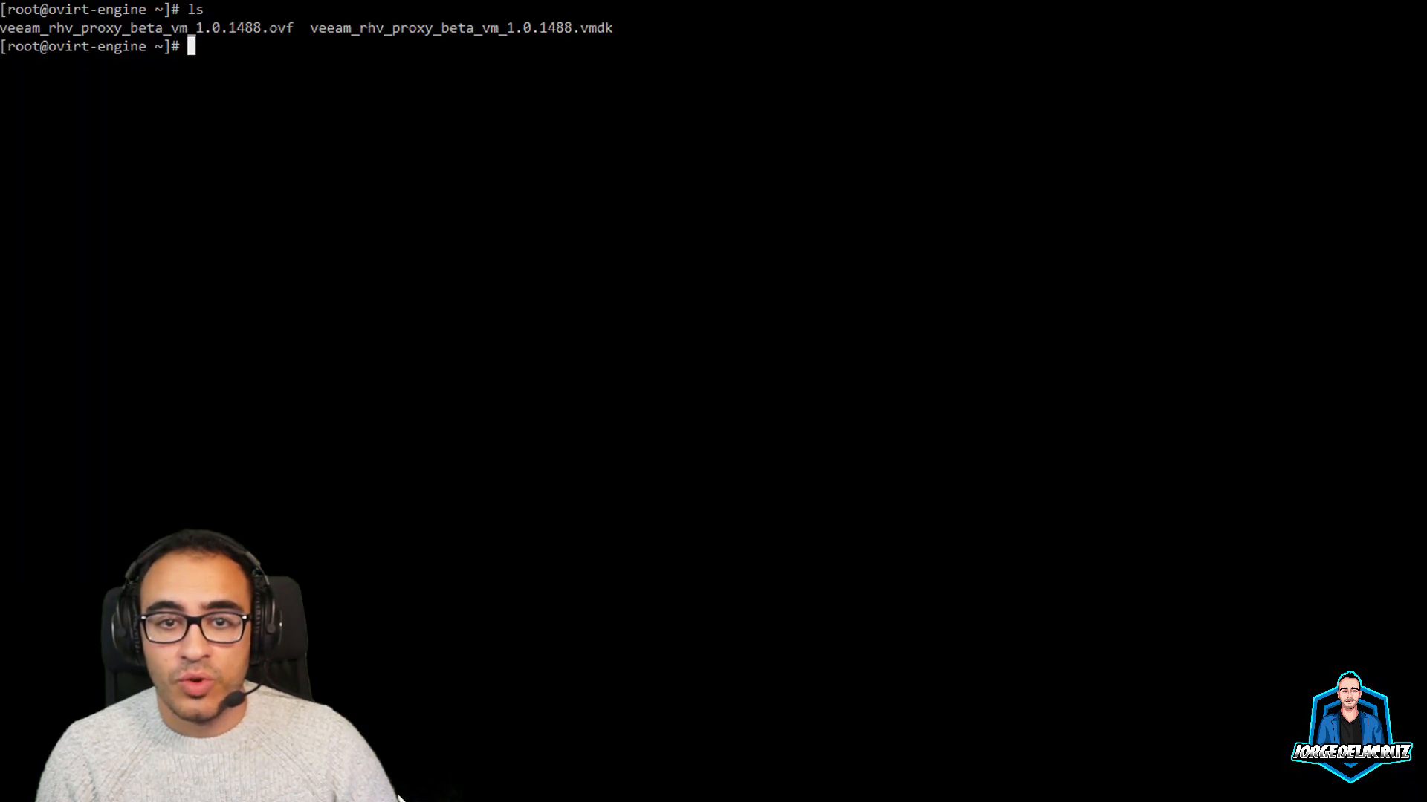
# List the engine's home directory with ls -la
pyautogui.write('ls -kl')
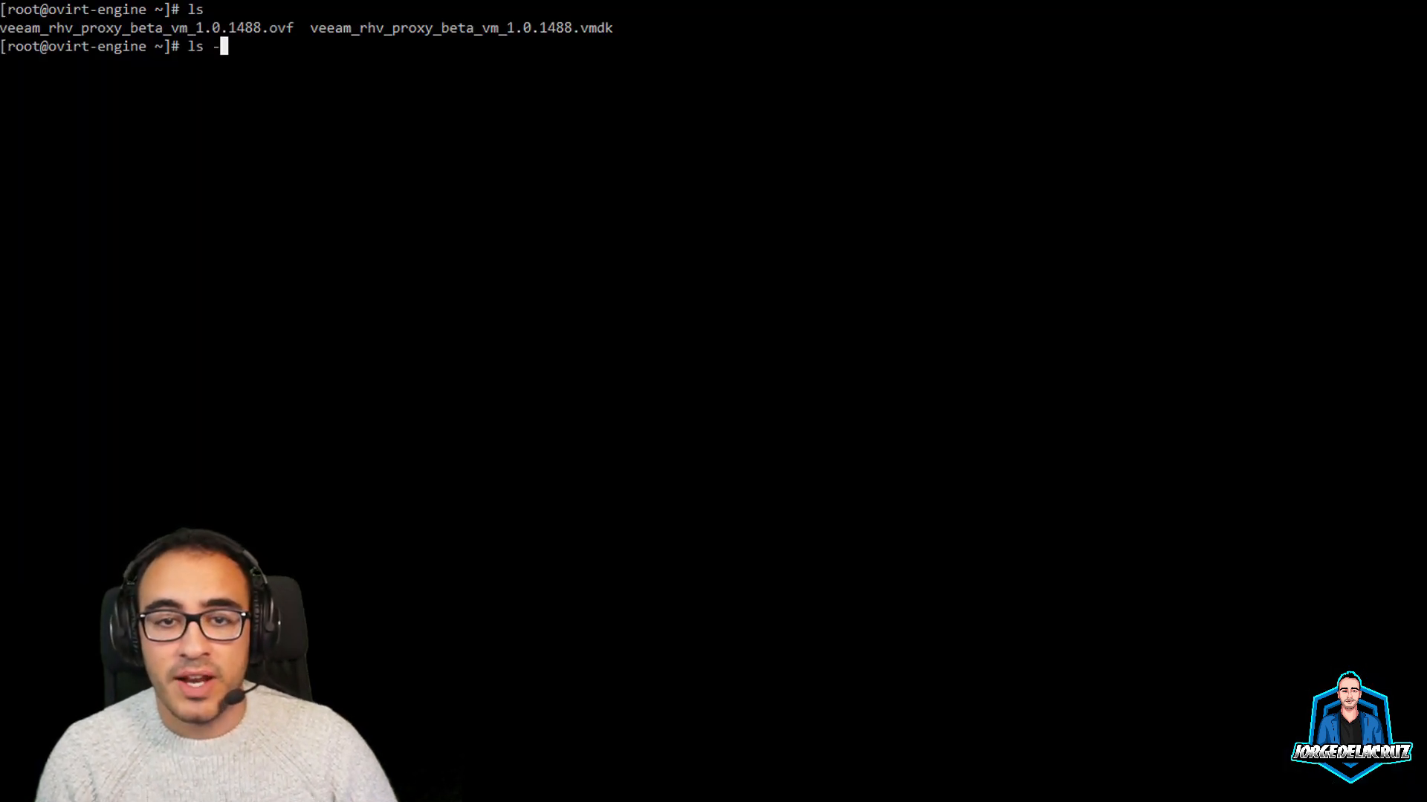
pyautogui.press('BackSpace')
pyautogui.press('BackSpace')
pyautogui.write('la')
pyautogui.press('Return')
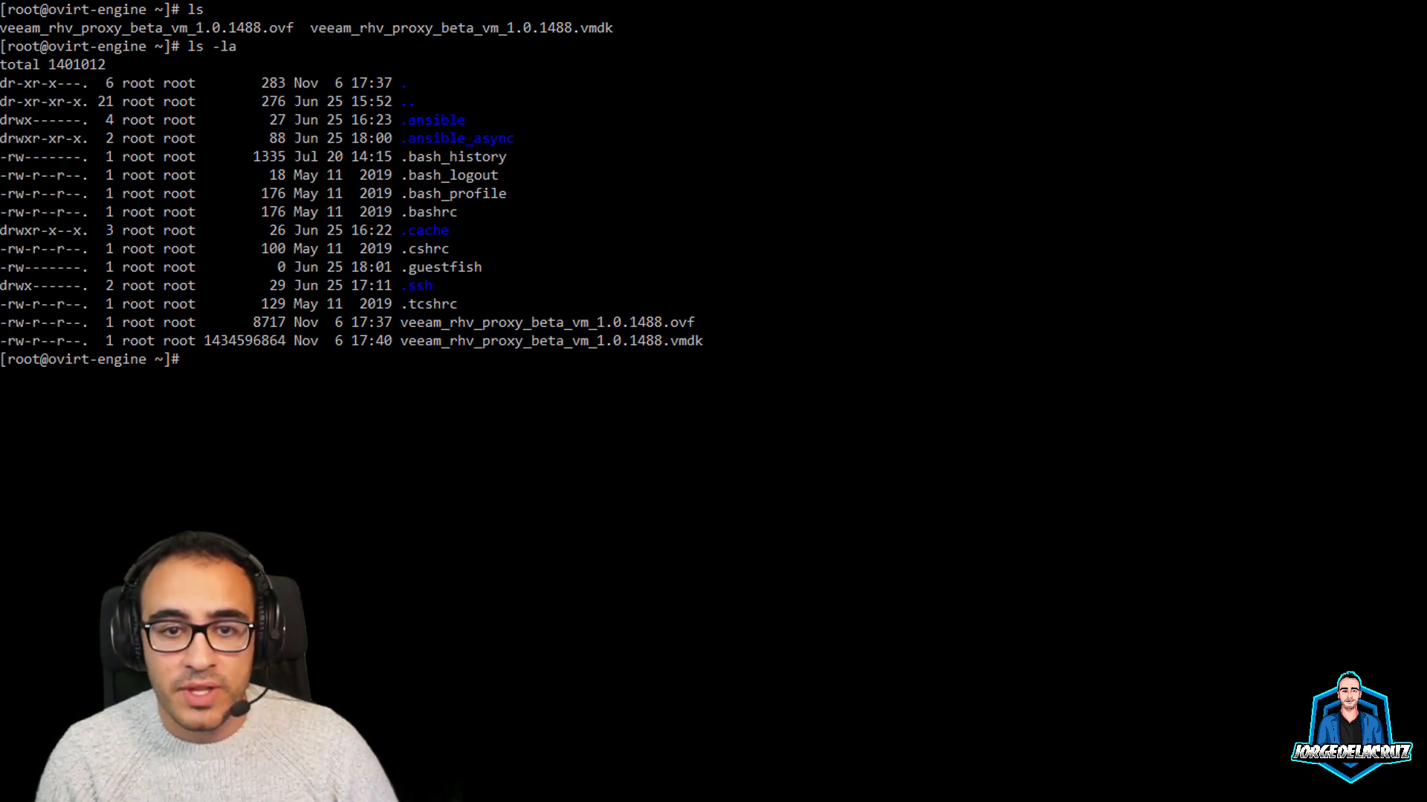
# Move veeam_rhv_proxy_beta_vm_1.0.1488.* into /rhev/data-center/mnt/192.168.1.50:_VM/VEEAMRHV/
pyautogui.write('mv ve')
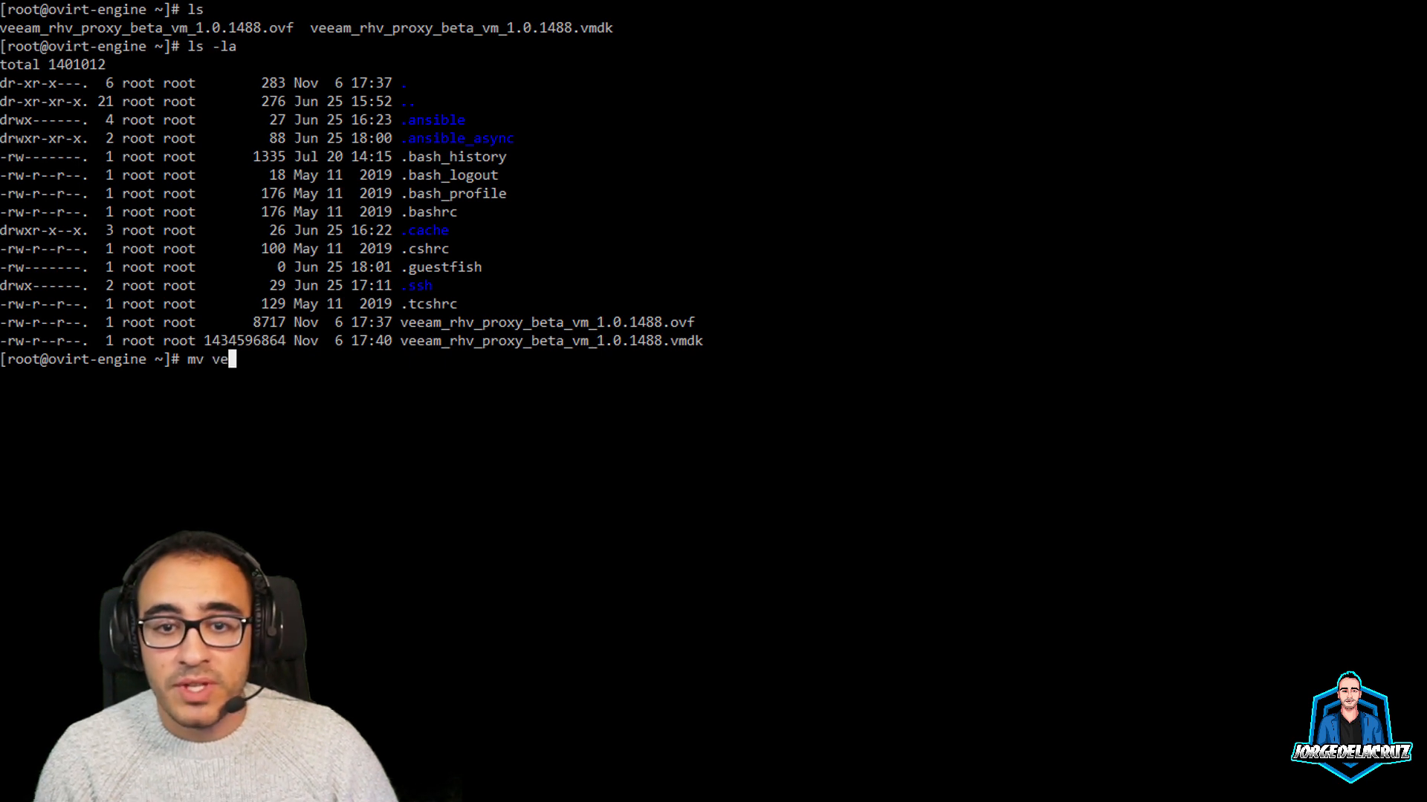
pyautogui.press('Tab')
pyautogui.write('*')
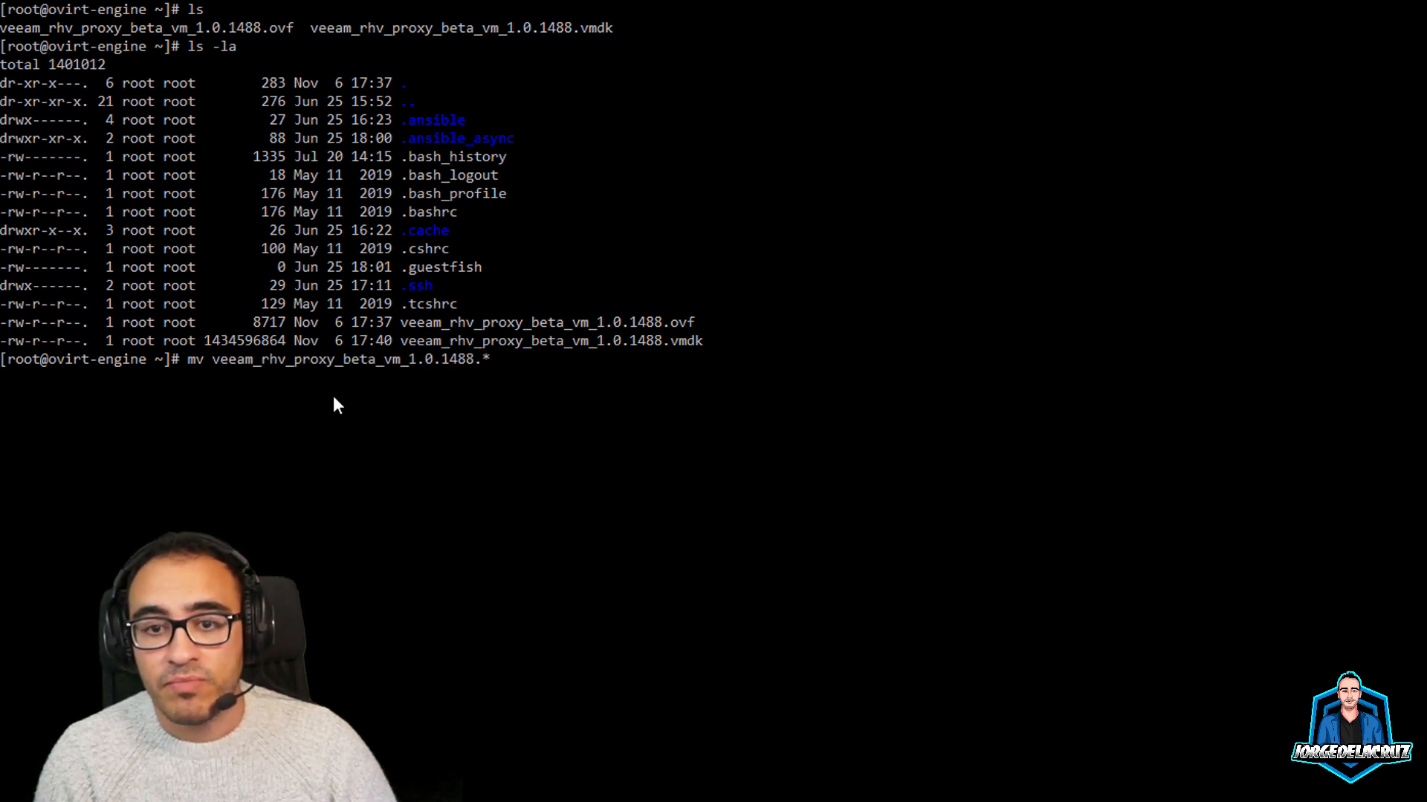
pyautogui.write('/rhev/data-center/mnt/192.168.1.50\\:_')
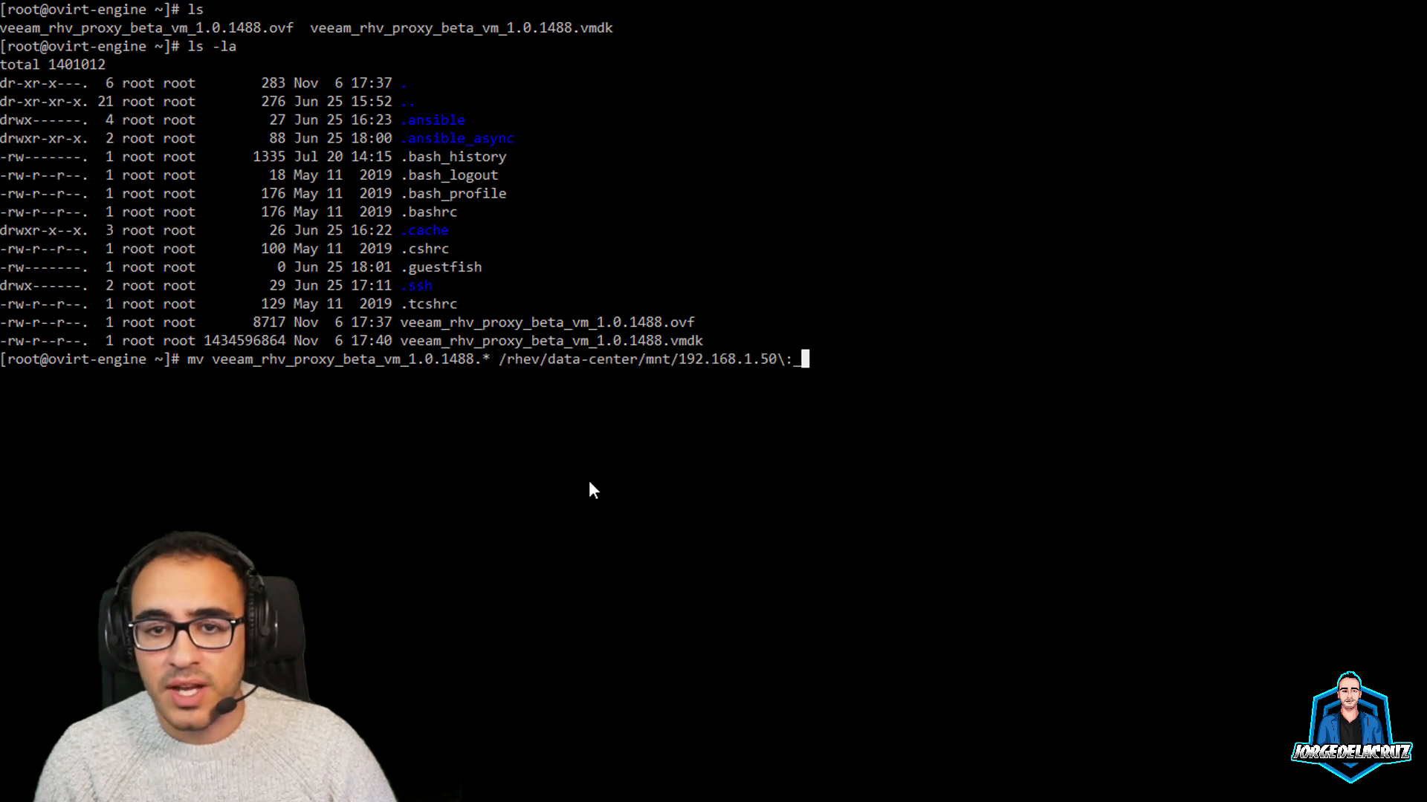
pyautogui.press('Tab')
pyautogui.press('Tab')
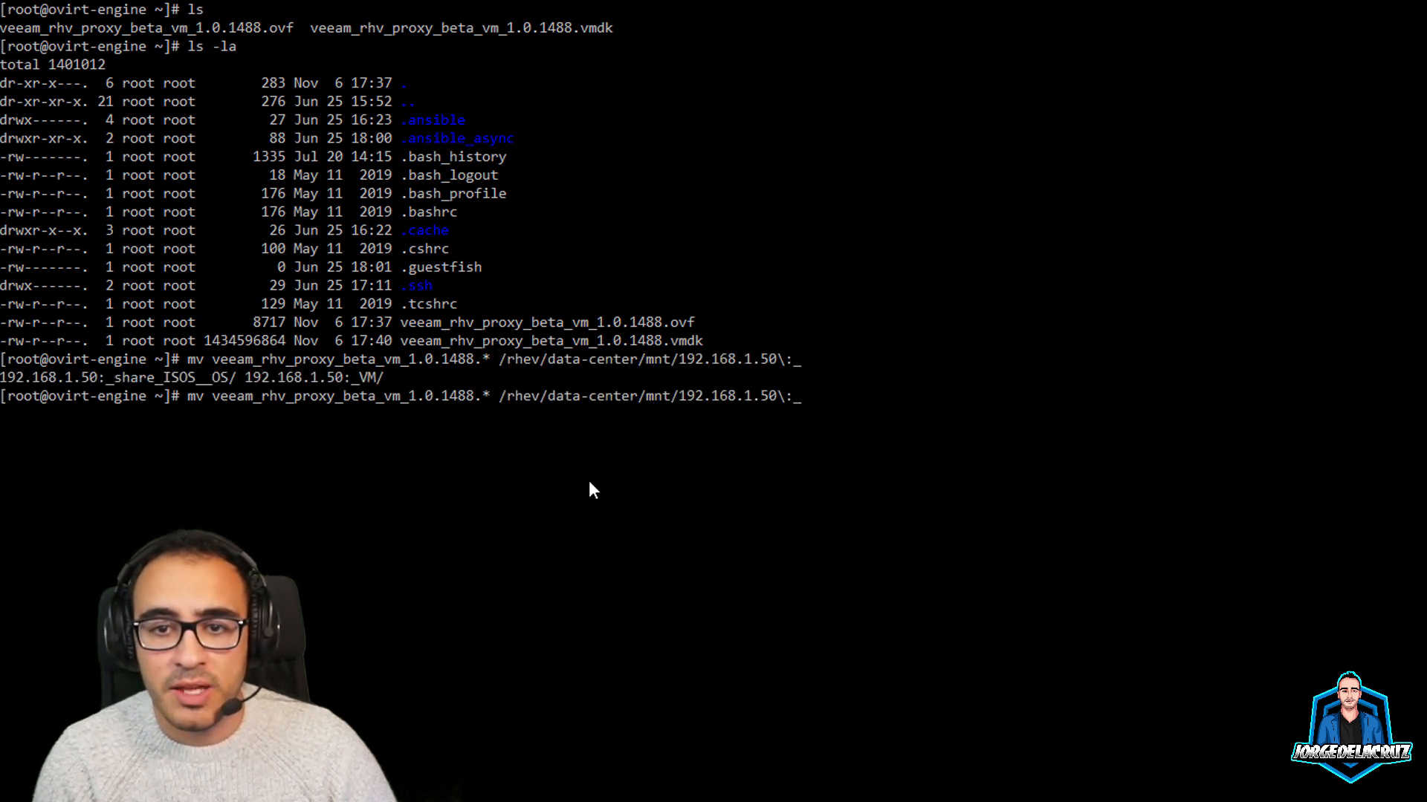
pyautogui.write('V')
pyautogui.press('Tab')
pyautogui.write('VE')
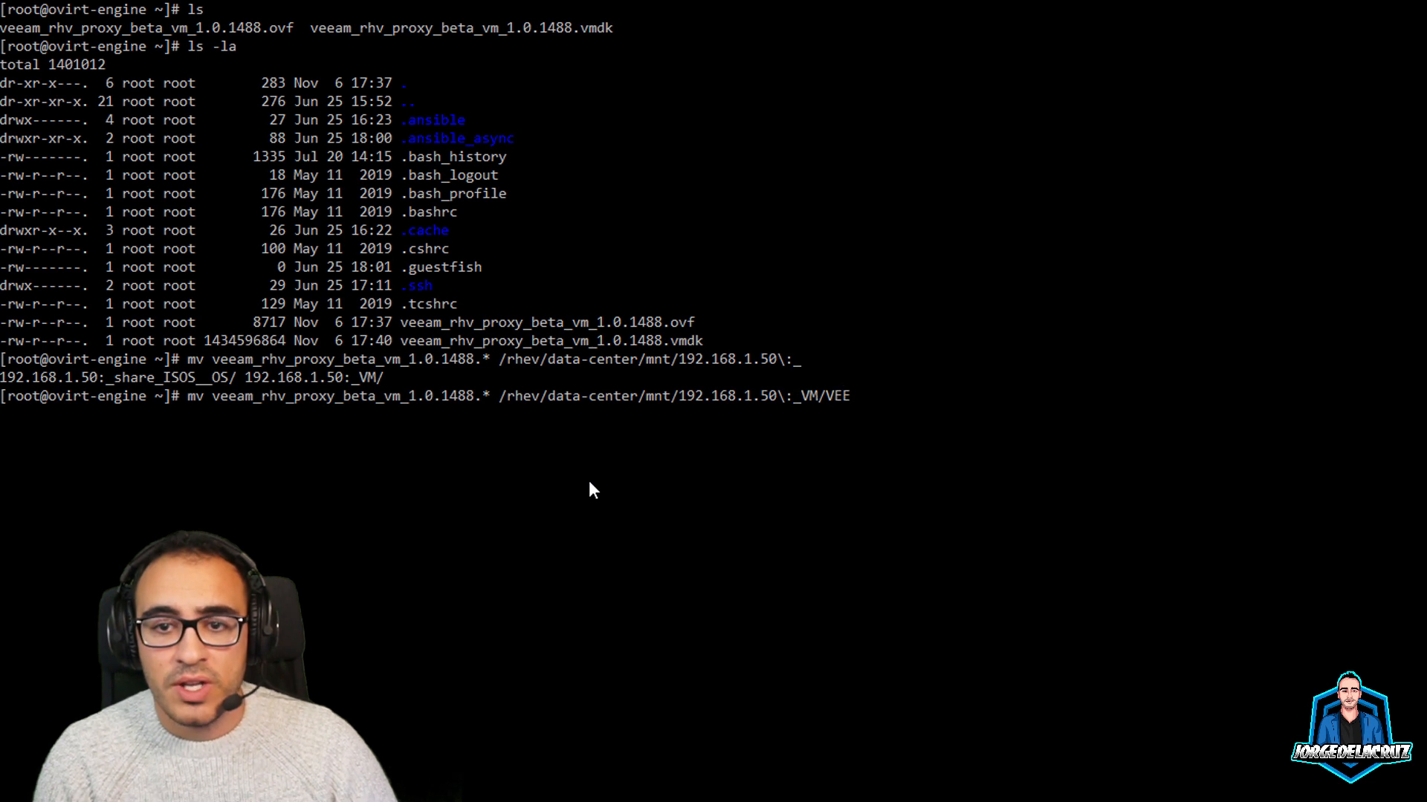
pyautogui.press('Tab')
pyautogui.press('Tab')
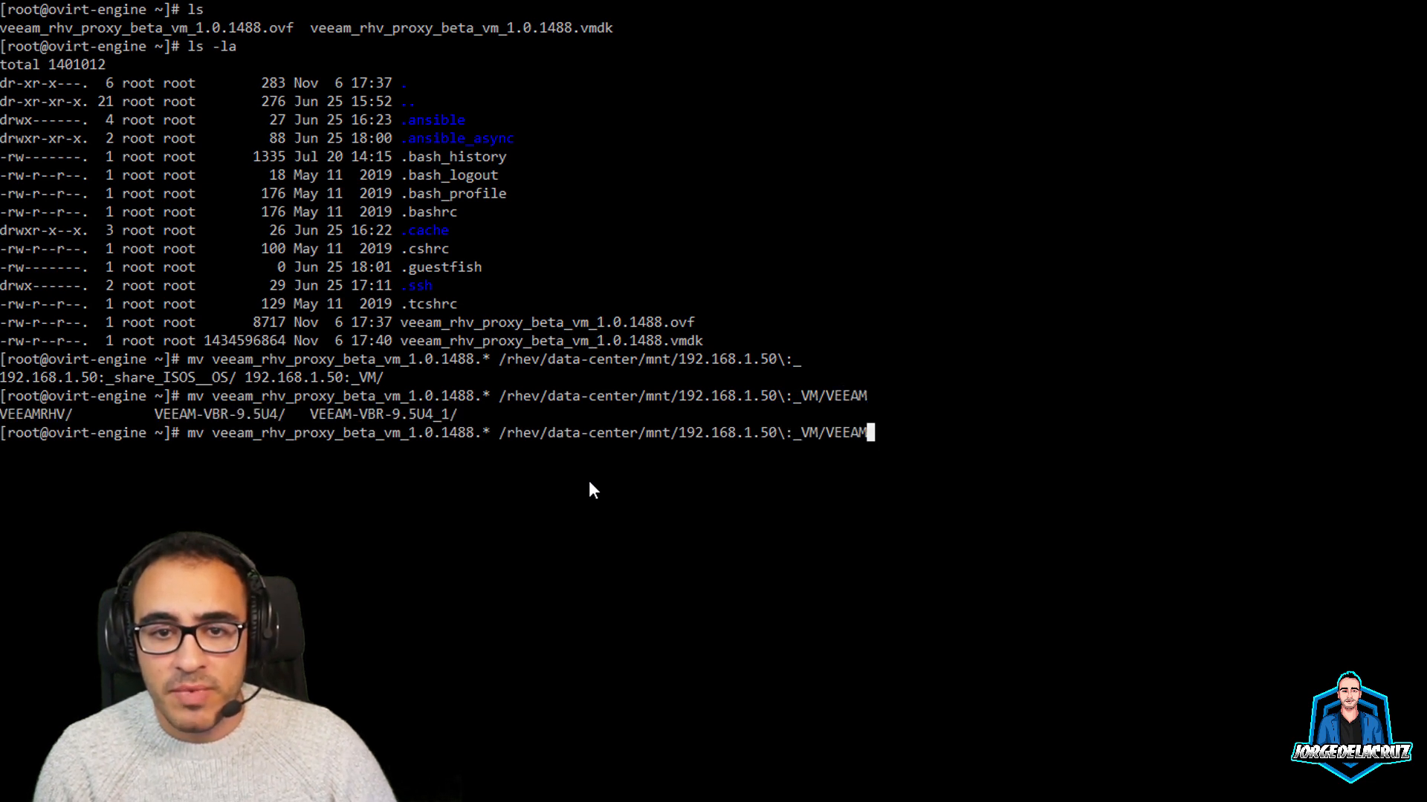
pyautogui.write('R')
pyautogui.press('Tab')
pyautogui.press('Return')
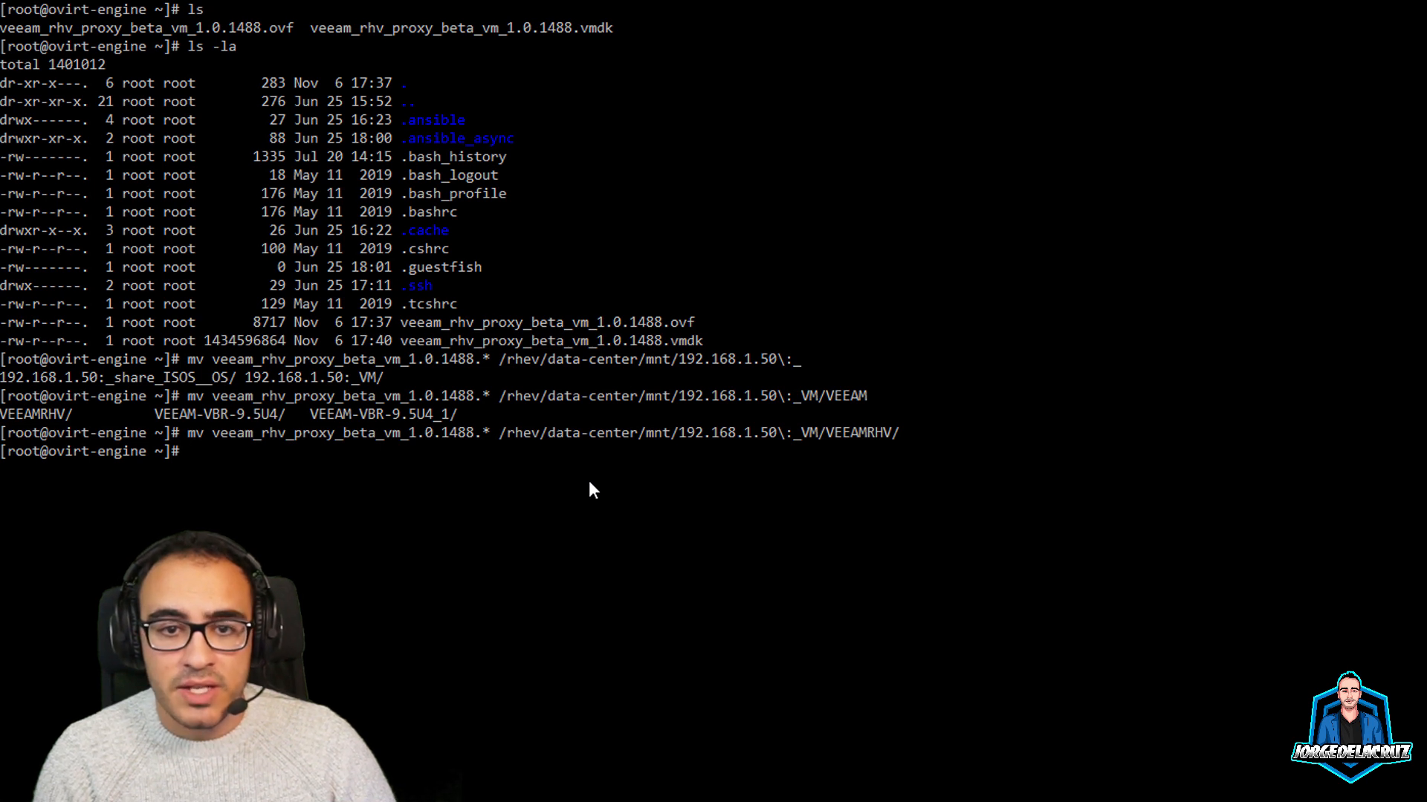
pyautogui.write('chmod')
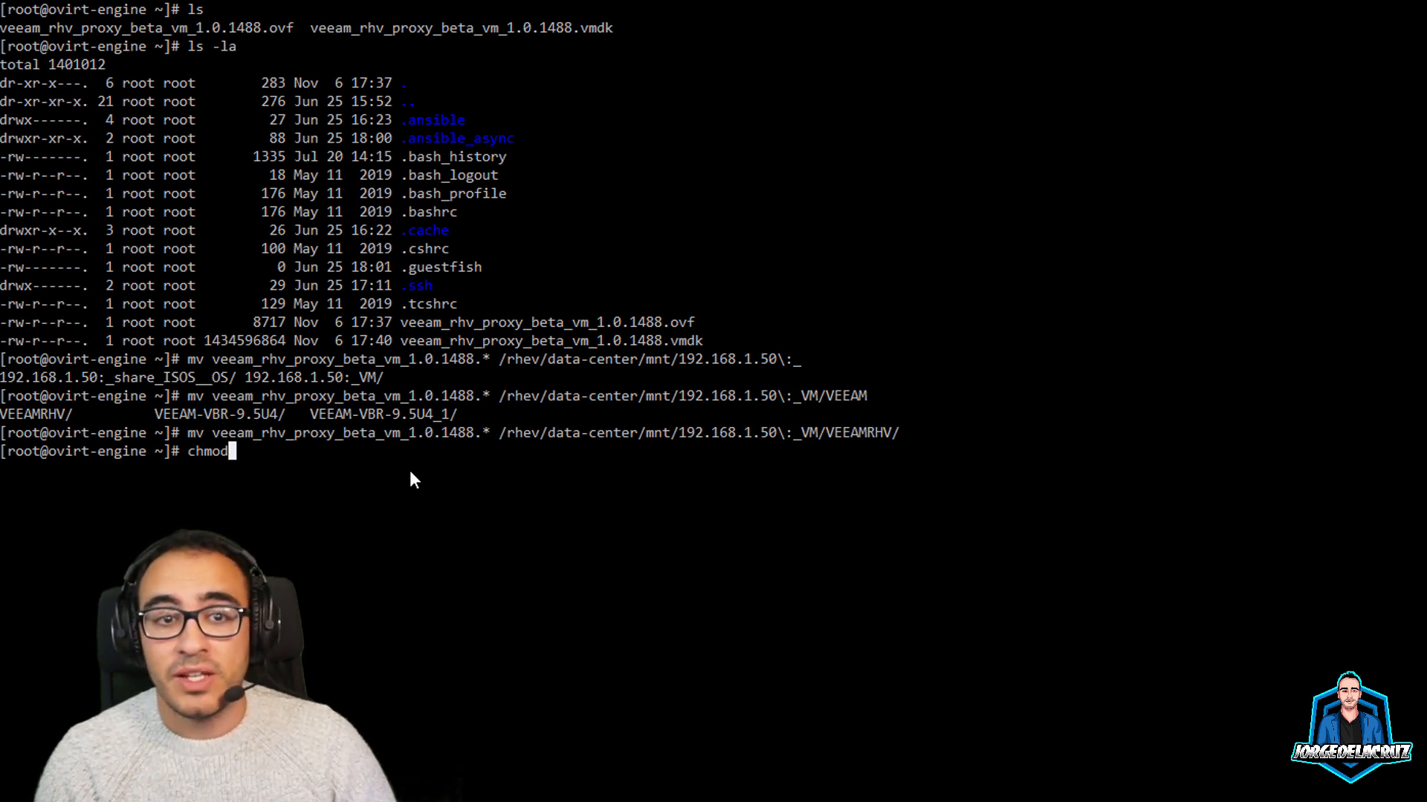
# Apply chmod 755 to both proxy files in the VEEAMRHV folder
pyautogui.write('755')
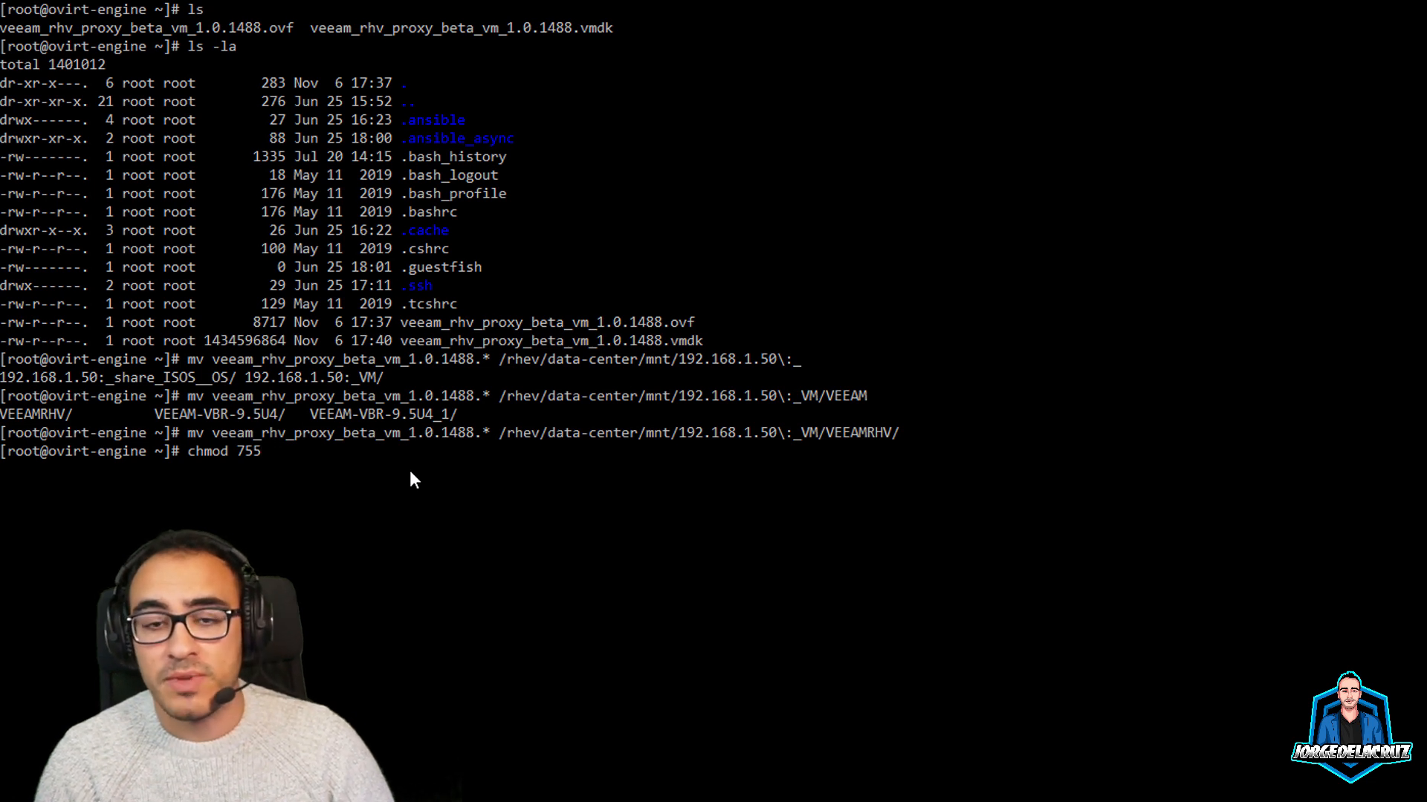
pyautogui.write(' /')
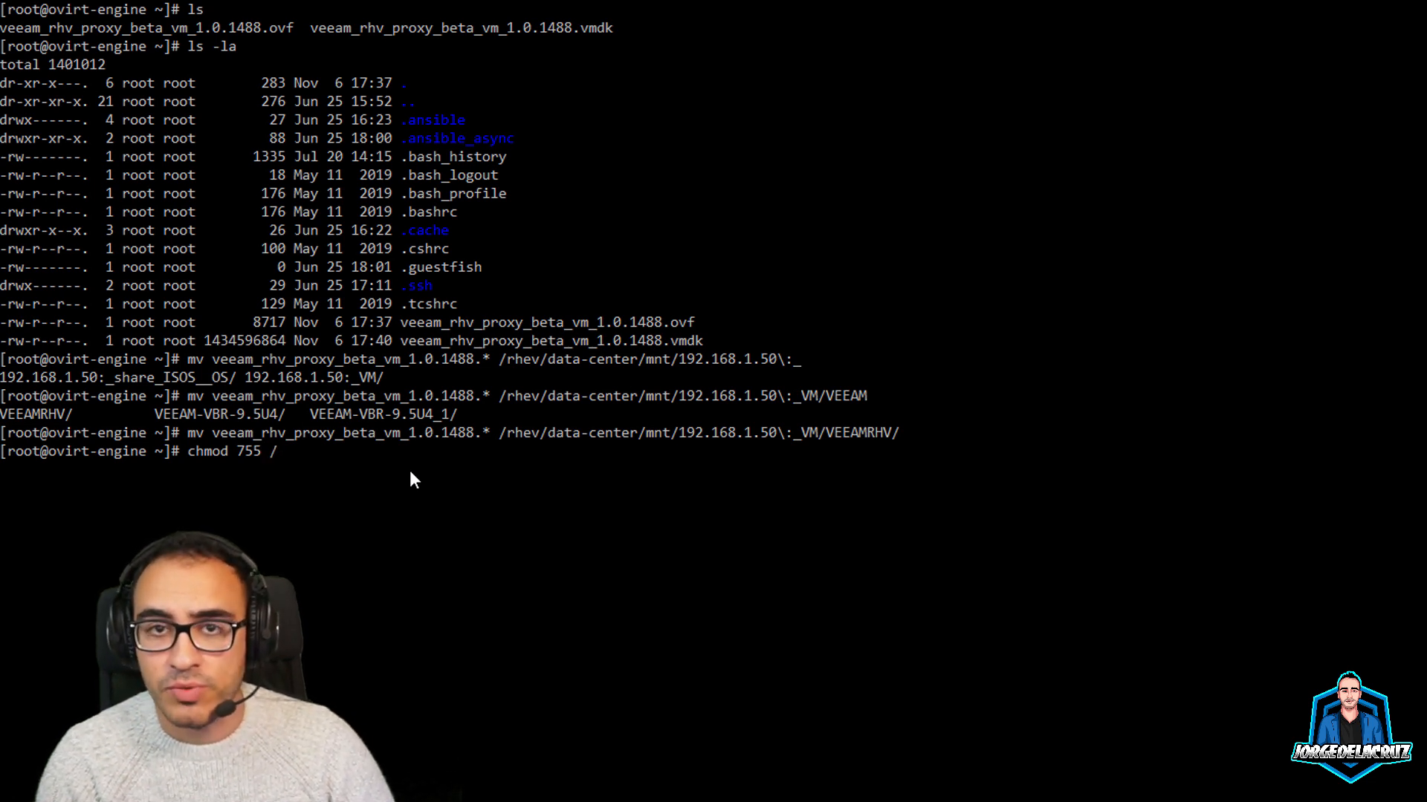
pyautogui.write('rhev/')
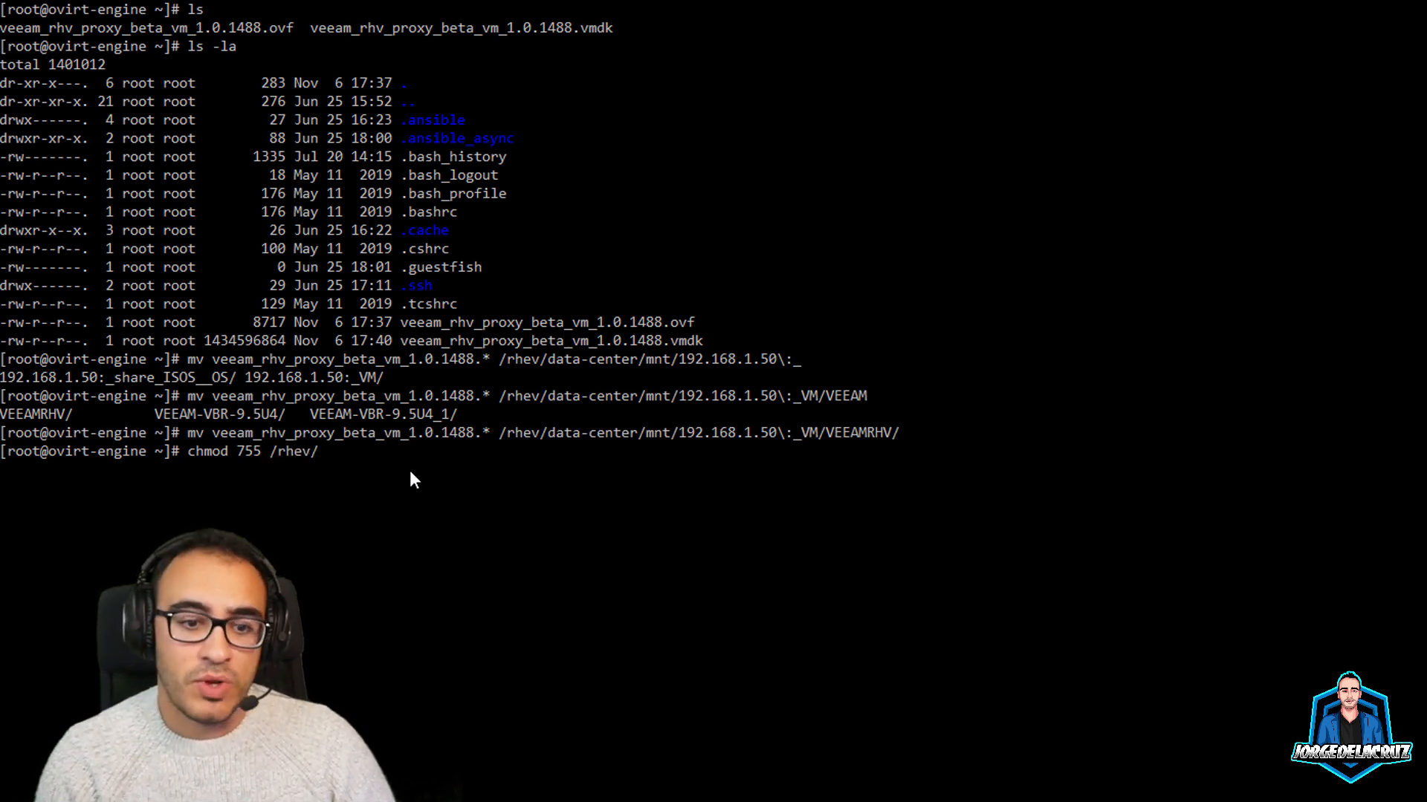
pyautogui.write('data-center/m')
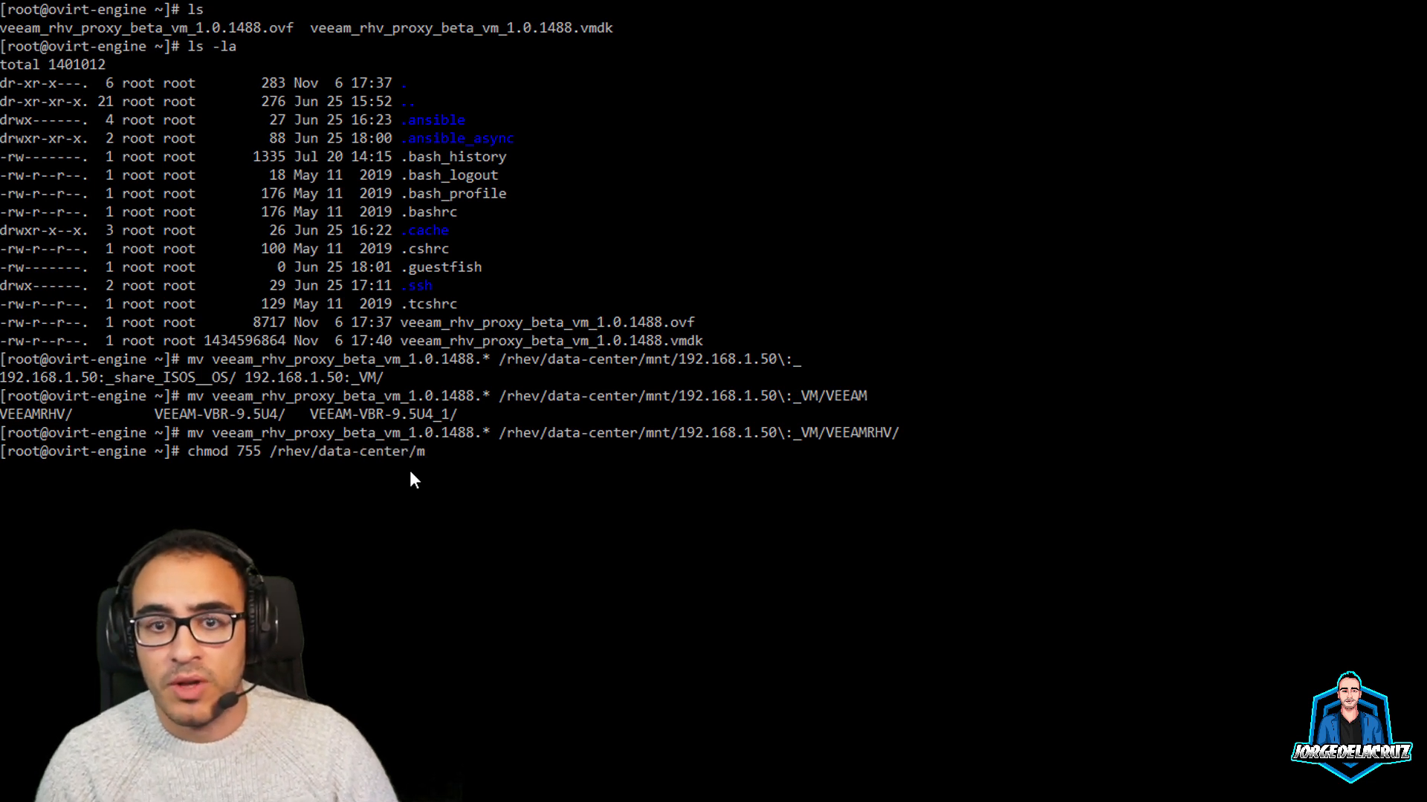
pyautogui.write('nt/192º')
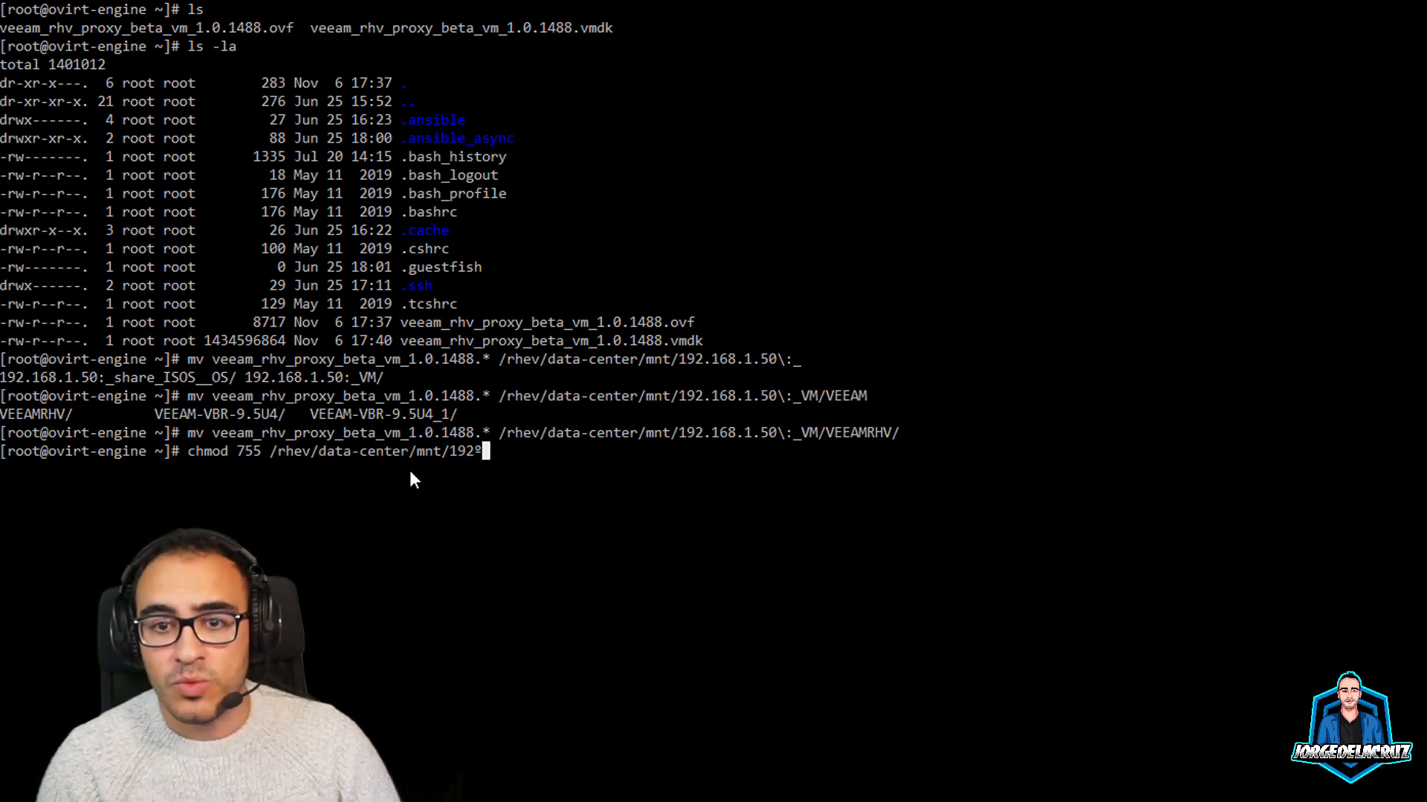
pyautogui.press('BackSpace')
pyautogui.press('Tab')
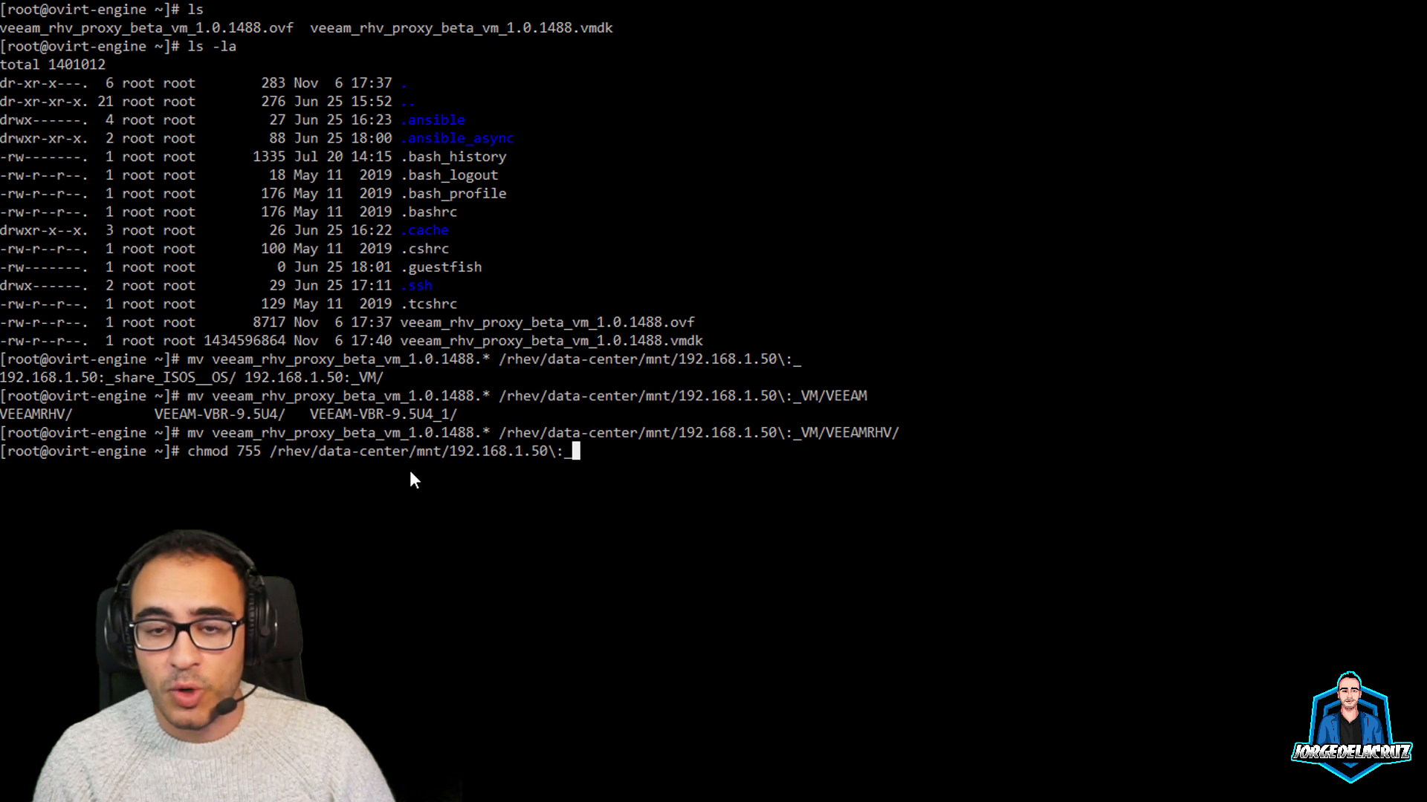
pyautogui.write('VM/VEE')
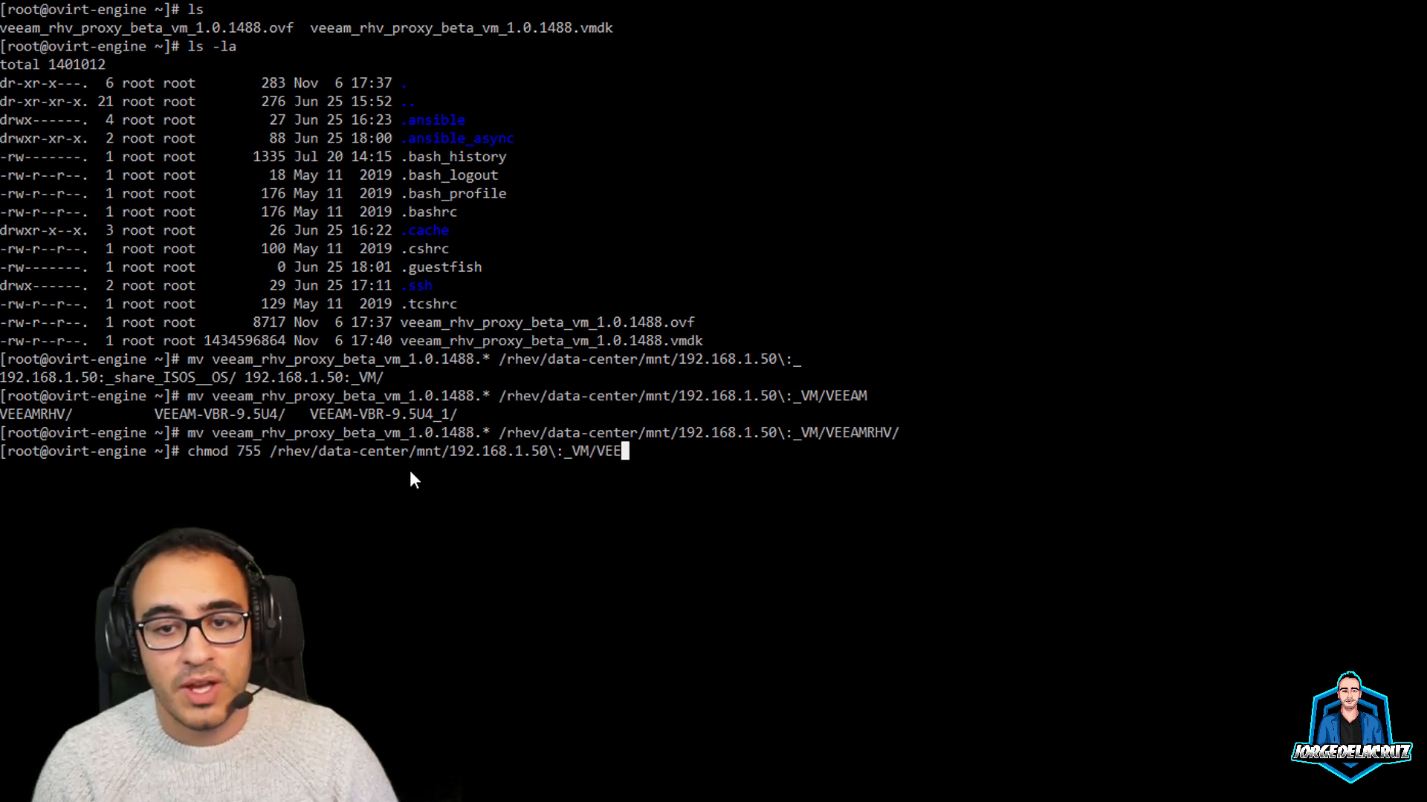
pyautogui.write('AMR')
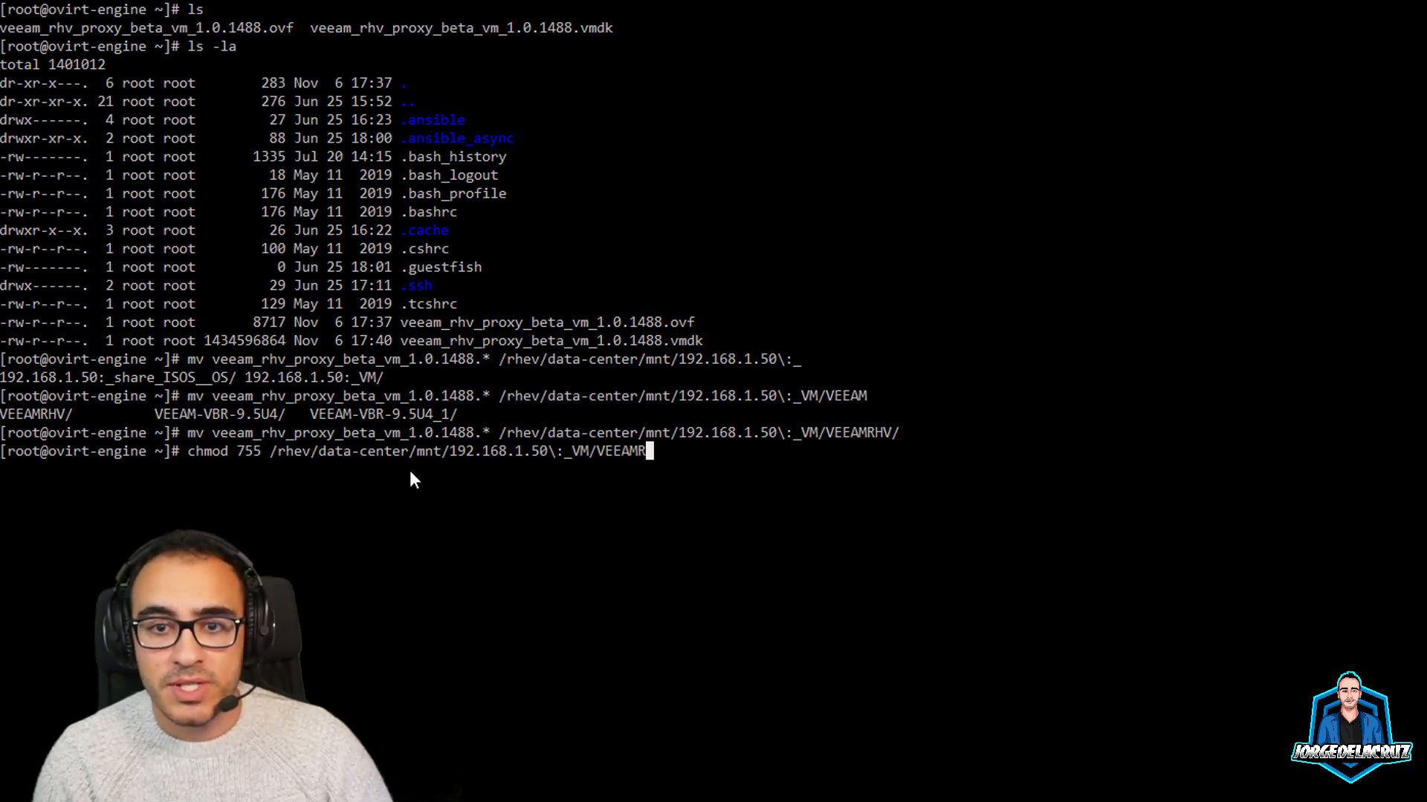
pyautogui.press('Tab')
pyautogui.write('ve')
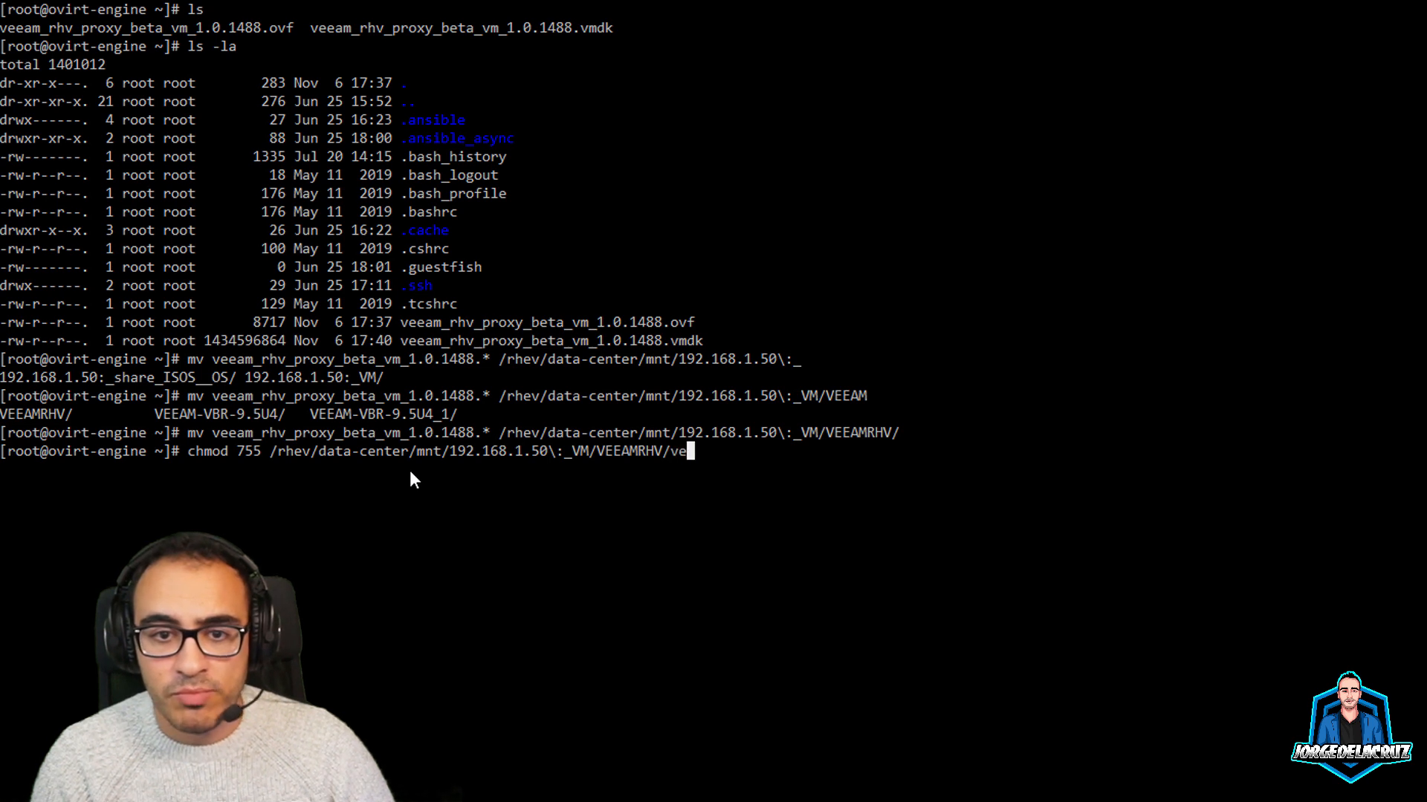
pyautogui.press('Tab')
pyautogui.write('*')
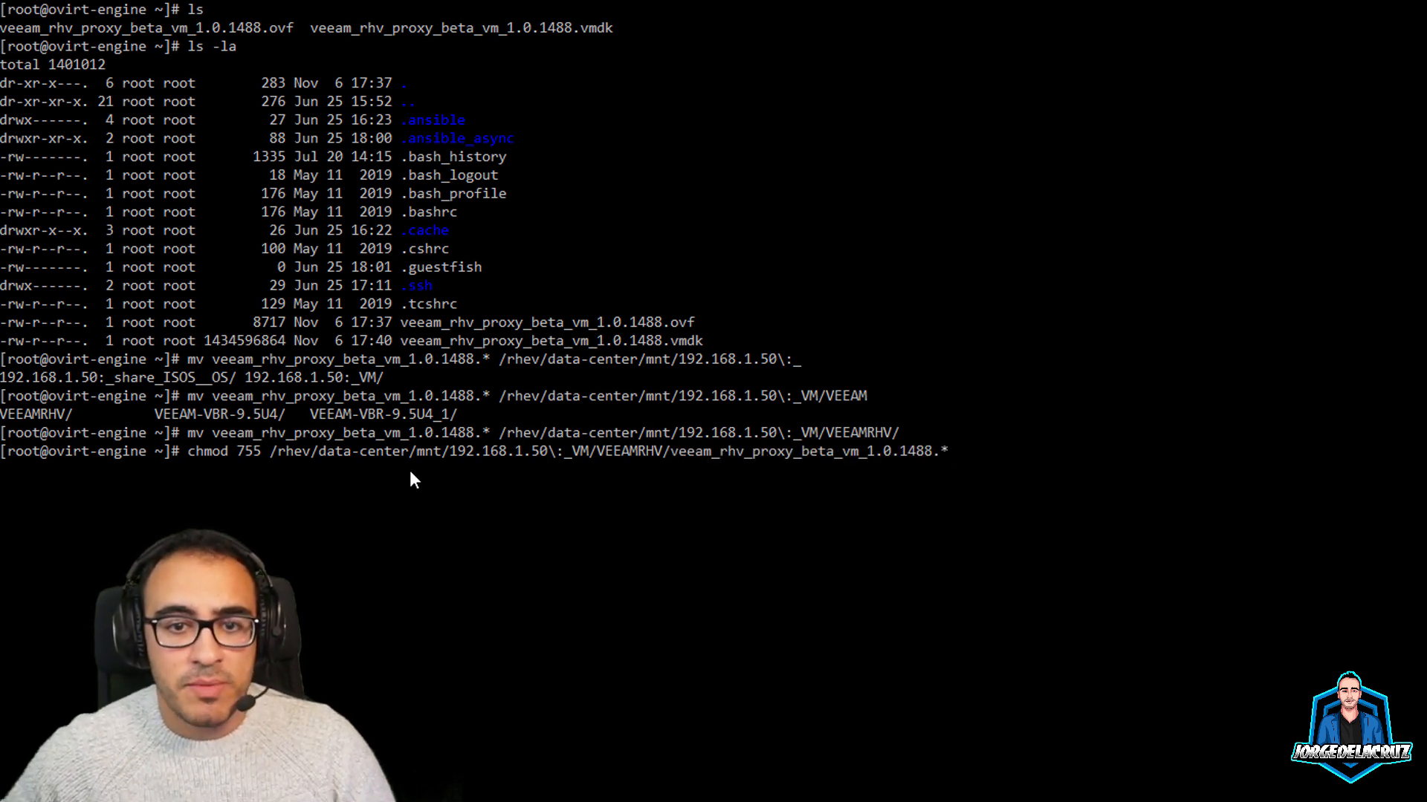
pyautogui.press('Return')
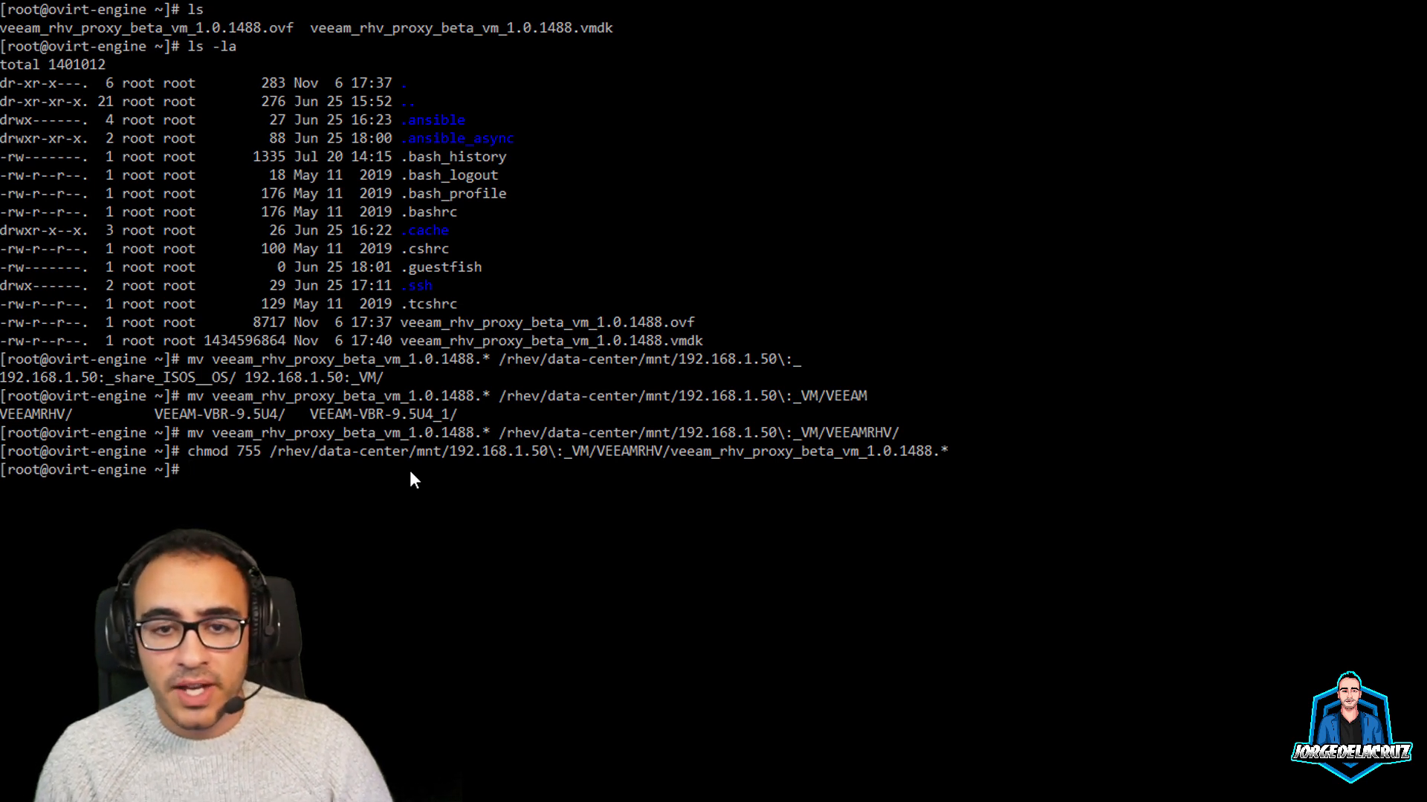
# Set the files' ownership to 36:36 and list VEEAMRHV with ls -ltrh to confirm
pyautogui.write('chown')
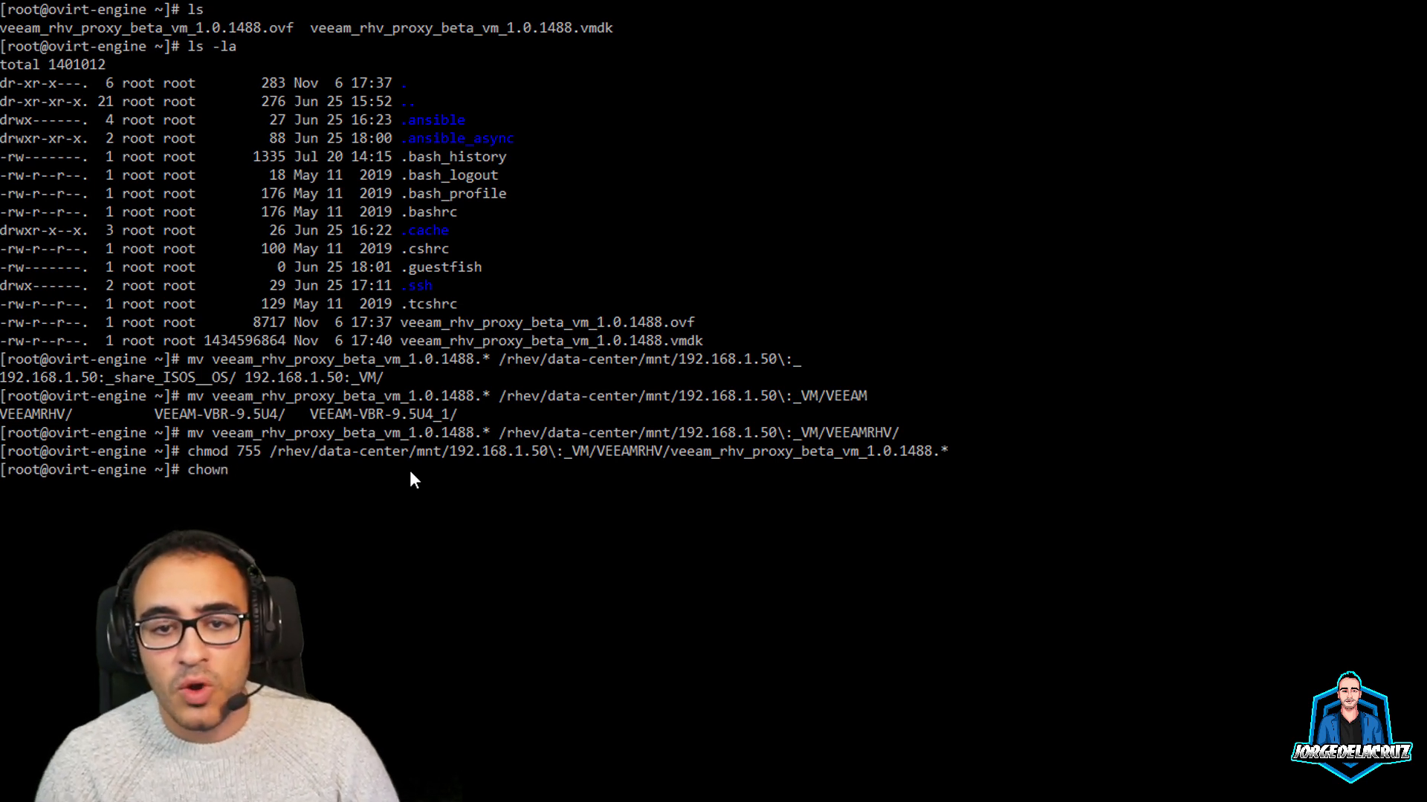
pyautogui.write(' 36')
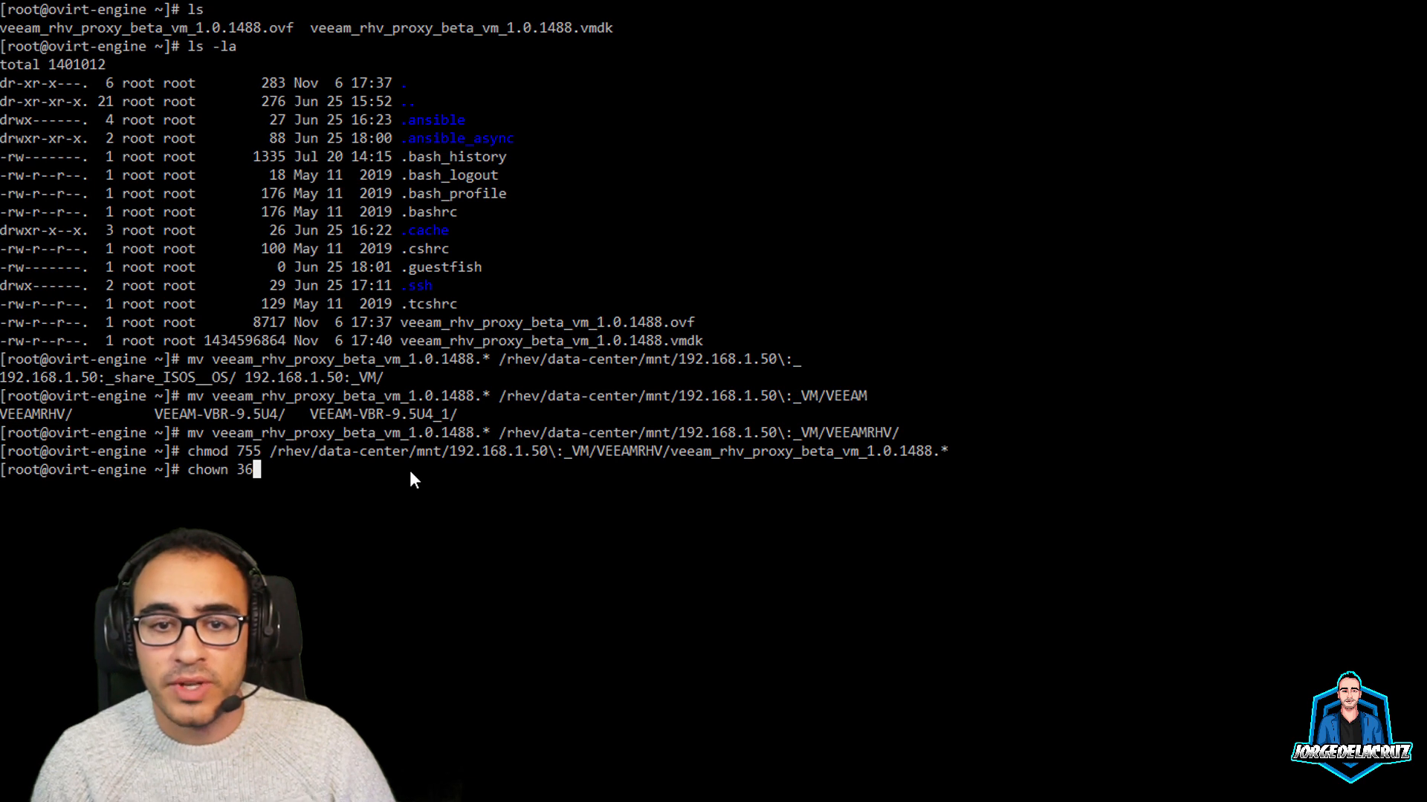
pyautogui.write(':36')
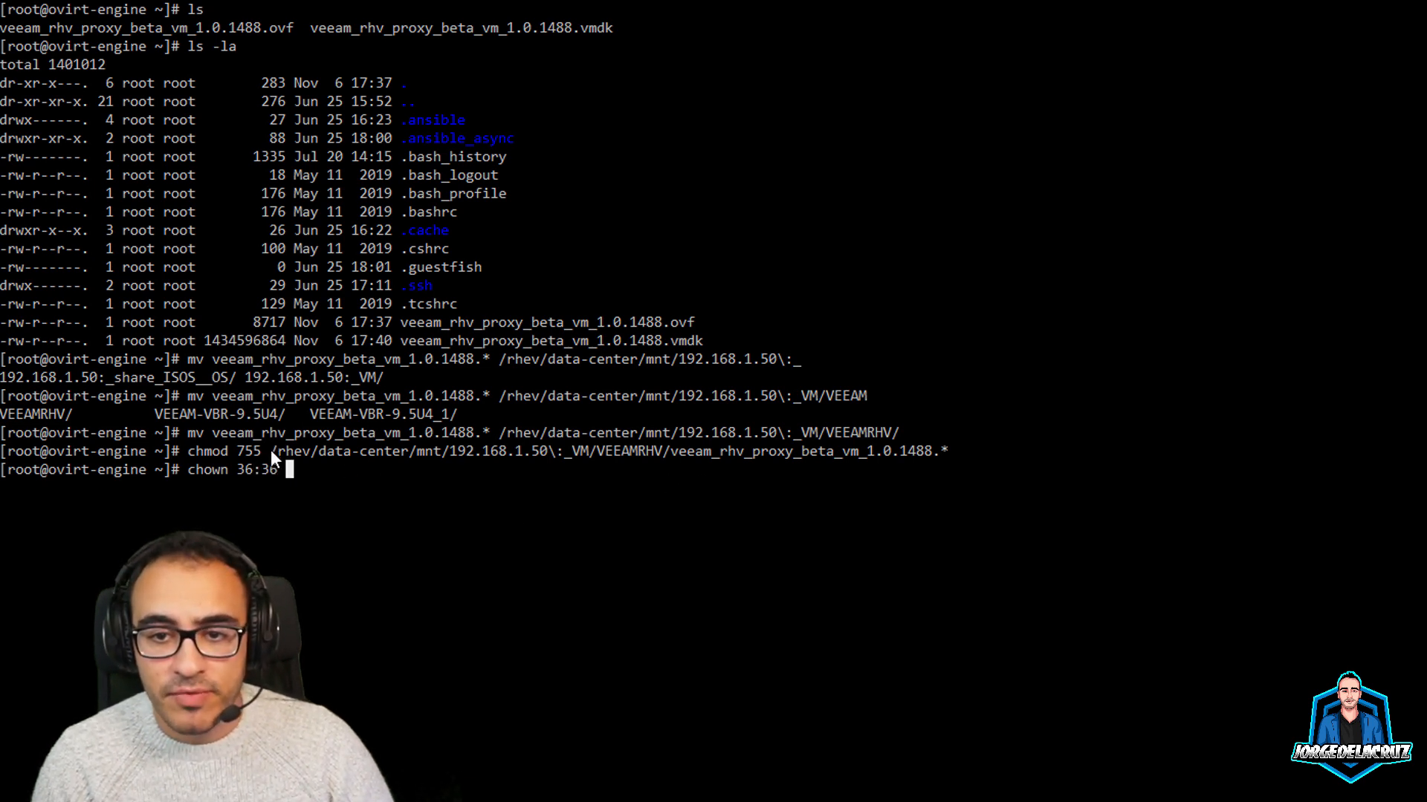
pyautogui.moveTo(270, 449); pyautogui.dragTo(971, 444)
pyautogui.press('super+c')
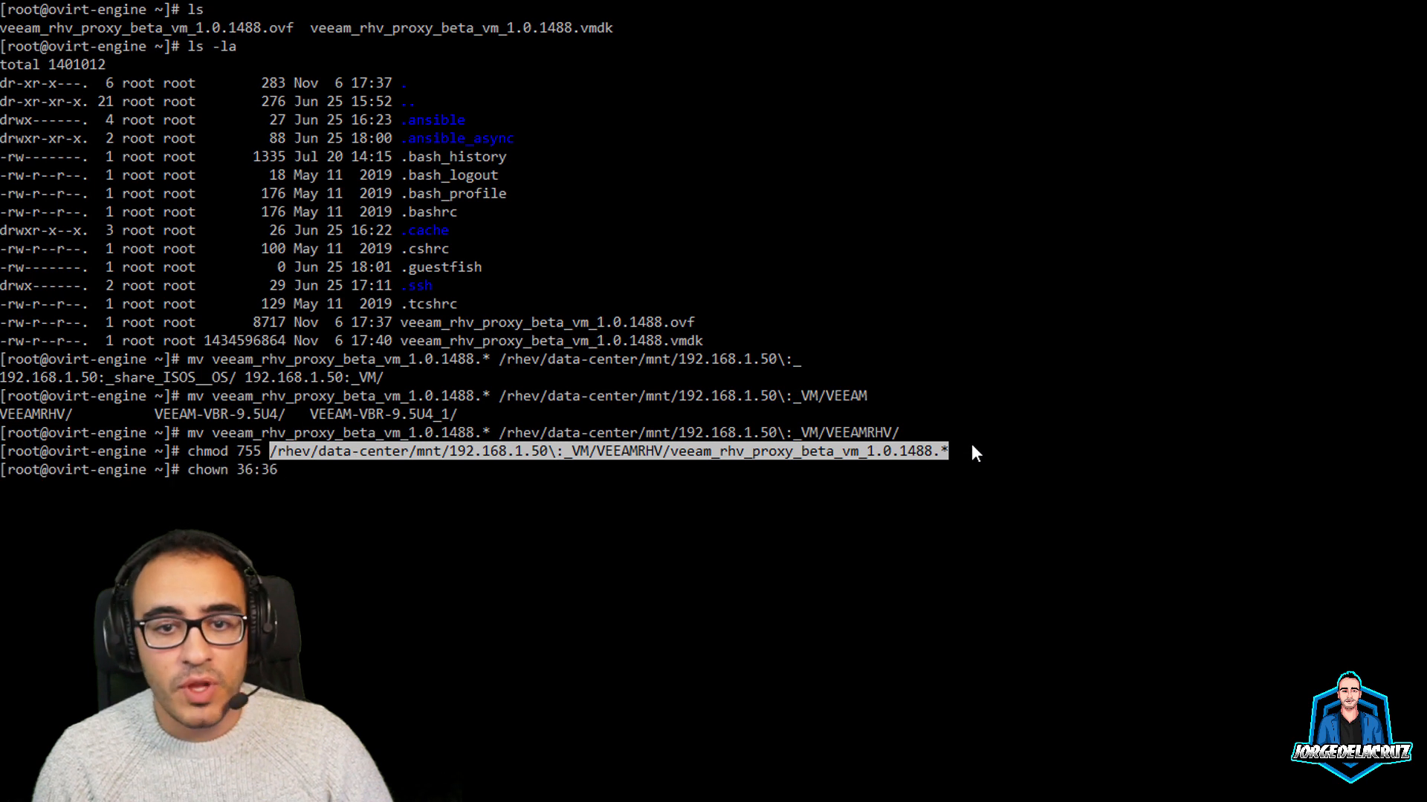
pyautogui.rightClick(920, 451)
pyautogui.click(942, 499)
pyautogui.press('Return')
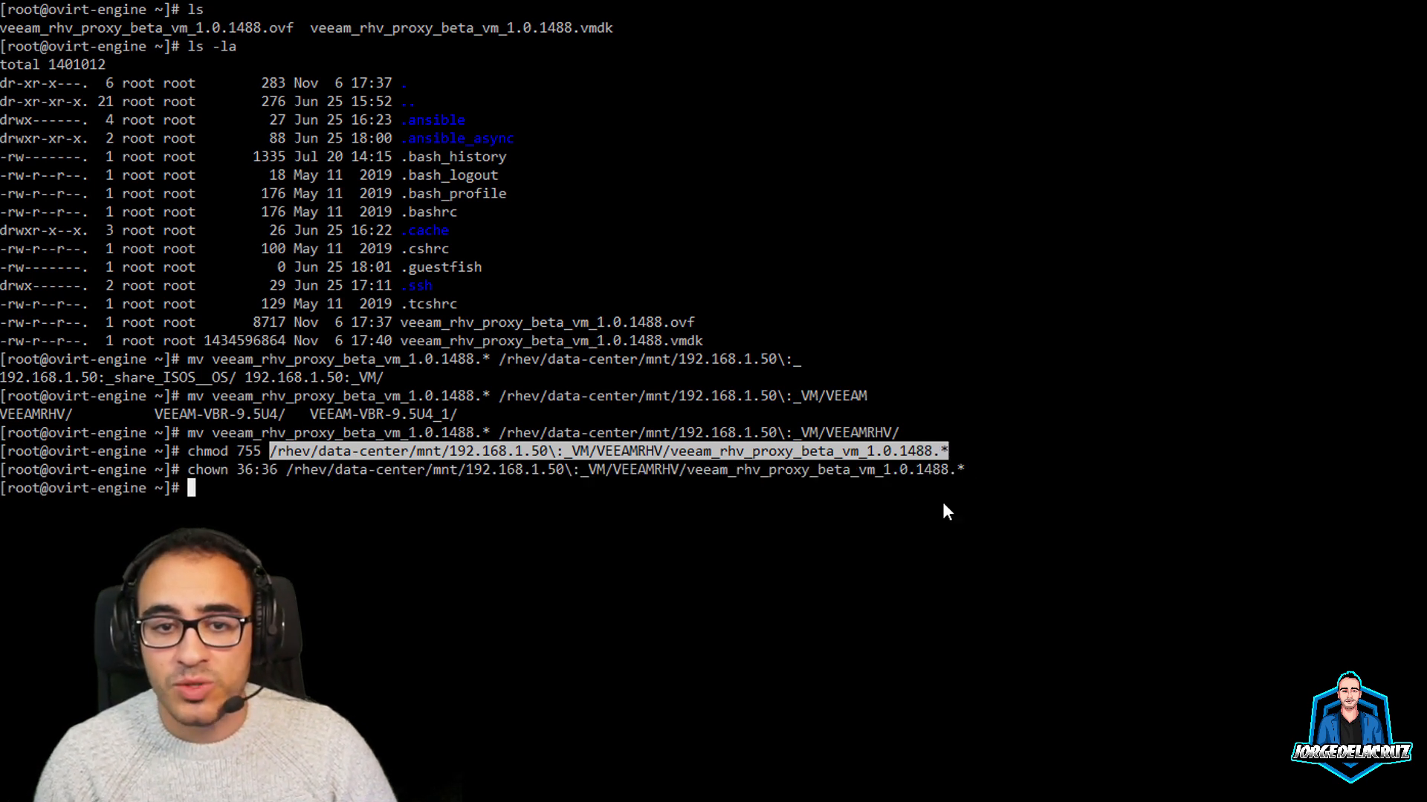
pyautogui.write('ls ')
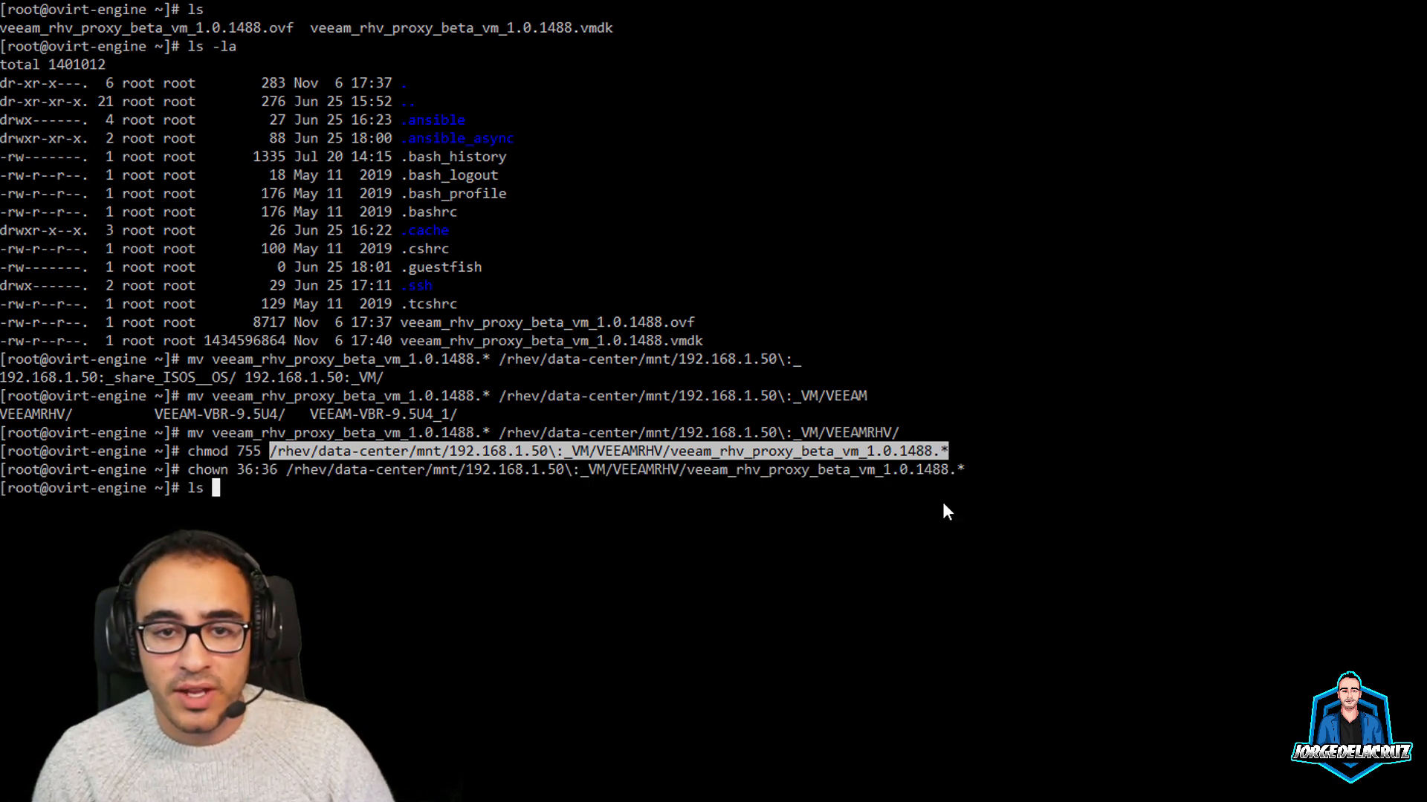
pyautogui.write('-l')
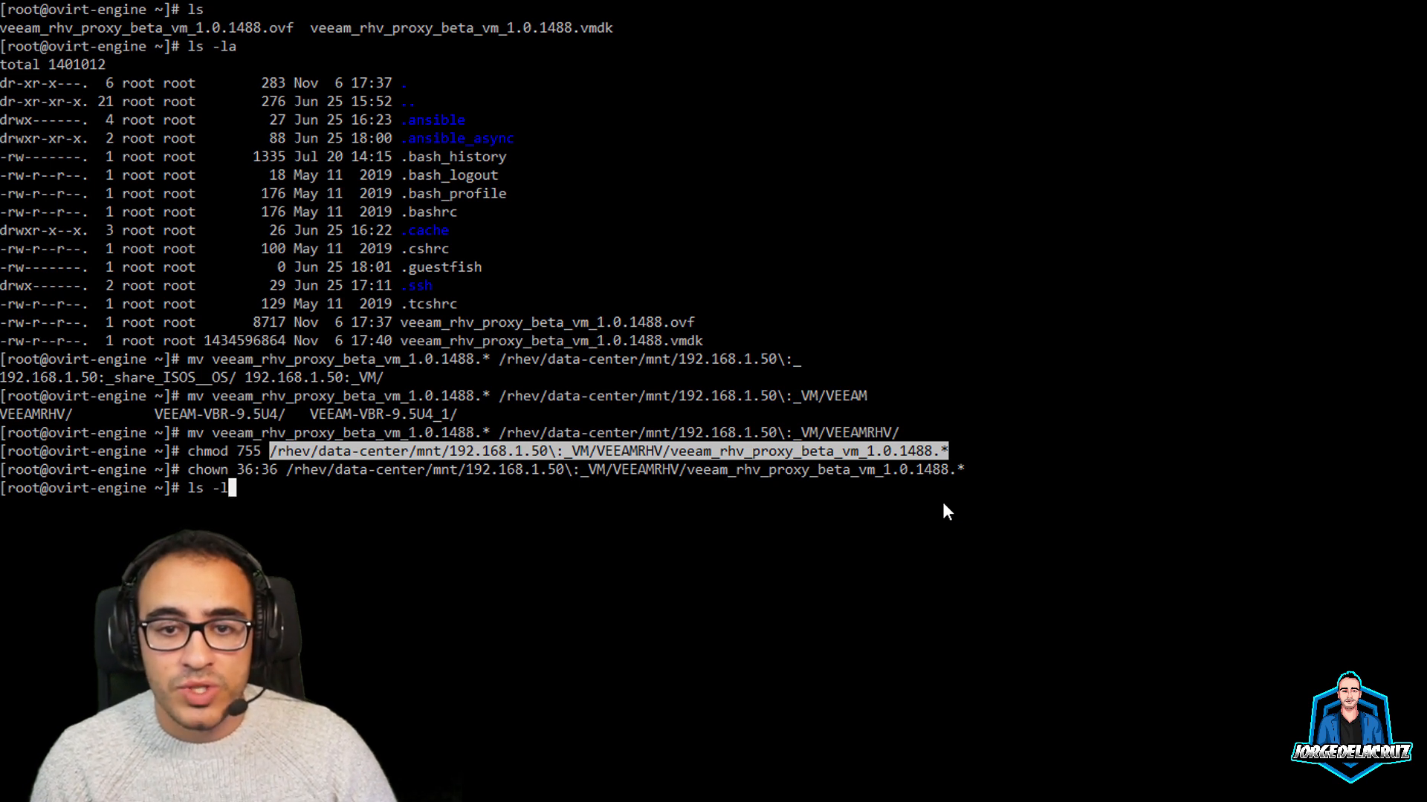
pyautogui.write('trh /rhev/data-center/mnt/192.168.1.50\\:_VM/VEEAMRHV/v')
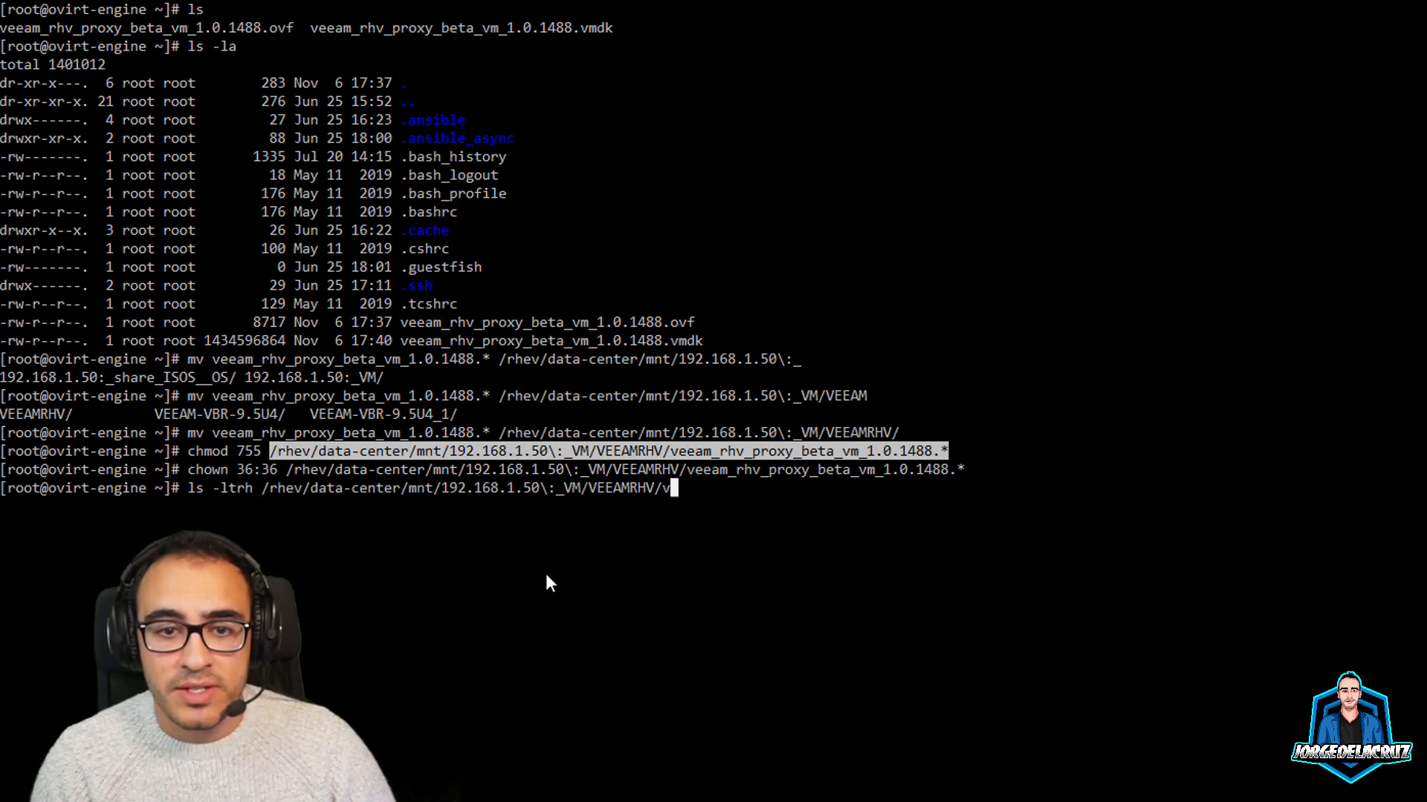
pyautogui.press('BackSpace')
pyautogui.press('Return')
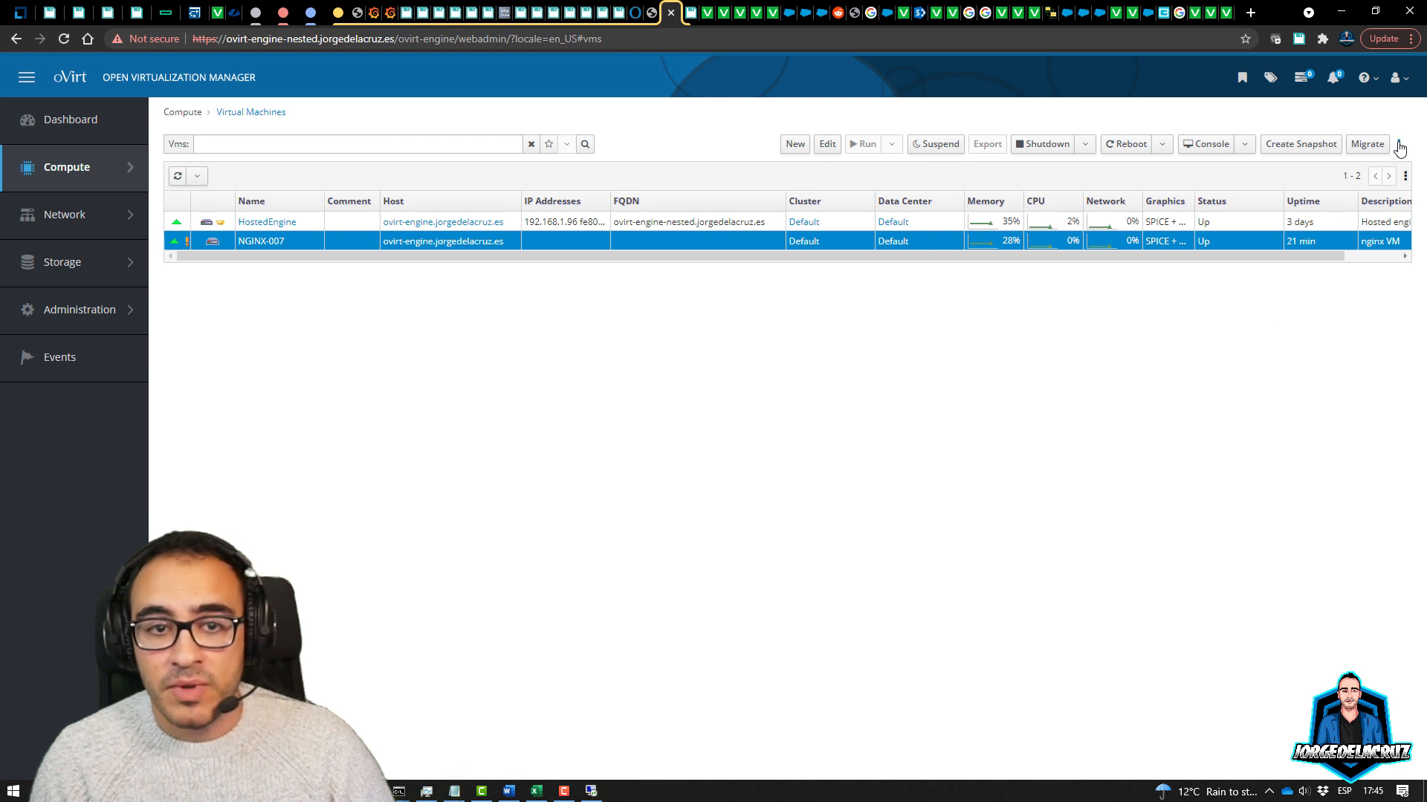
# Start a virtual machine import using Virtual Appliance (OVA) as the source
pyautogui.click(1400, 146)
pyautogui.click(1316, 174)
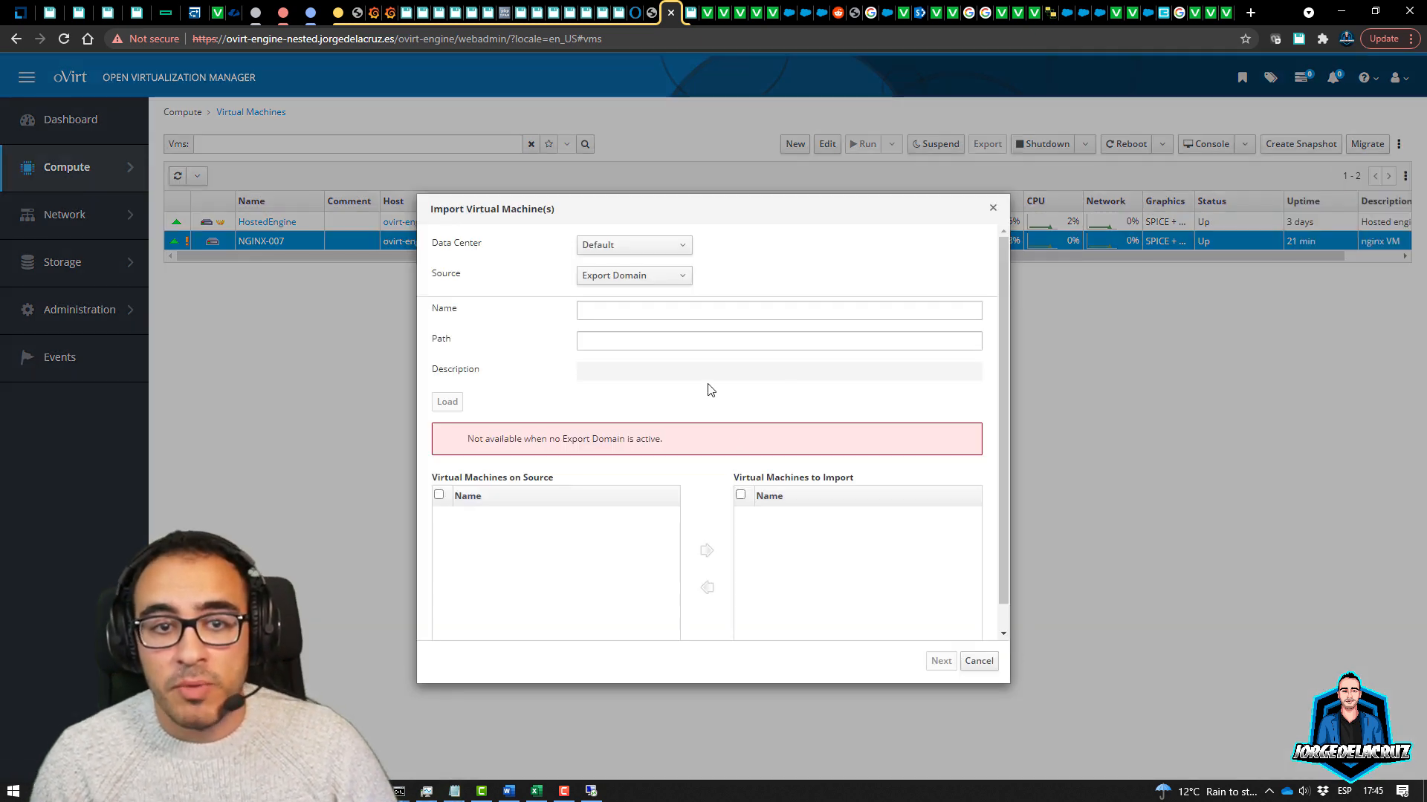
pyautogui.click(651, 275)
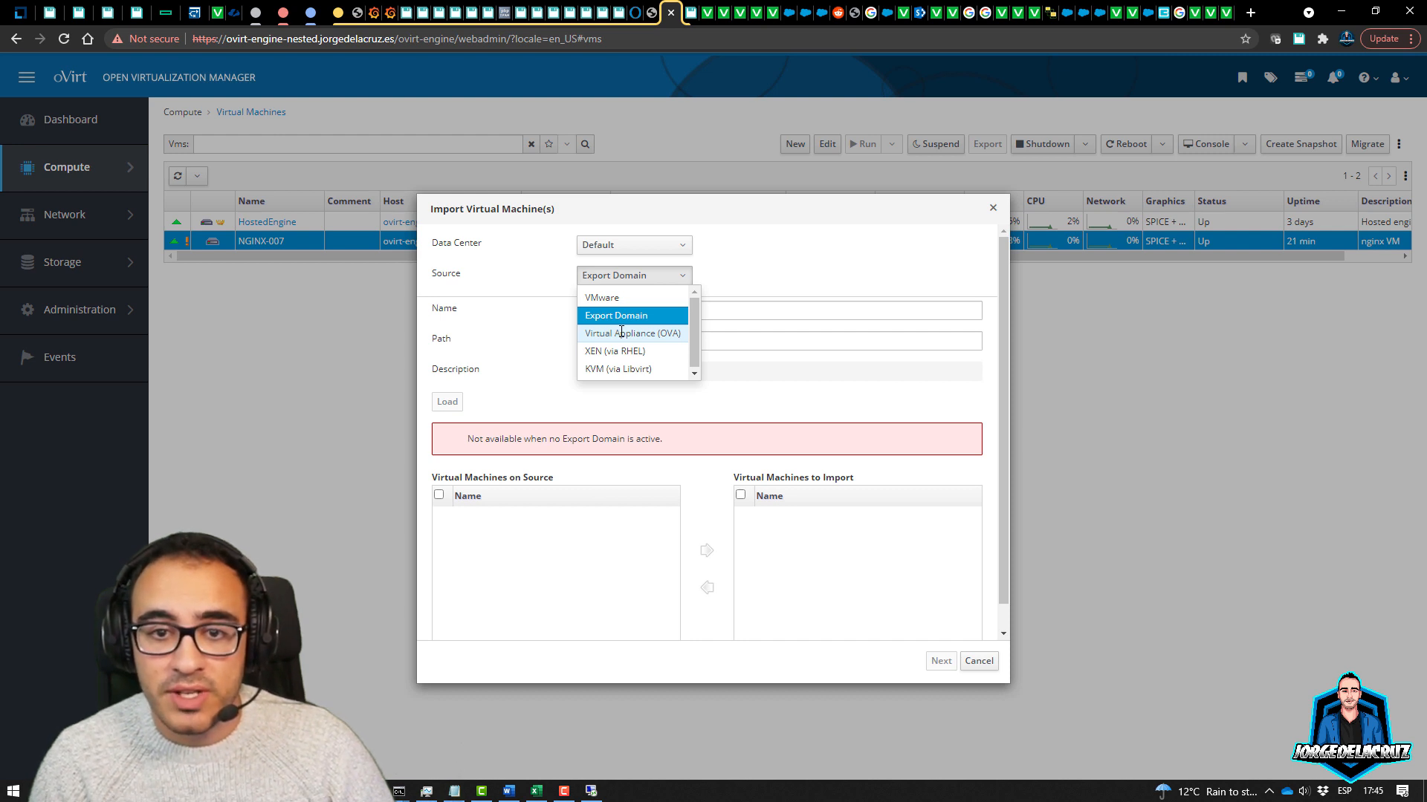
pyautogui.click(621, 333)
pyautogui.click(608, 340)
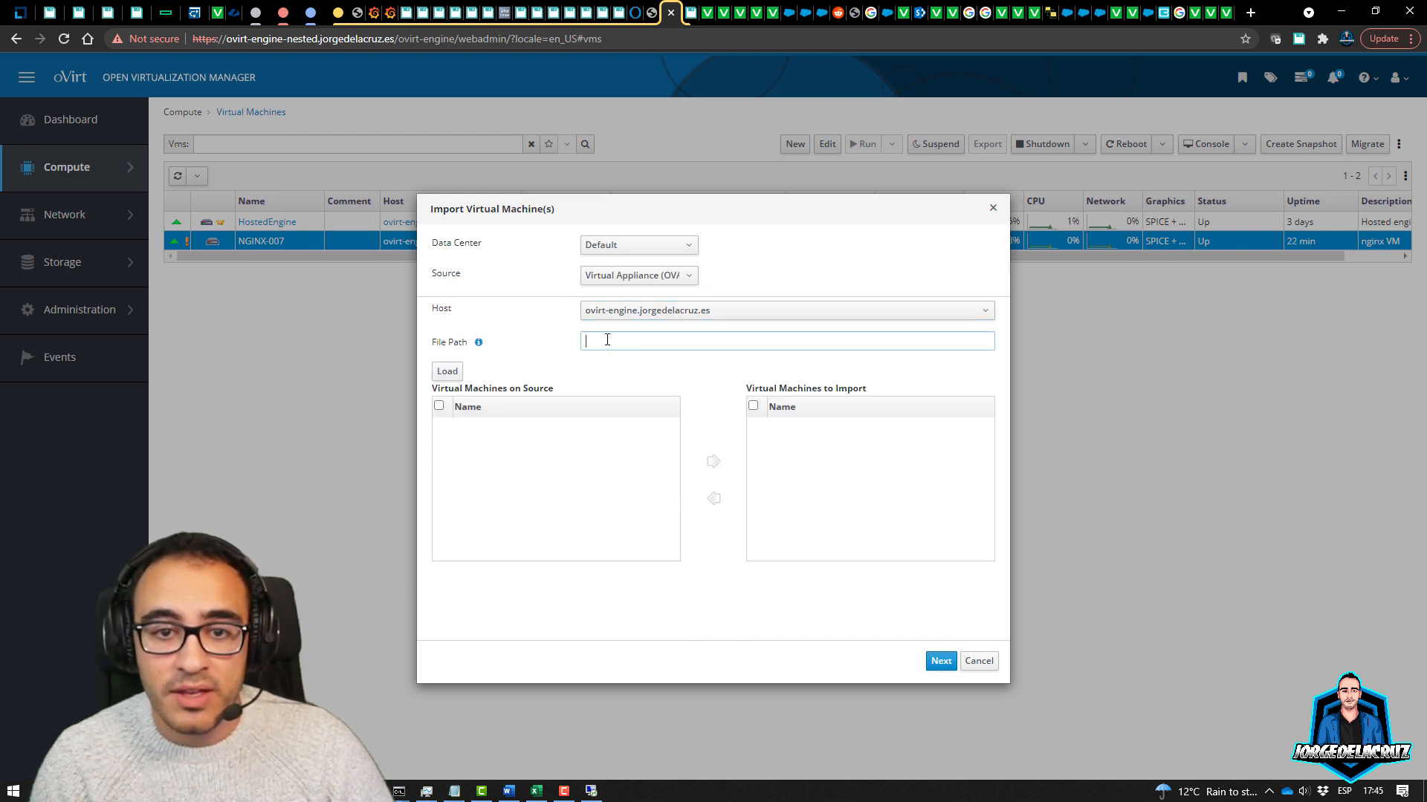
# Load veeam_rhv_proxy_beta_vm_1.0.1488 from /VM/VEEAMRHV and queue it for import
pyautogui.write('/VM/VEEAMRHV')
pyautogui.click(447, 371)
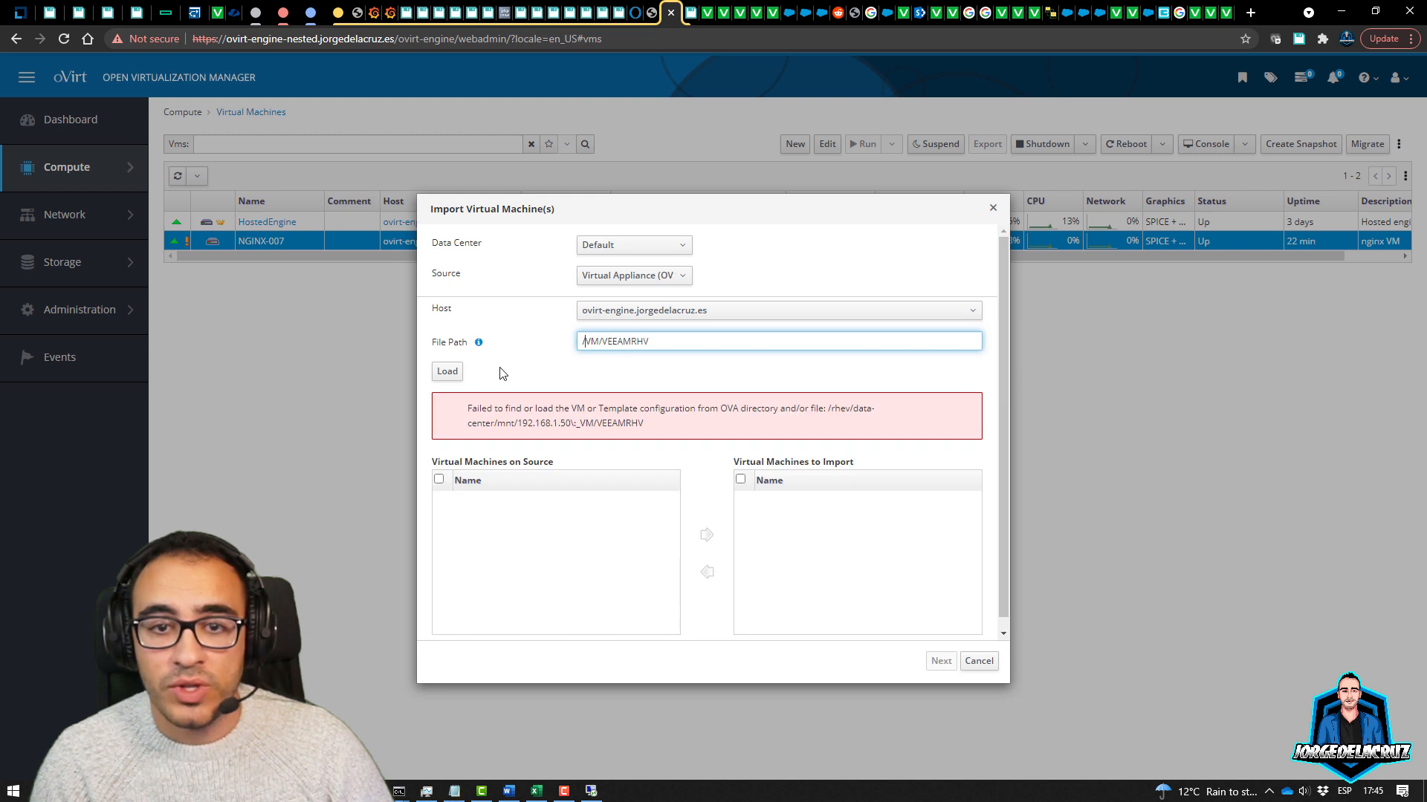
pyautogui.click(447, 370)
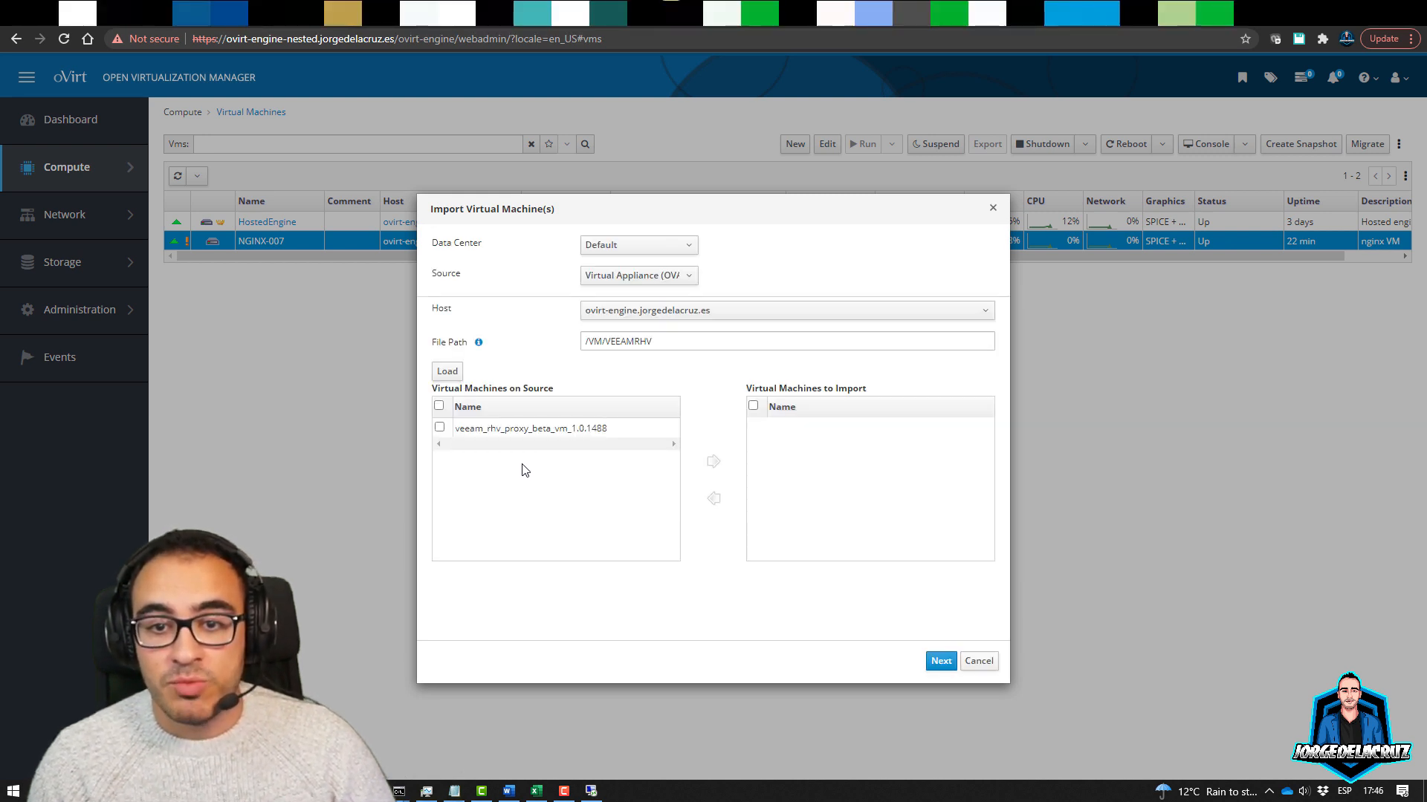
pyautogui.click(439, 427)
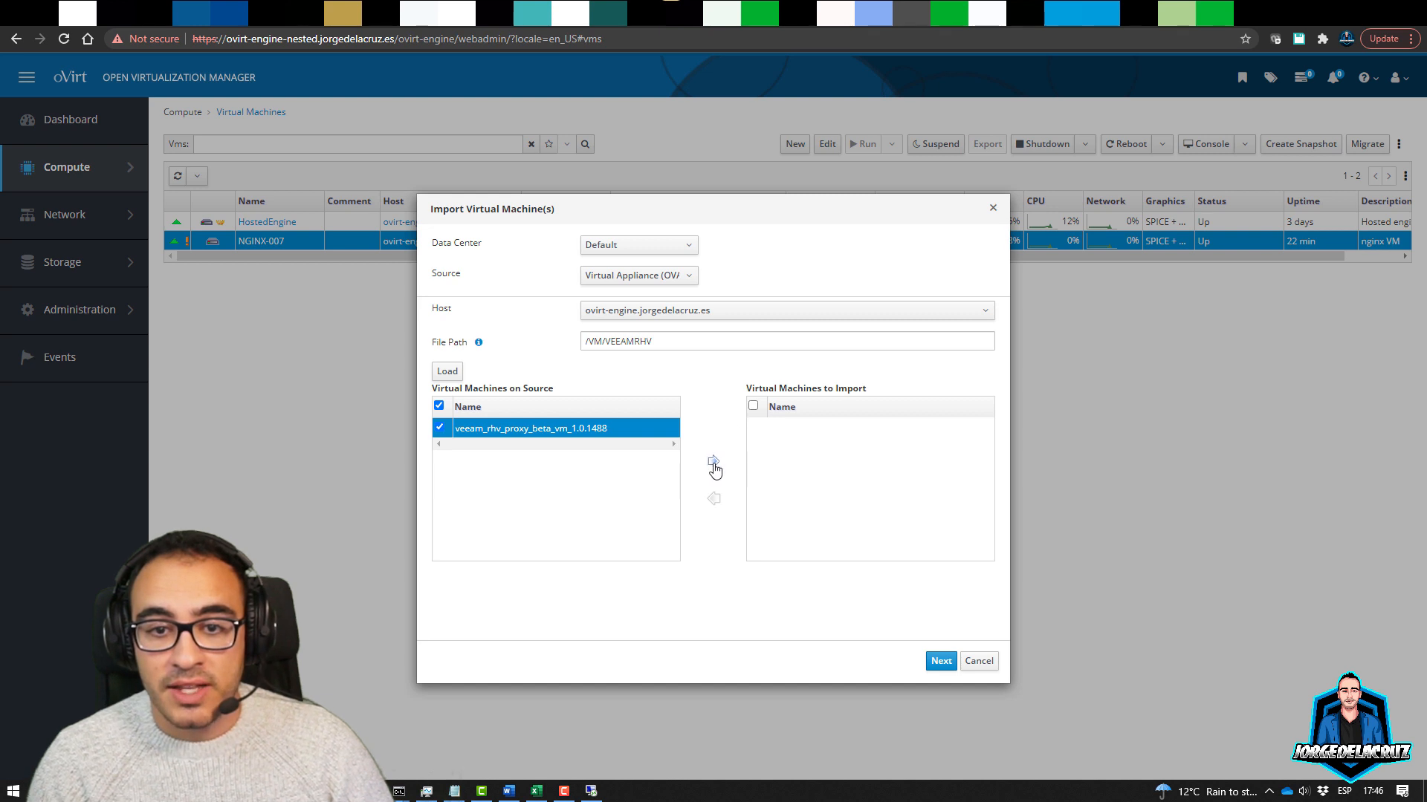
pyautogui.click(713, 462)
pyautogui.click(753, 428)
pyautogui.click(940, 662)
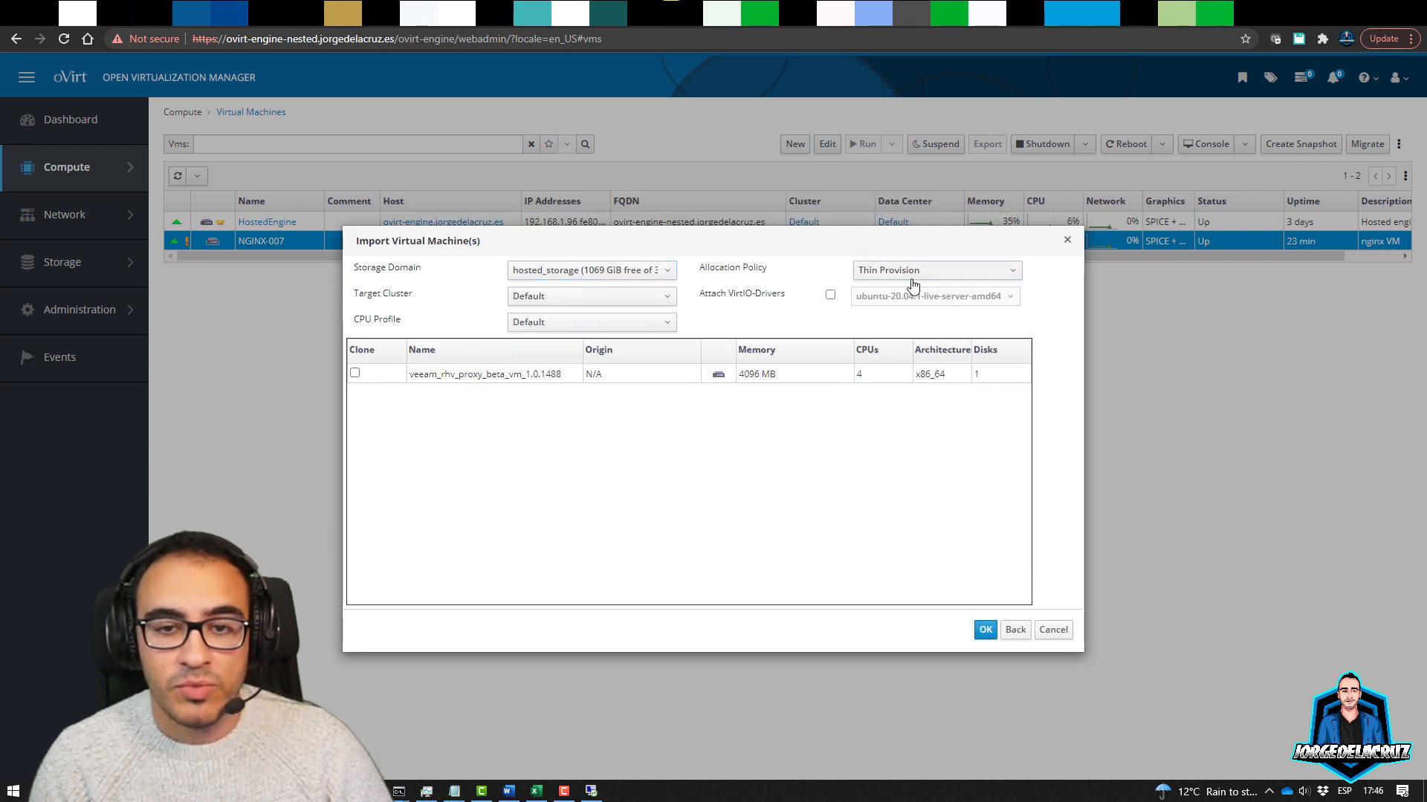
# Keep Default as both the target cluster and the CPU profile
pyautogui.click(582, 297)
pyautogui.click(572, 315)
pyautogui.click(572, 324)
pyautogui.click(573, 344)
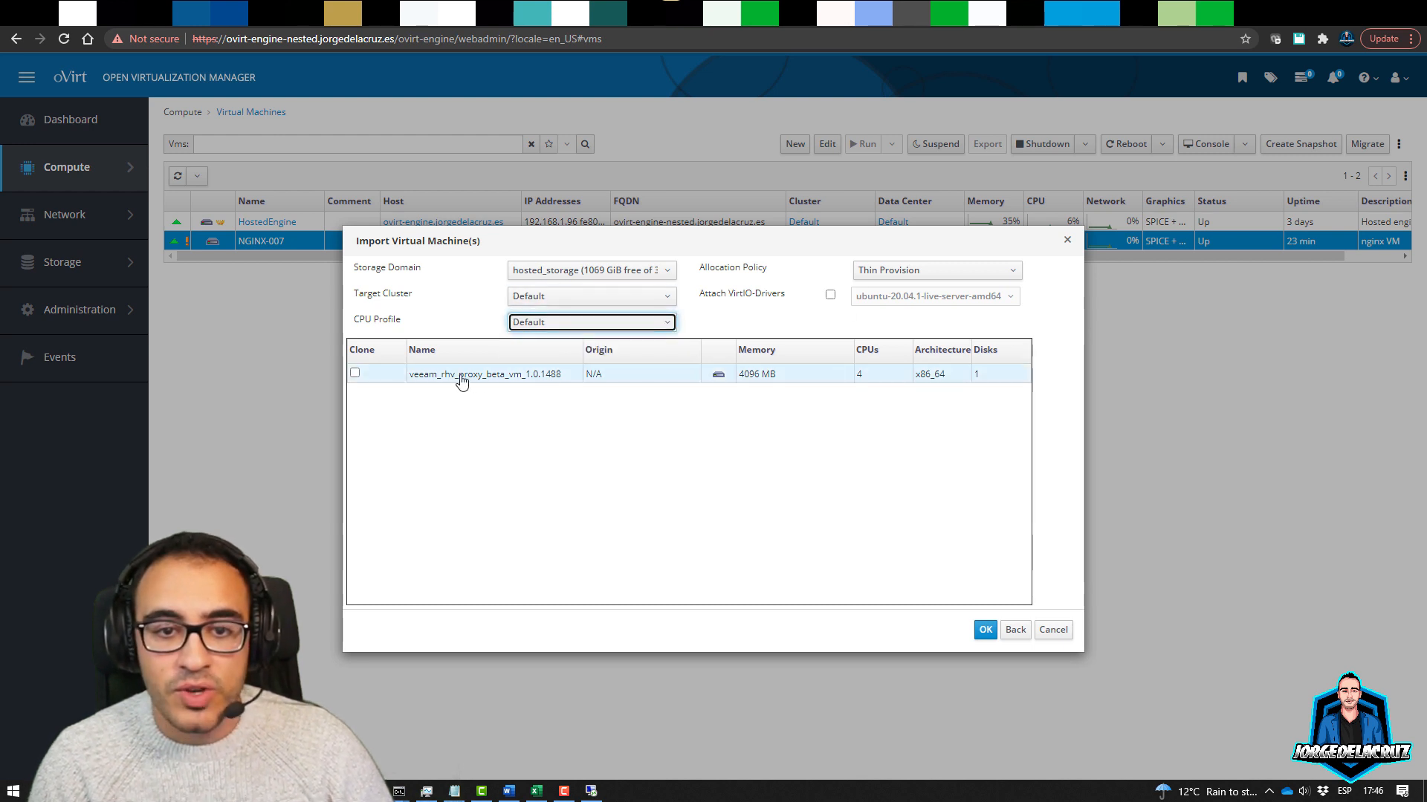
# Turn off Clone for the appliance and rename the VM to VEEAM-RHV
pyautogui.click(370, 378)
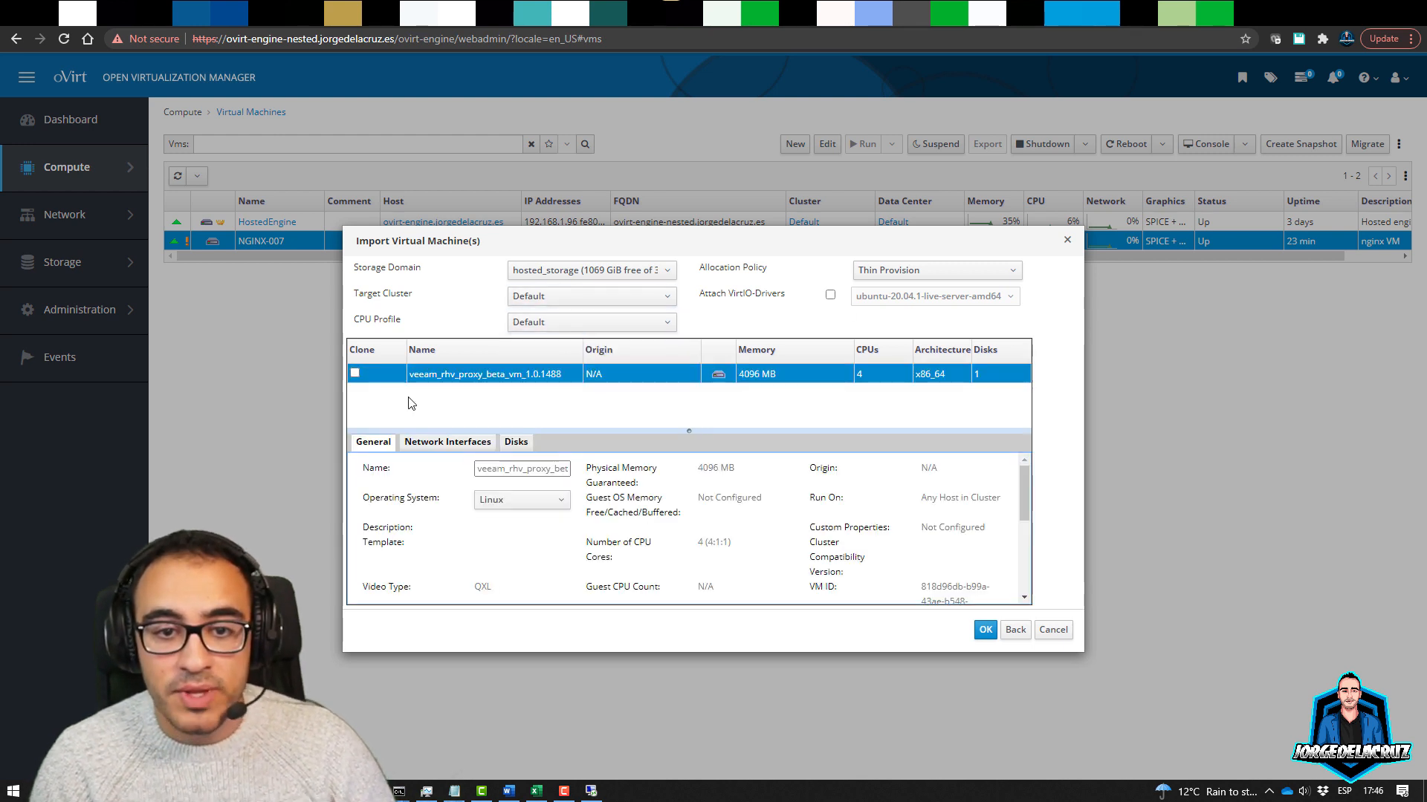
pyautogui.click(355, 373)
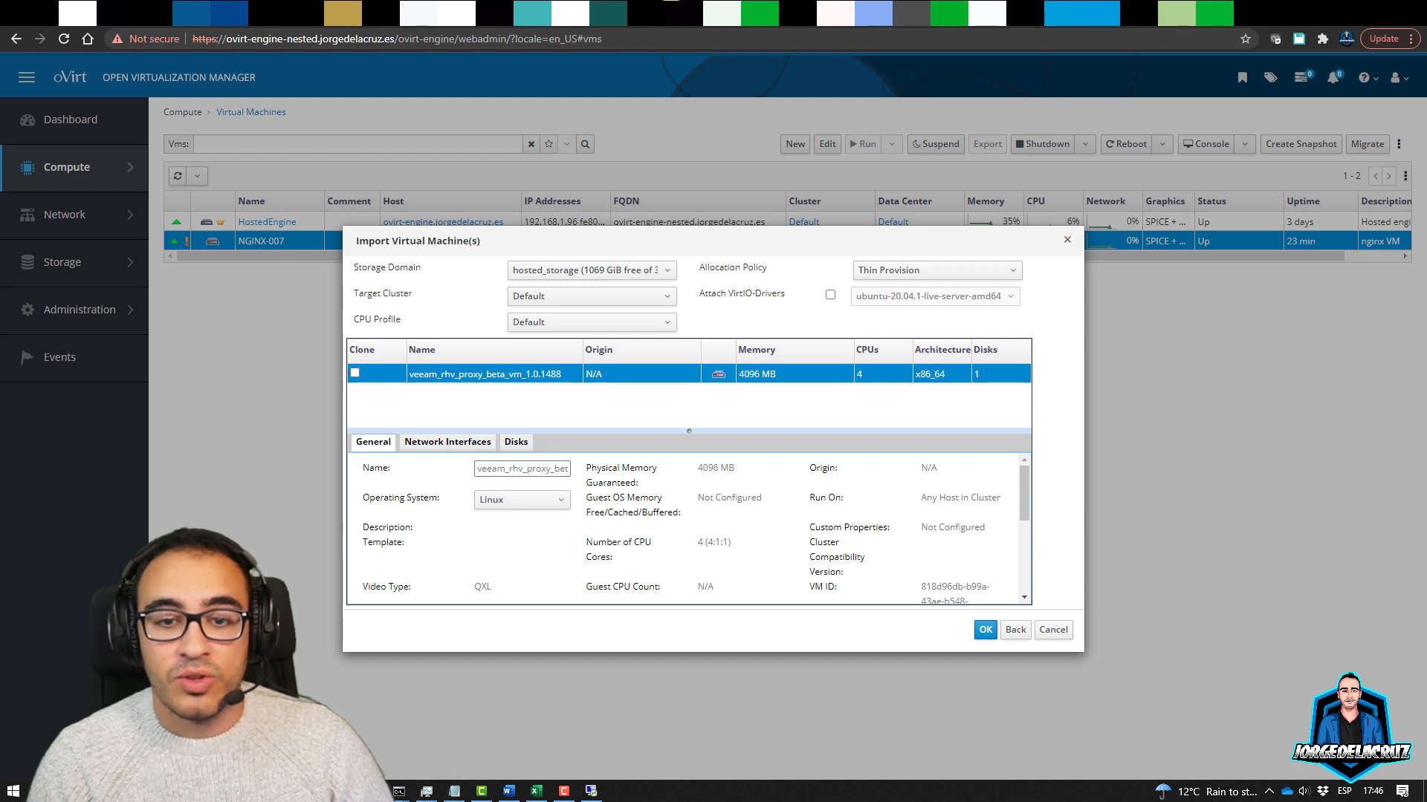
pyautogui.click(478, 467)
pyautogui.hotkey('ctrl', 'a')
pyautogui.write('V')
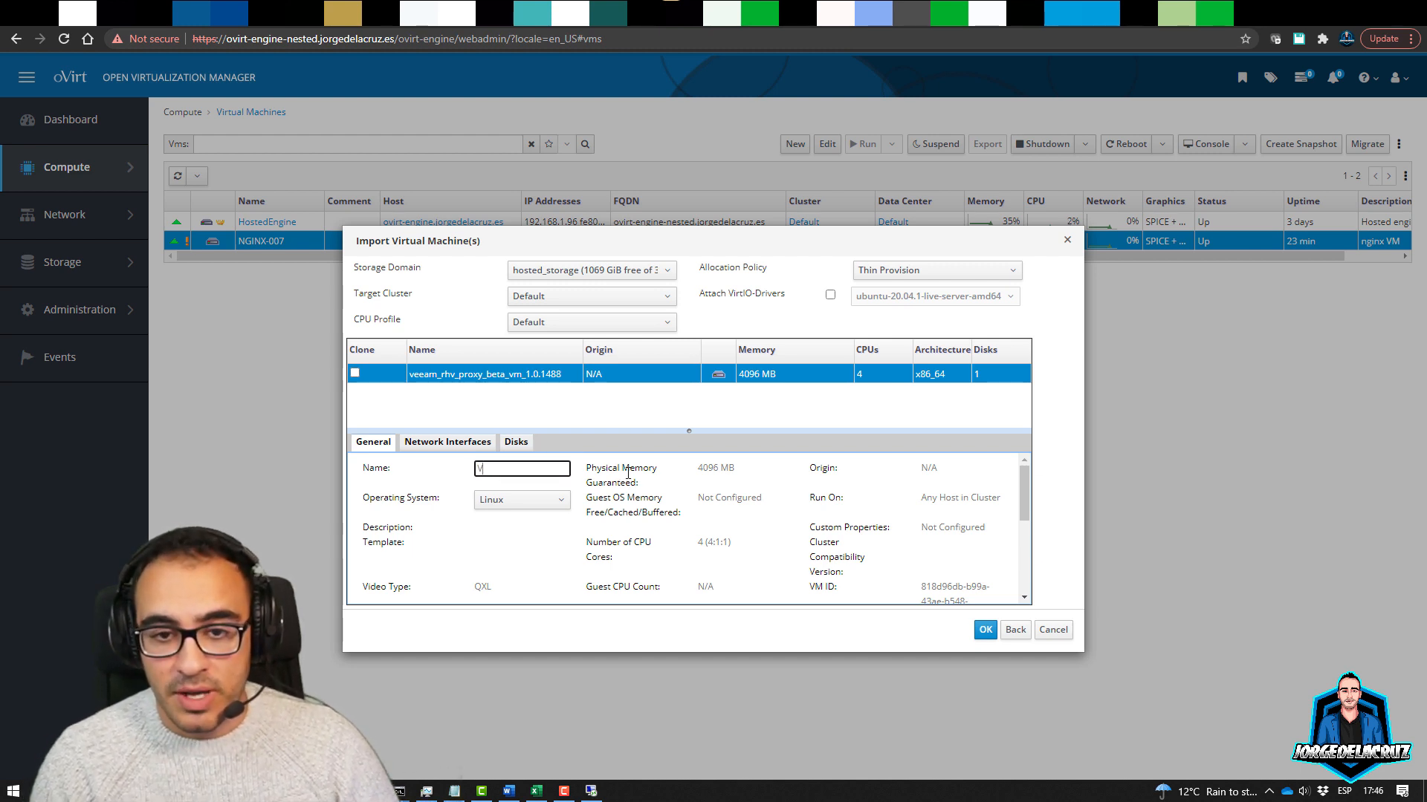
pyautogui.write('EEAM-RHV')
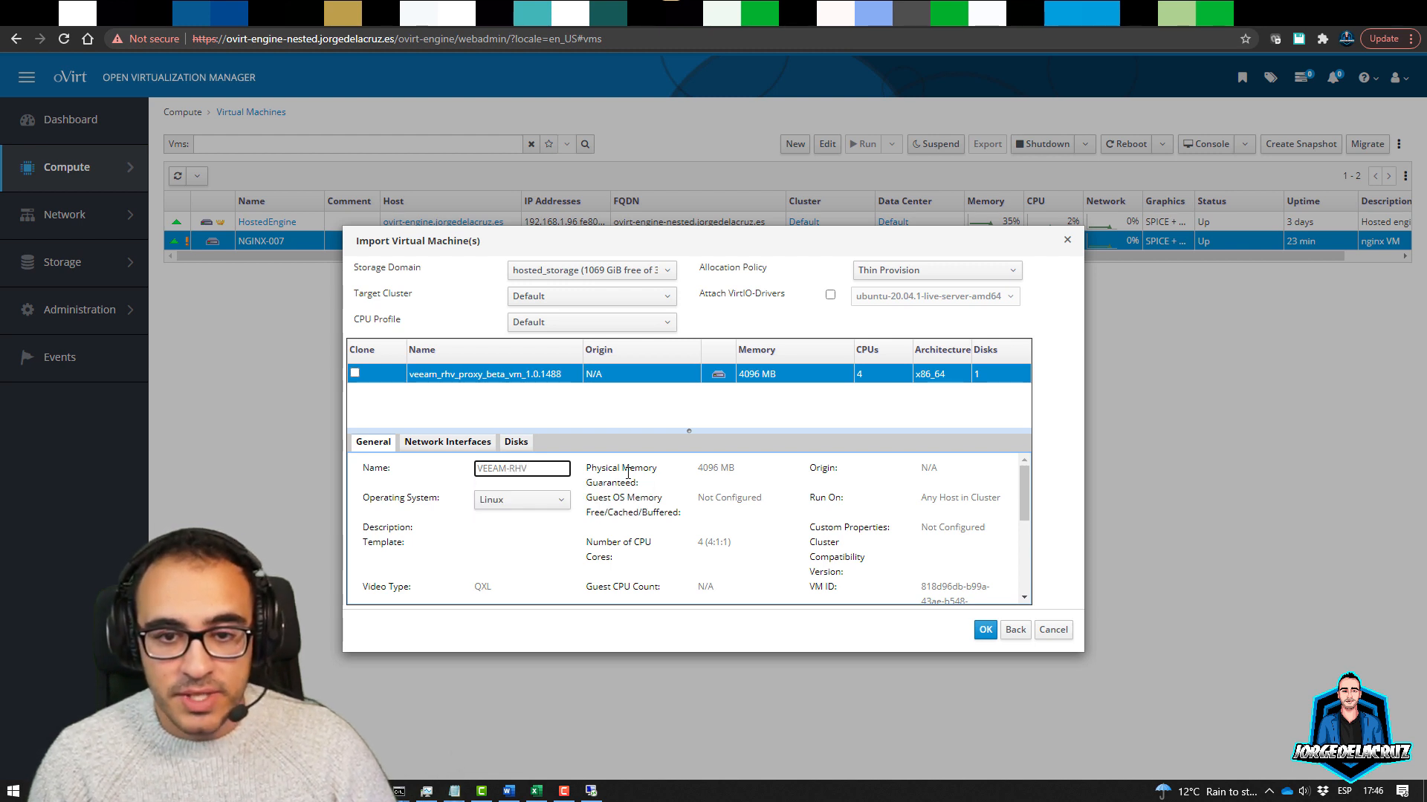
# Keep Linux as the OS, review the Network Interfaces and Disks tabs, and import
pyautogui.click(524, 502)
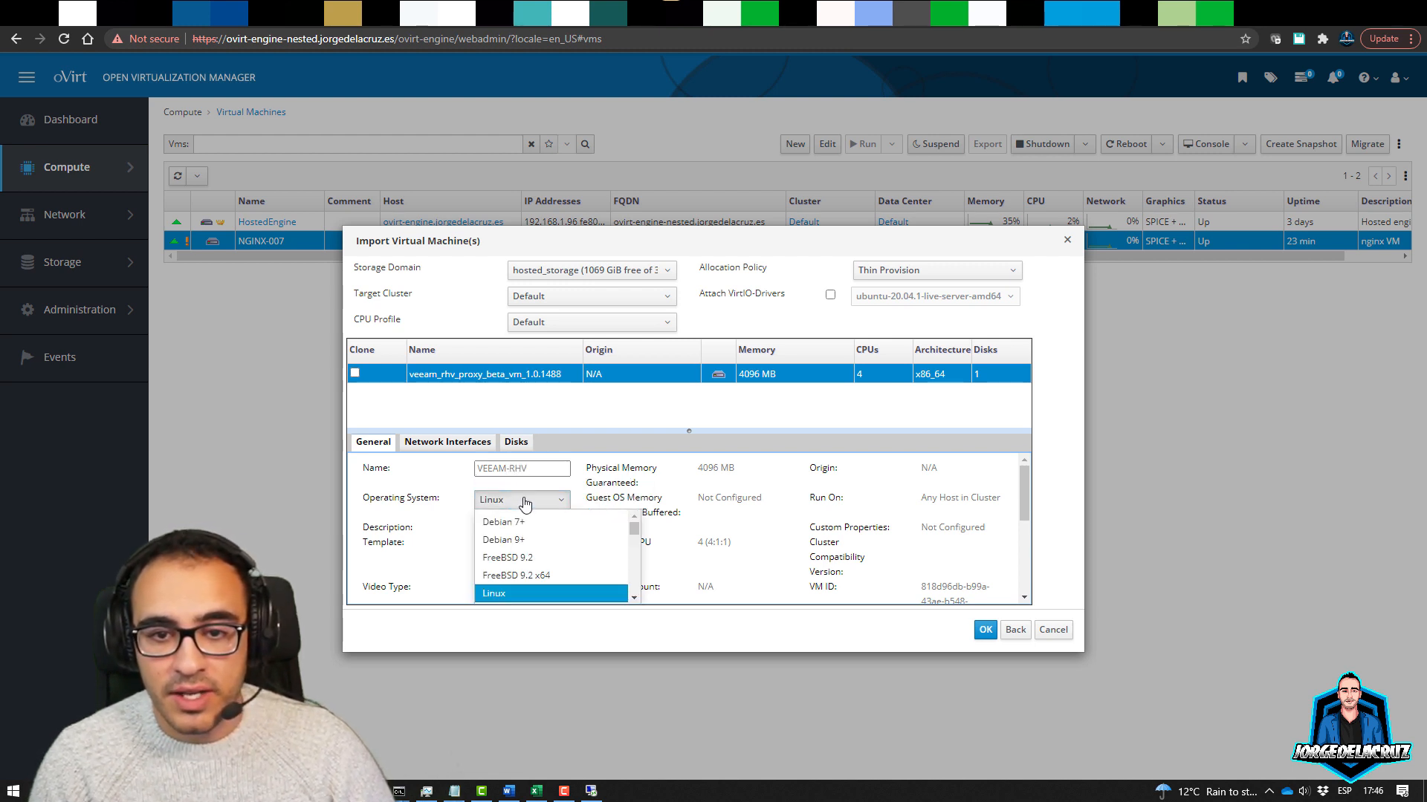
pyautogui.click(524, 501)
pyautogui.scroll(-5, 731, 474)
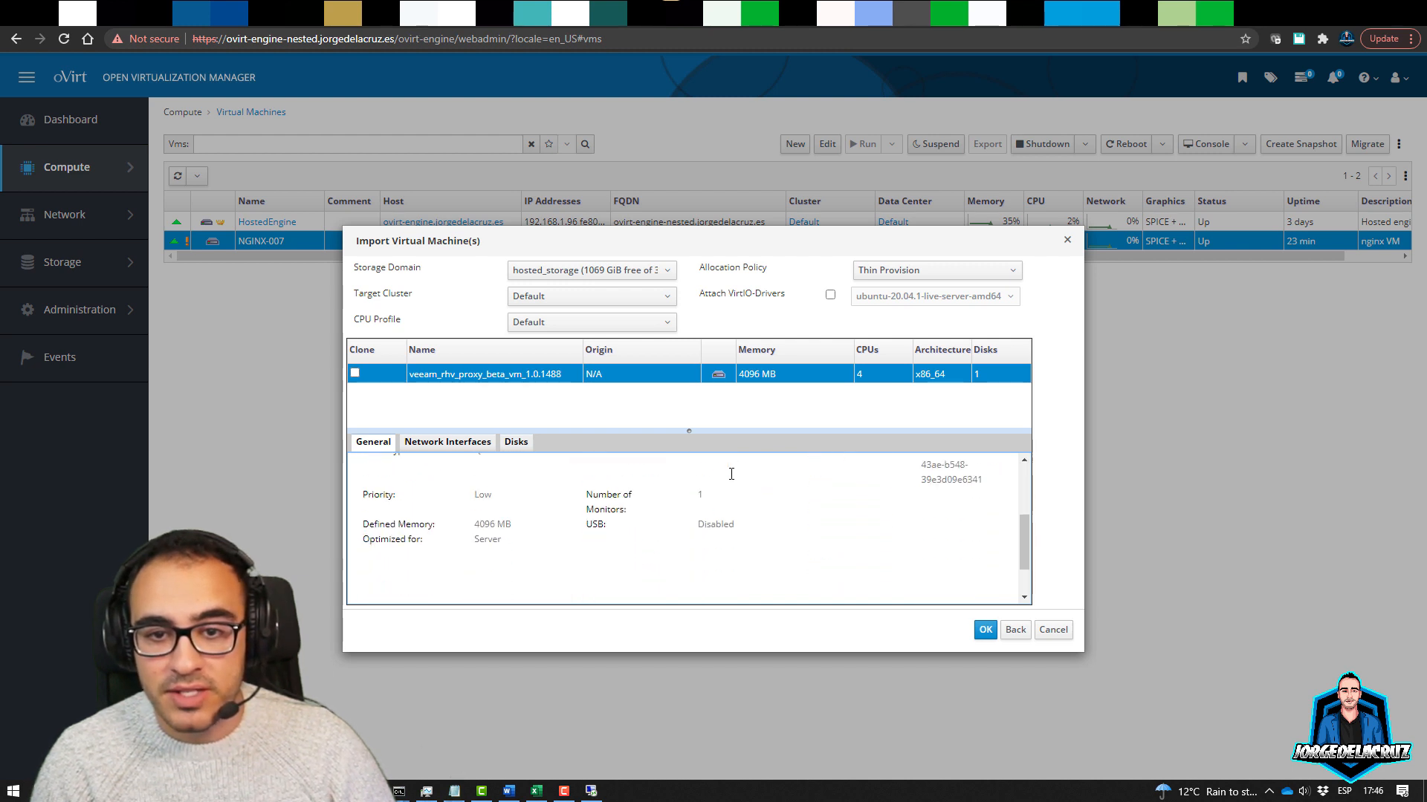
pyautogui.scroll(5, 570, 476)
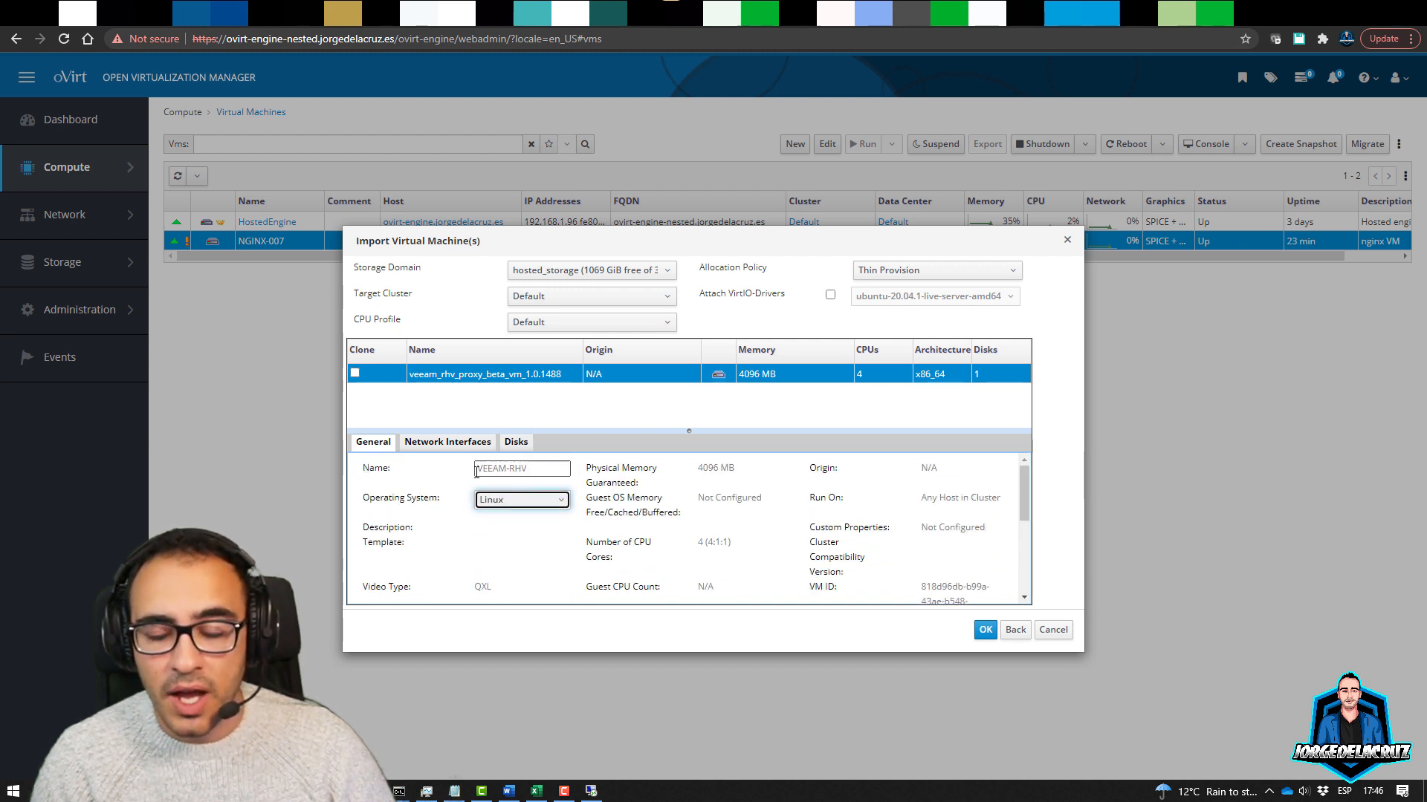
pyautogui.click(448, 444)
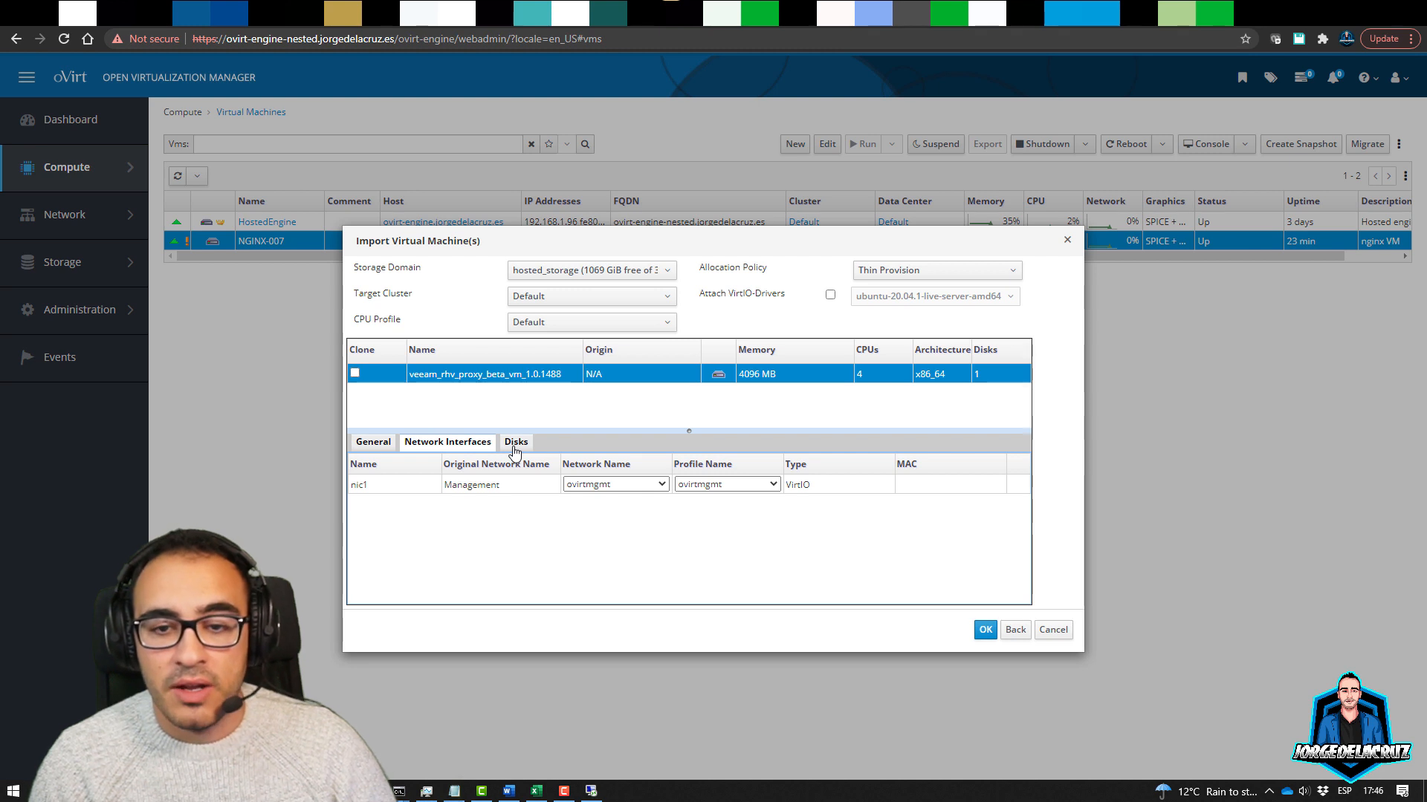
pyautogui.click(514, 444)
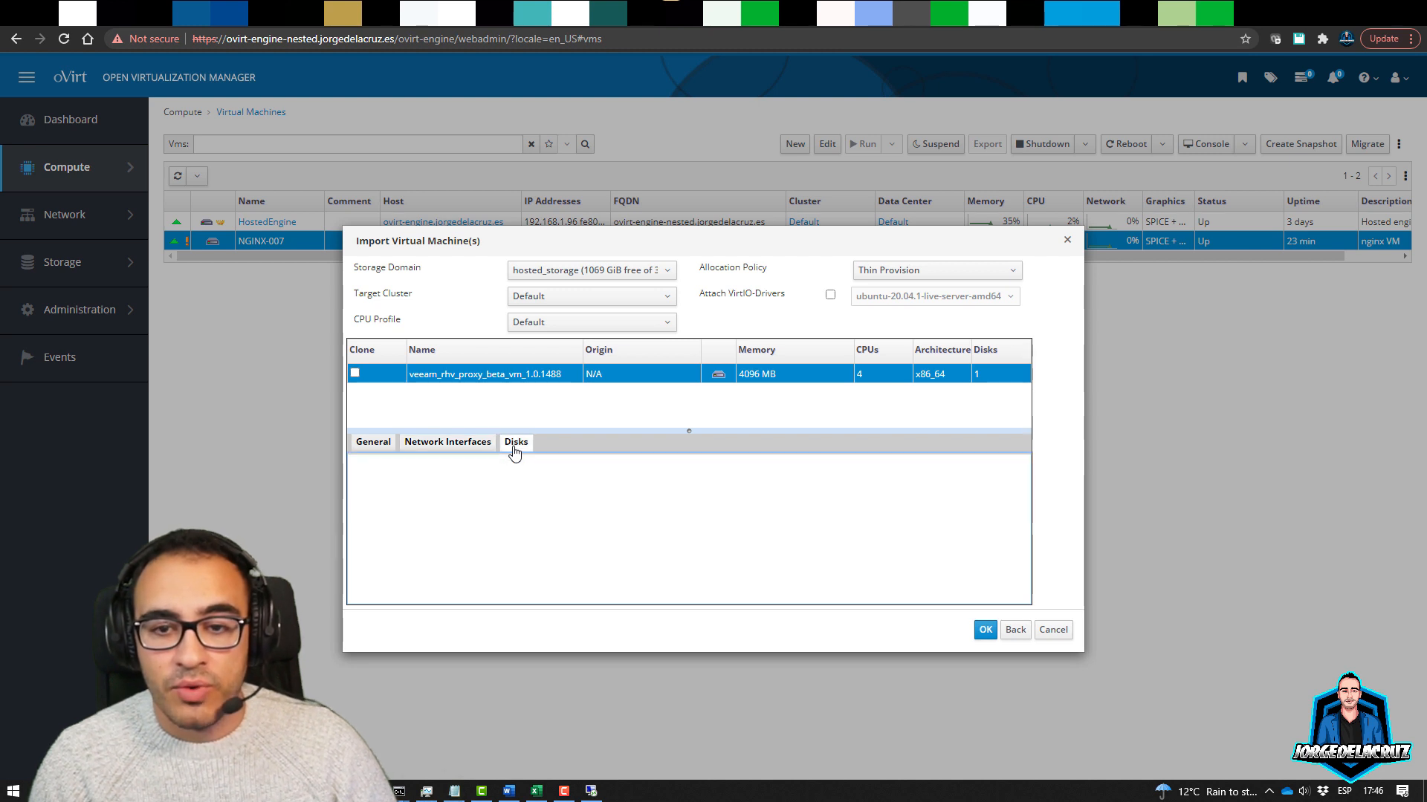
pyautogui.click(388, 444)
pyautogui.scroll(-5, 743, 512)
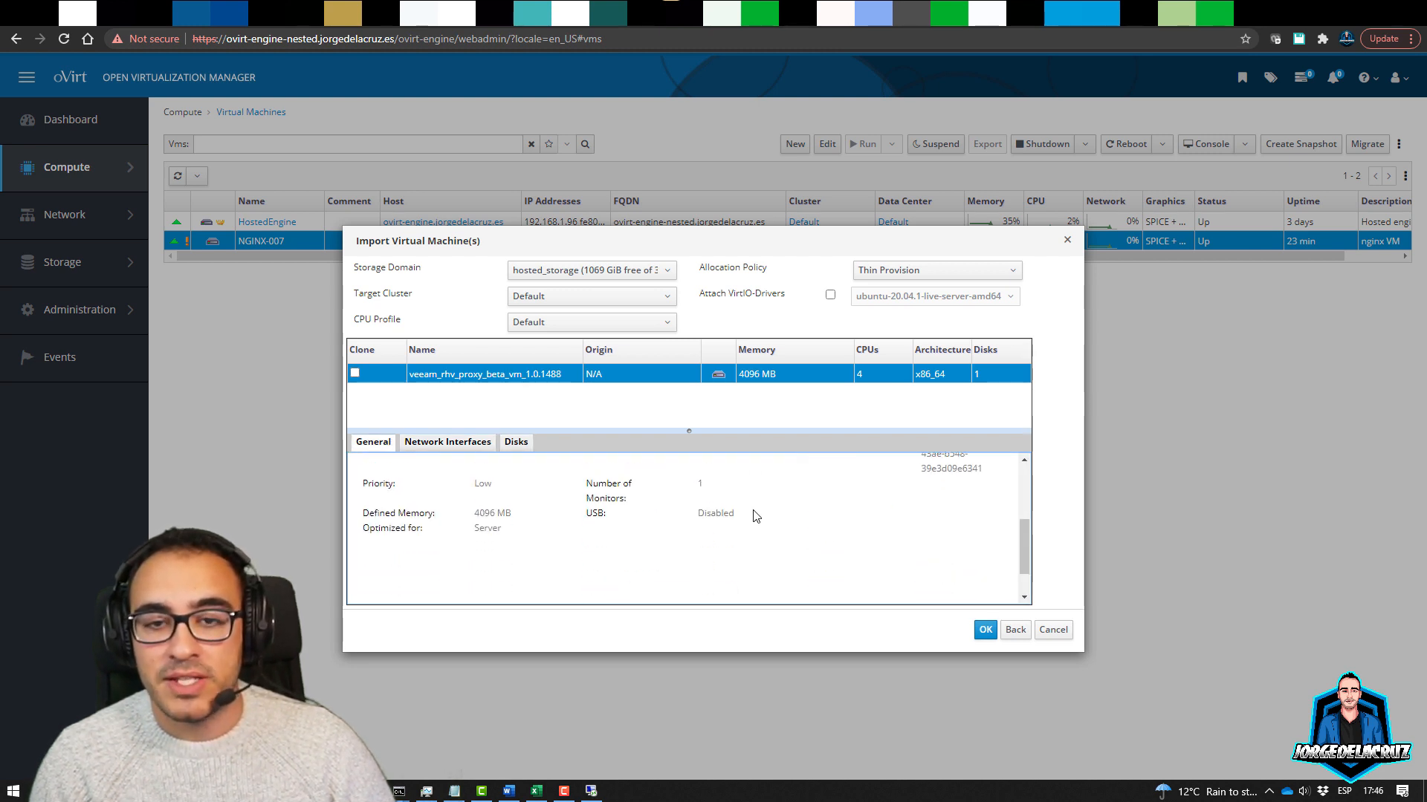
pyautogui.click(986, 628)
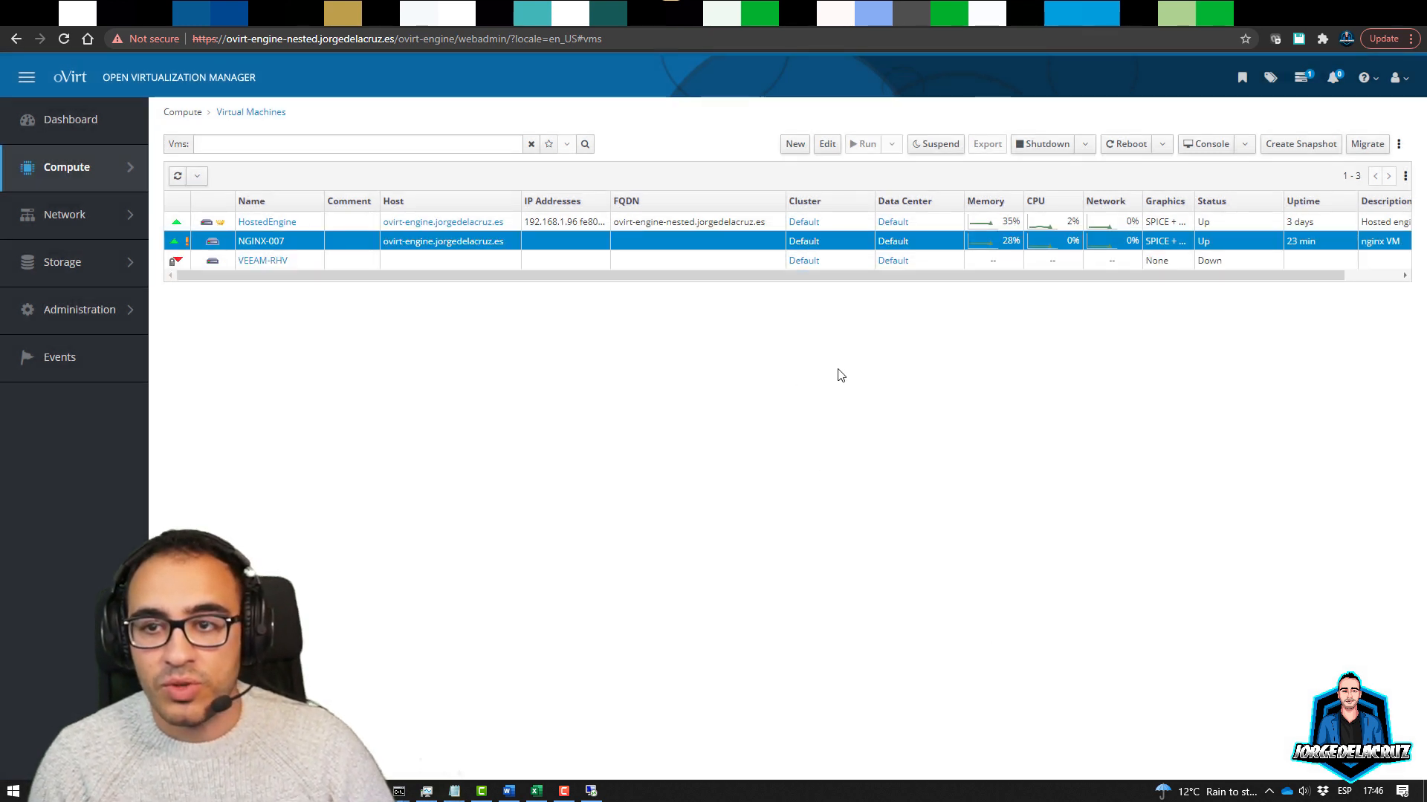
# Check in the Tasks list that the VEEAM-RHV import completed
pyautogui.click(1302, 84)
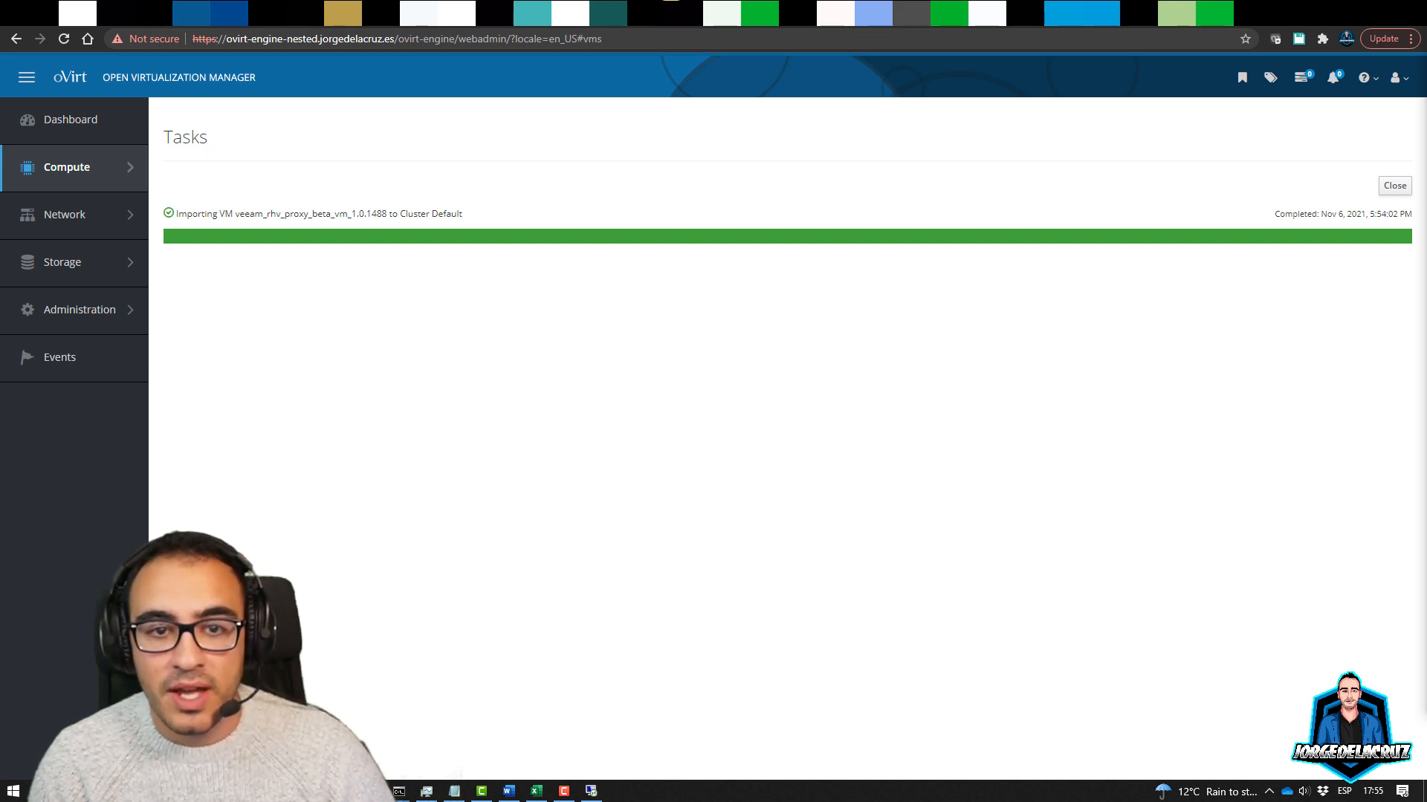
pyautogui.click(55, 176)
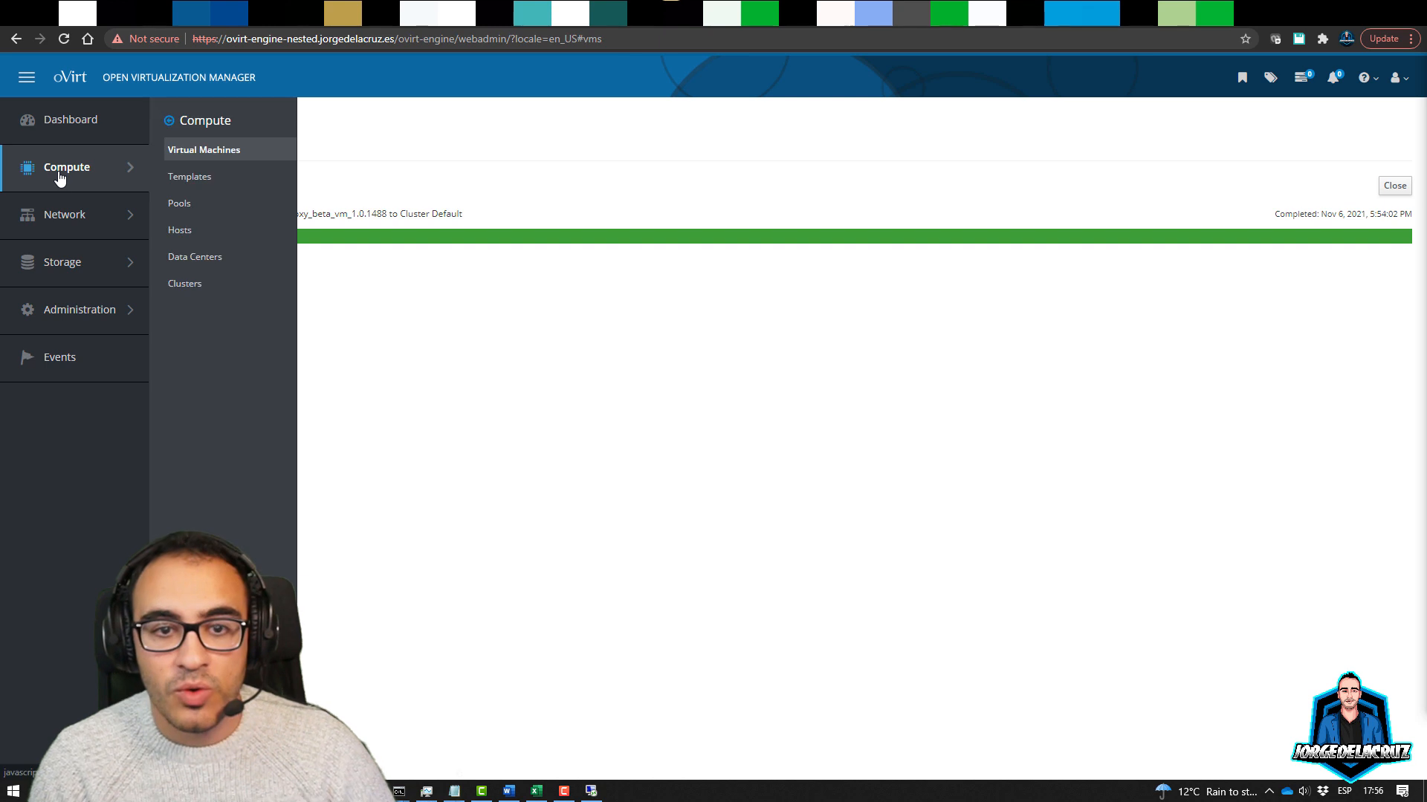
pyautogui.click(1395, 187)
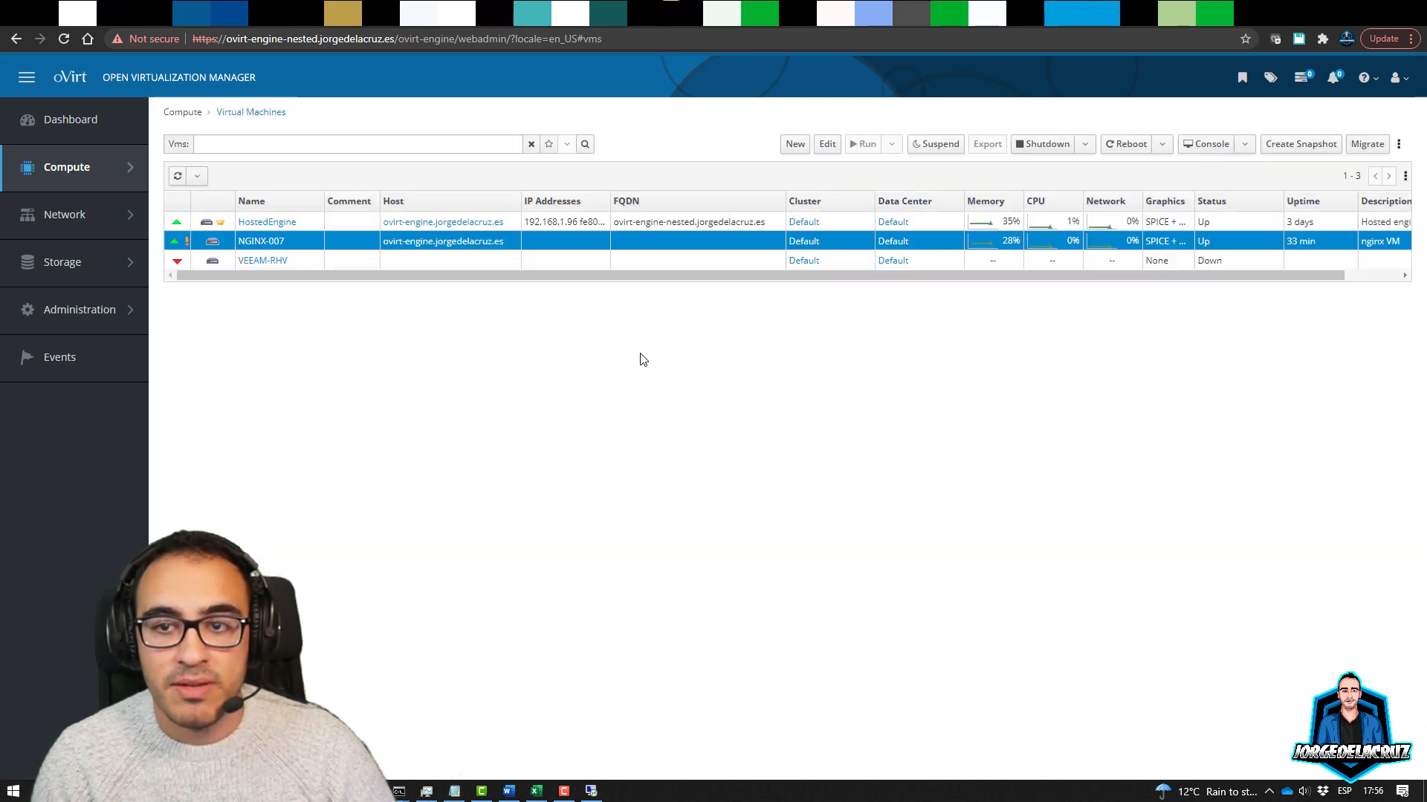
# Power on the VEEAM-RHV VM and request its console
pyautogui.click(310, 266)
pyautogui.click(862, 144)
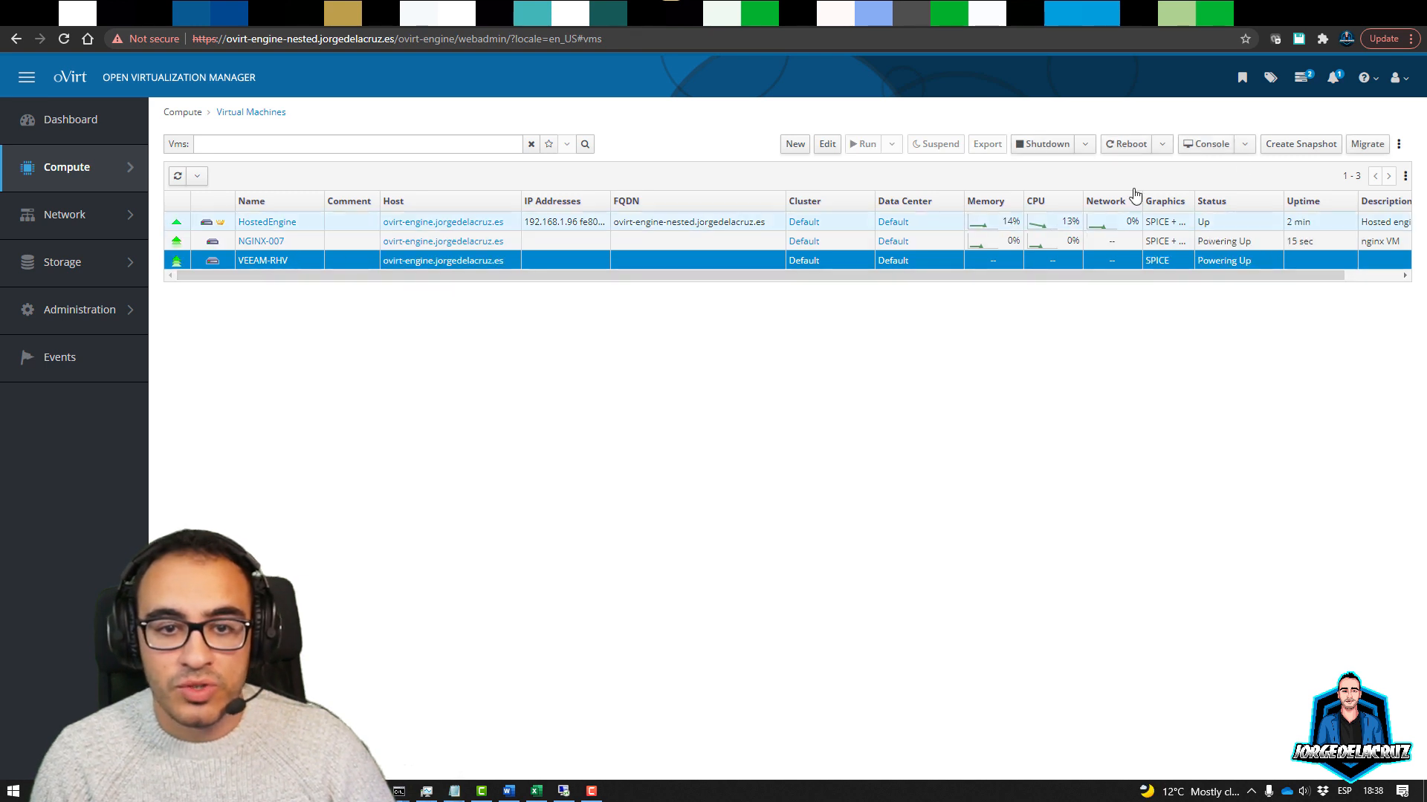
pyautogui.click(1205, 144)
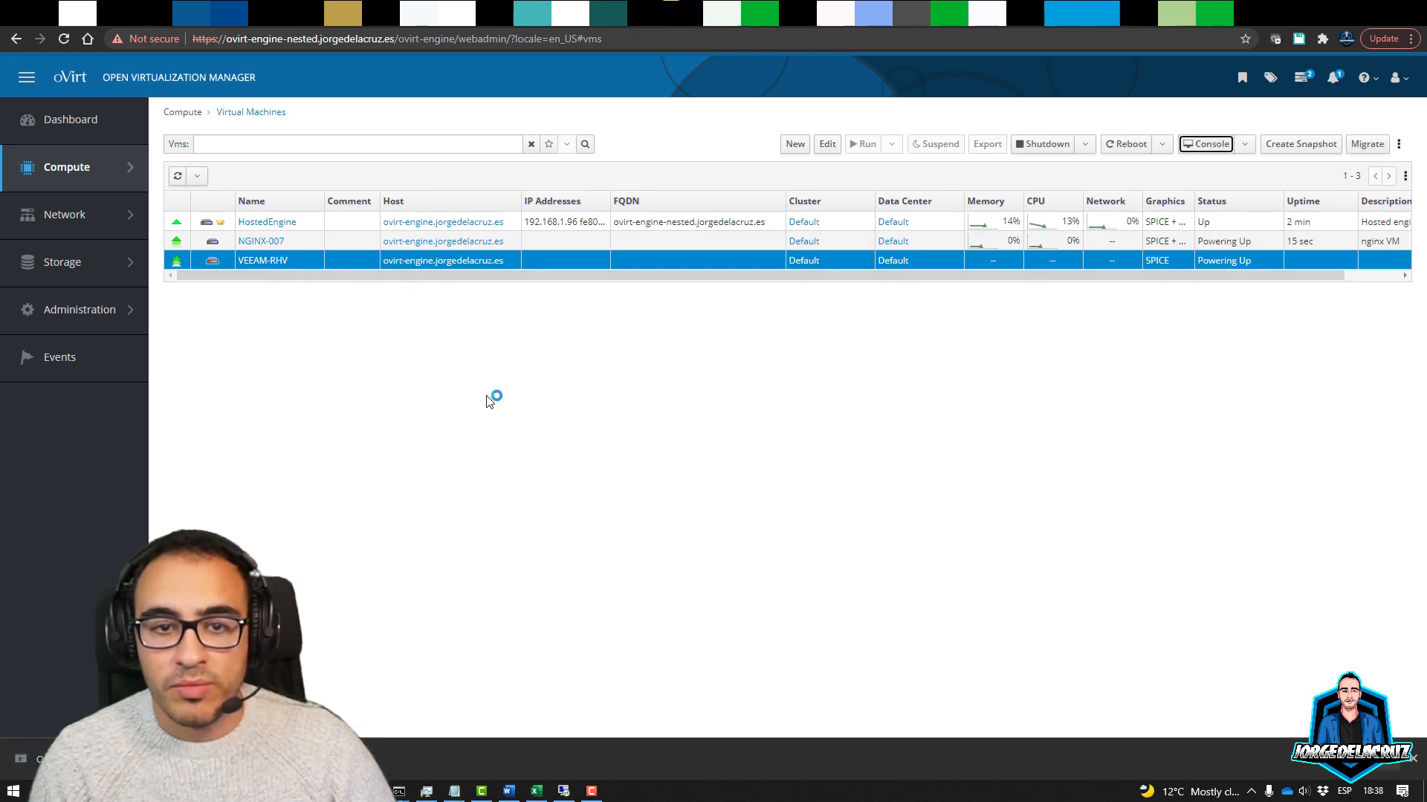
# Launch the VEEAM-RHV console showing its login prompt and 192.168.1.224, then open a new tab
pyautogui.click(1414, 759)
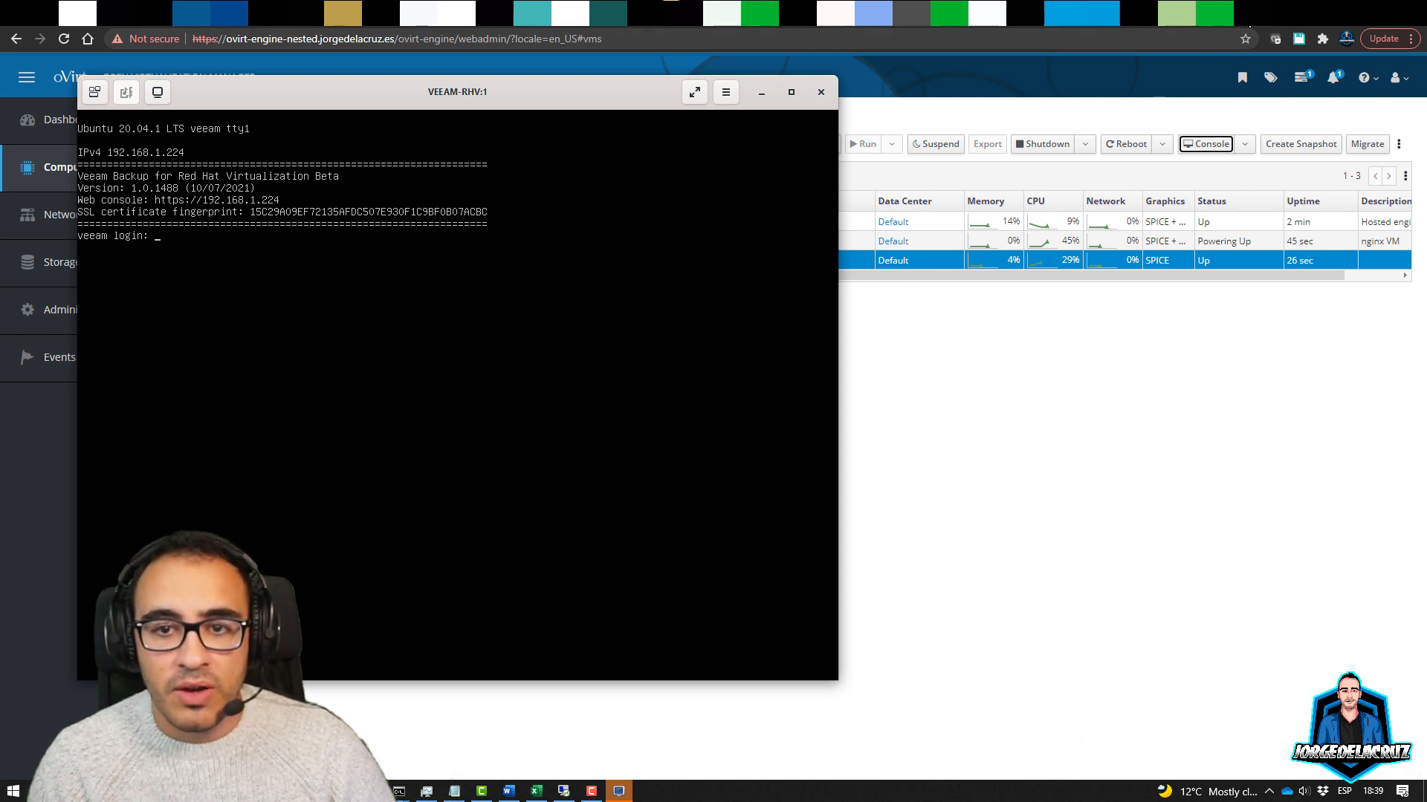
pyautogui.click(1253, 14)
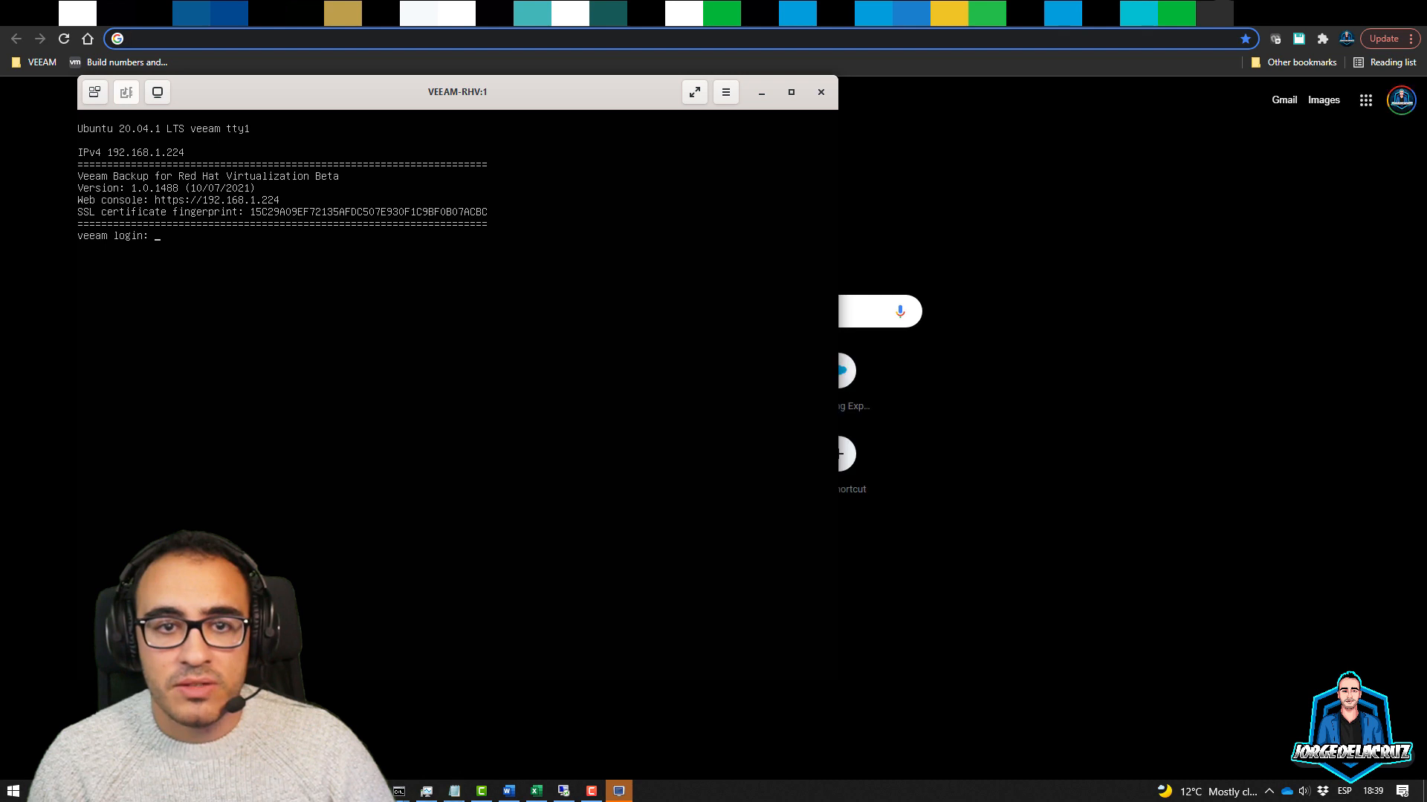
# Sign in to the Veeam web console as veeam, bypassing the certificate warning
pyautogui.click(762, 92)
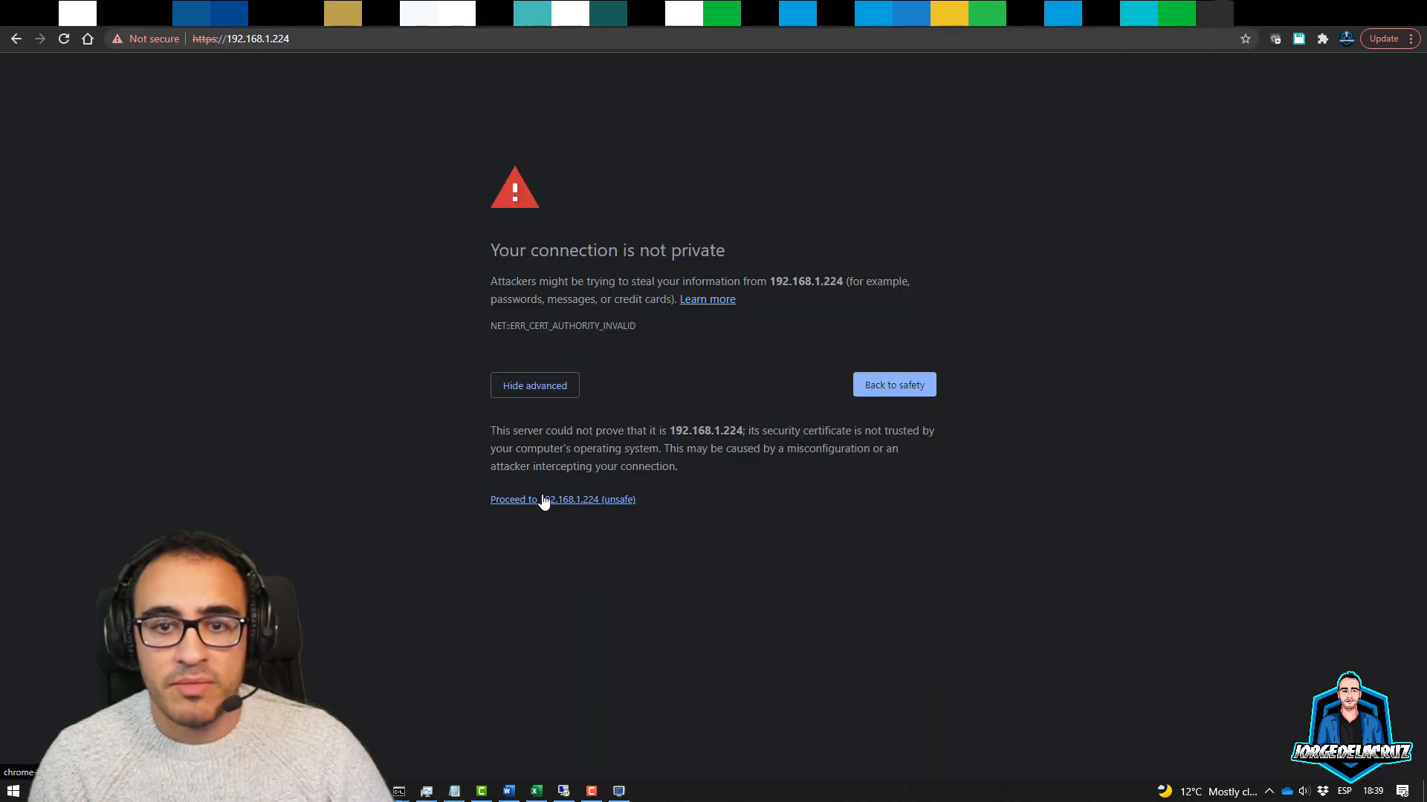
pyautogui.click(543, 500)
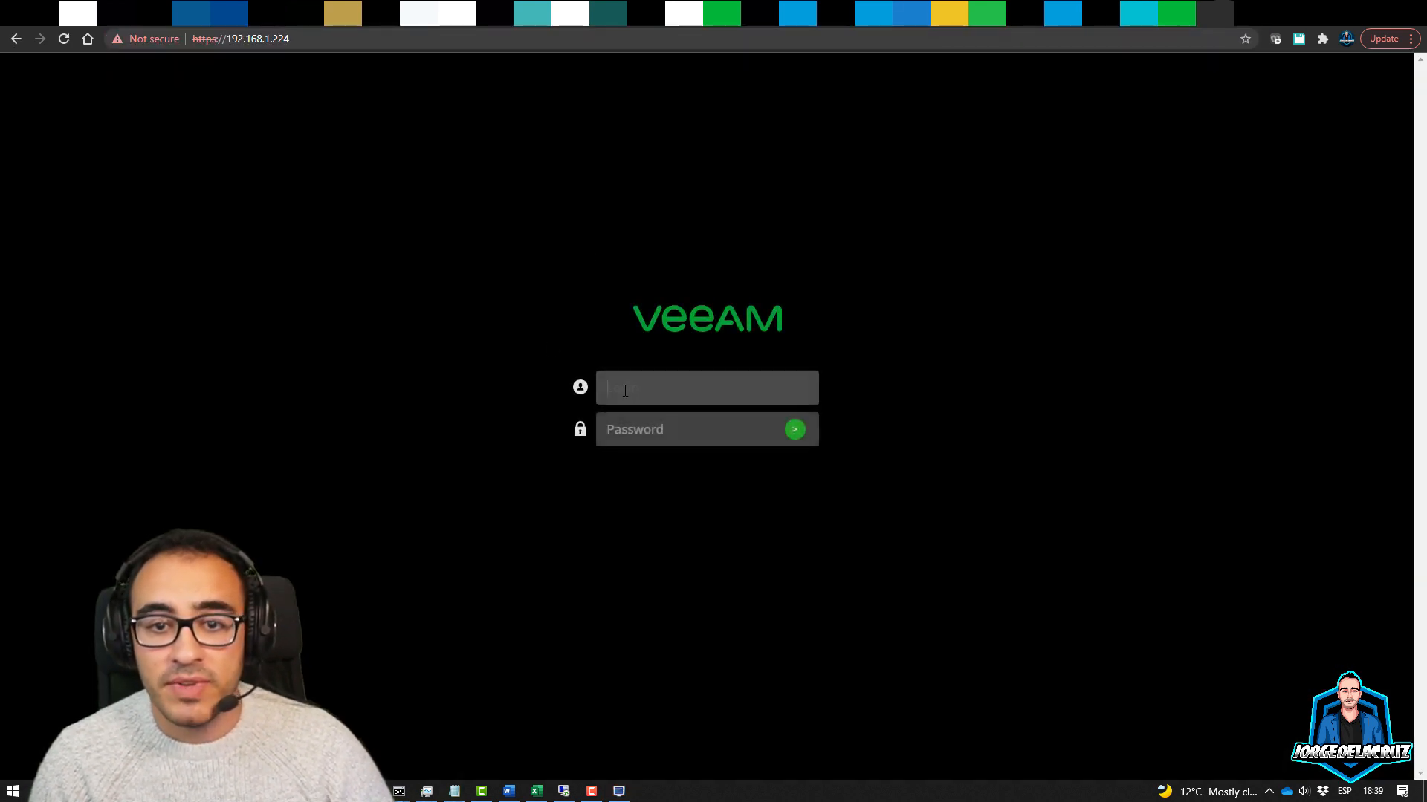
pyautogui.write('veeam')
pyautogui.press('Tab')
pyautogui.write('*')
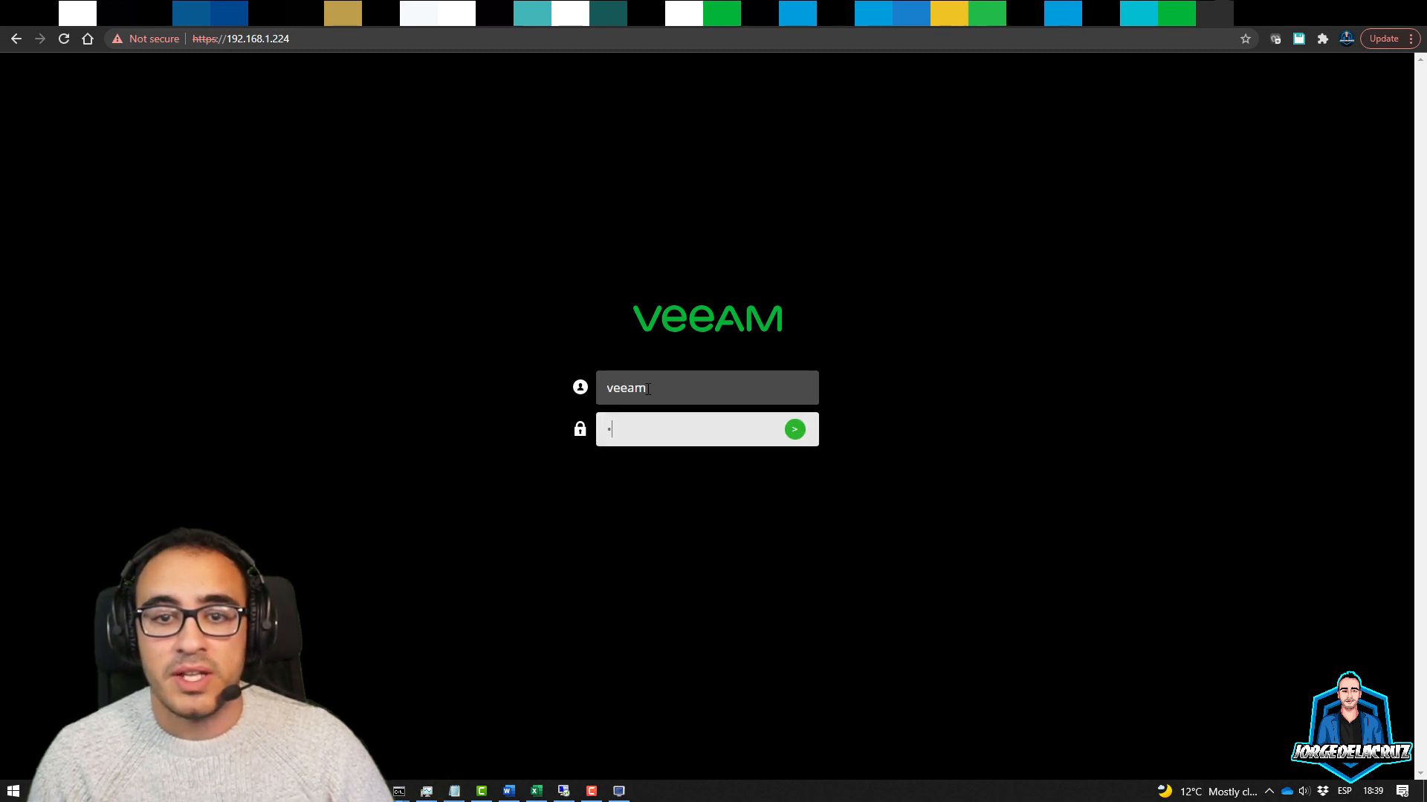
pyautogui.write('***')
pyautogui.press('Return')
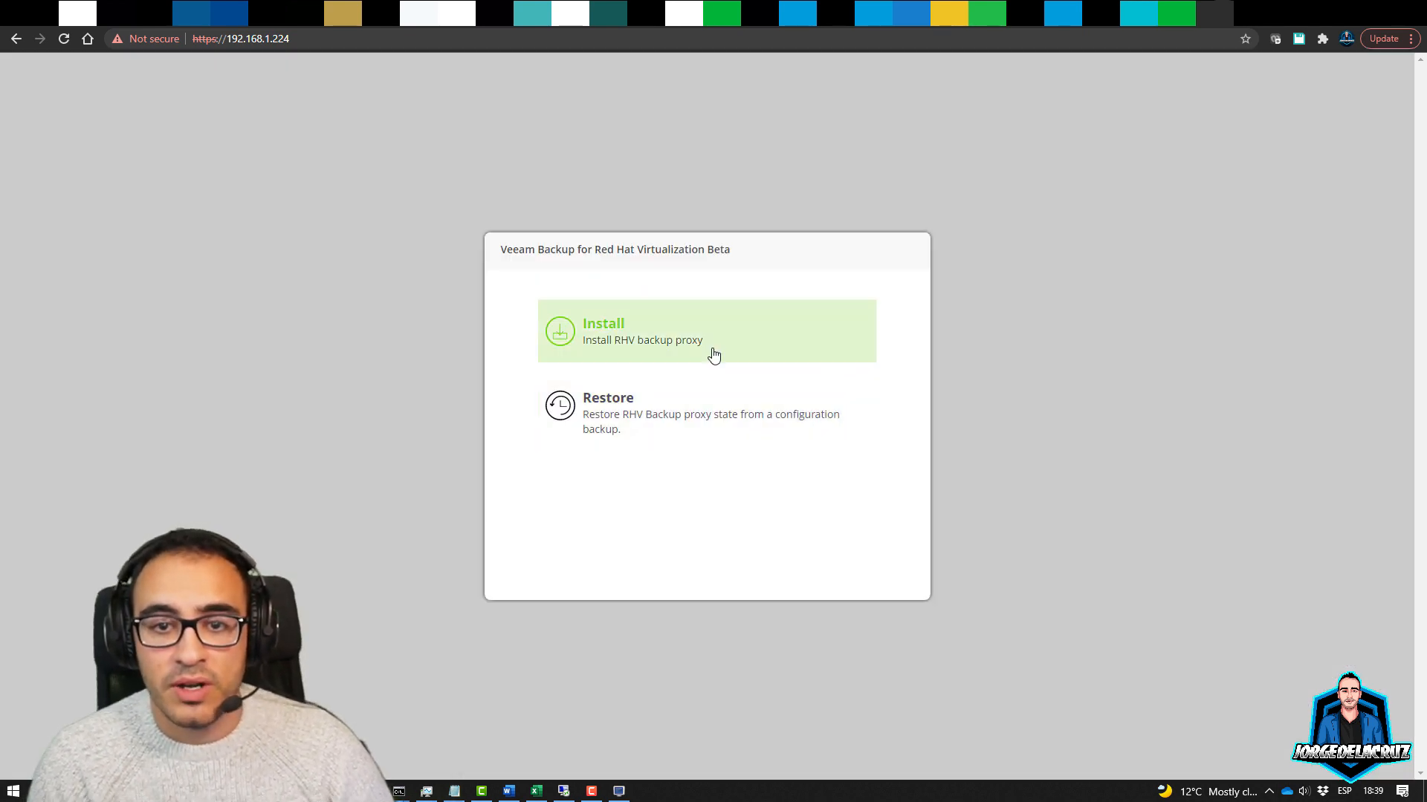
# Start the RHV backup proxy installation and accept the EULA and third-party licence terms
pyautogui.click(651, 359)
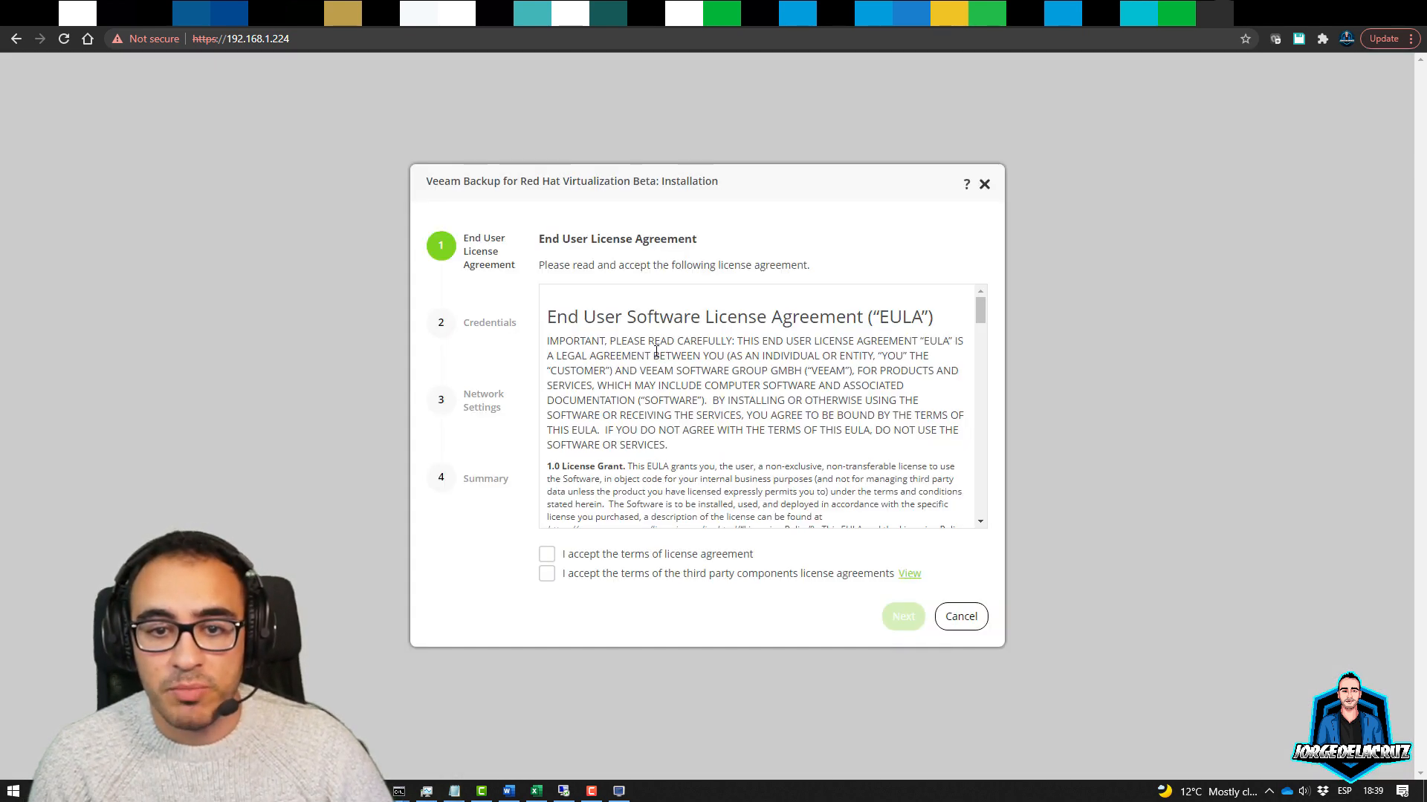
pyautogui.scroll(-3, 986, 358)
pyautogui.moveTo(986, 352); pyautogui.dragTo(1020, 525)
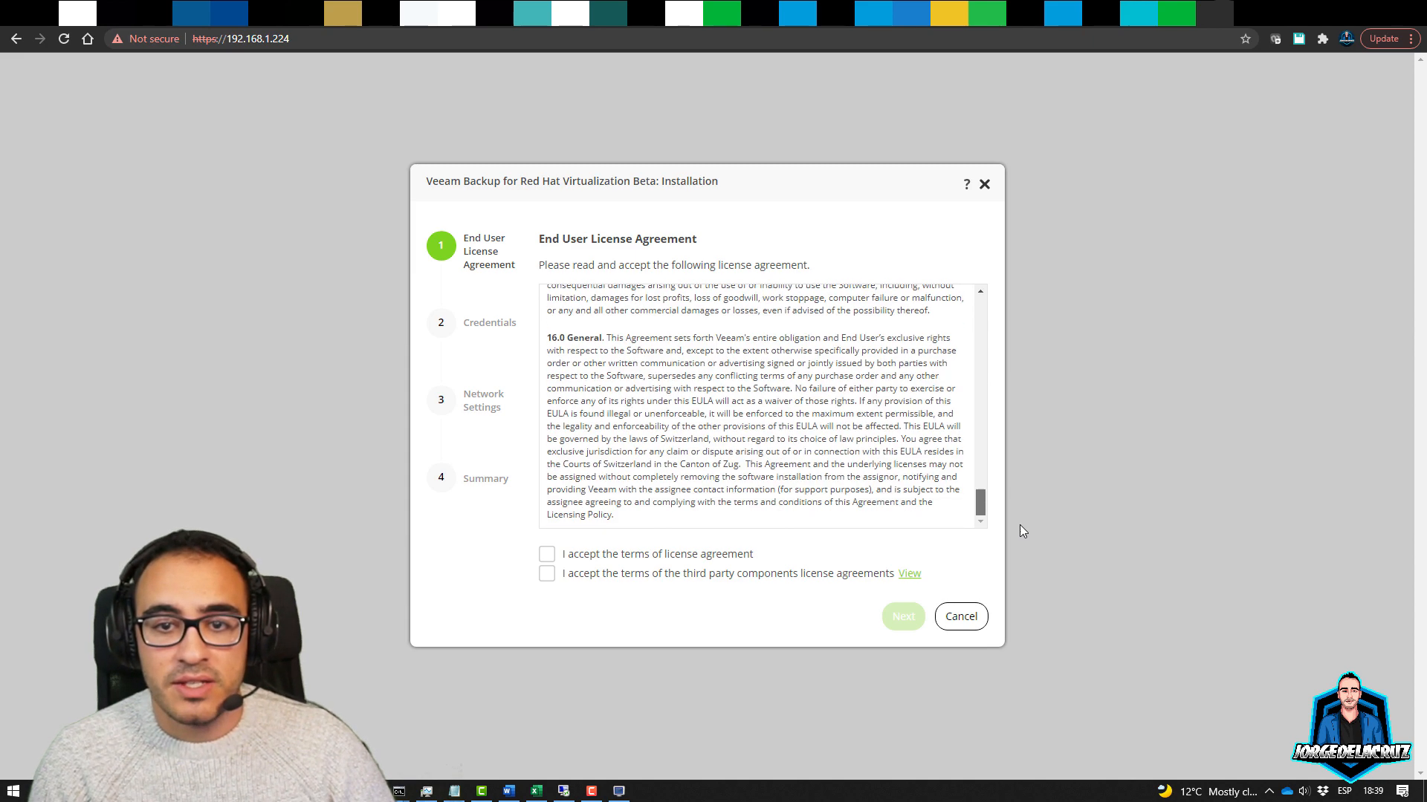
pyautogui.click(618, 557)
pyautogui.click(588, 574)
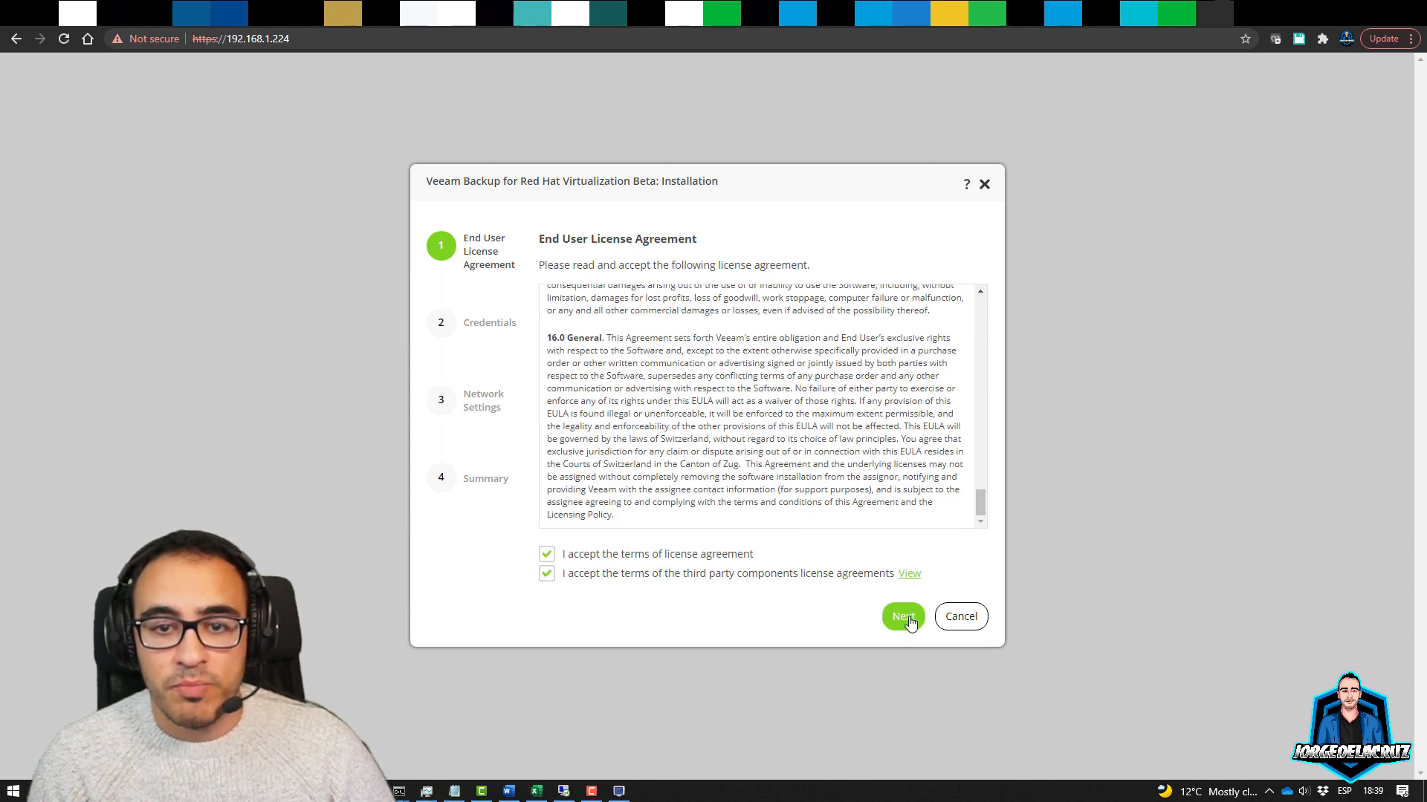
pyautogui.click(905, 616)
# Enter a new password for the veeam login and proceed
pyautogui.click(701, 370)
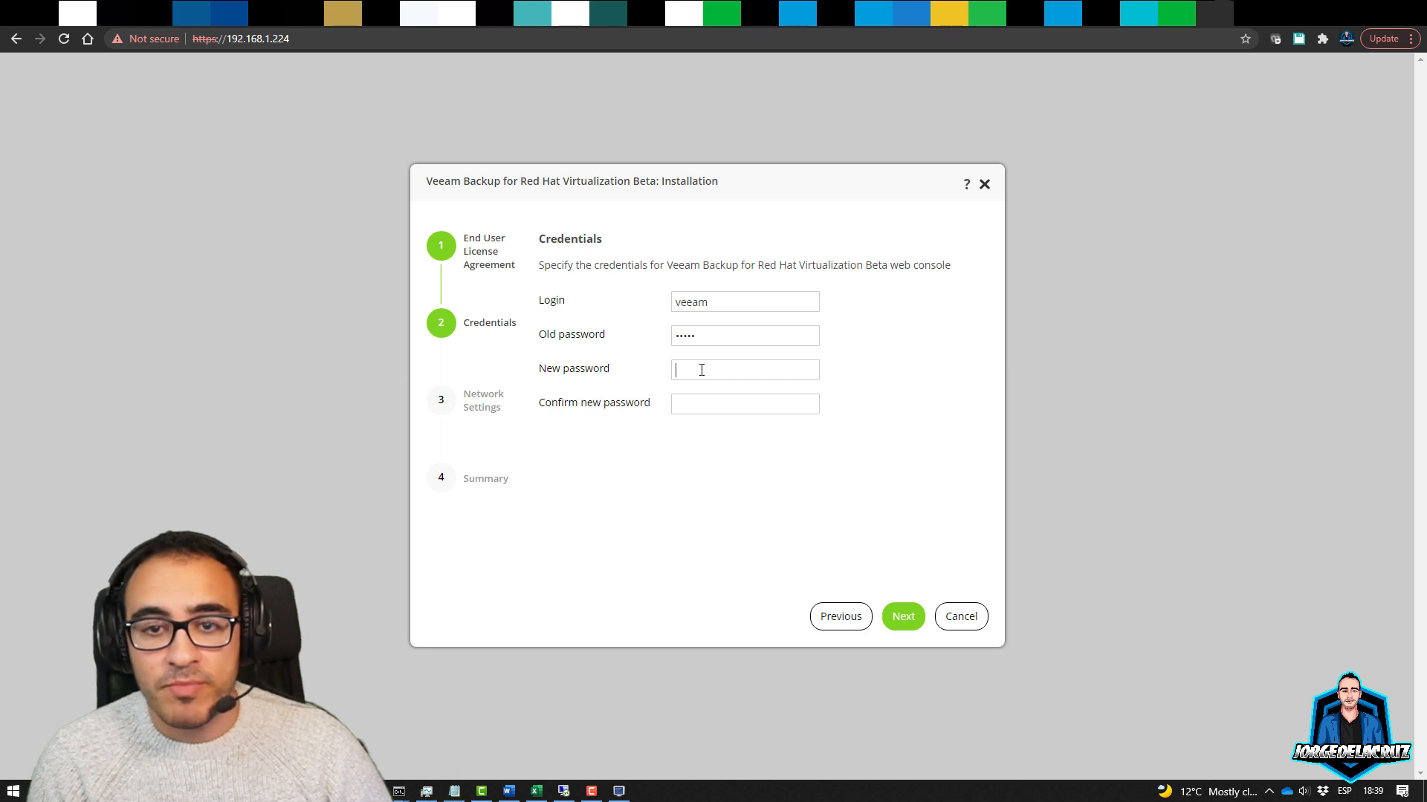
pyautogui.write('Vee')
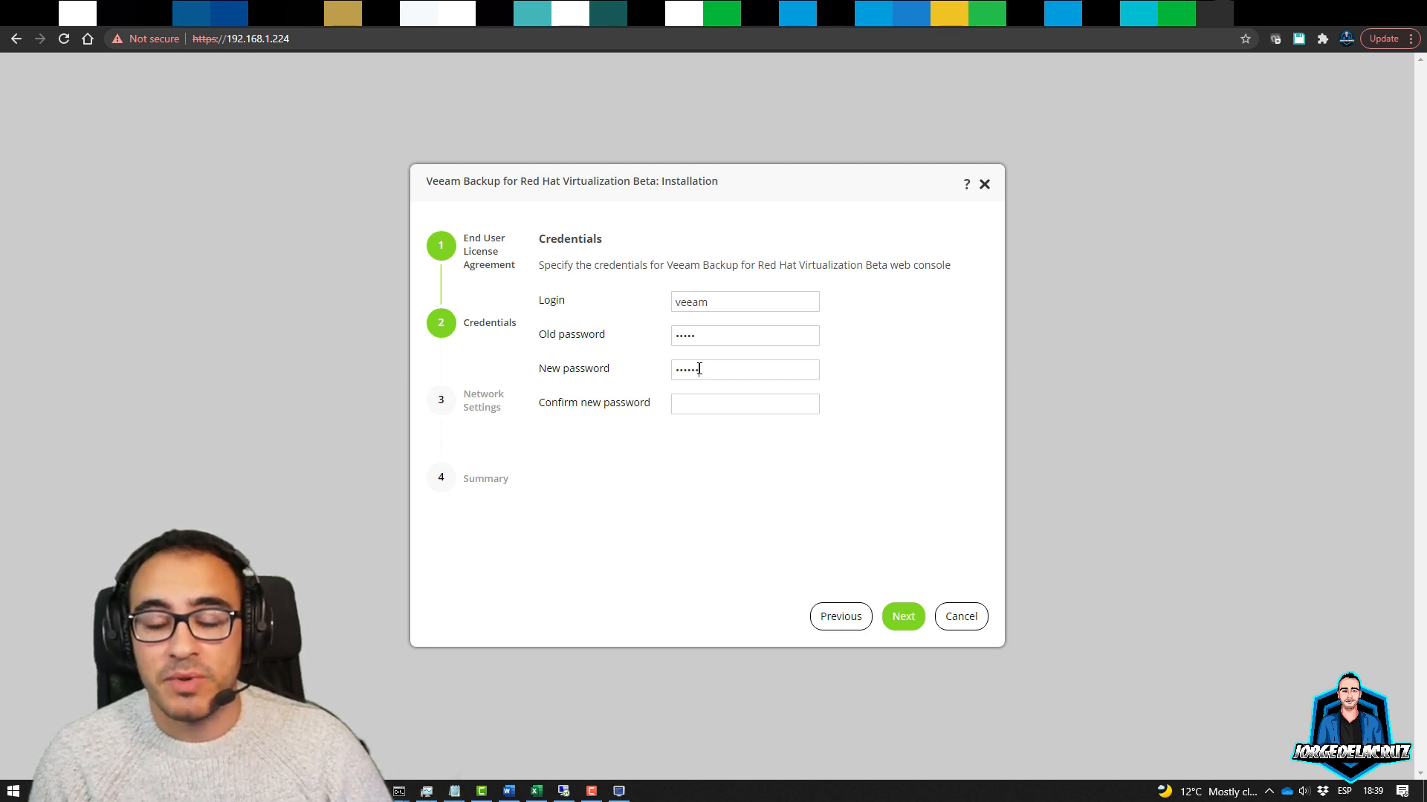
pyautogui.write('••••••••')
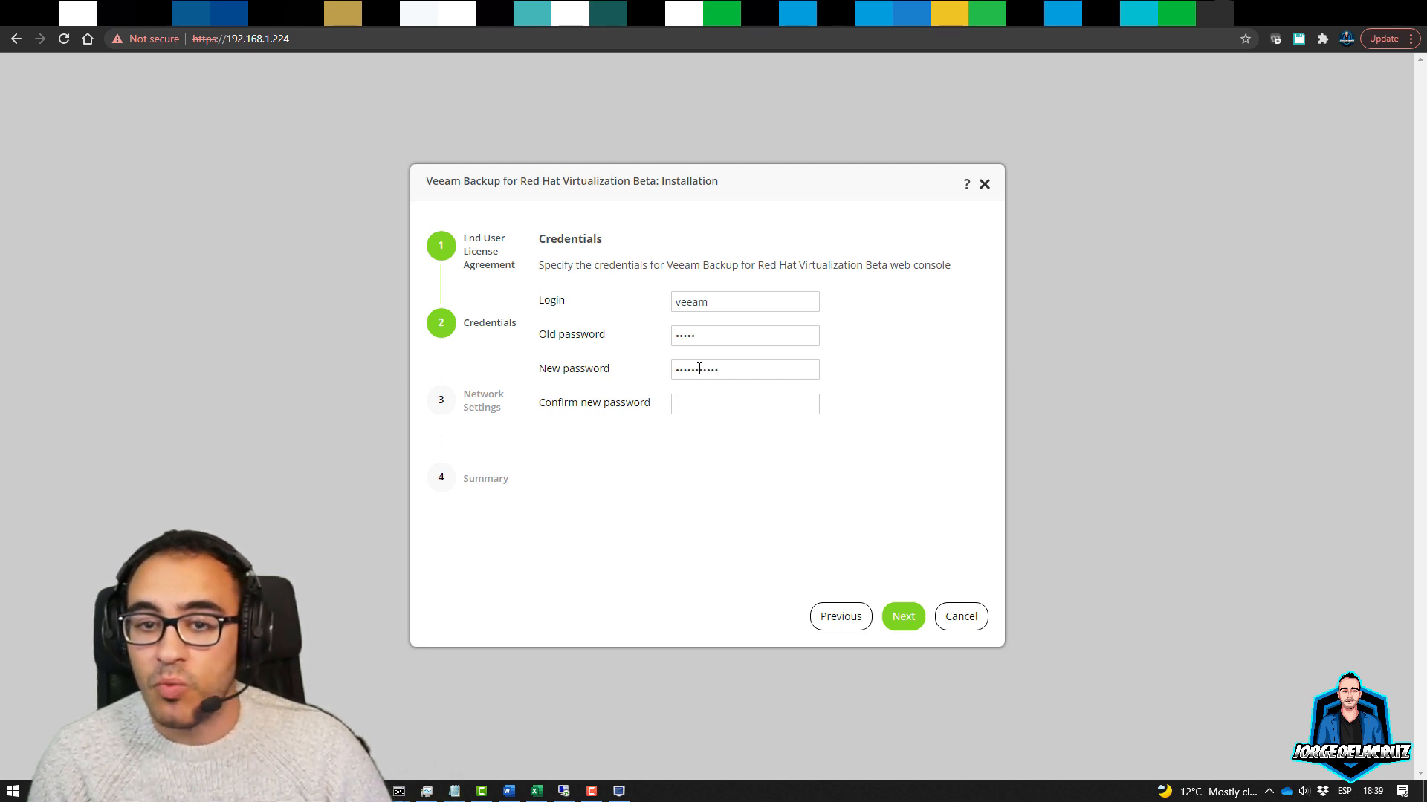
pyautogui.write('•••••••••••')
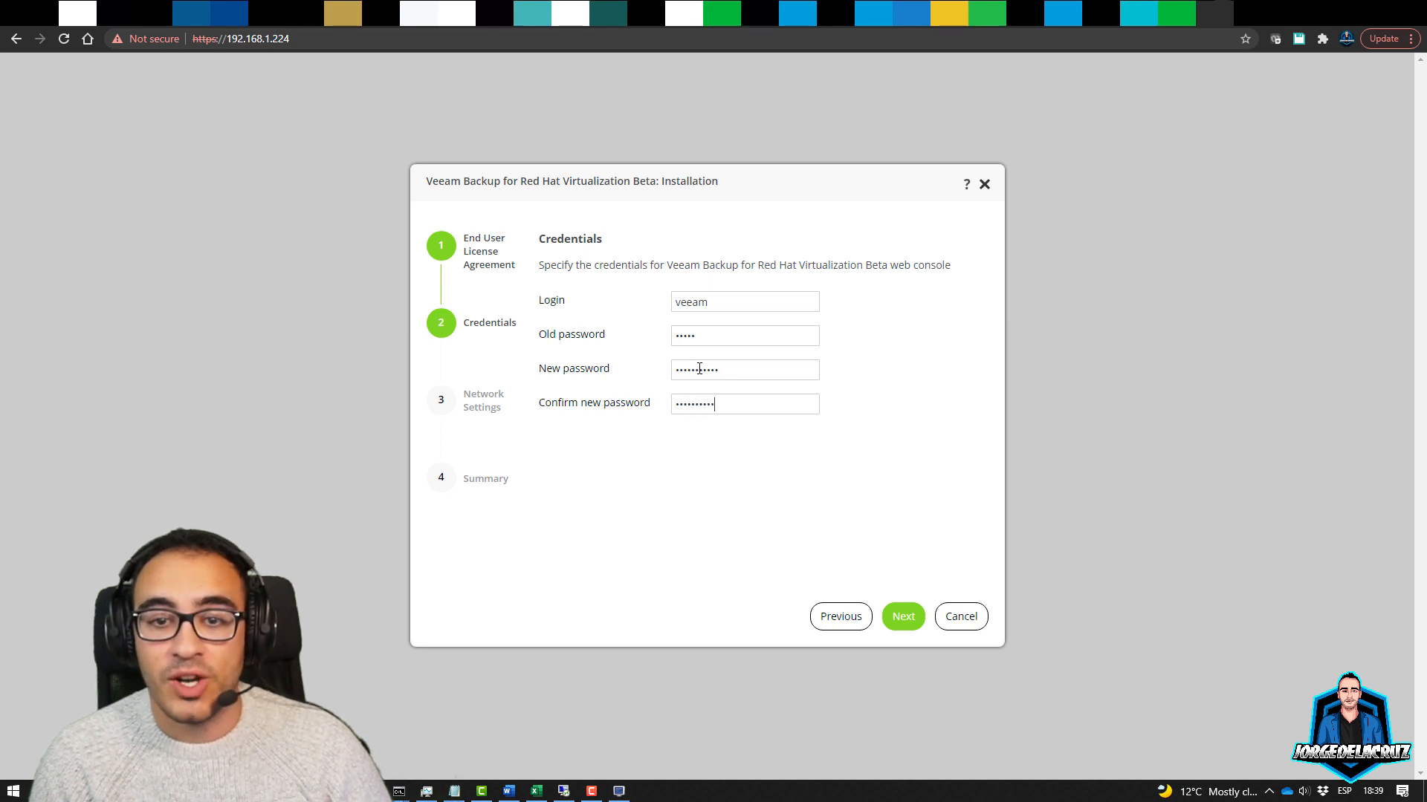
pyautogui.click(902, 616)
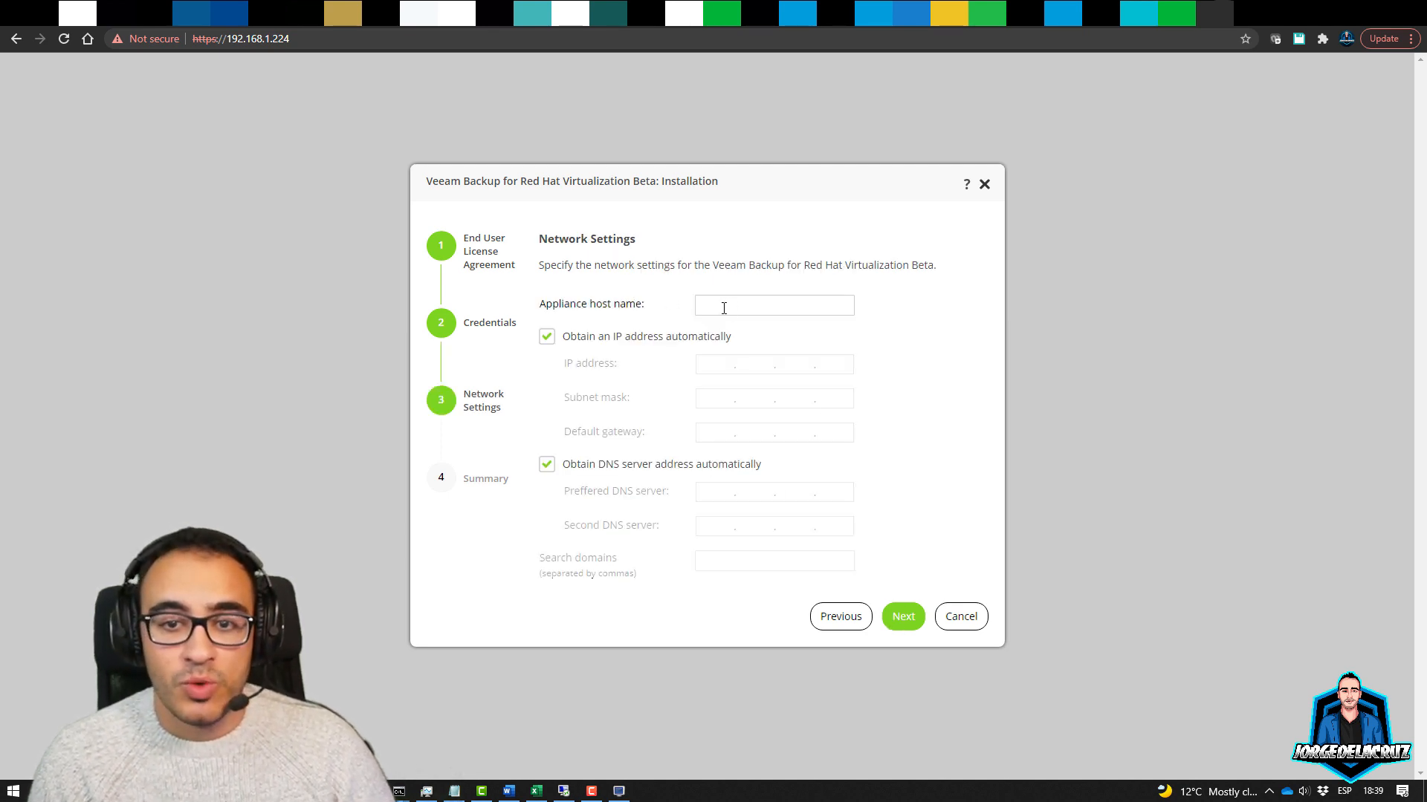
# Name the appliance veeam-rhev and assign static IP 192.168.1.97
pyautogui.write('veeam')
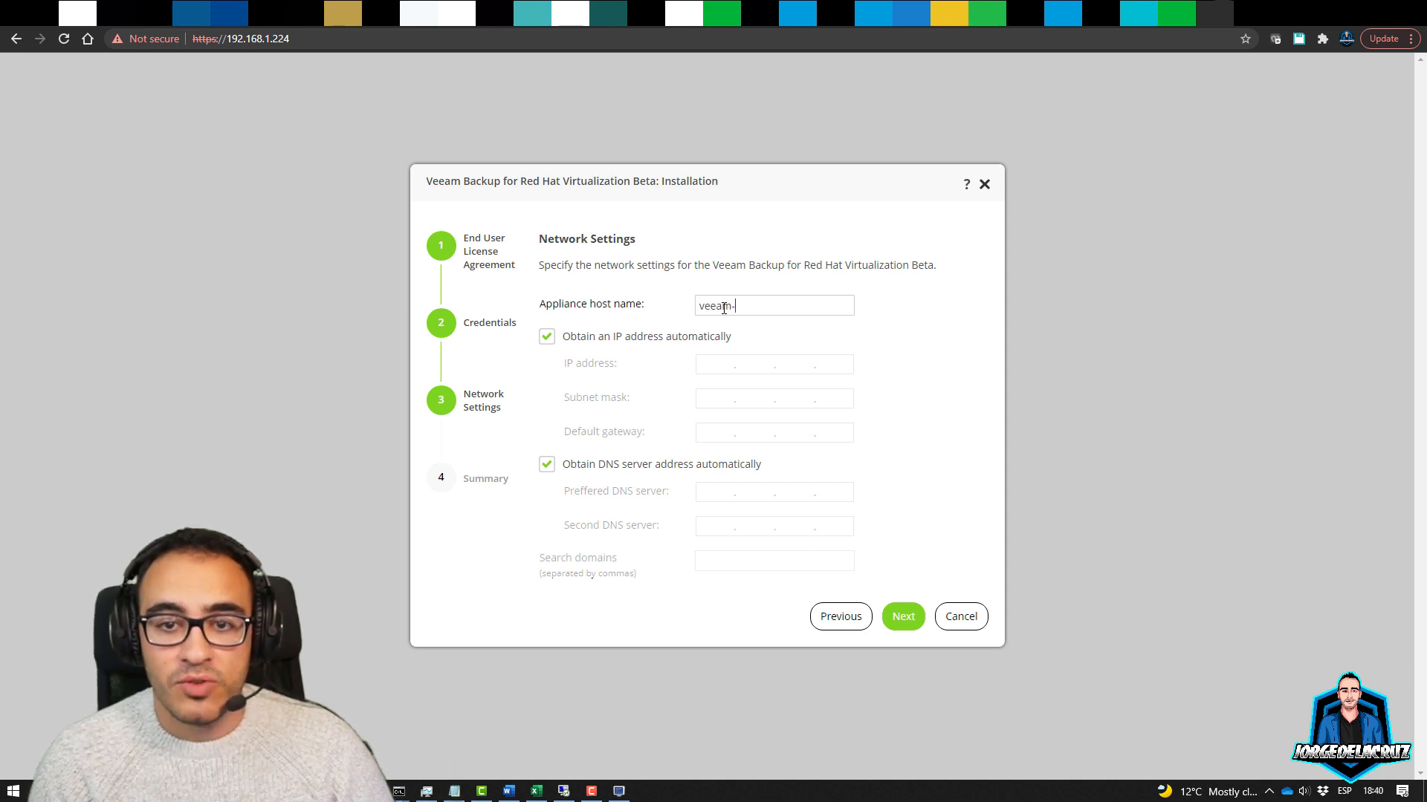
pyautogui.write('-rhev')
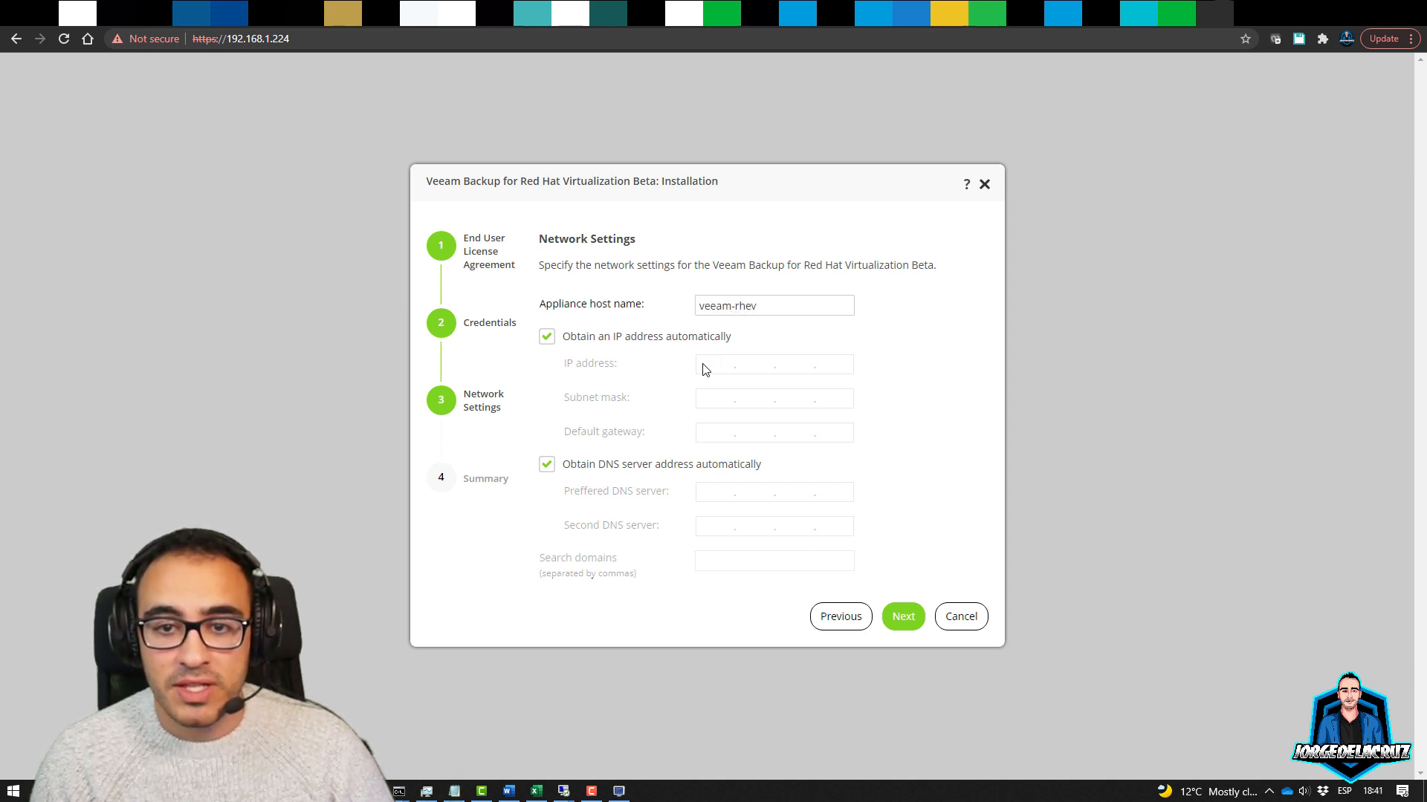
pyautogui.click(695, 338)
pyautogui.click(739, 365)
pyautogui.write('192.168.1')
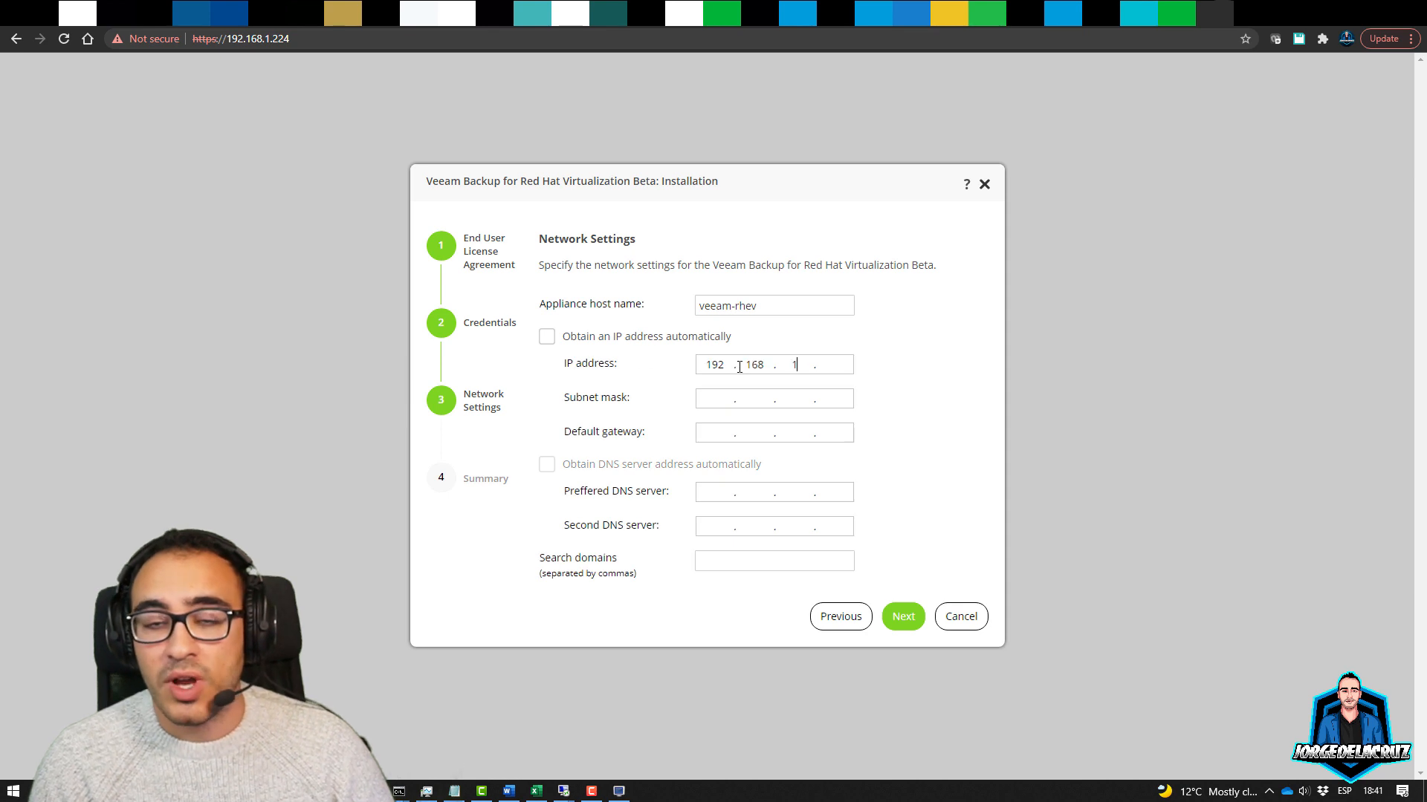
pyautogui.write('.97')
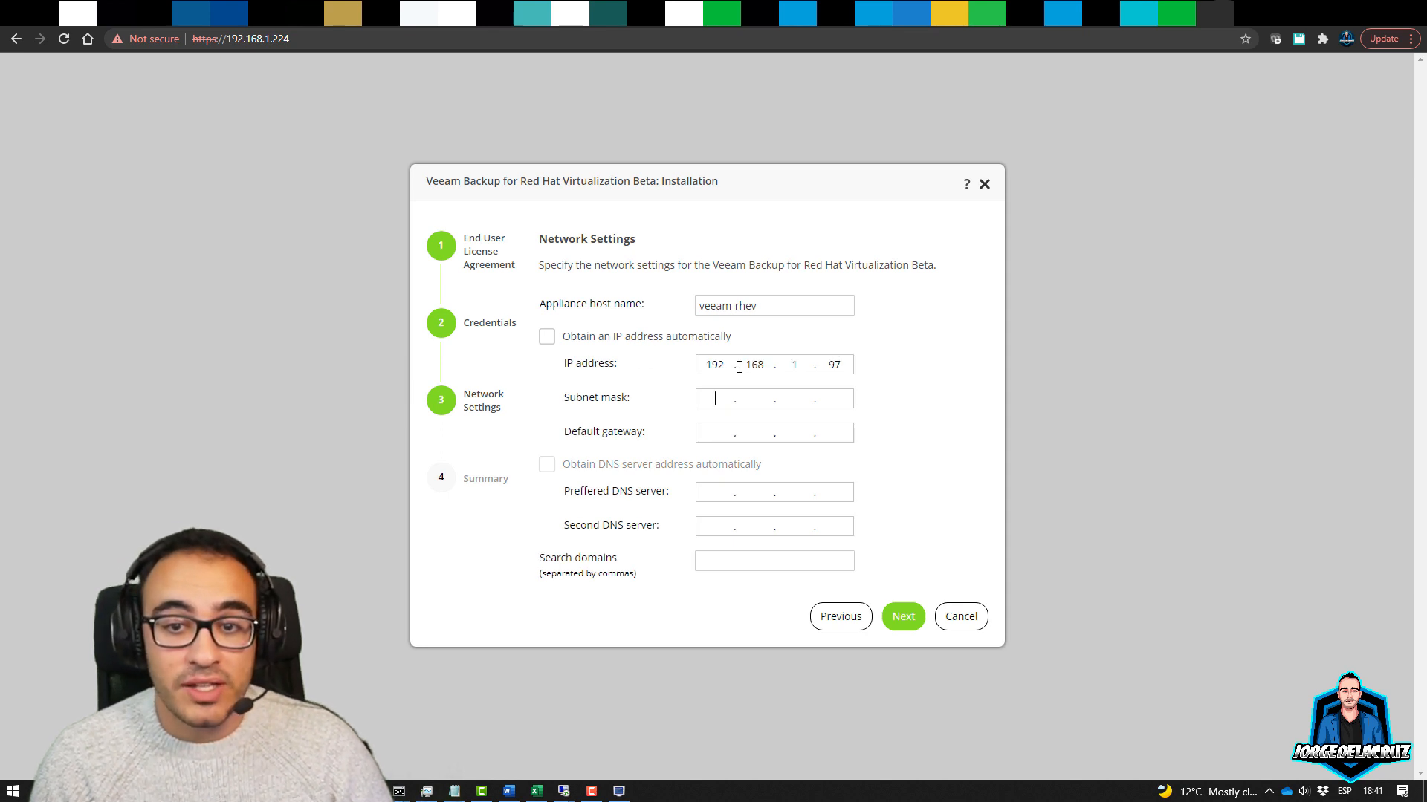
# Enter mask 255.255.255.0, gateway 192.168.1.1 and DNS servers 192.168.1.6 and 192.168.1.7
pyautogui.press('Tab')
pyautogui.write('255.255.255.')
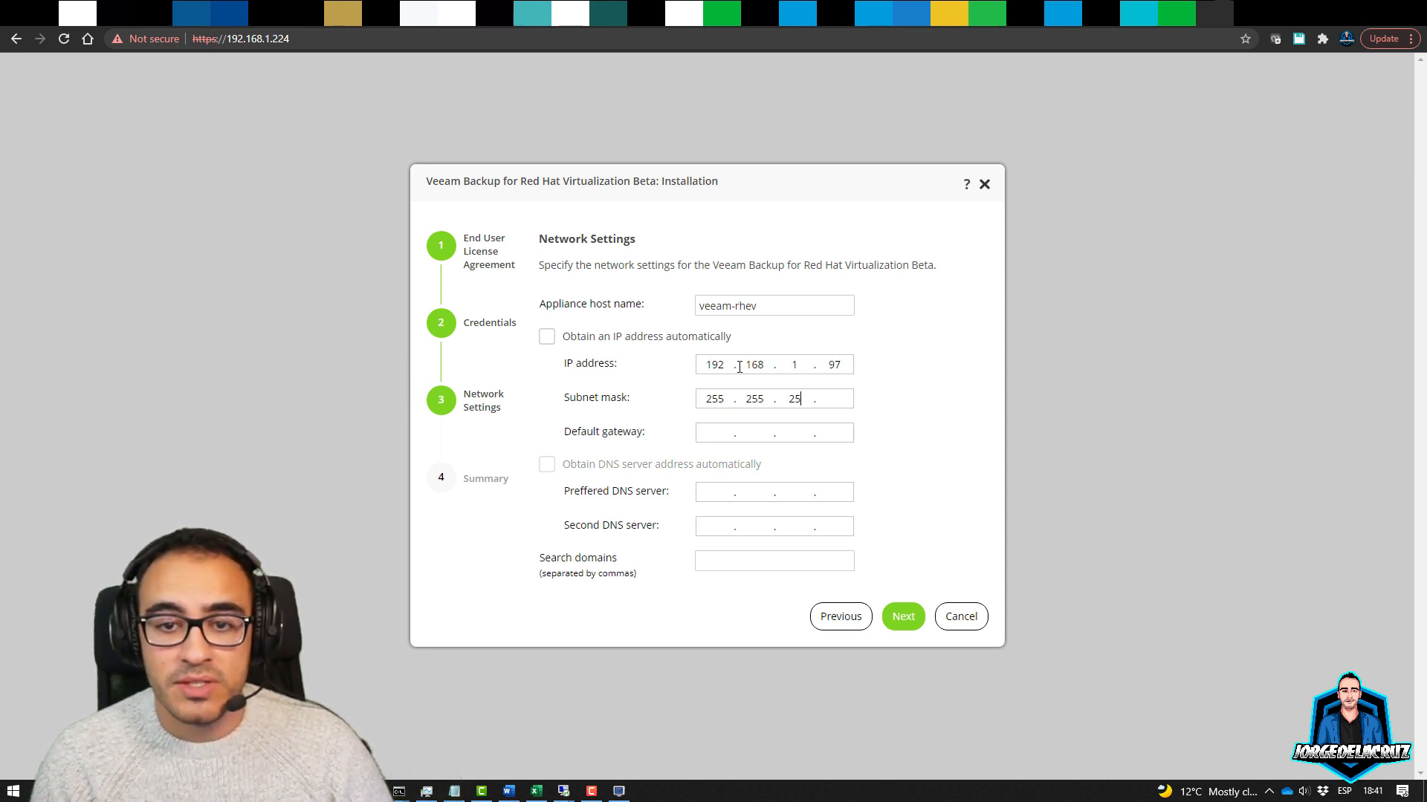
pyautogui.write('192.')
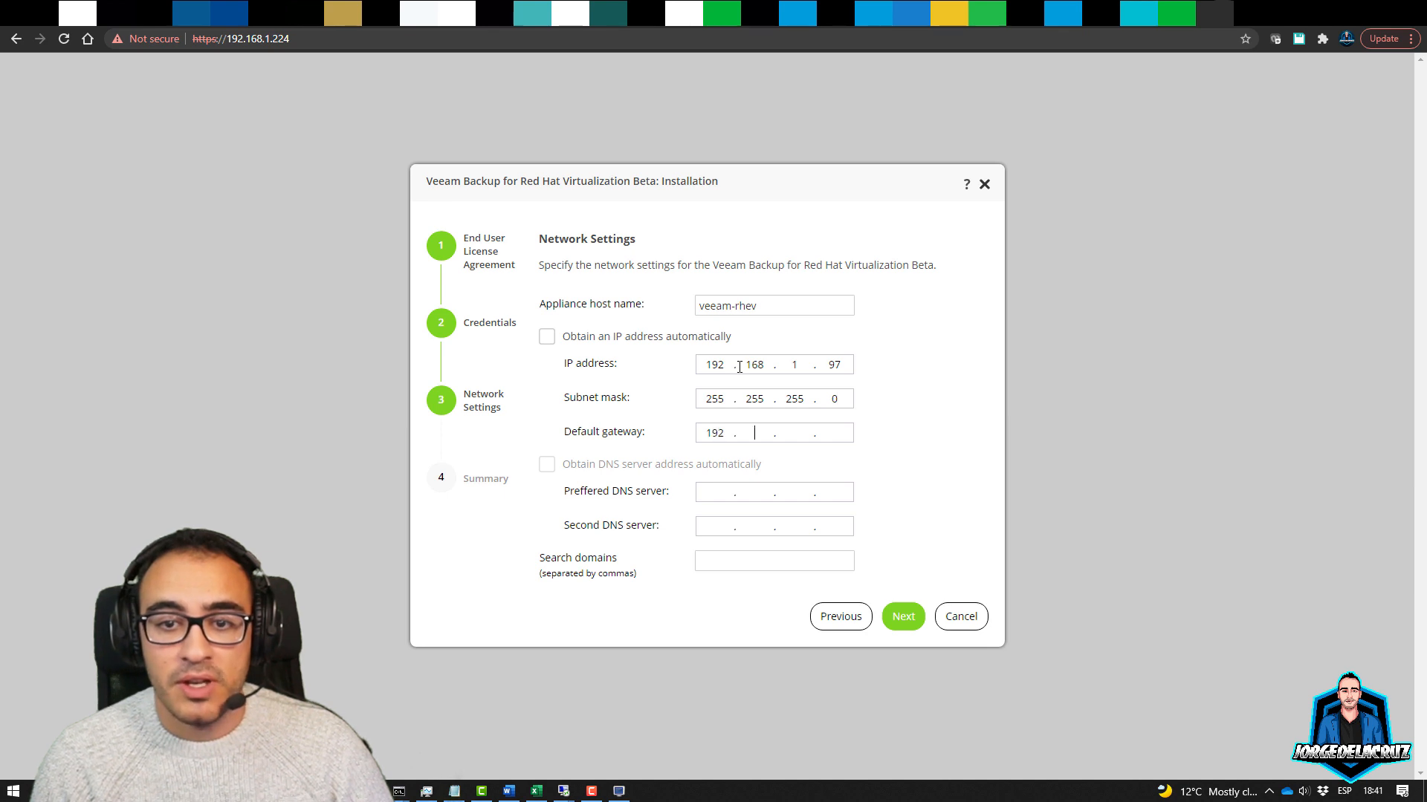
pyautogui.write('168.')
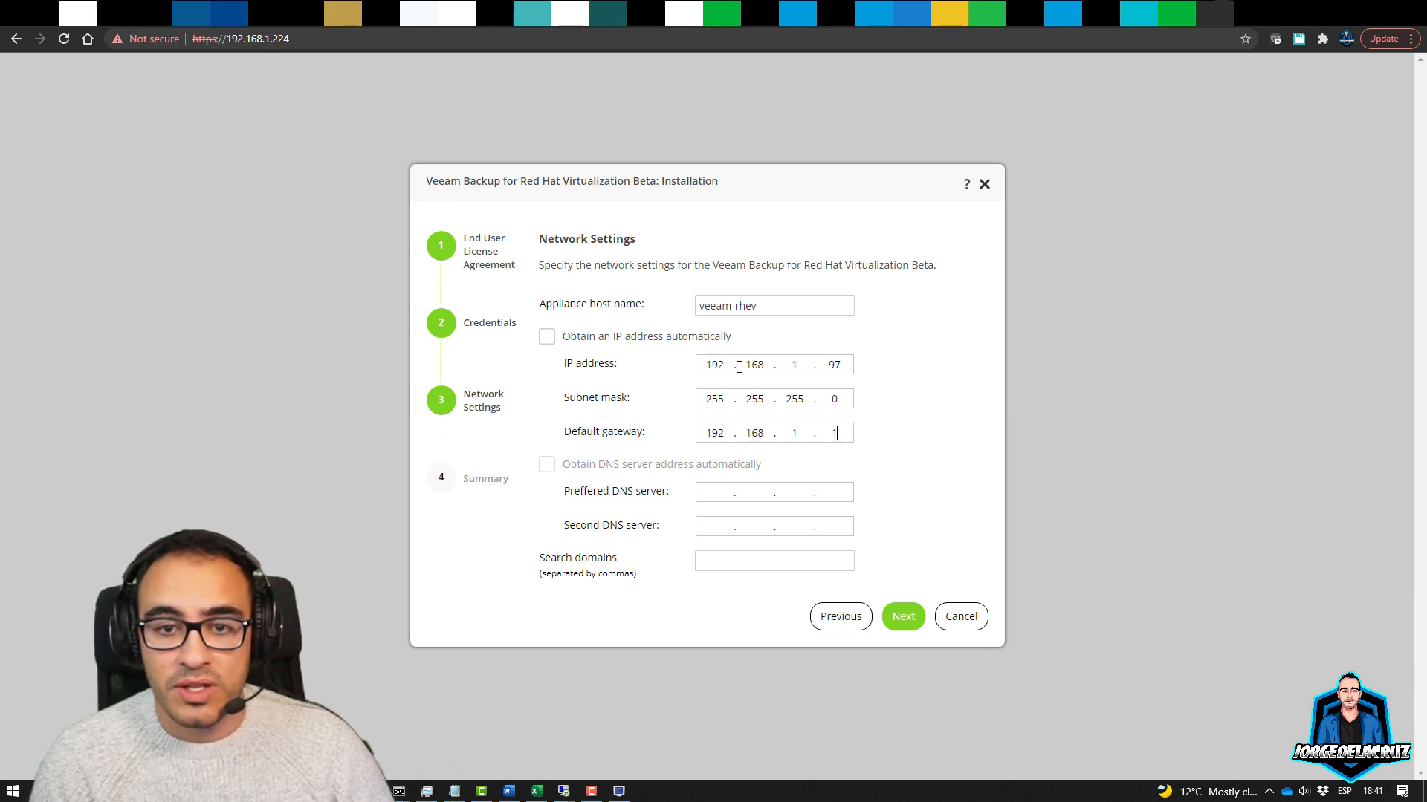
pyautogui.press('Tab')
pyautogui.write('192.168.')
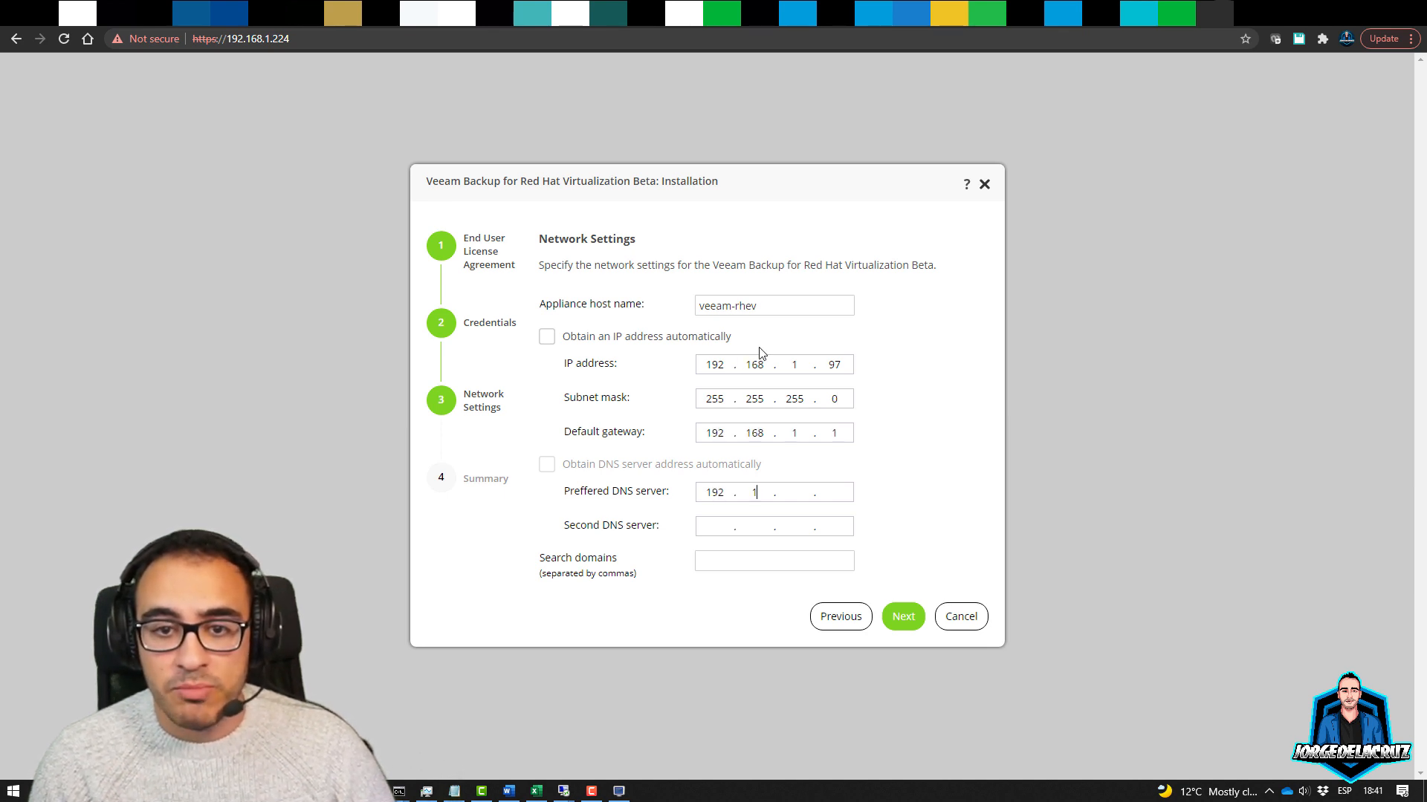
pyautogui.write('1')
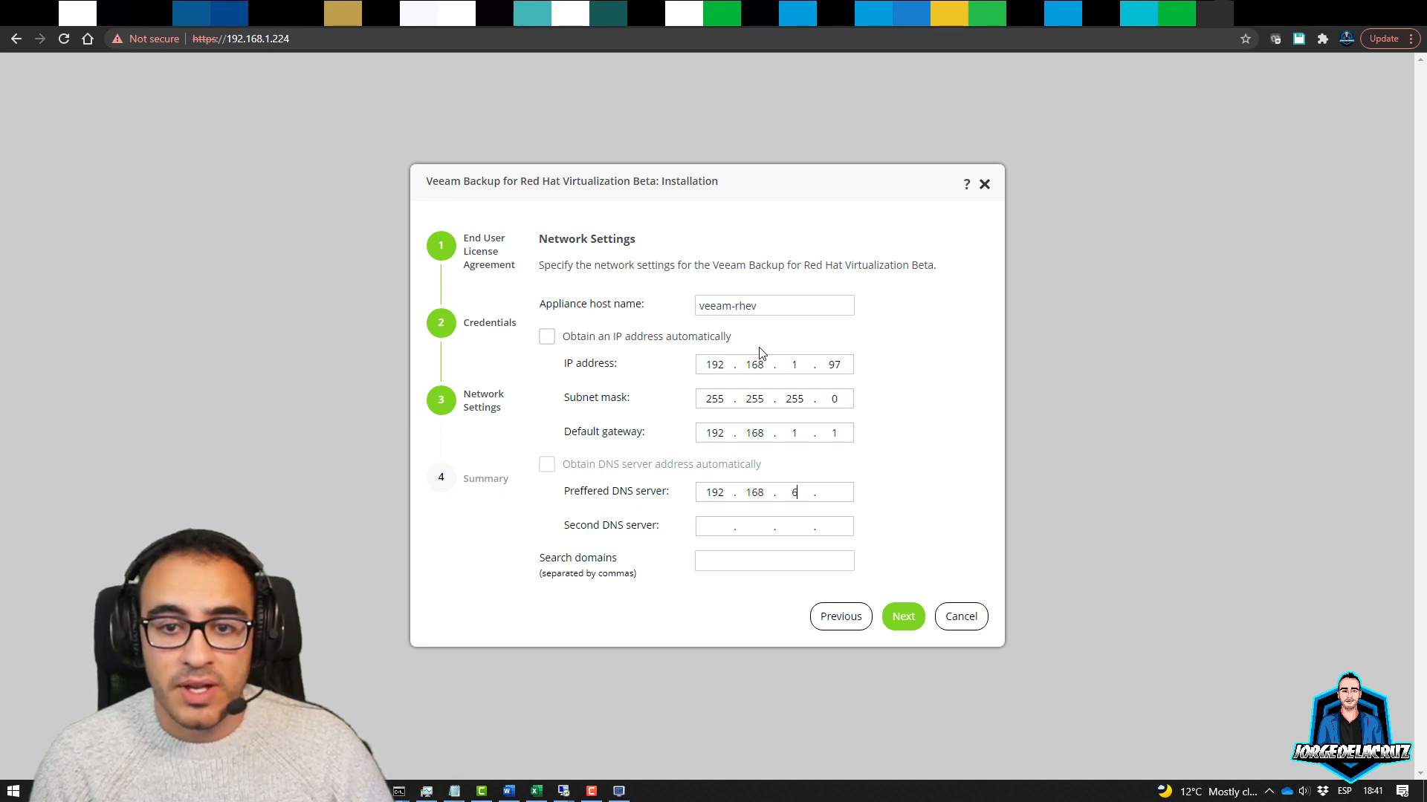
pyautogui.write('.6')
pyautogui.press('Tab')
pyautogui.write('19')
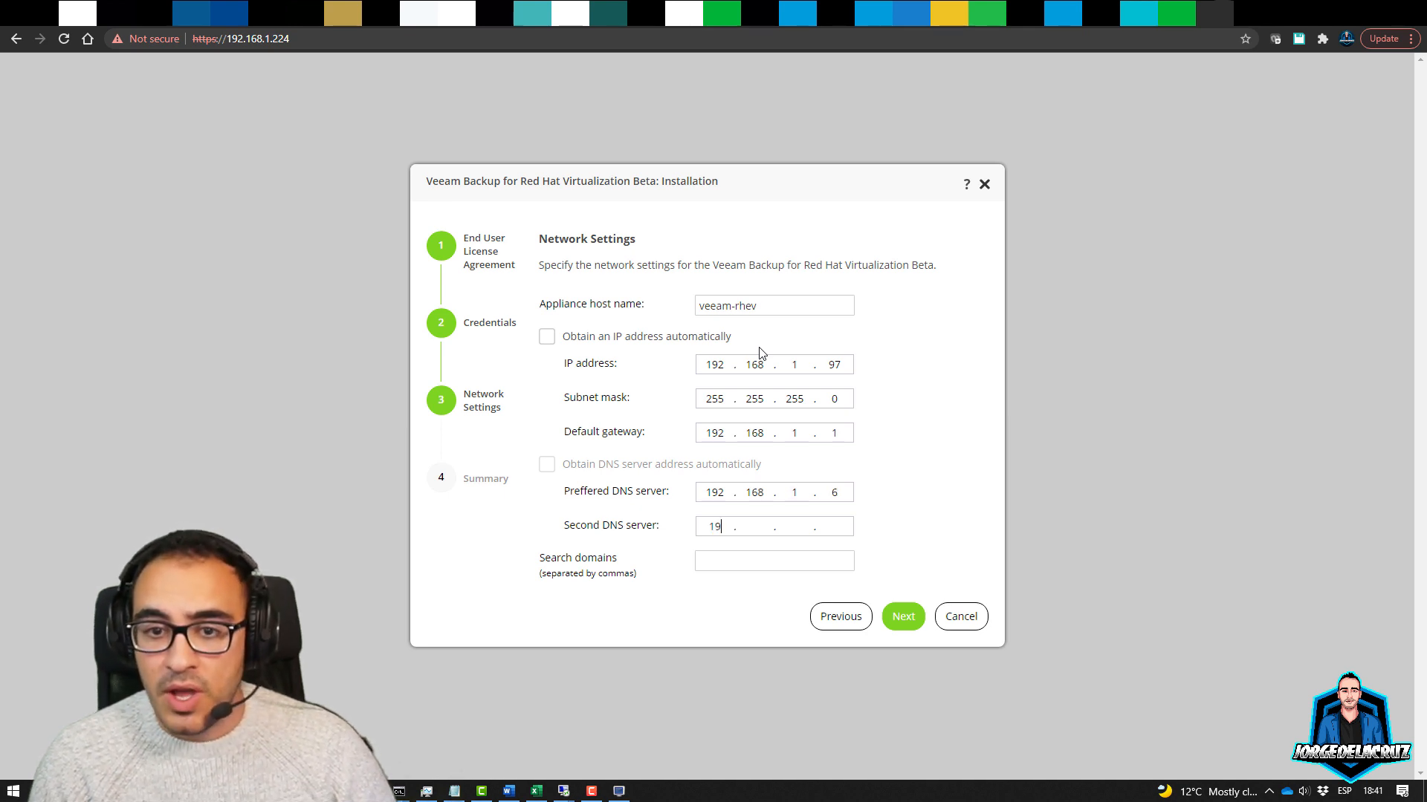
pyautogui.write('2.168.')
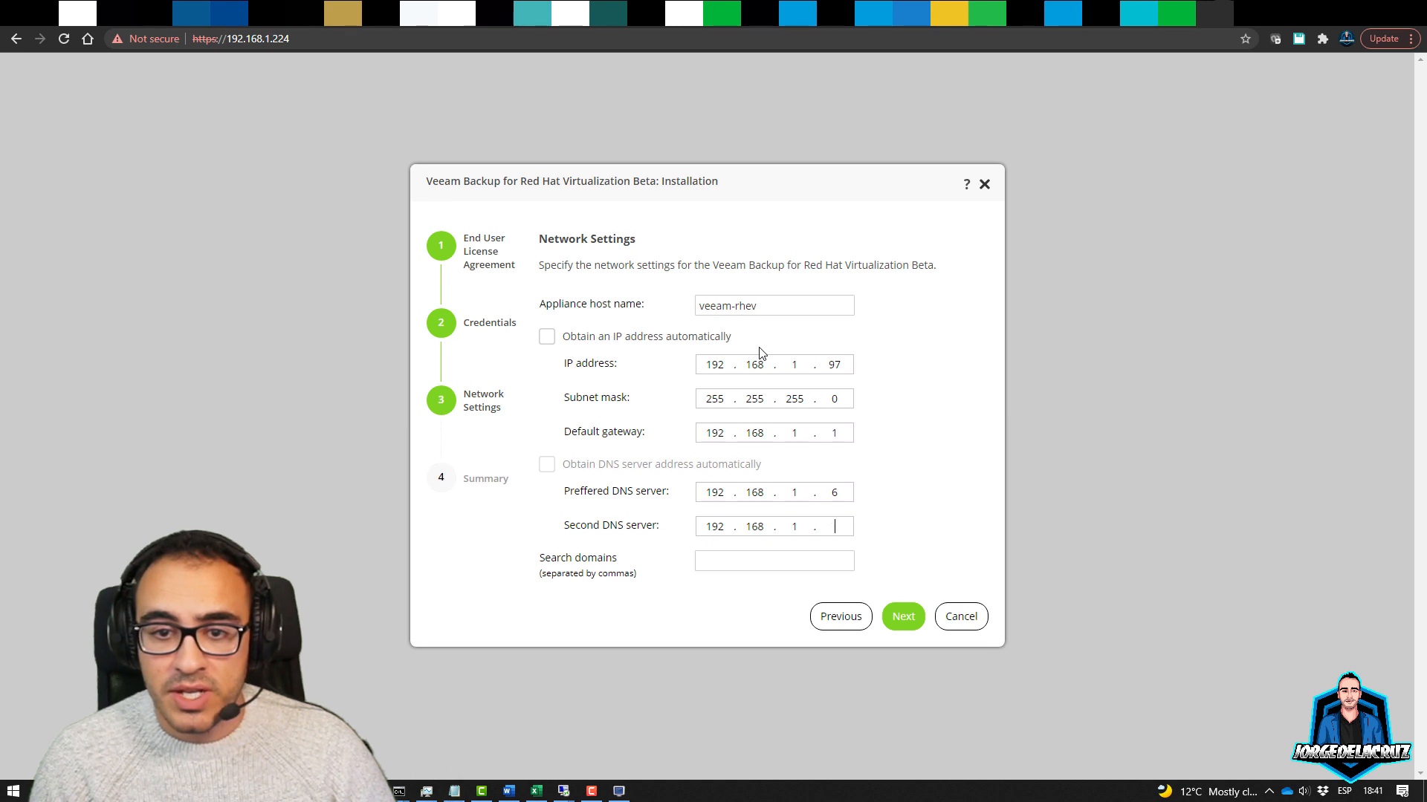
pyautogui.write('jorged')
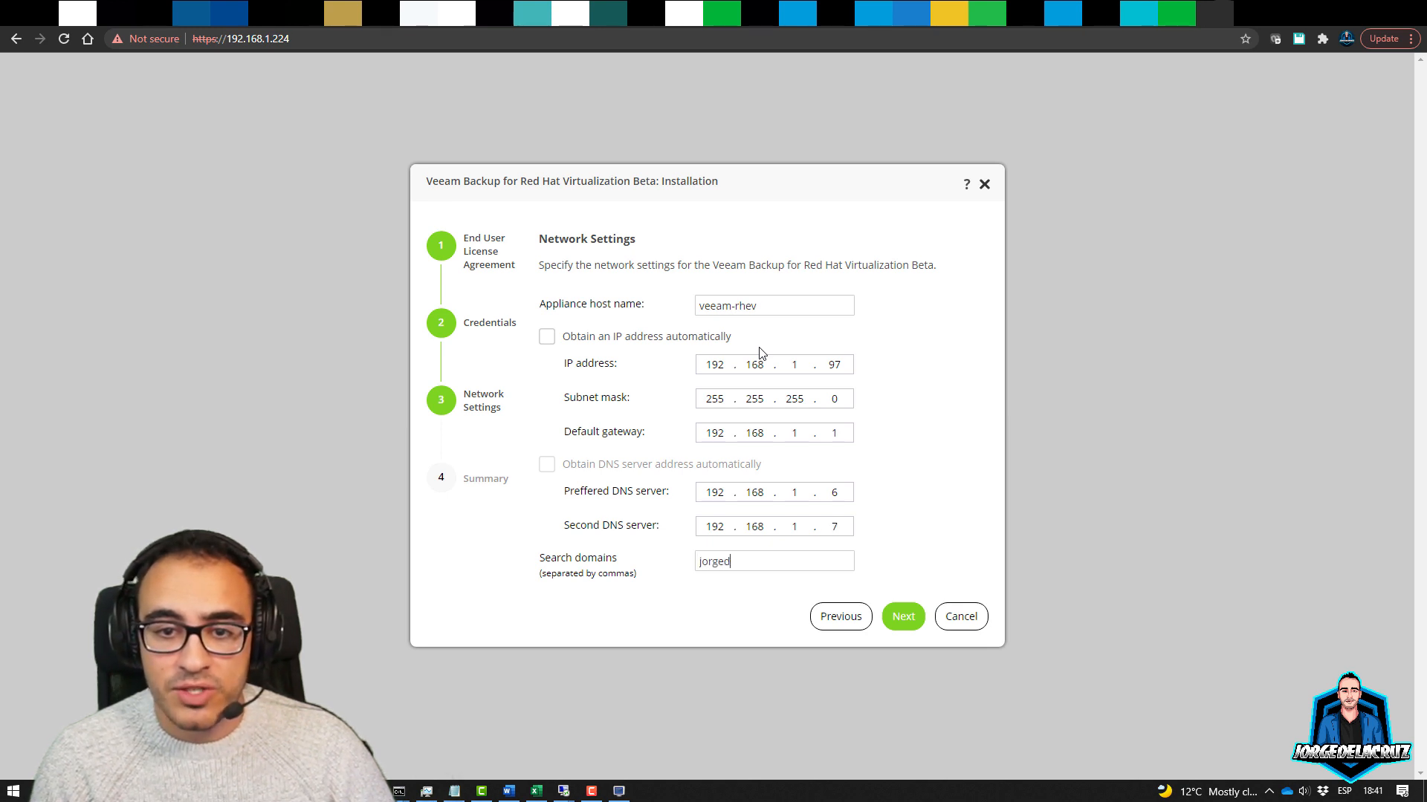
pyautogui.write('elacru')
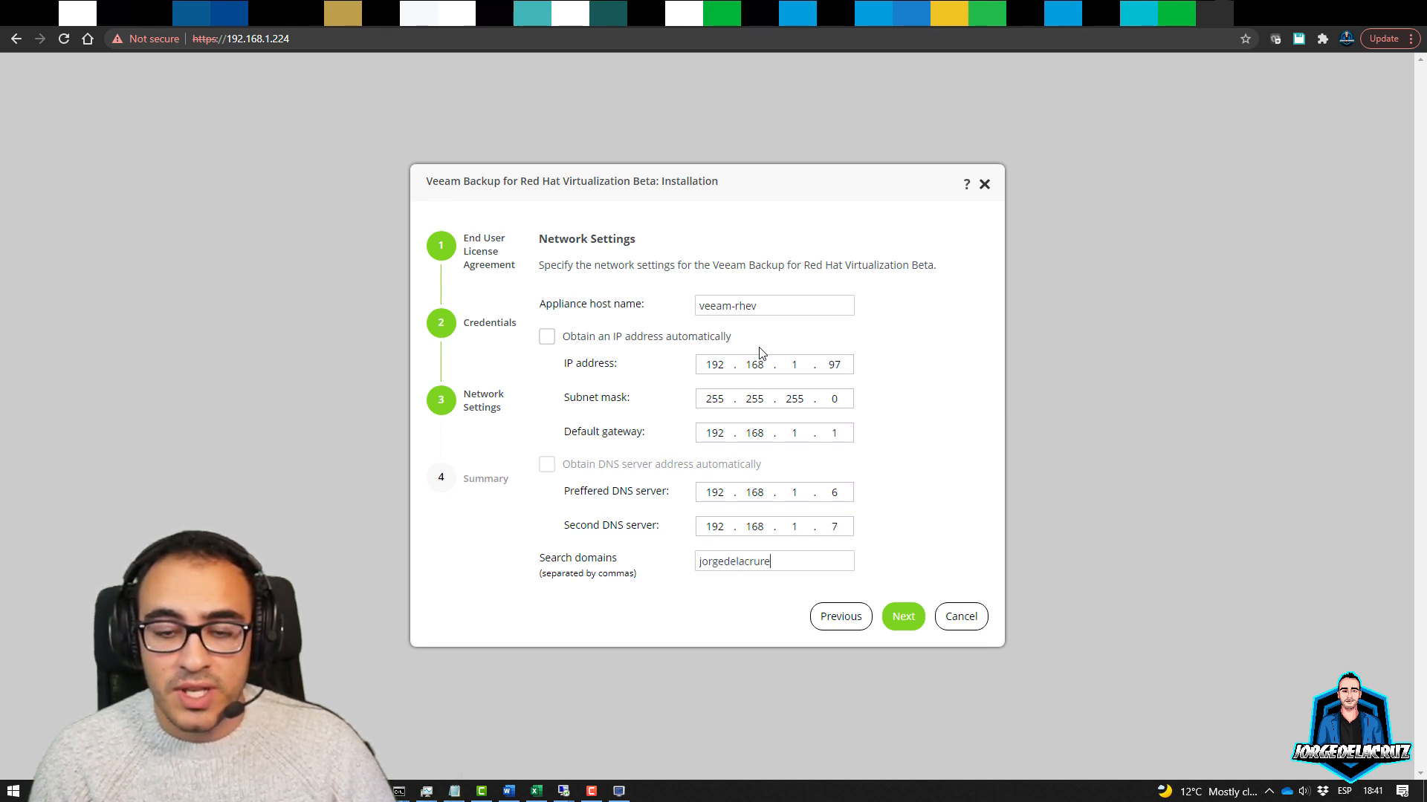
pyautogui.write('z.es')
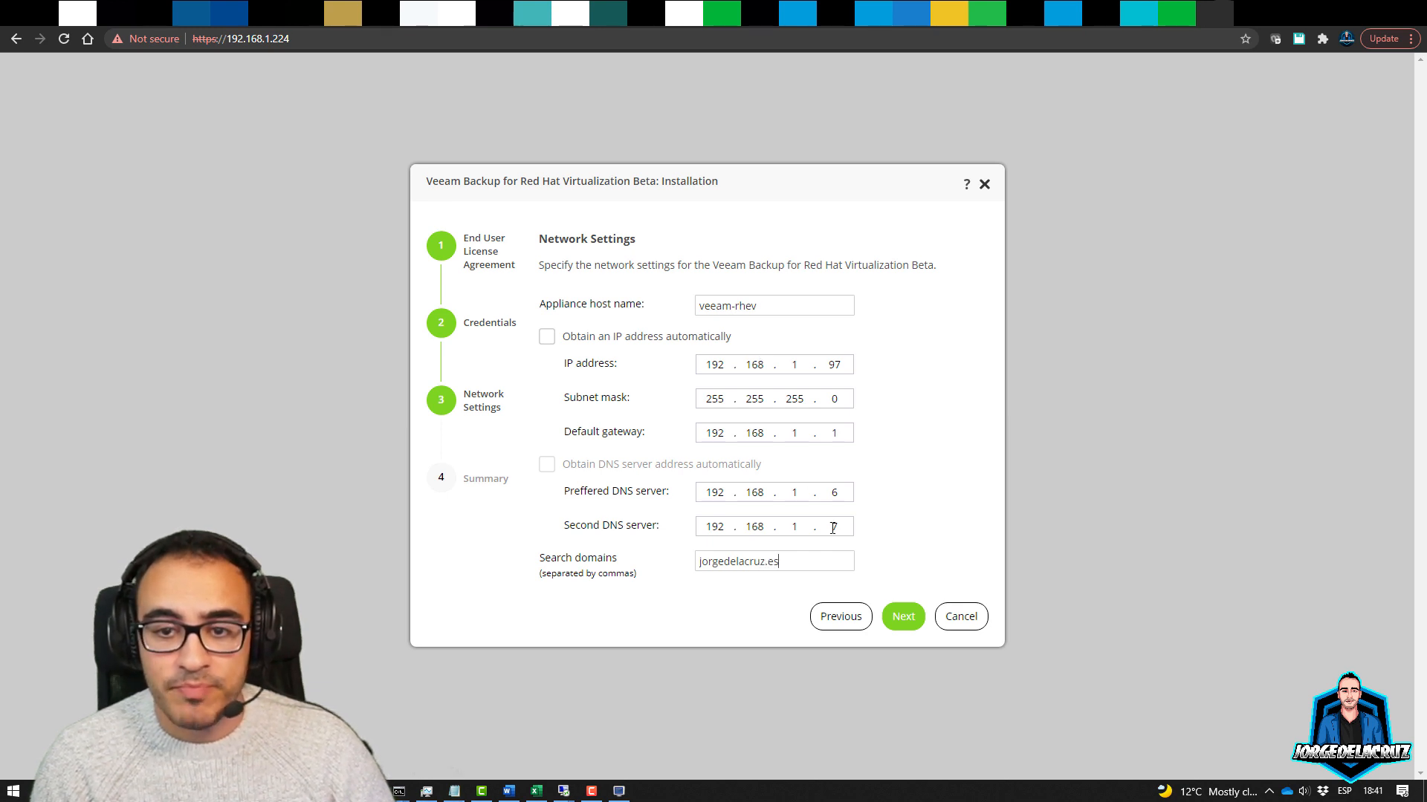
# Complete the installer and sign in at 192.168.1.97 as veeam with the new password
pyautogui.click(904, 617)
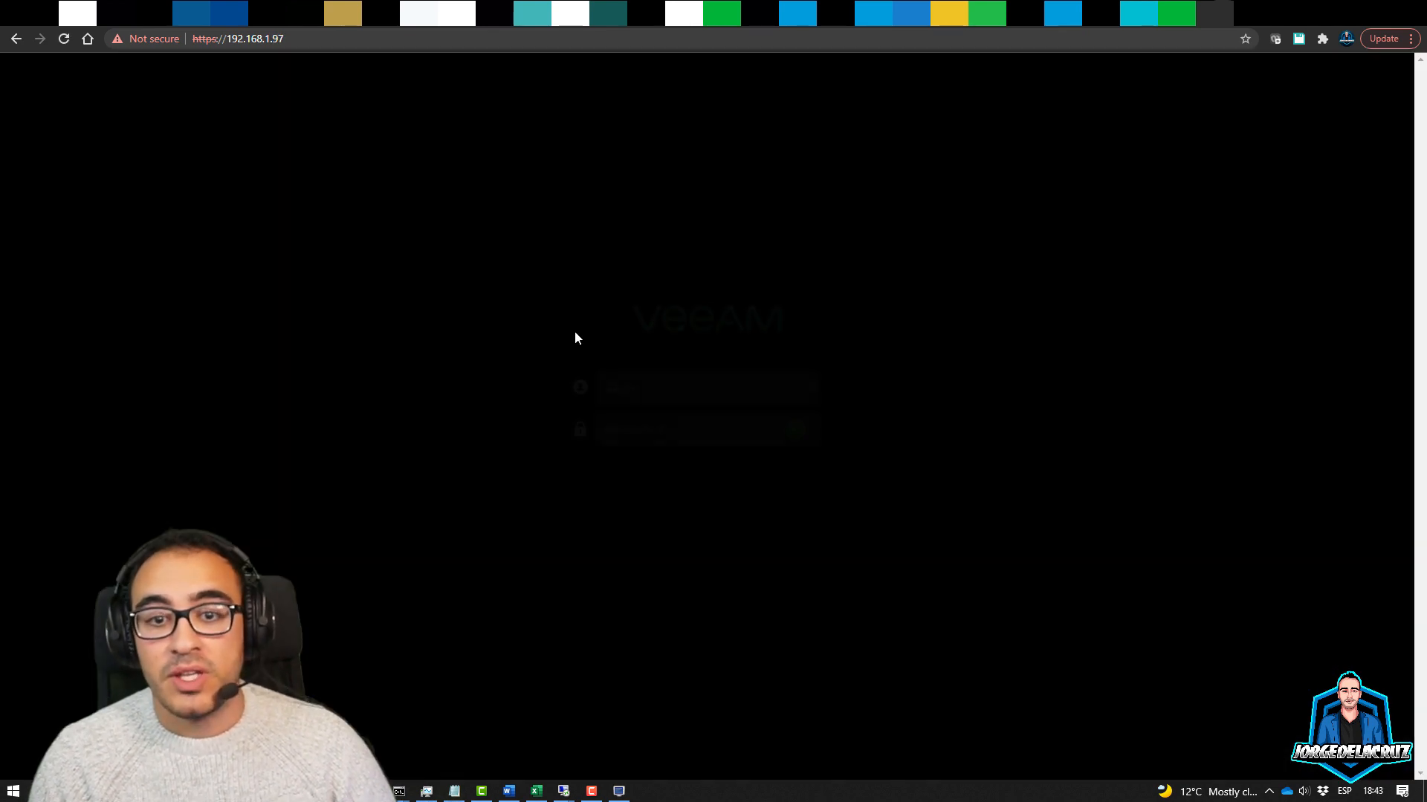
pyautogui.write('veeam')
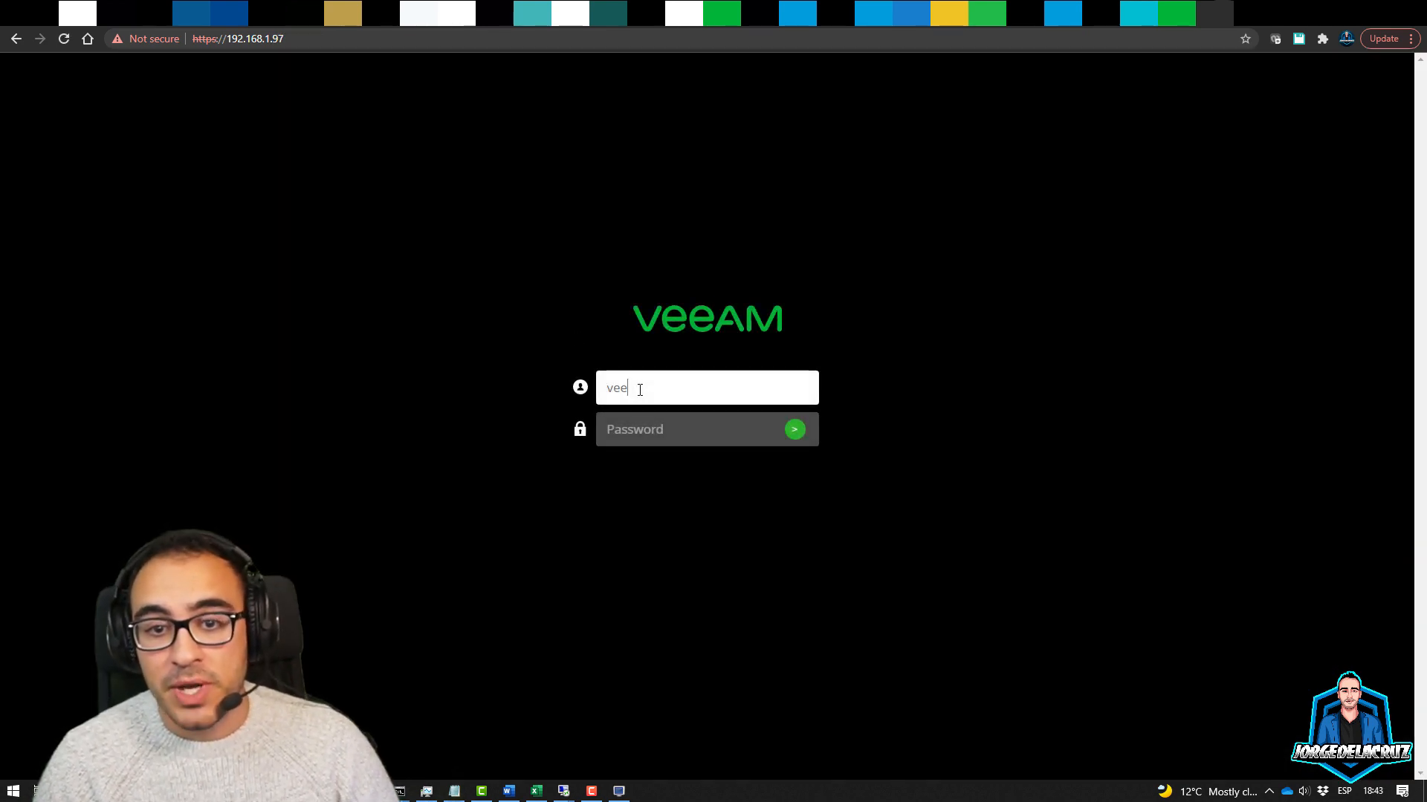
pyautogui.press('Tab')
pyautogui.write('veea')
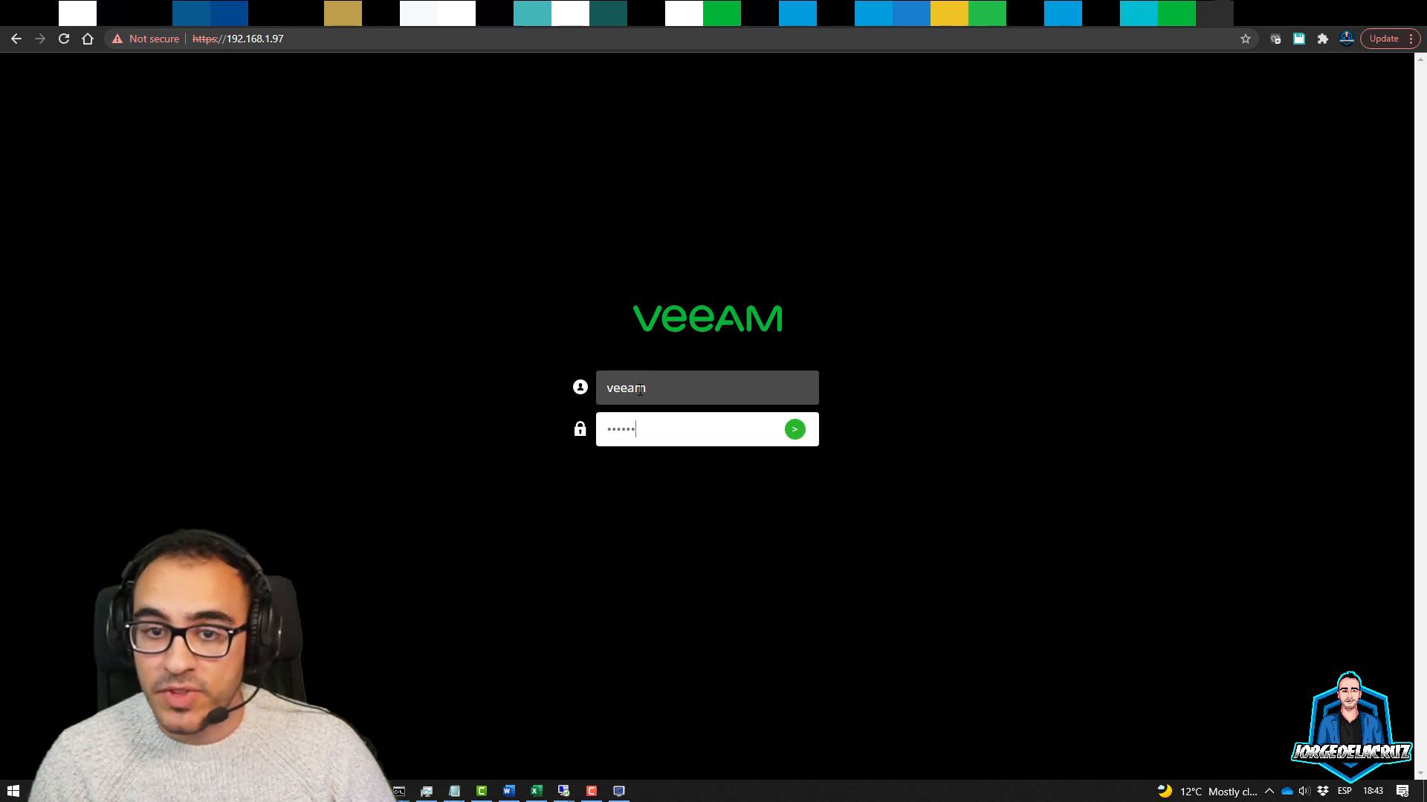
pyautogui.press('Return')
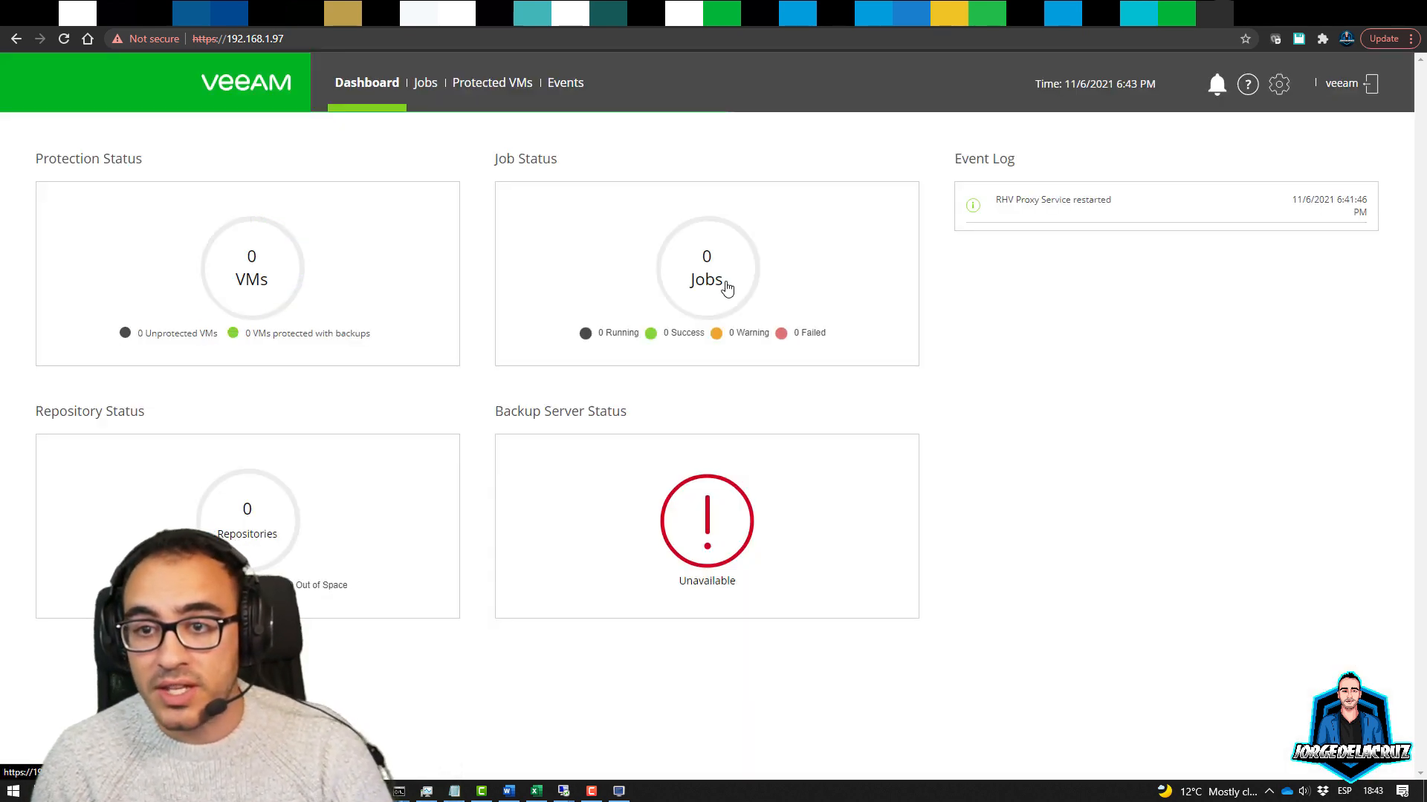
# Add a backup server by its veeam-vbr DNS name, keeping port 10006
pyautogui.click(1278, 87)
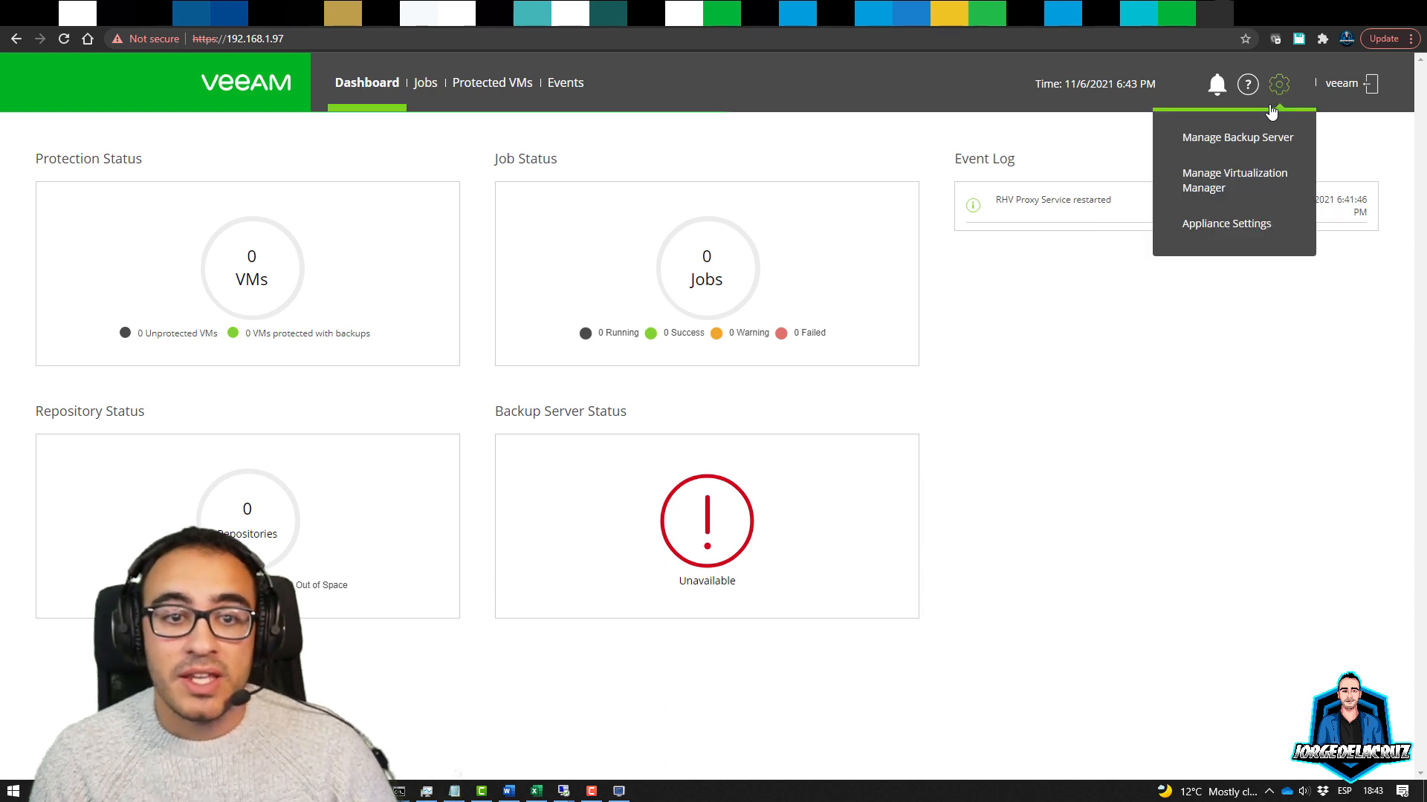
pyautogui.click(1243, 143)
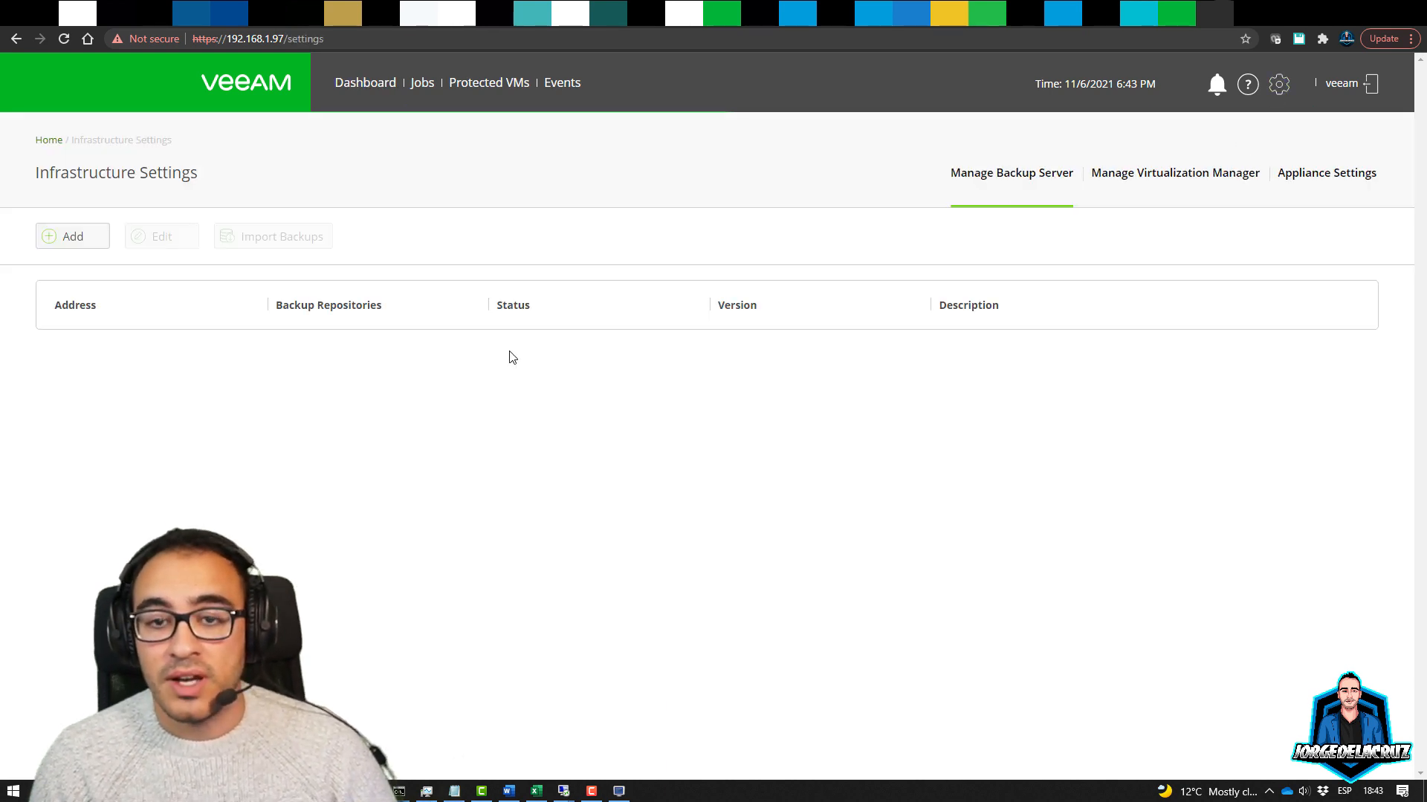
pyautogui.click(63, 237)
pyautogui.click(702, 234)
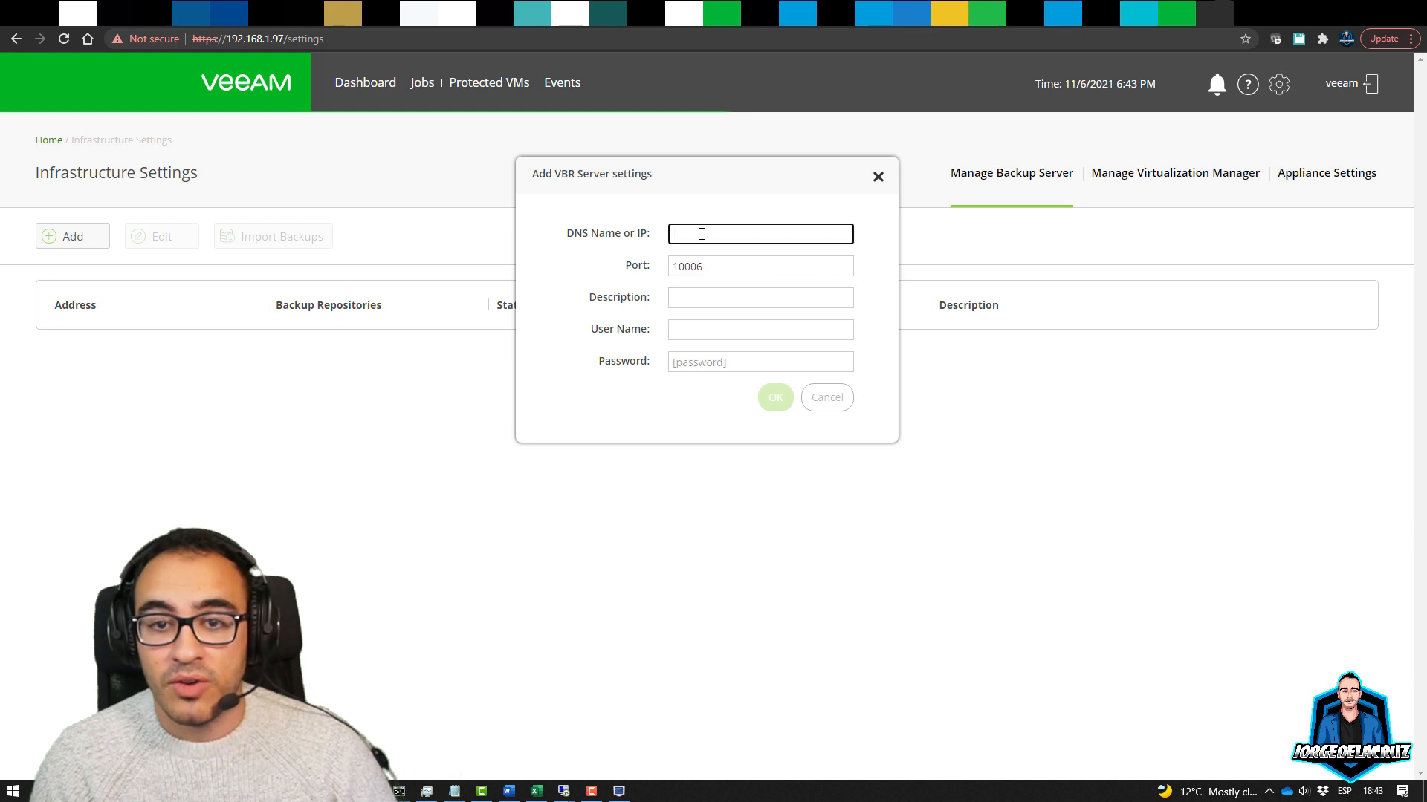
pyautogui.write('veeam')
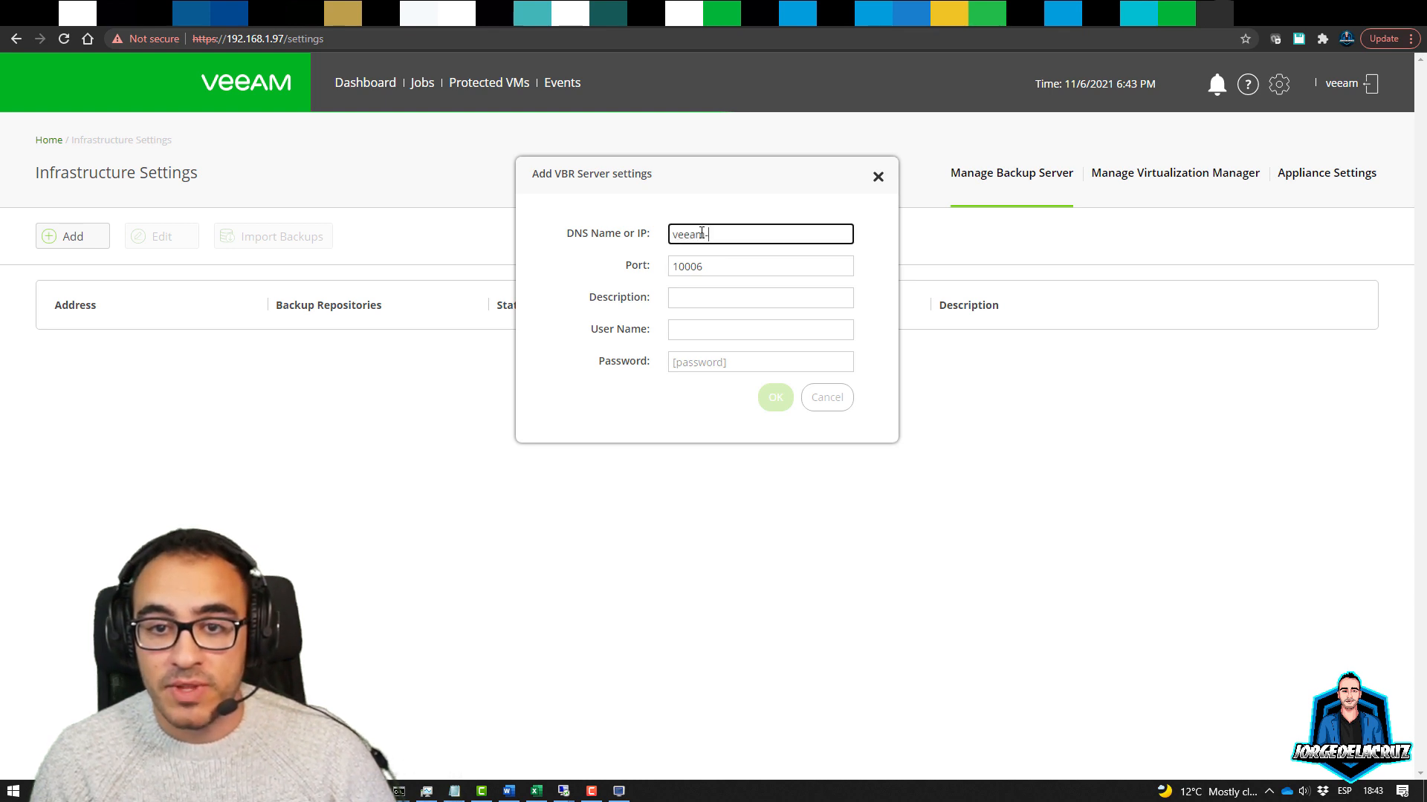
pyautogui.write('-vbr.jorge')
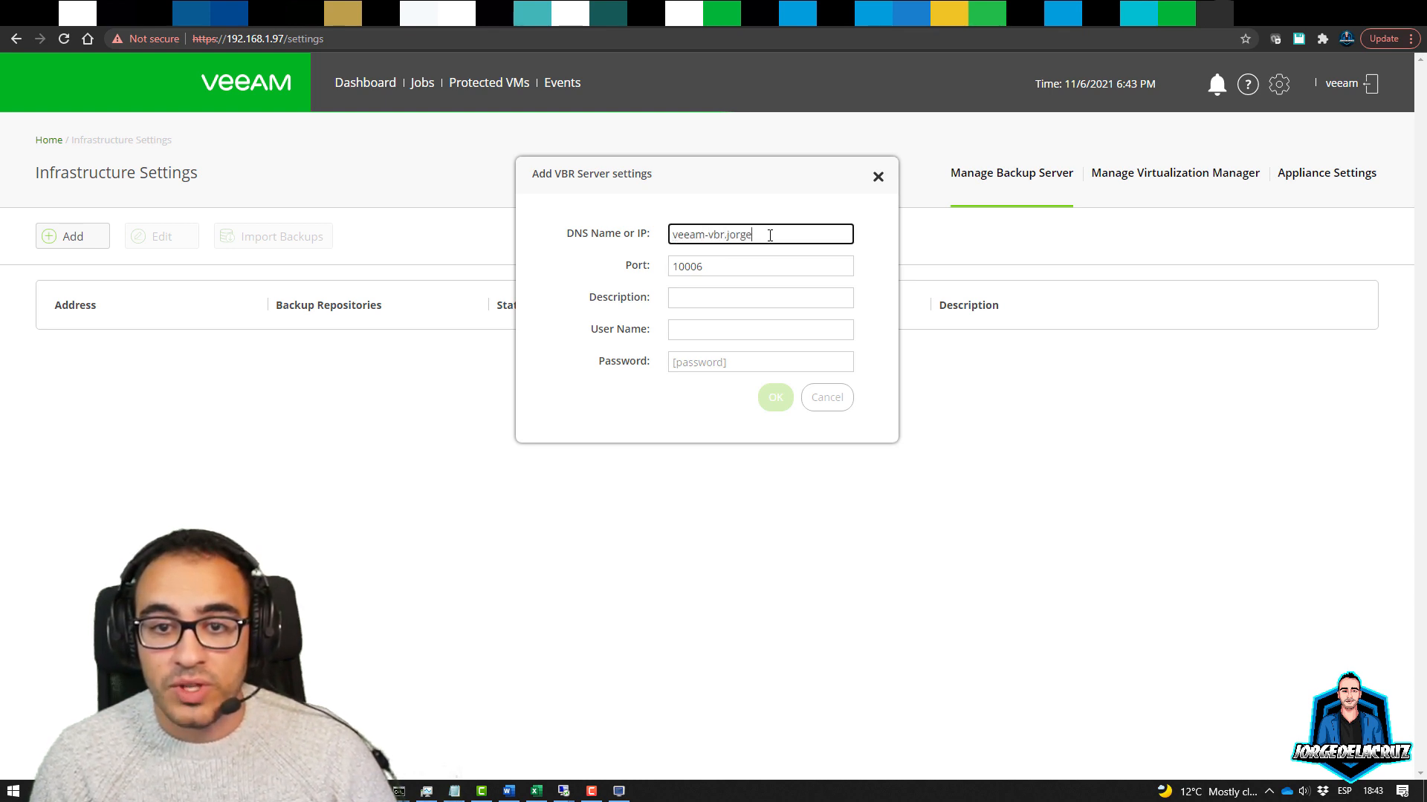
pyautogui.write('delacruz.es')
pyautogui.press('Tab')
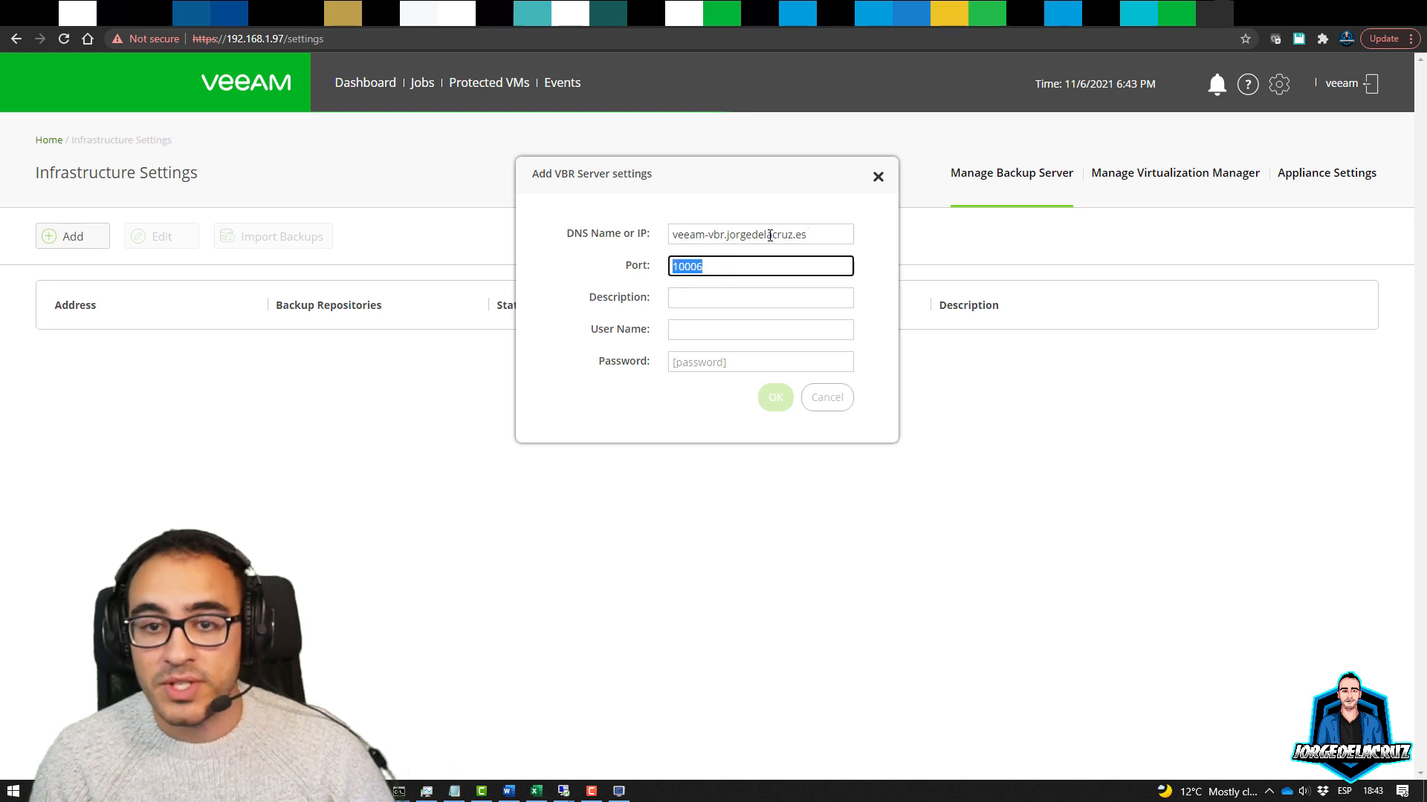
pyautogui.press('Tab')
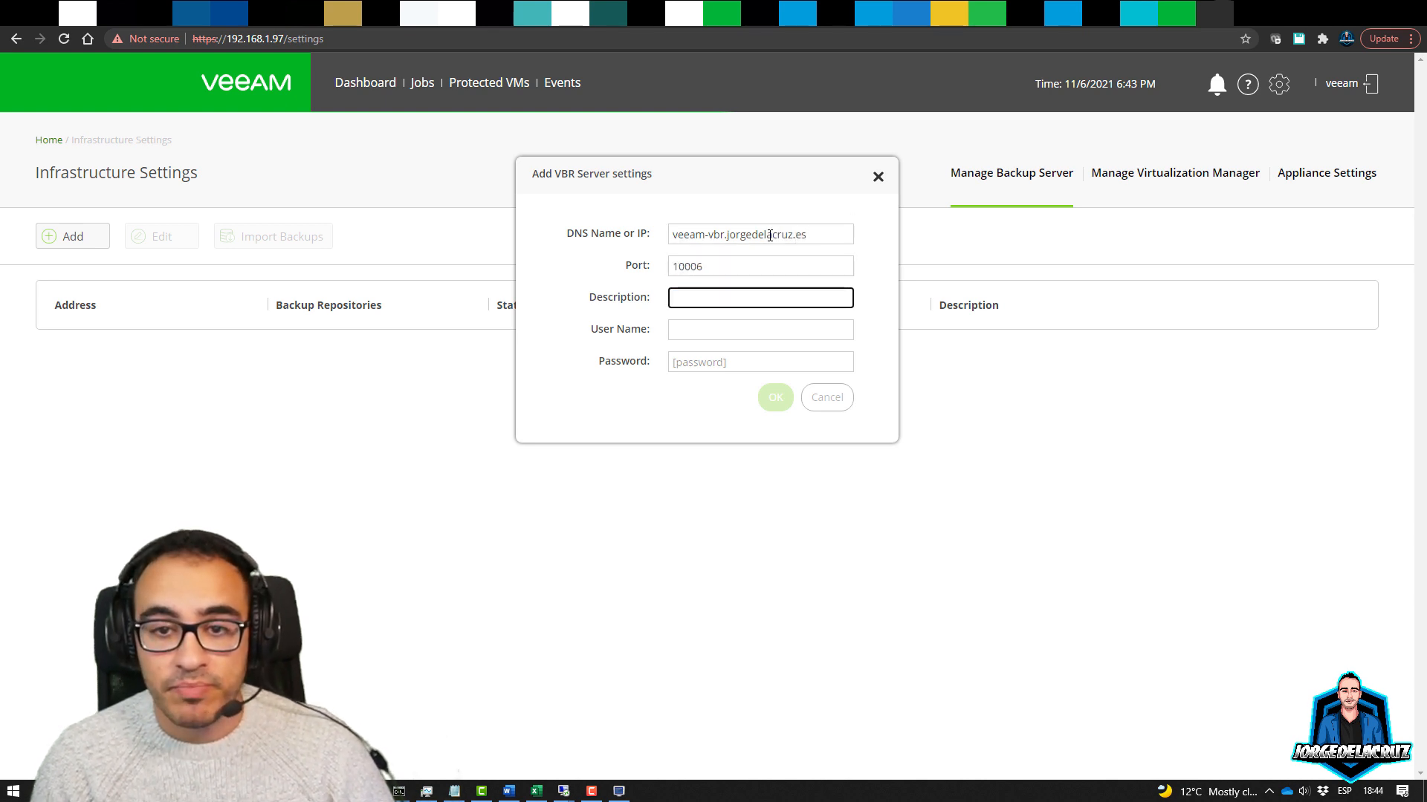
# Give it description Veeam VBR plus the administrator user name and password, and confirm
pyautogui.write('Veeam ')
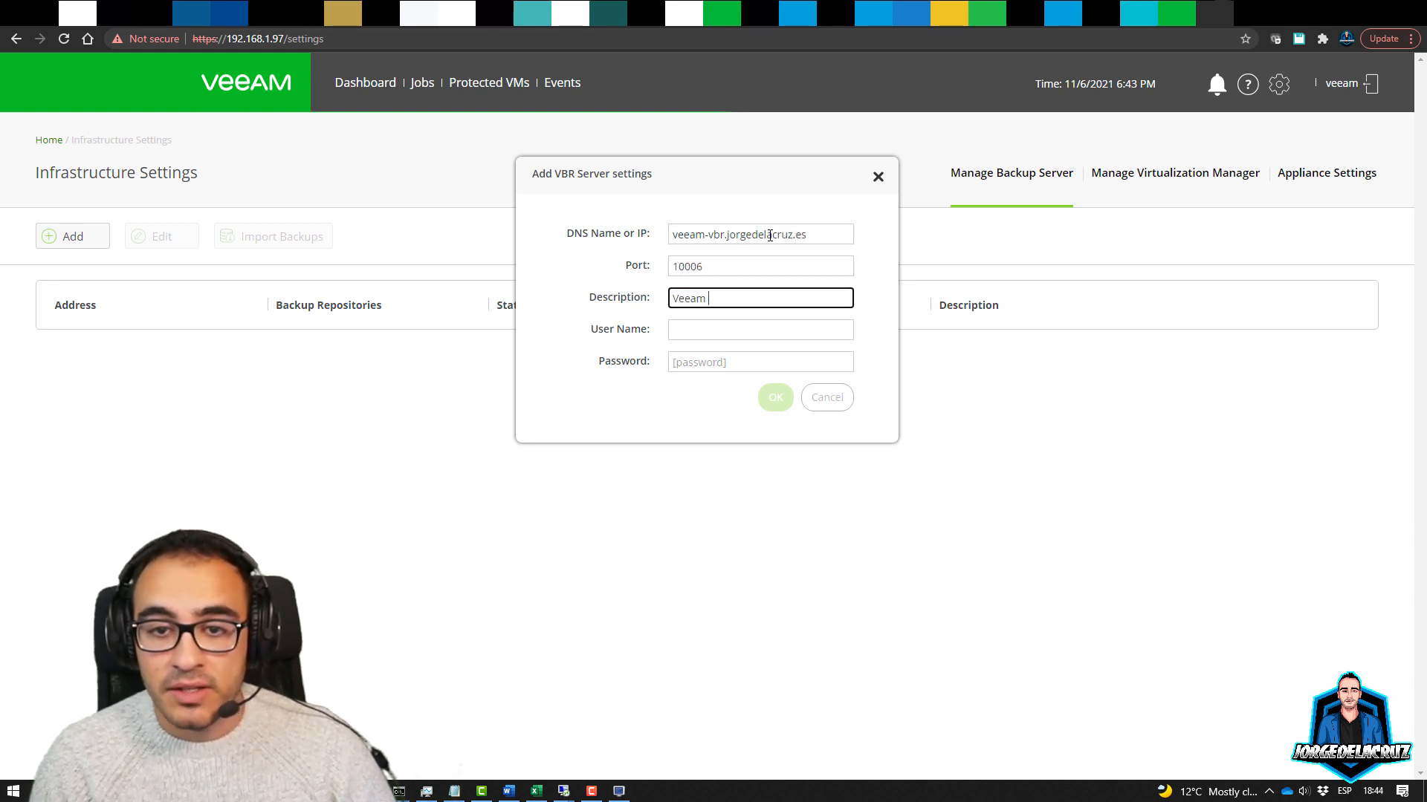
pyautogui.write('VBR')
pyautogui.press('Tab')
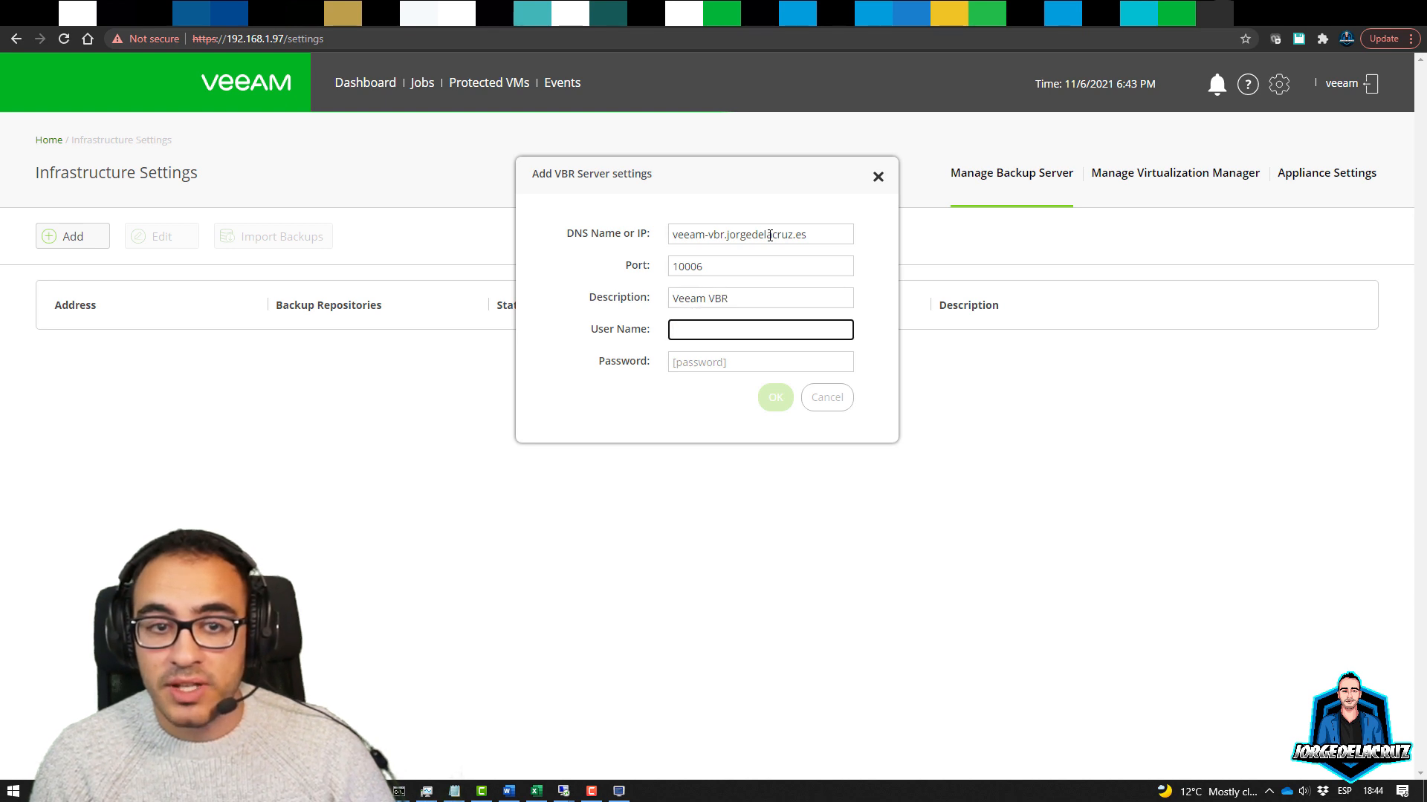
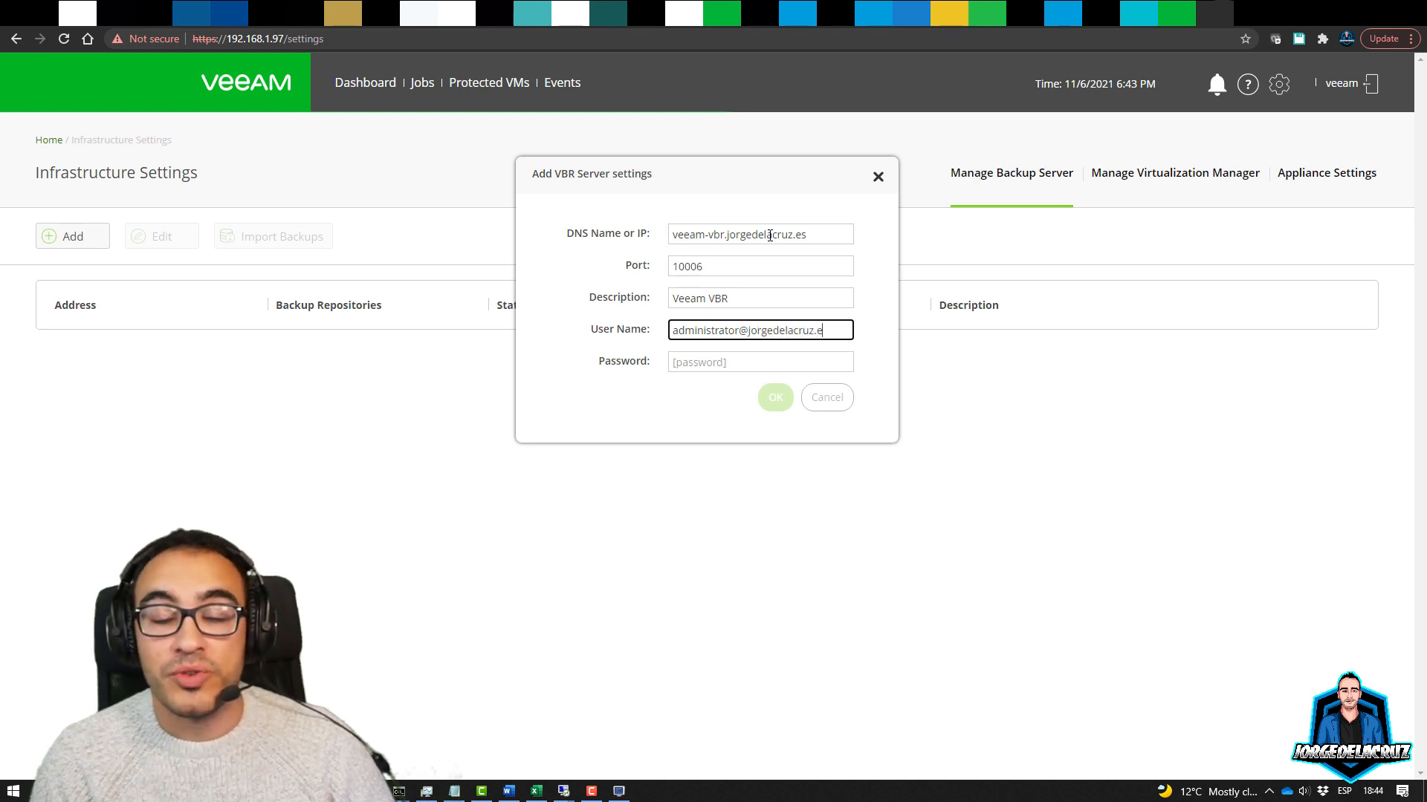
pyautogui.press('Tab')
pyautogui.write('**********')
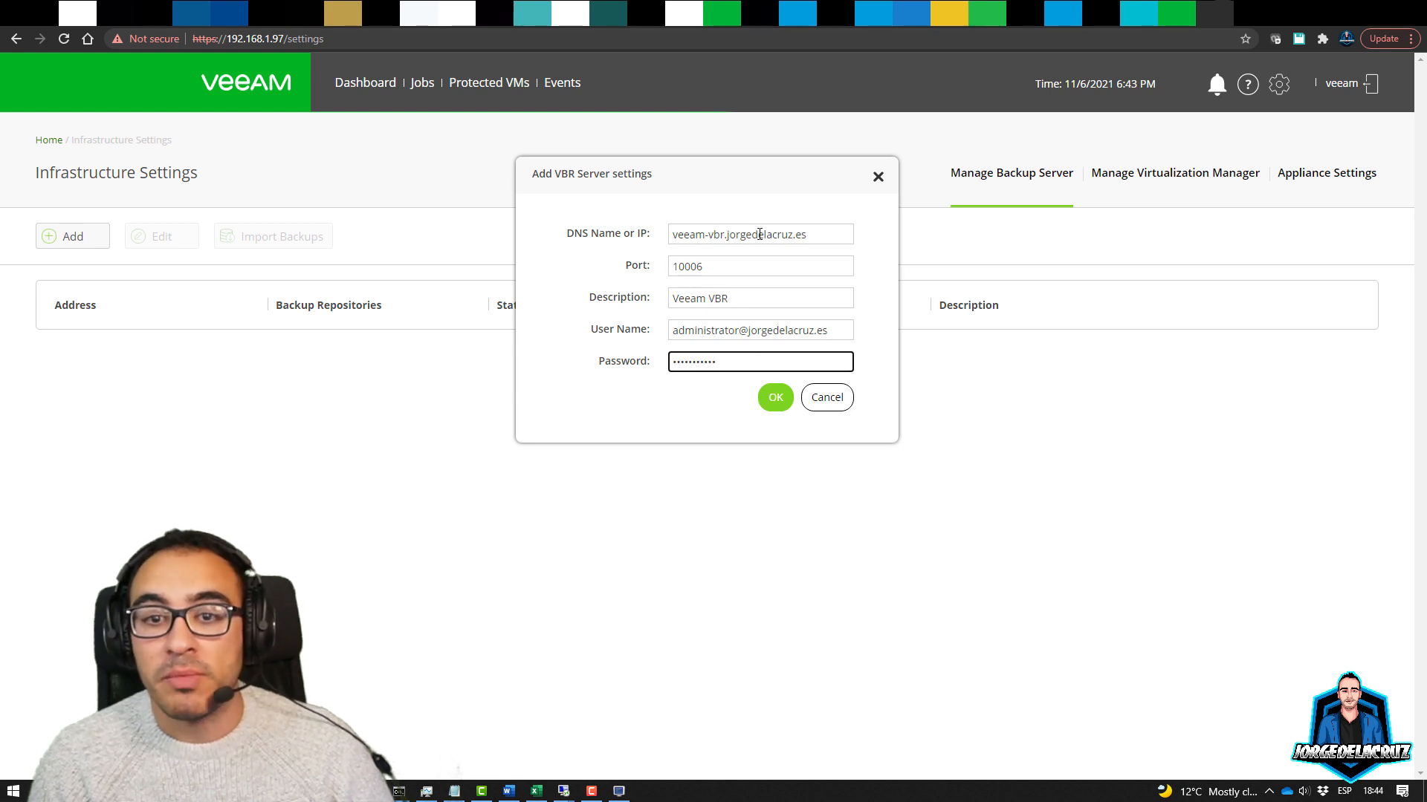
pyautogui.click(775, 399)
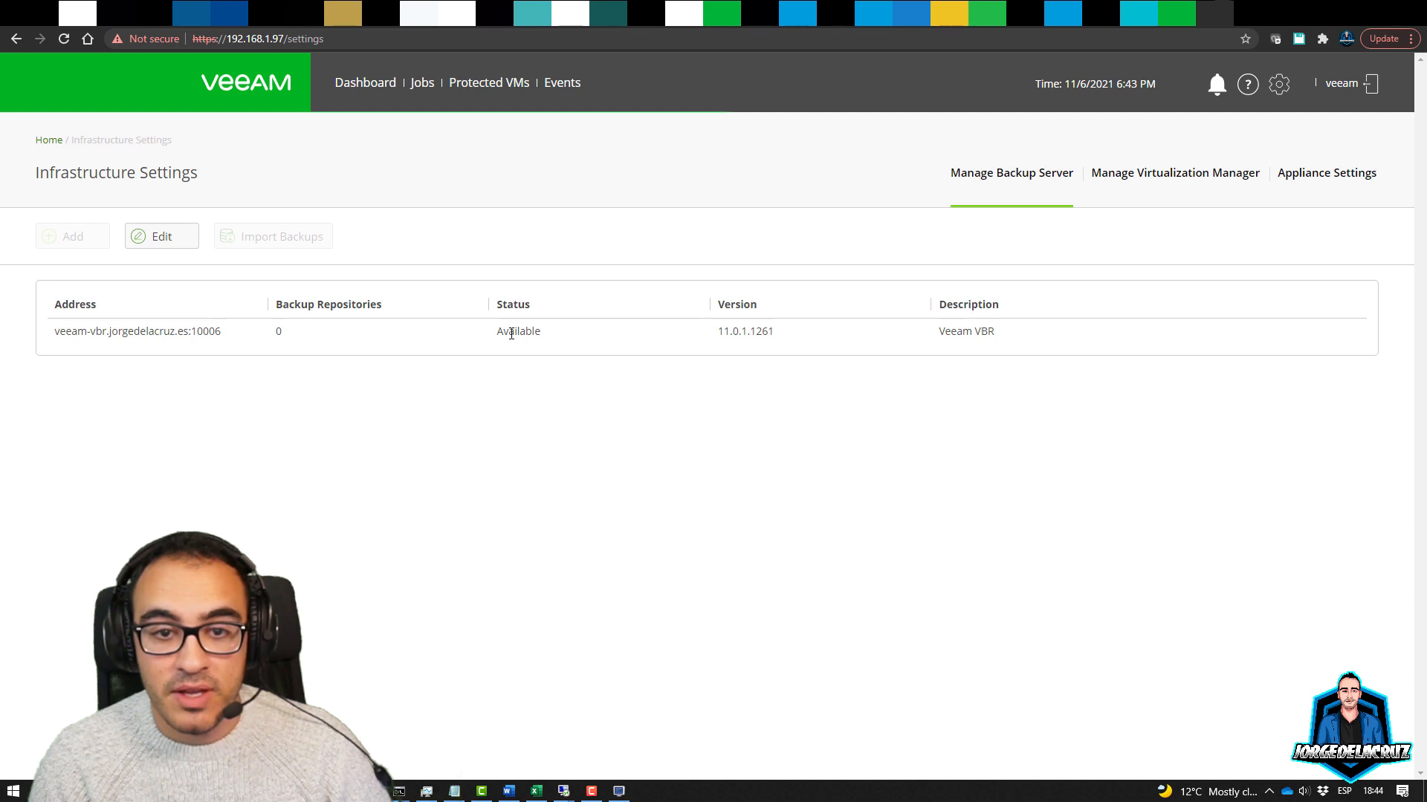
# Verify the server shows Available, version 11.0.1.1261, with 2 repositories
pyautogui.moveTo(512, 333); pyautogui.dragTo(601, 337)
pyautogui.moveTo(725, 334); pyautogui.dragTo(837, 336)
pyautogui.click(491, 533)
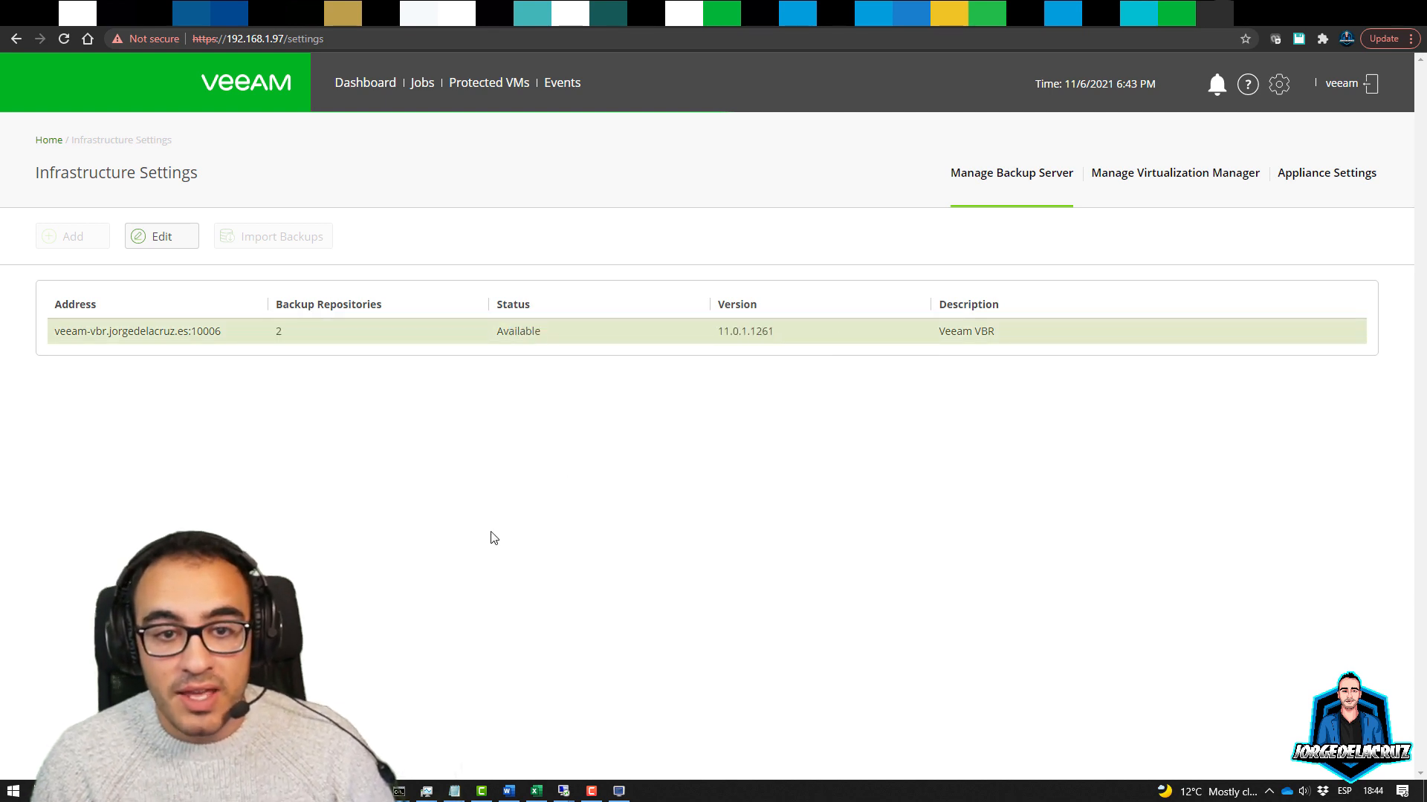
pyautogui.click(302, 461)
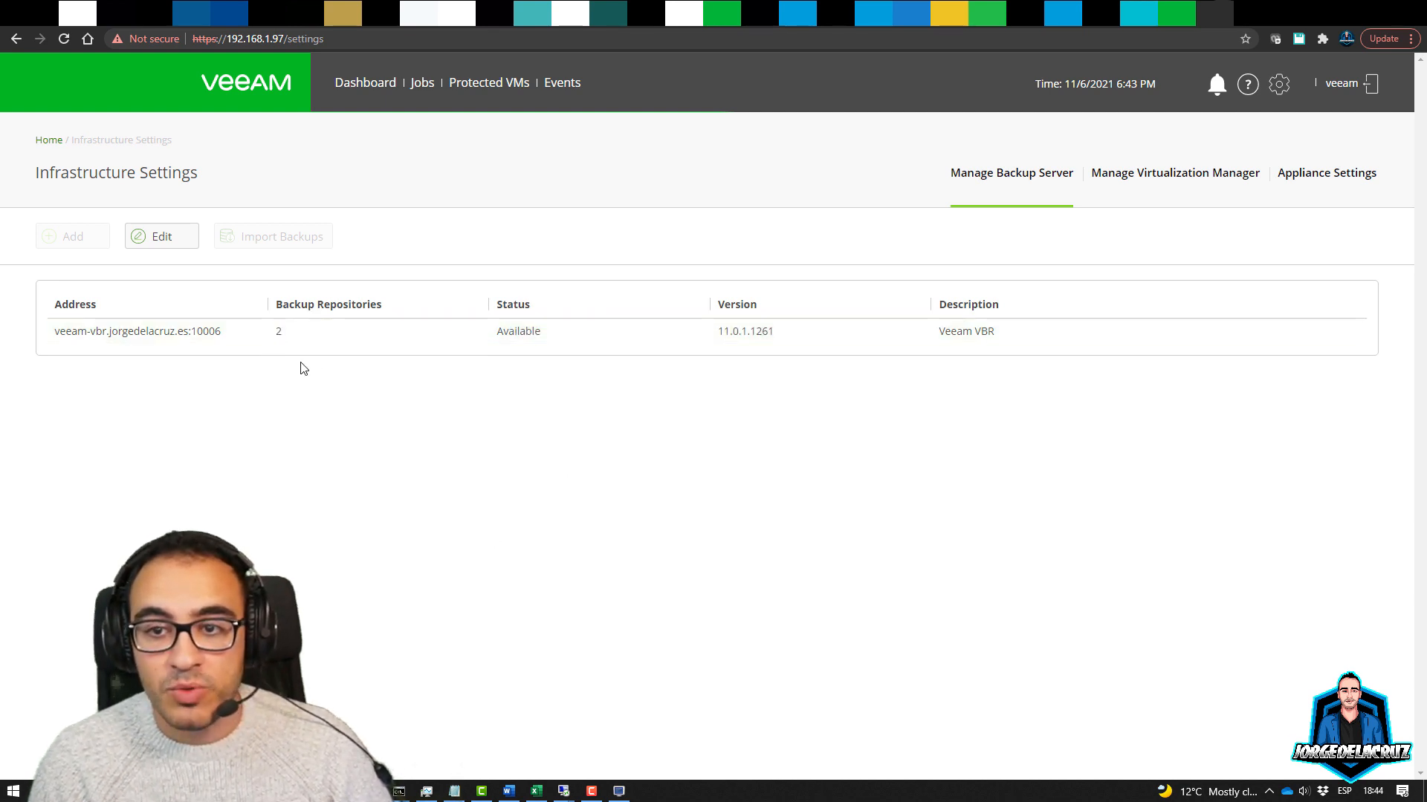
# Add a virtualization manager with the pasted oVirt engine address, trailing slash removed
pyautogui.click(1138, 171)
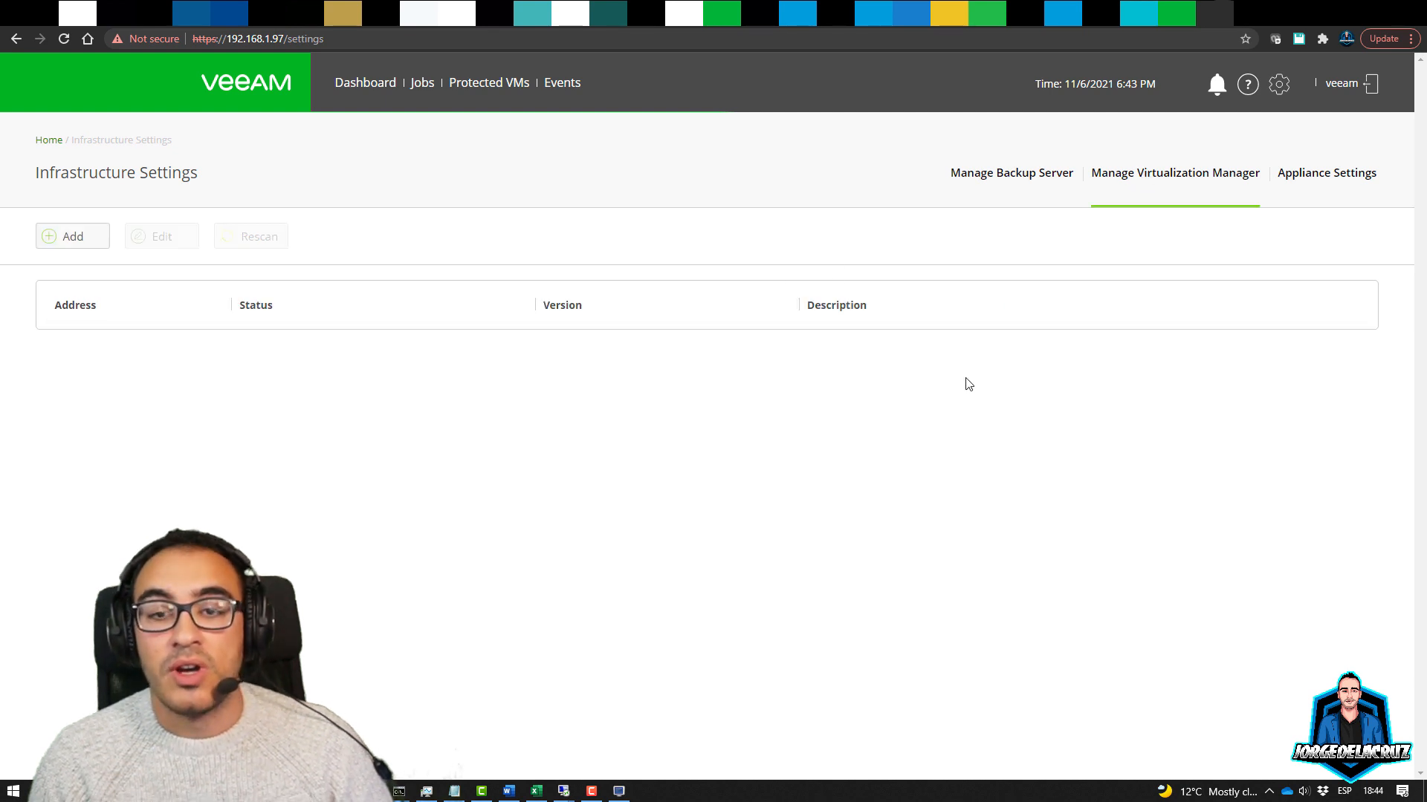
pyautogui.click(73, 236)
pyautogui.click(714, 221)
pyautogui.write('ovirt-engine-nested.jorgedelacruz.es/')
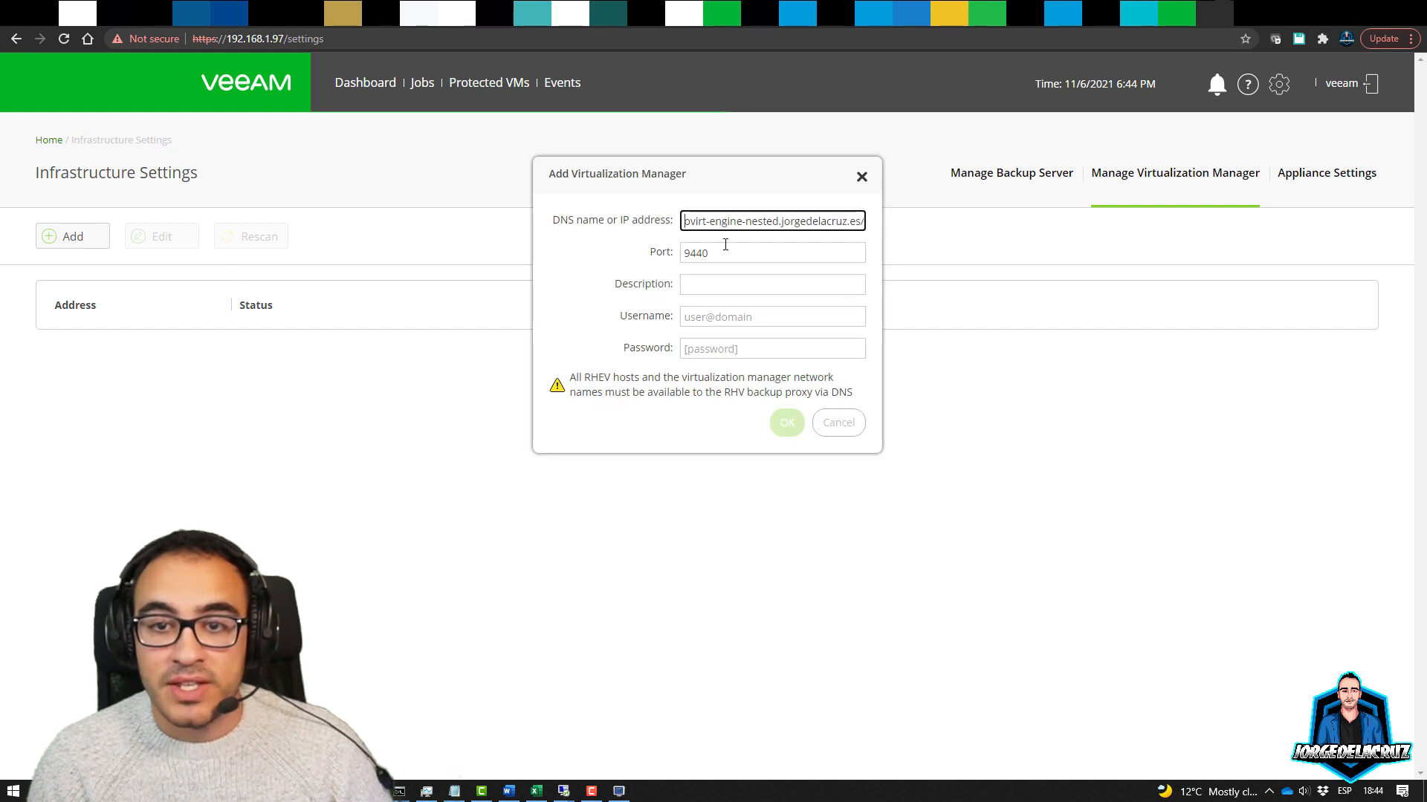
pyautogui.moveTo(779, 223); pyautogui.dragTo(883, 234)
pyautogui.click(854, 221)
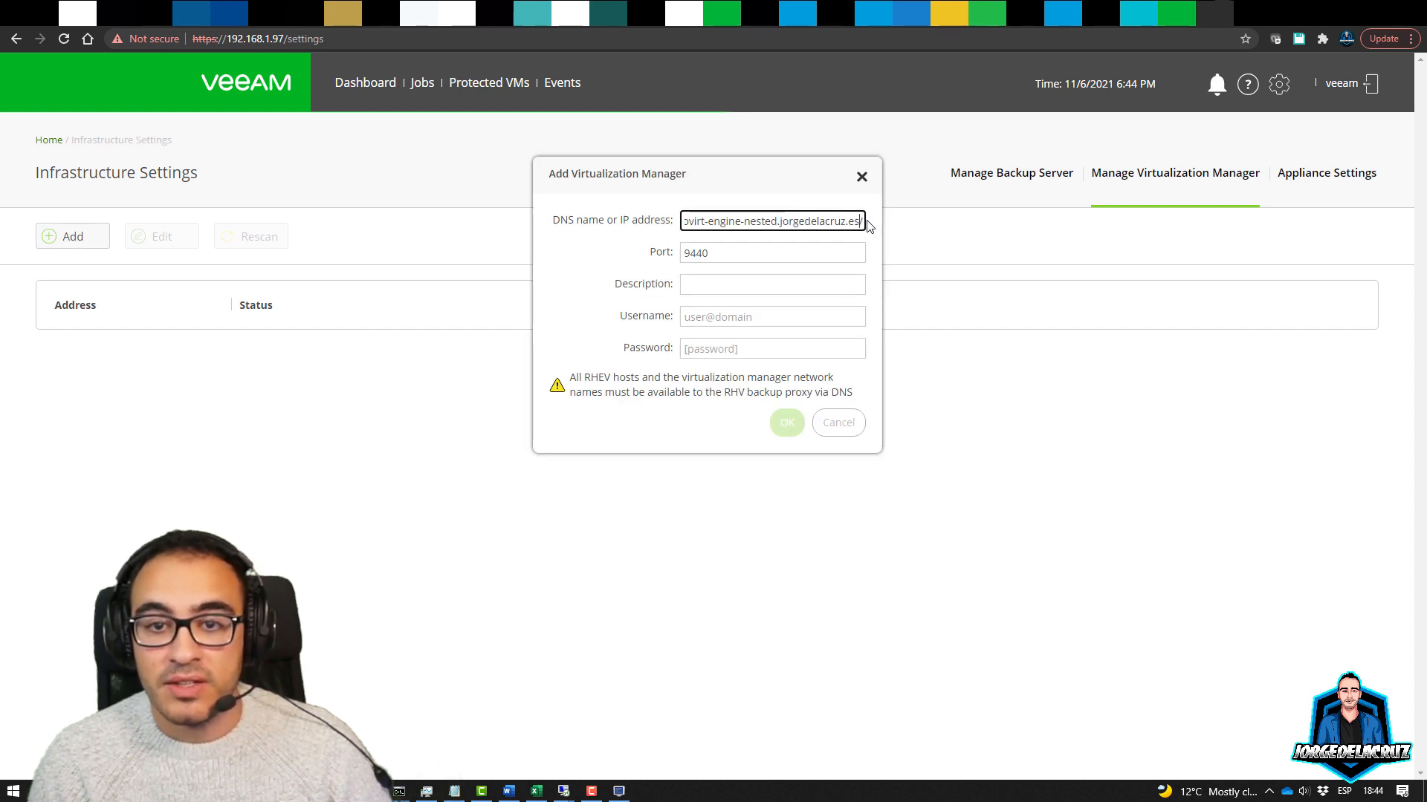
pyautogui.press('BackSpace')
# Set description OVIRT Cluster, user admin@internal, and the engine password
pyautogui.click(717, 283)
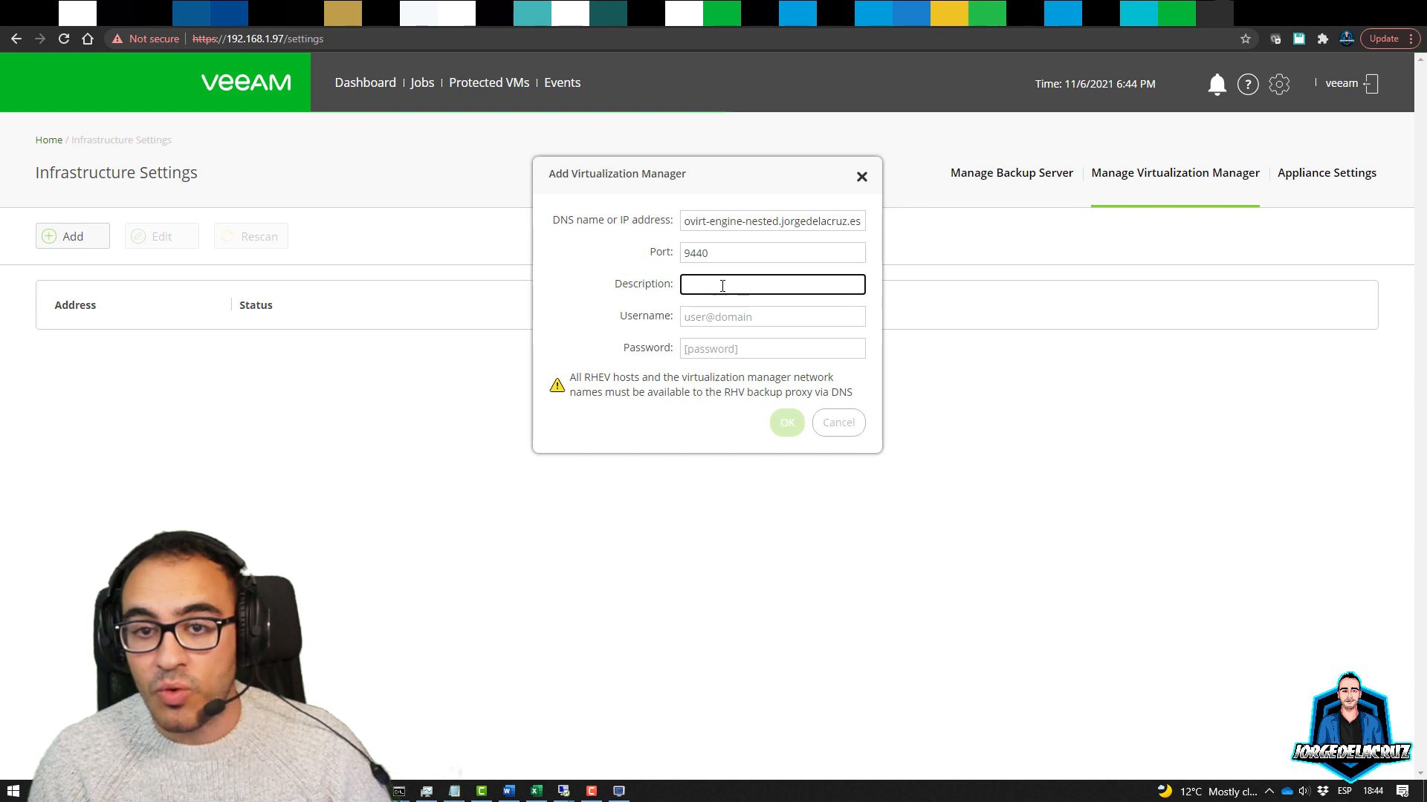
pyautogui.write('OVIRT Clu')
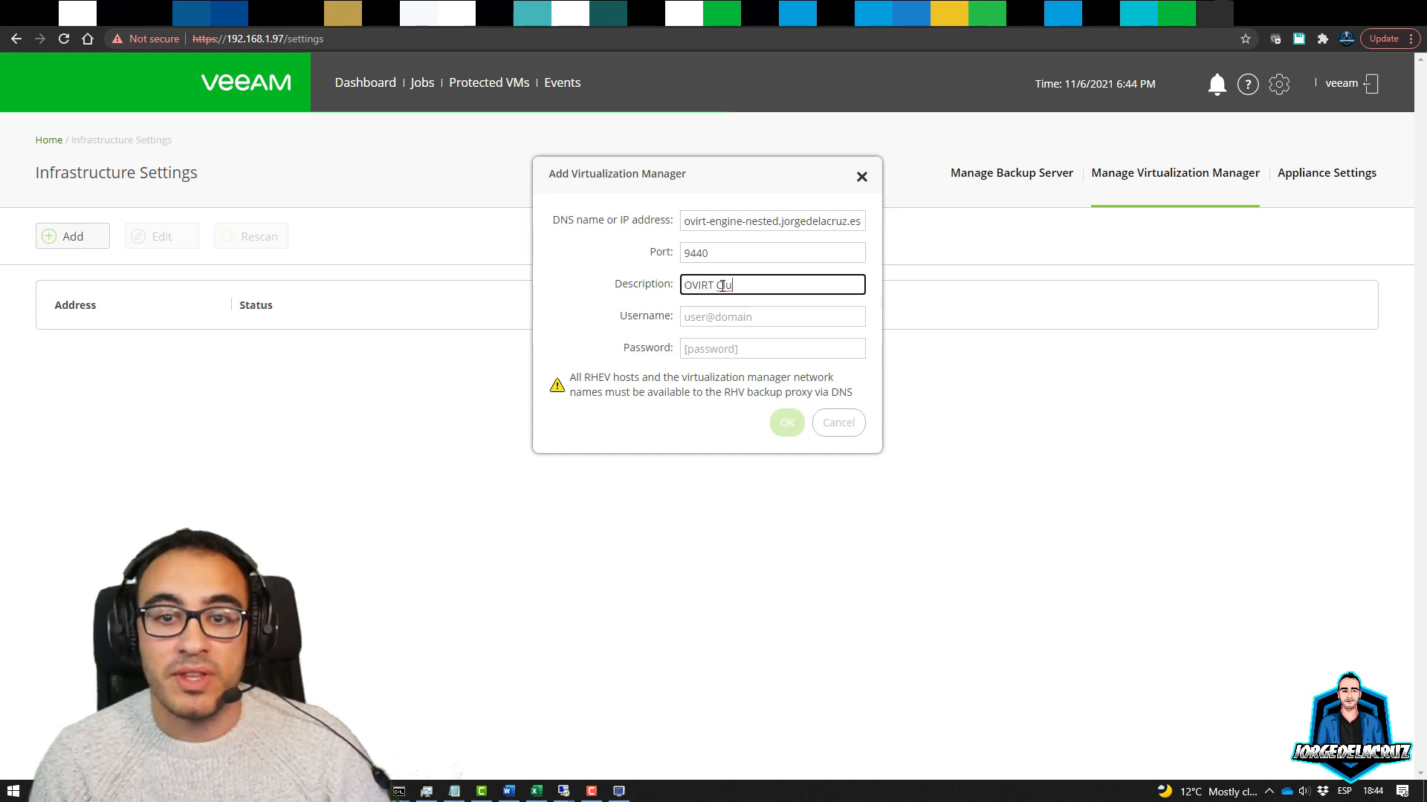
pyautogui.press('BackSpace')
pyautogui.press('BackSpace')
pyautogui.press('BackSpace')
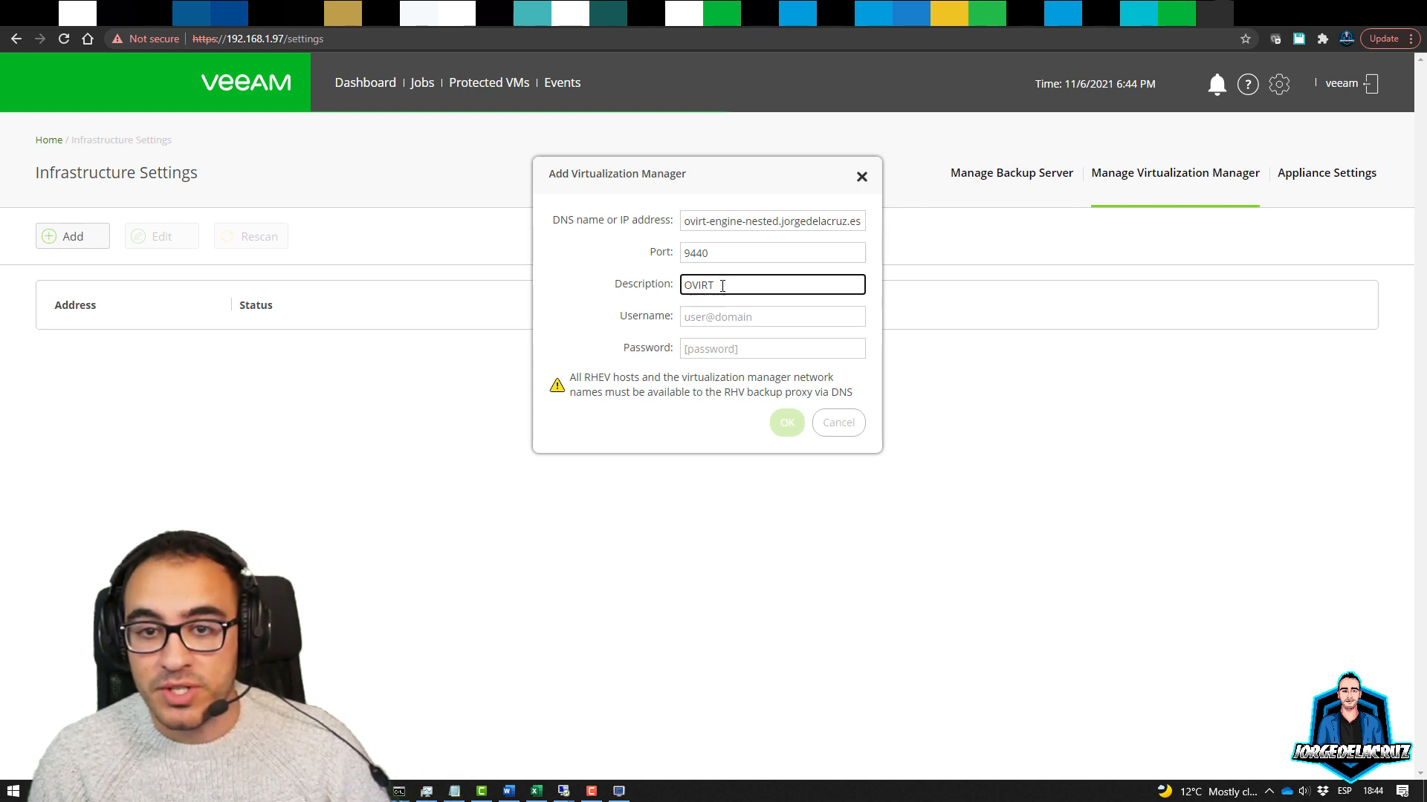
pyautogui.write('C')
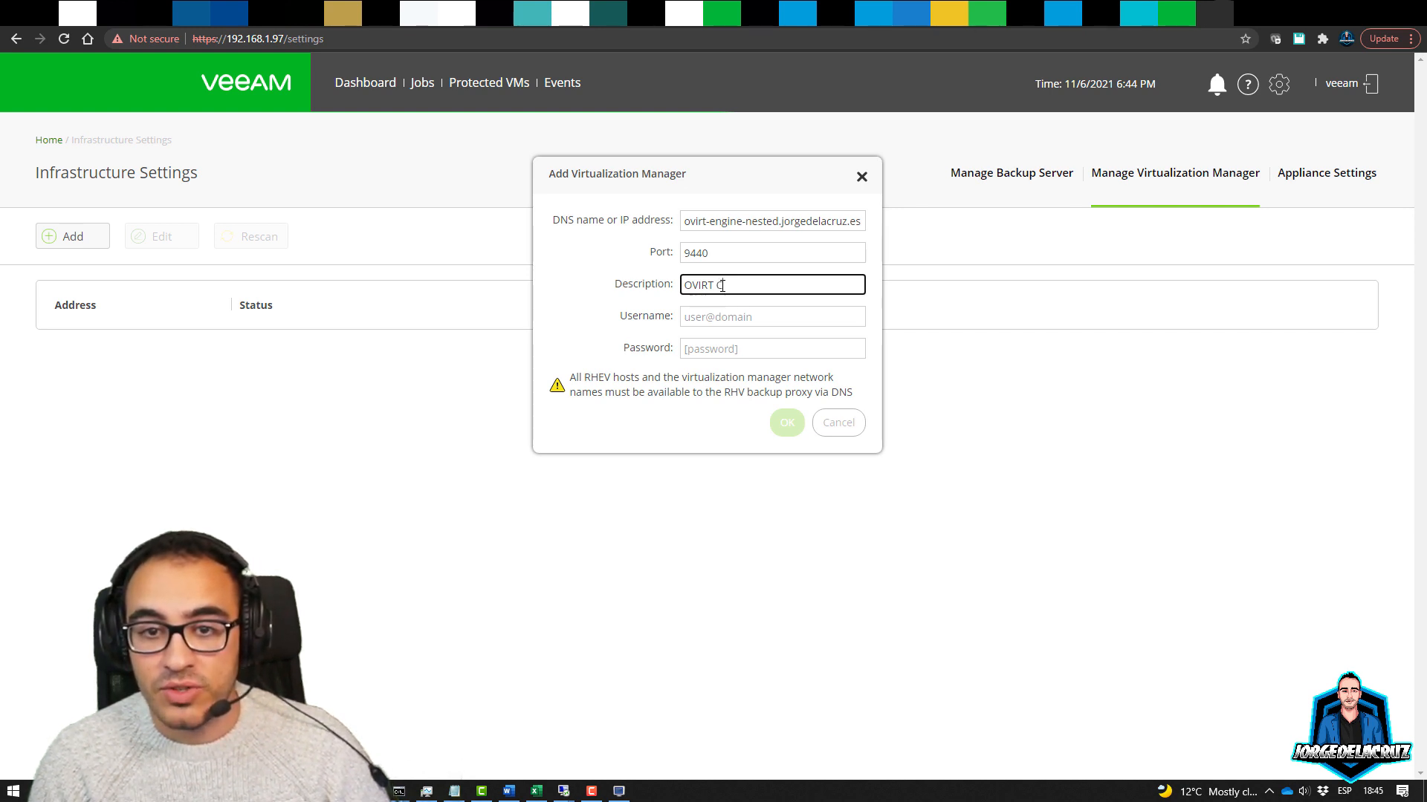
pyautogui.write('luster')
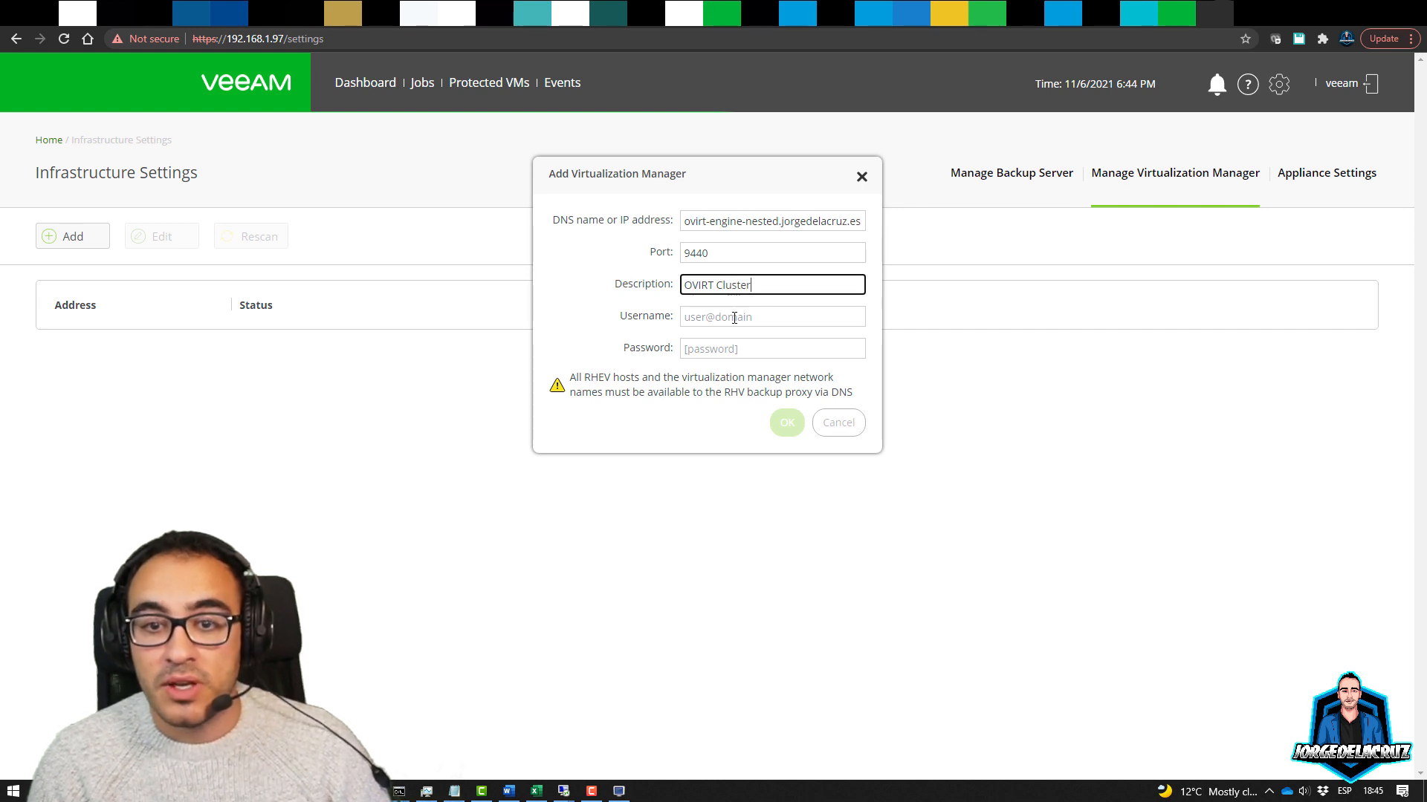
pyautogui.click(734, 318)
pyautogui.write('admin')
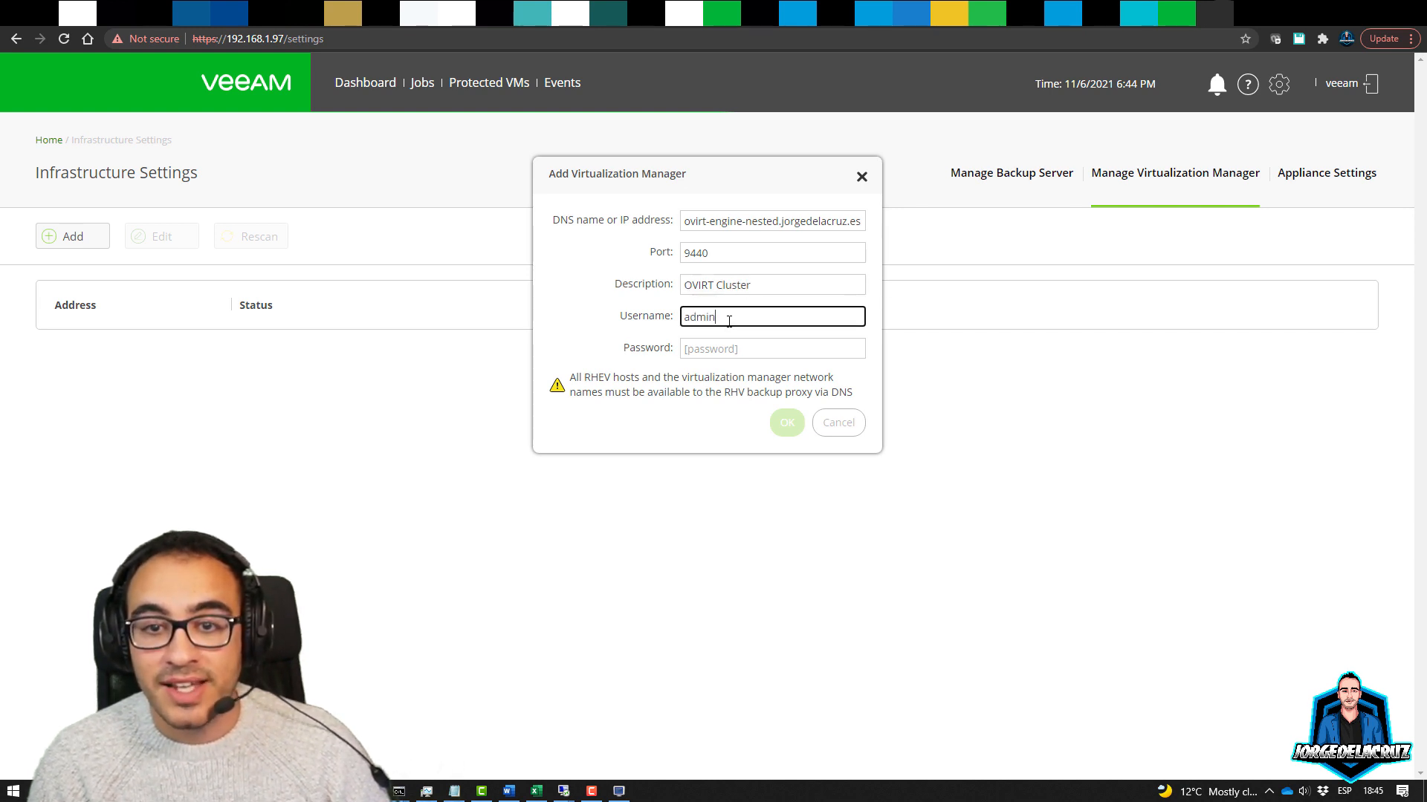
pyautogui.write('@')
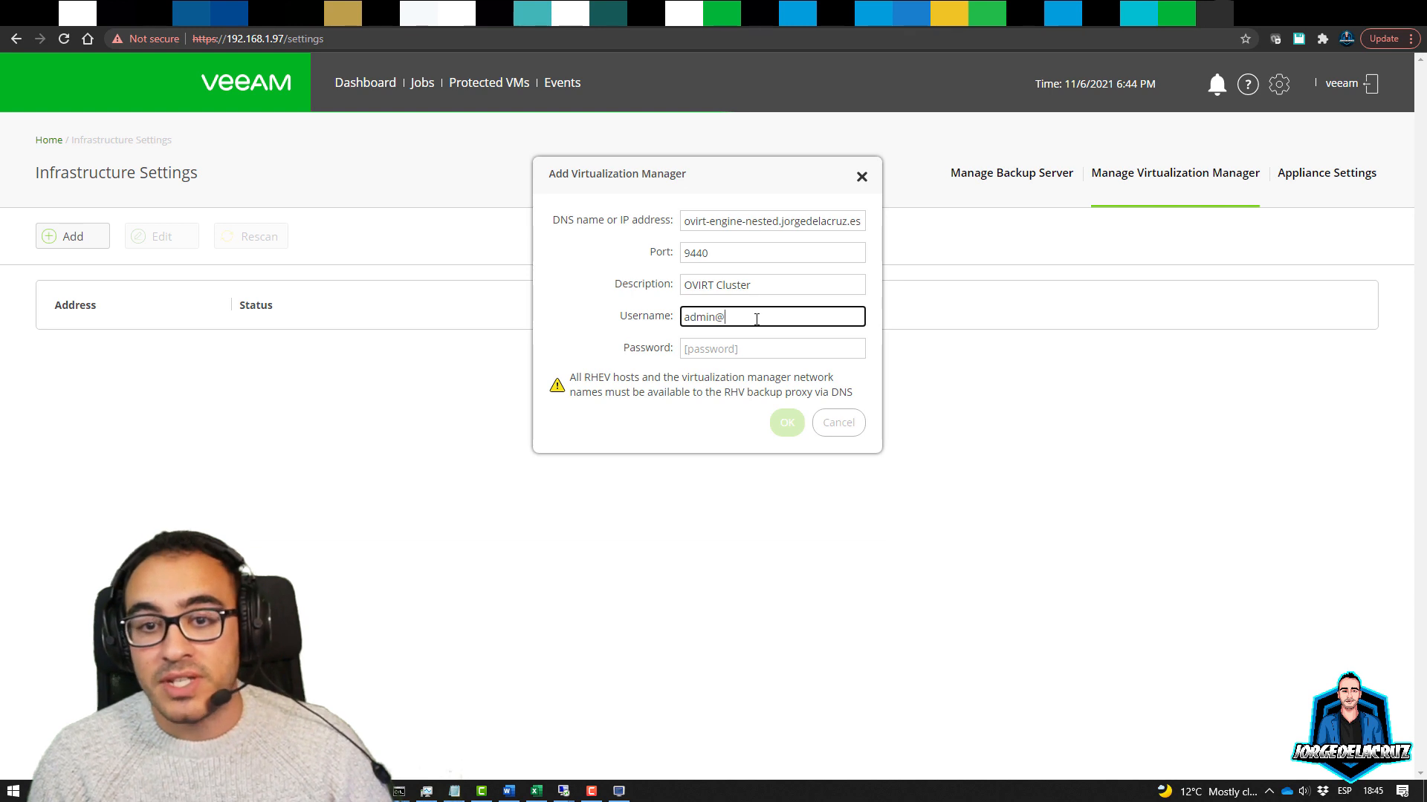
pyautogui.write('internal')
pyautogui.press('Tab')
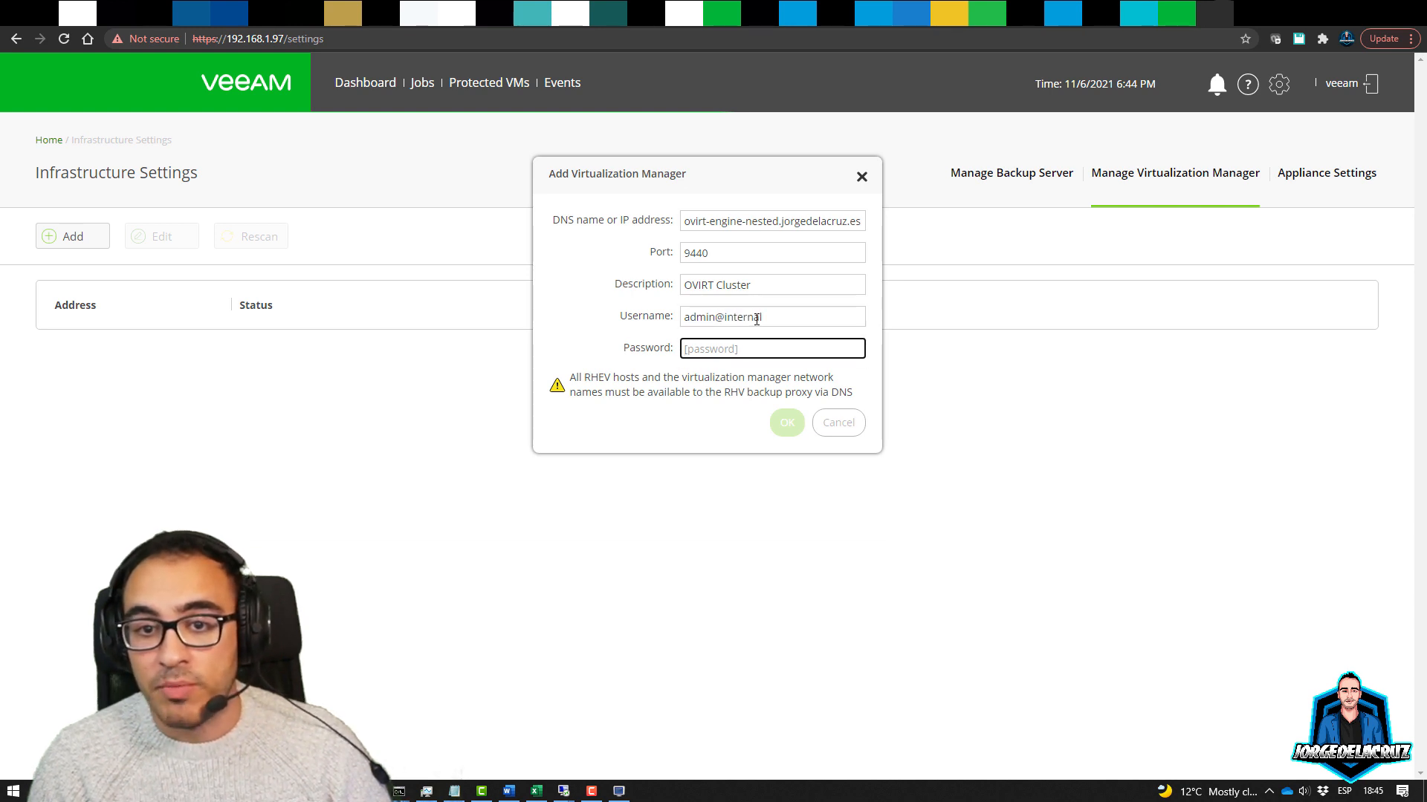
pyautogui.write('•••••••••••')
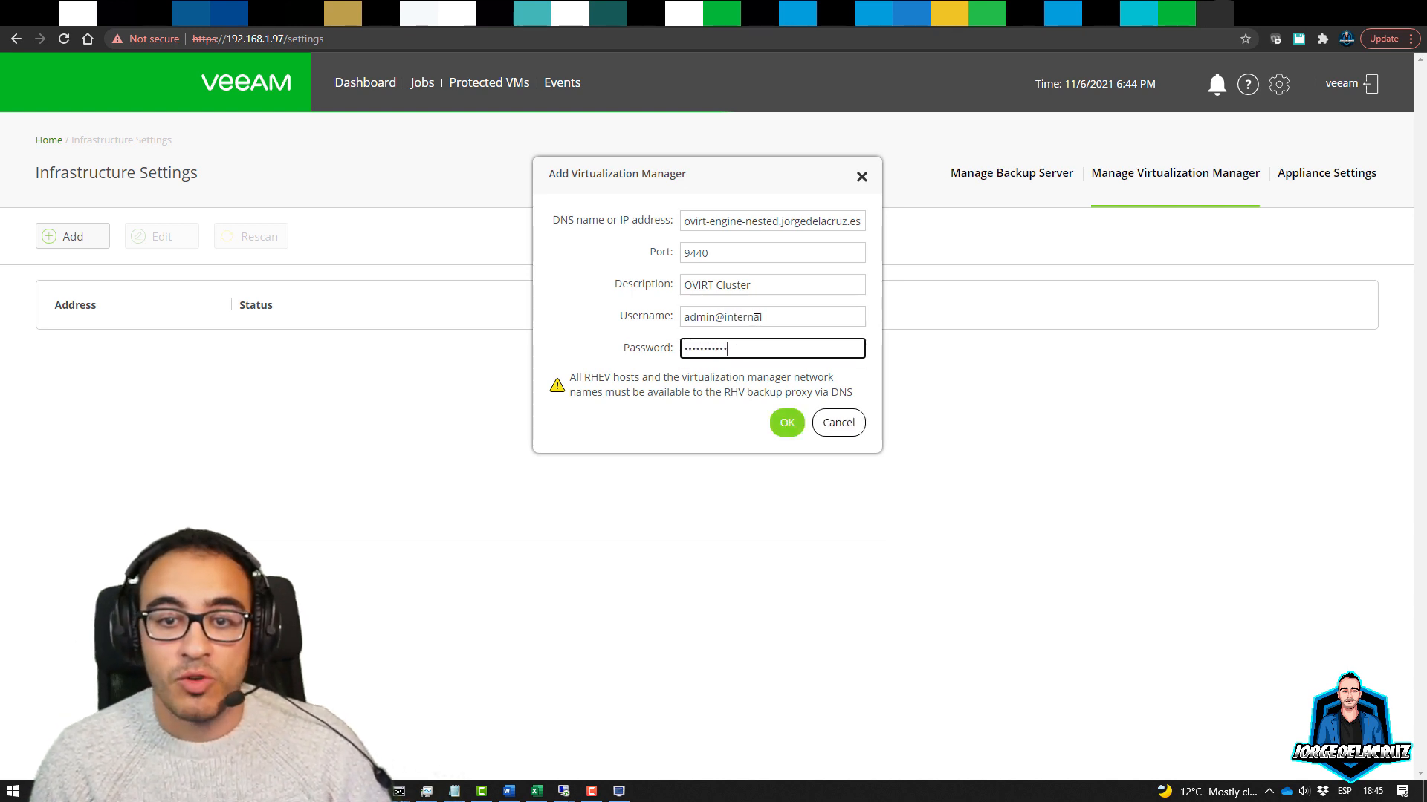
# Confirm, trust the engine certificate, and verify Available status with version 4.4.6
pyautogui.click(793, 429)
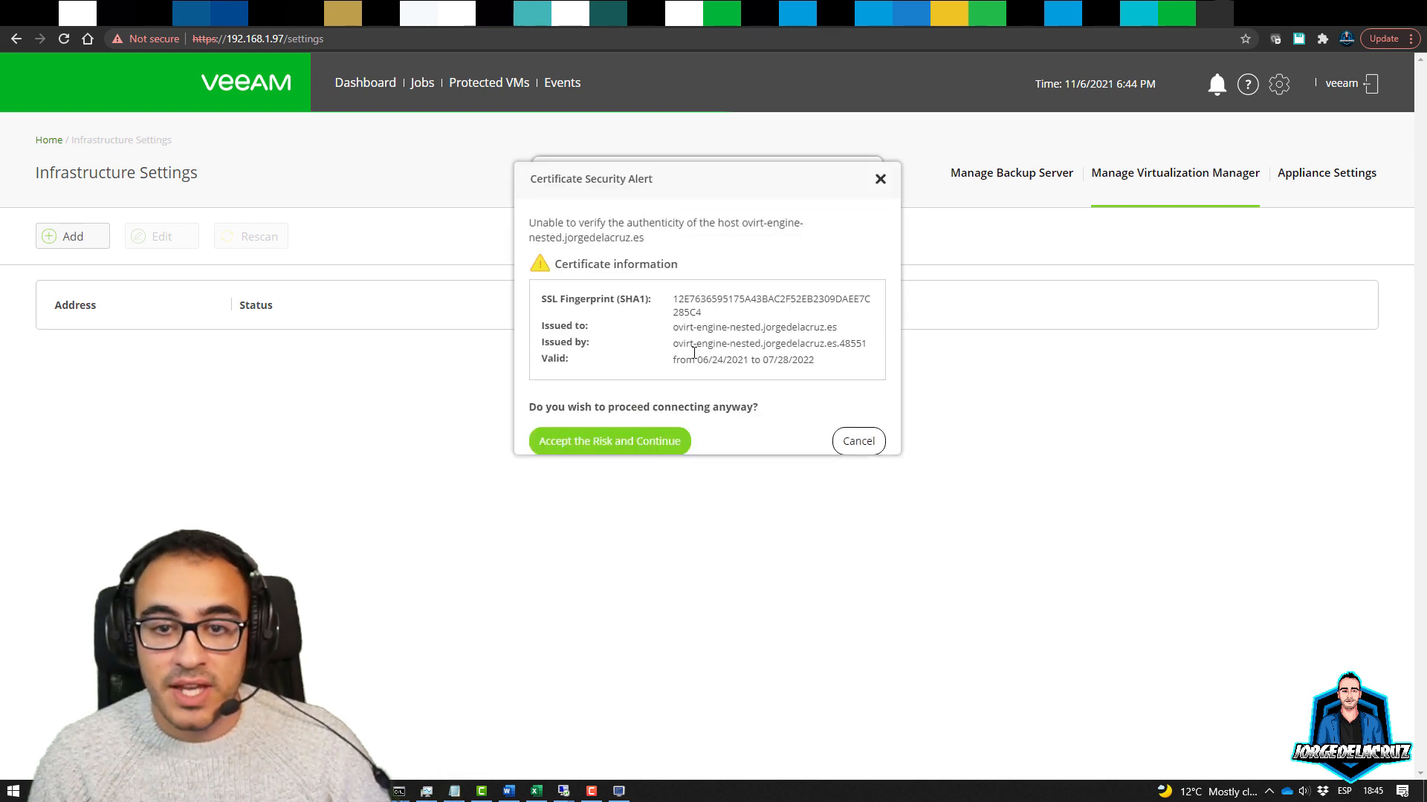
pyautogui.click(630, 442)
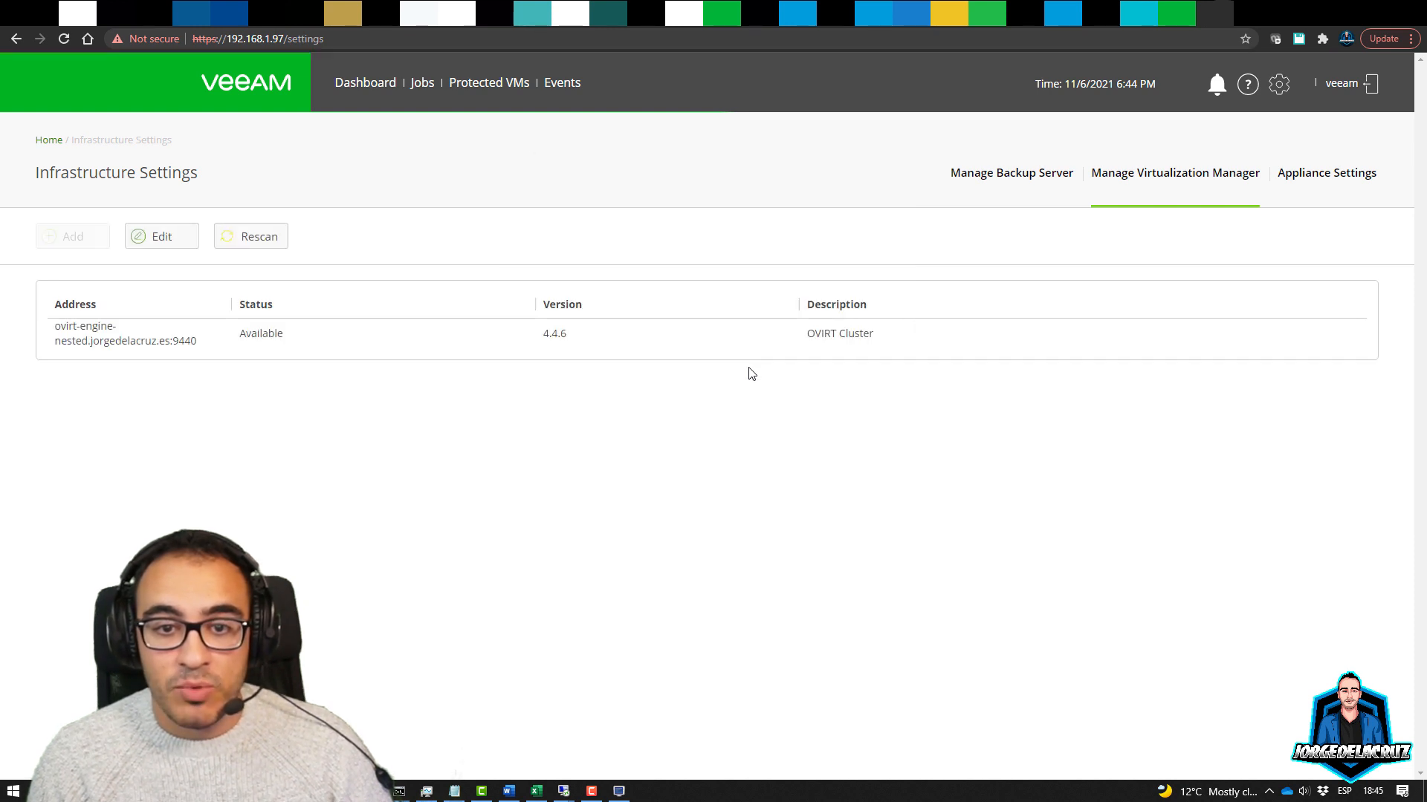
pyautogui.doubleClick(250, 337)
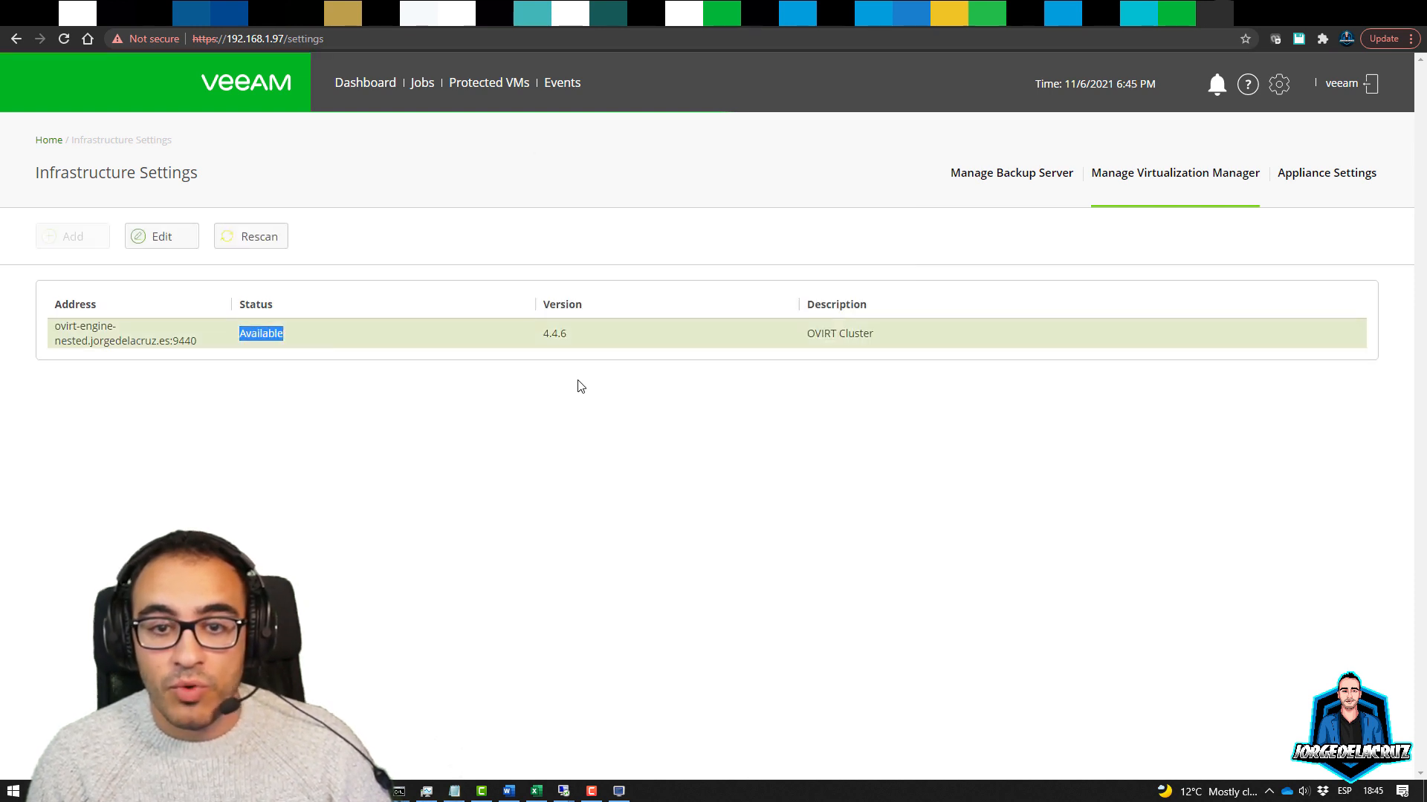
pyautogui.doubleClick(547, 337)
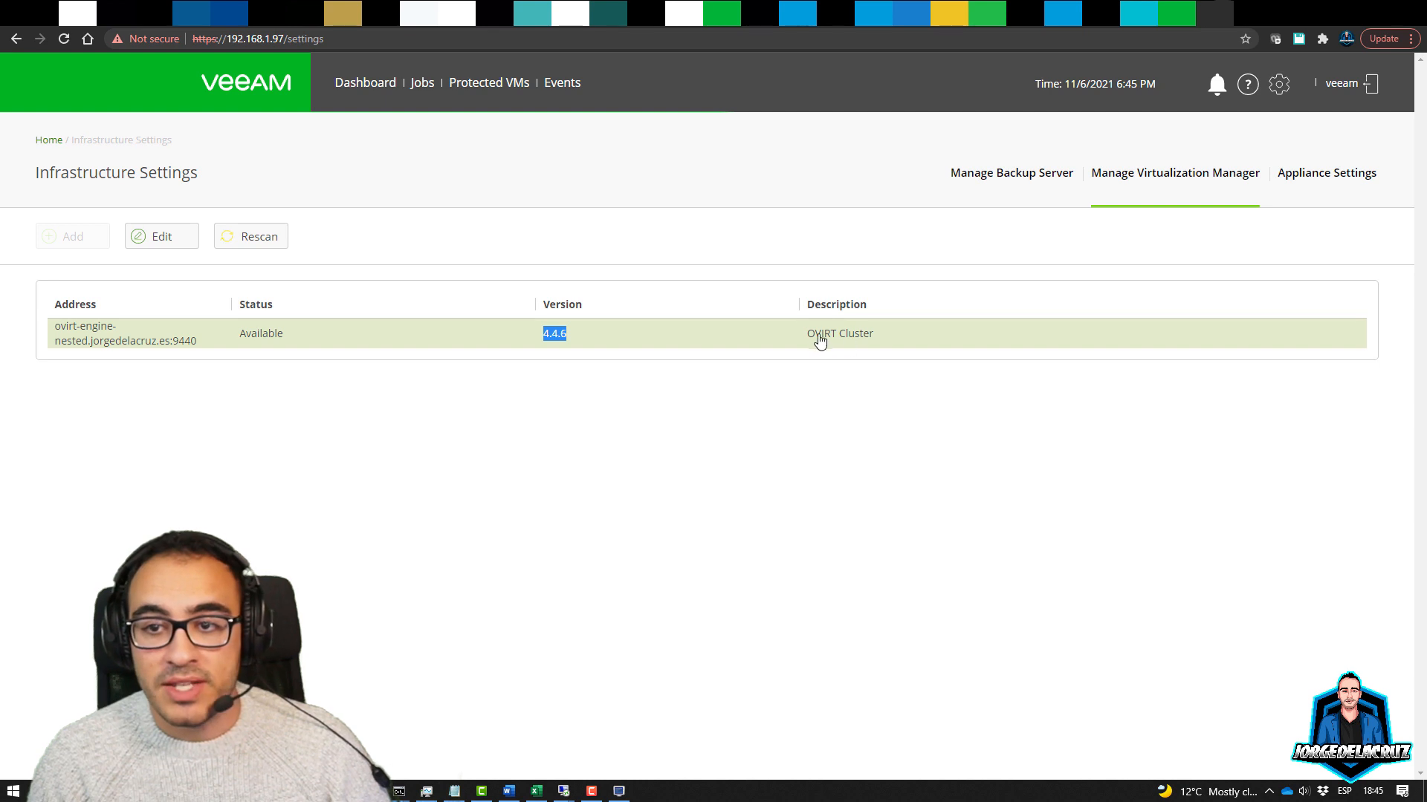
pyautogui.moveTo(815, 336); pyautogui.dragTo(901, 333)
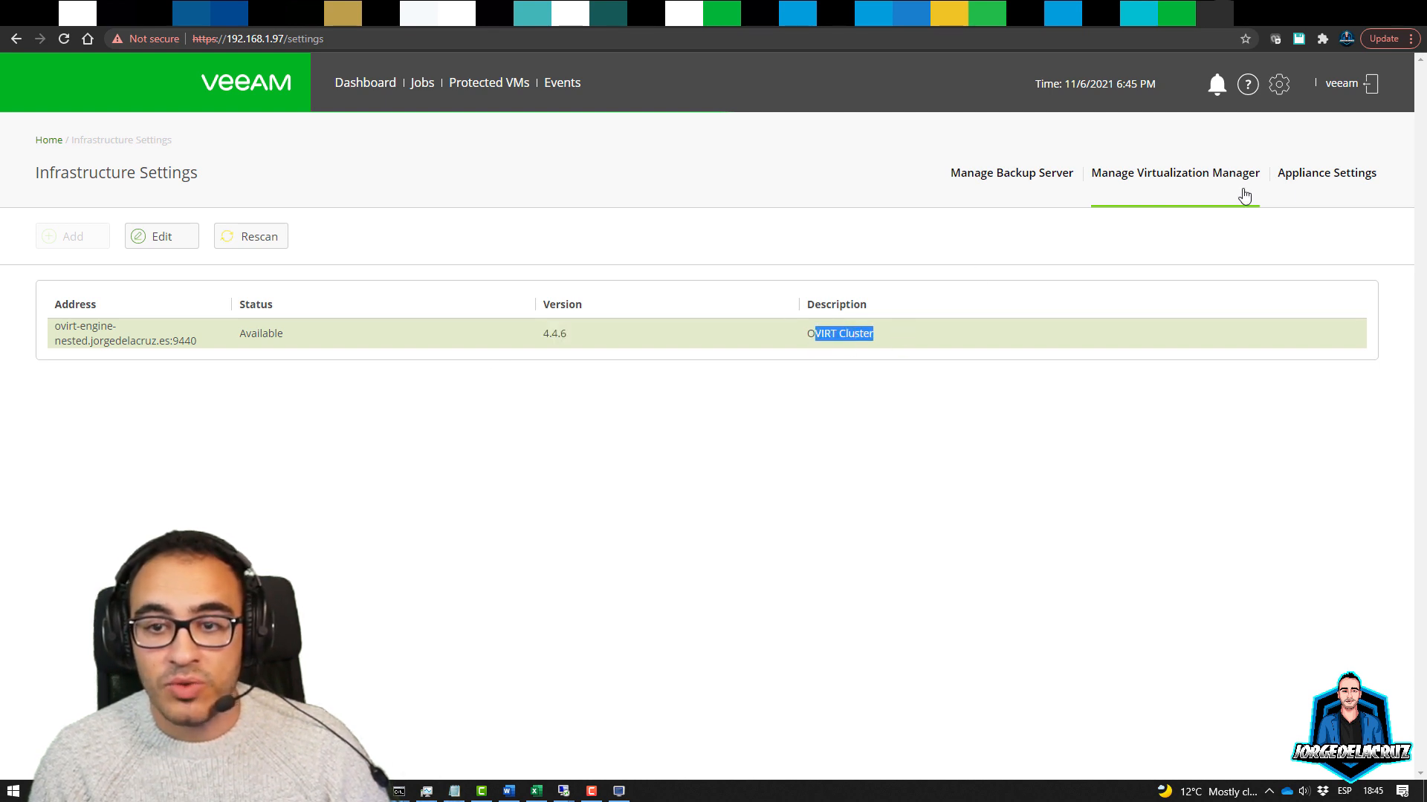
pyautogui.click(1321, 178)
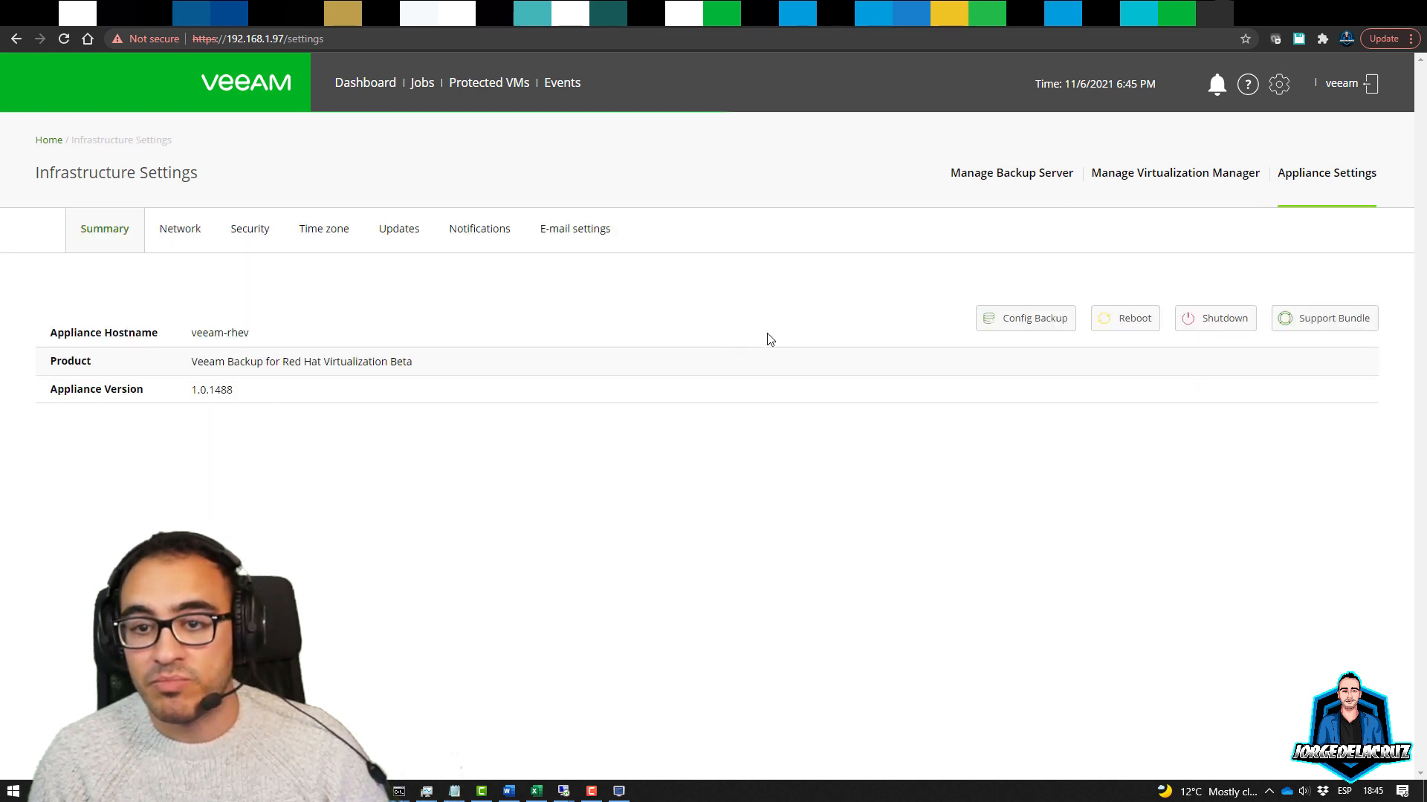
# Look at the configuration backup options and cancel without downloading
pyautogui.click(1011, 325)
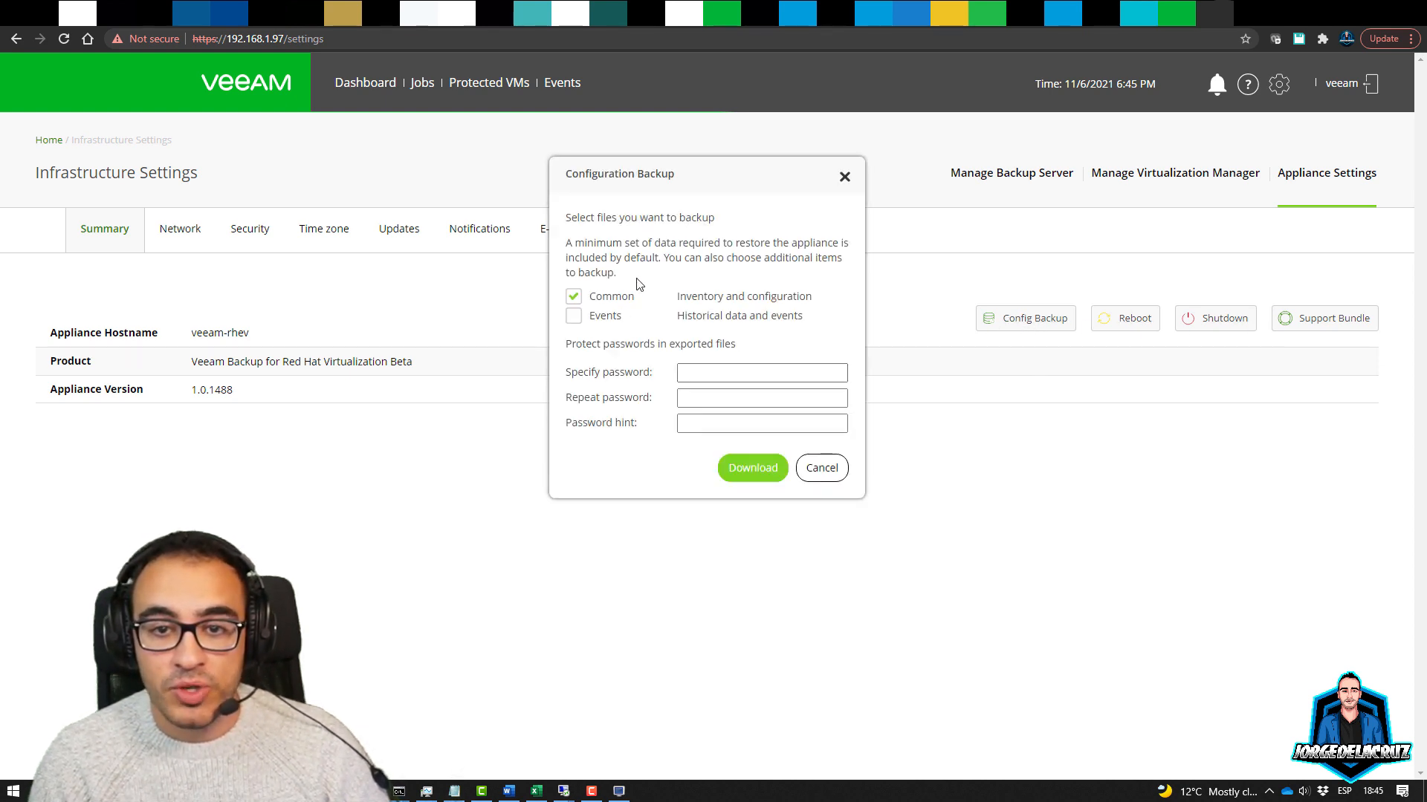
pyautogui.click(709, 375)
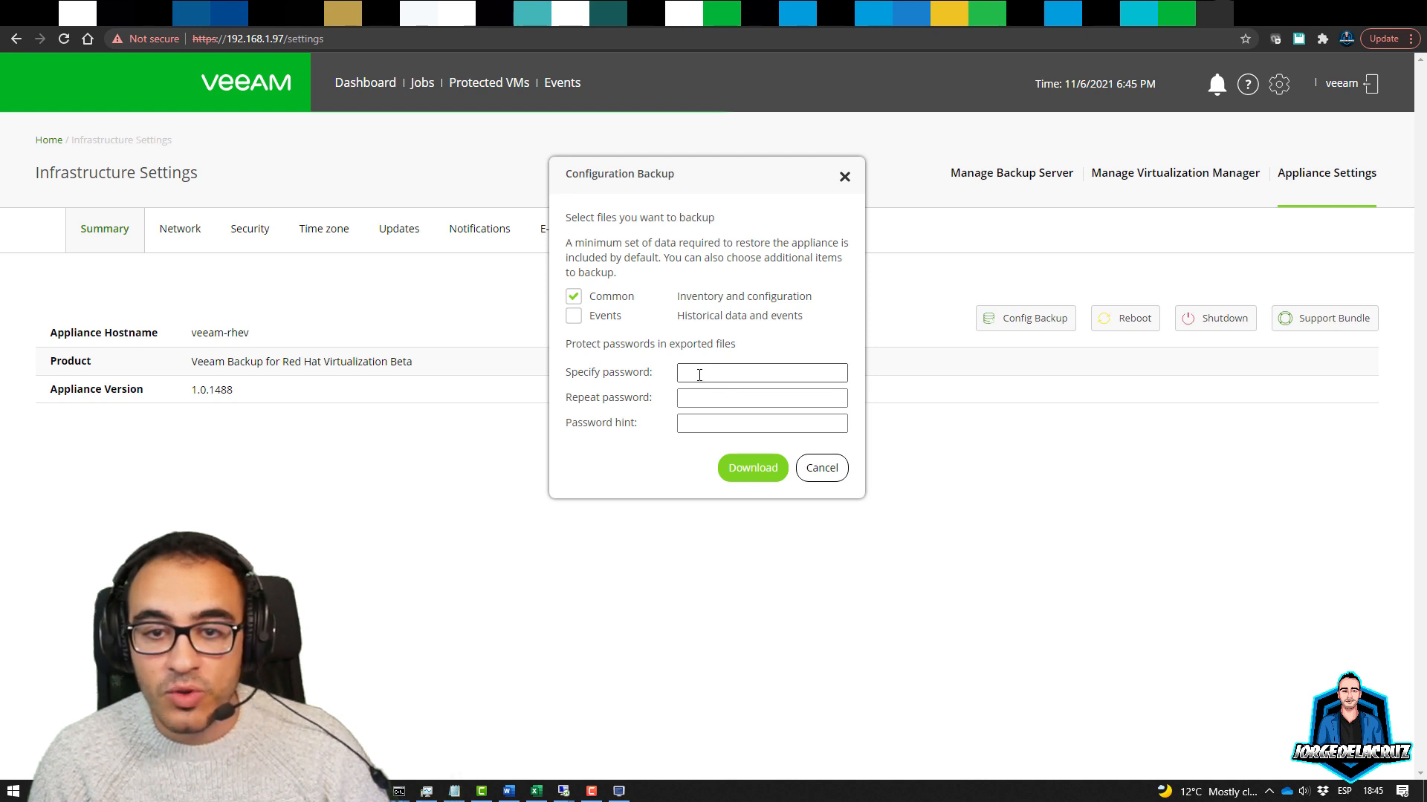
pyautogui.click(822, 476)
# Review the Network, Security and Time zone tabs, then edit the UTC/NTP time settings
pyautogui.click(181, 242)
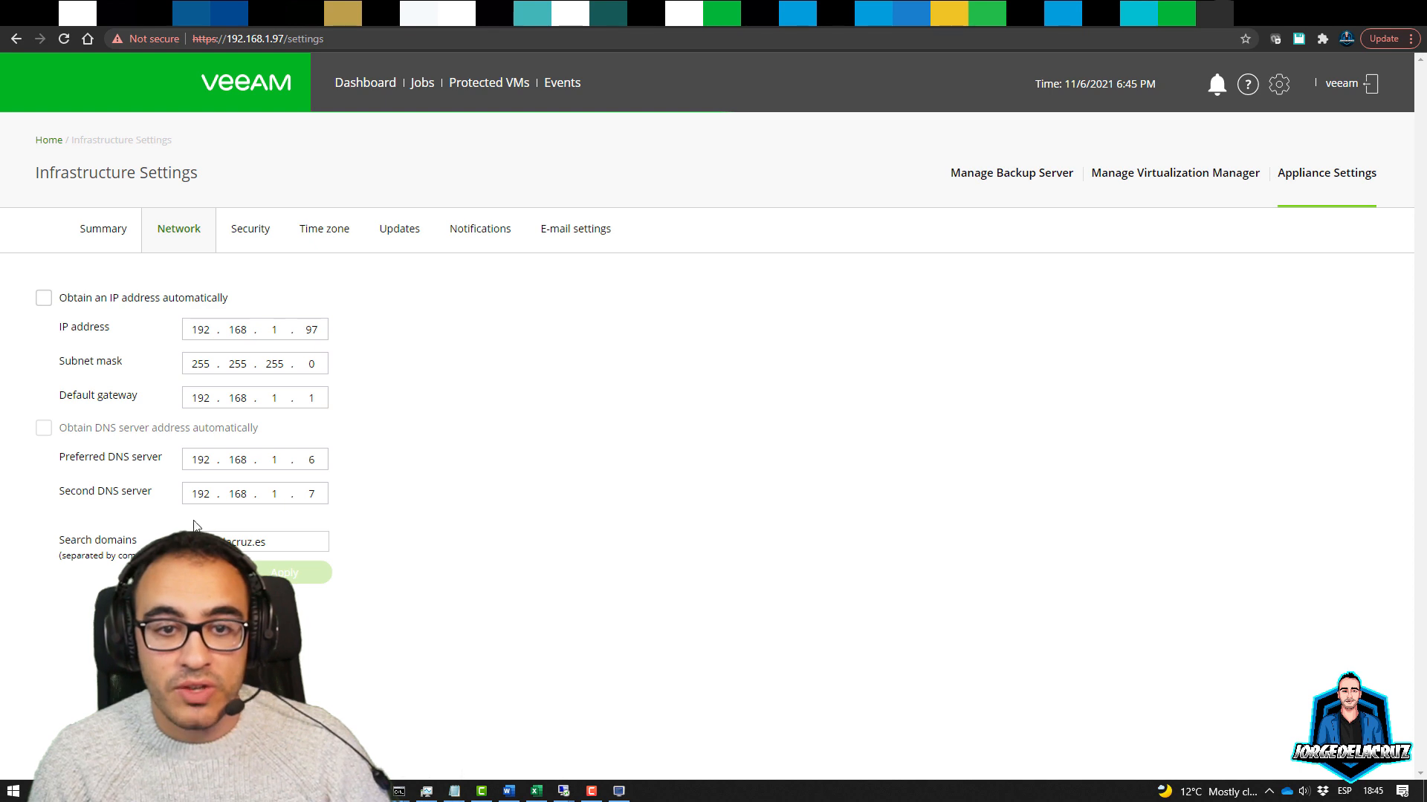
pyautogui.click(248, 236)
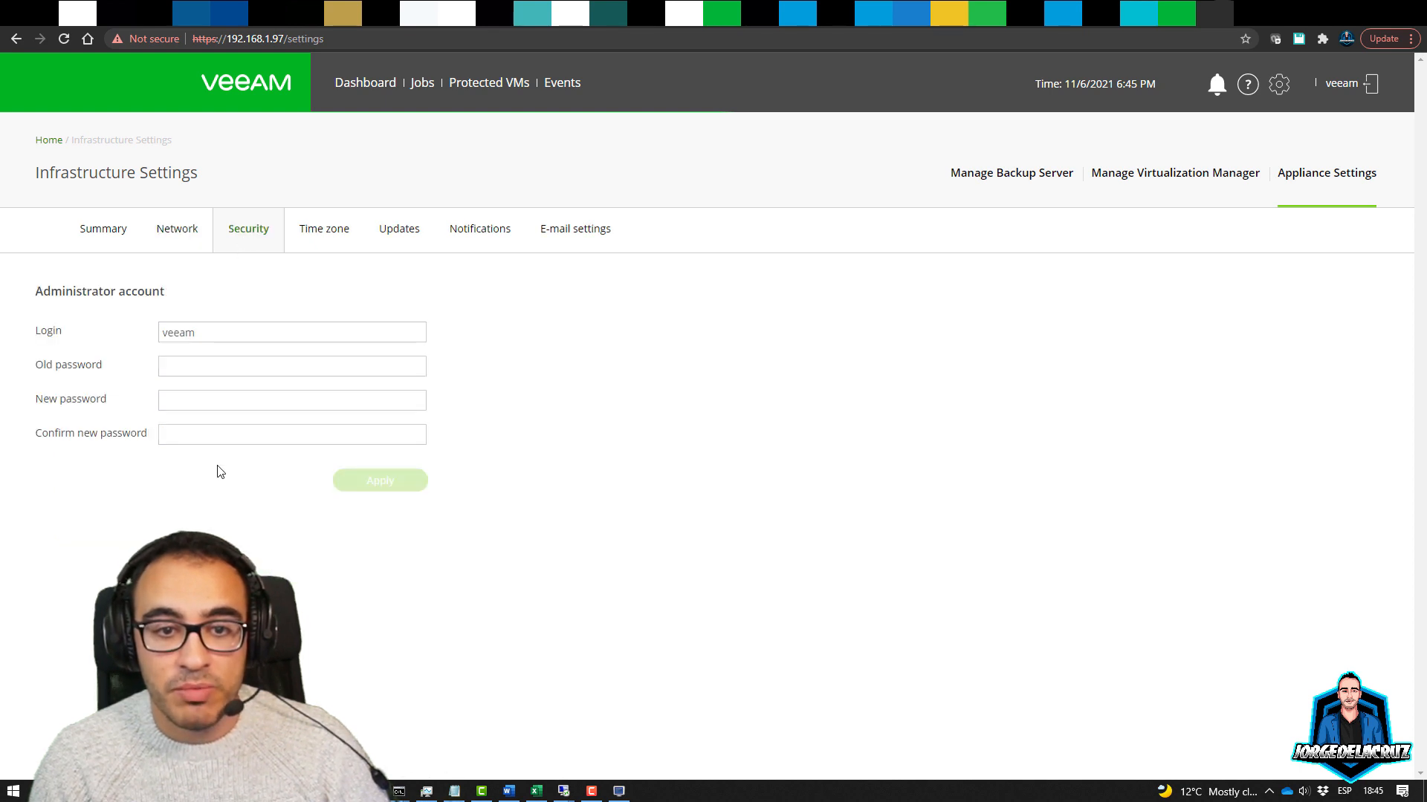
pyautogui.click(327, 241)
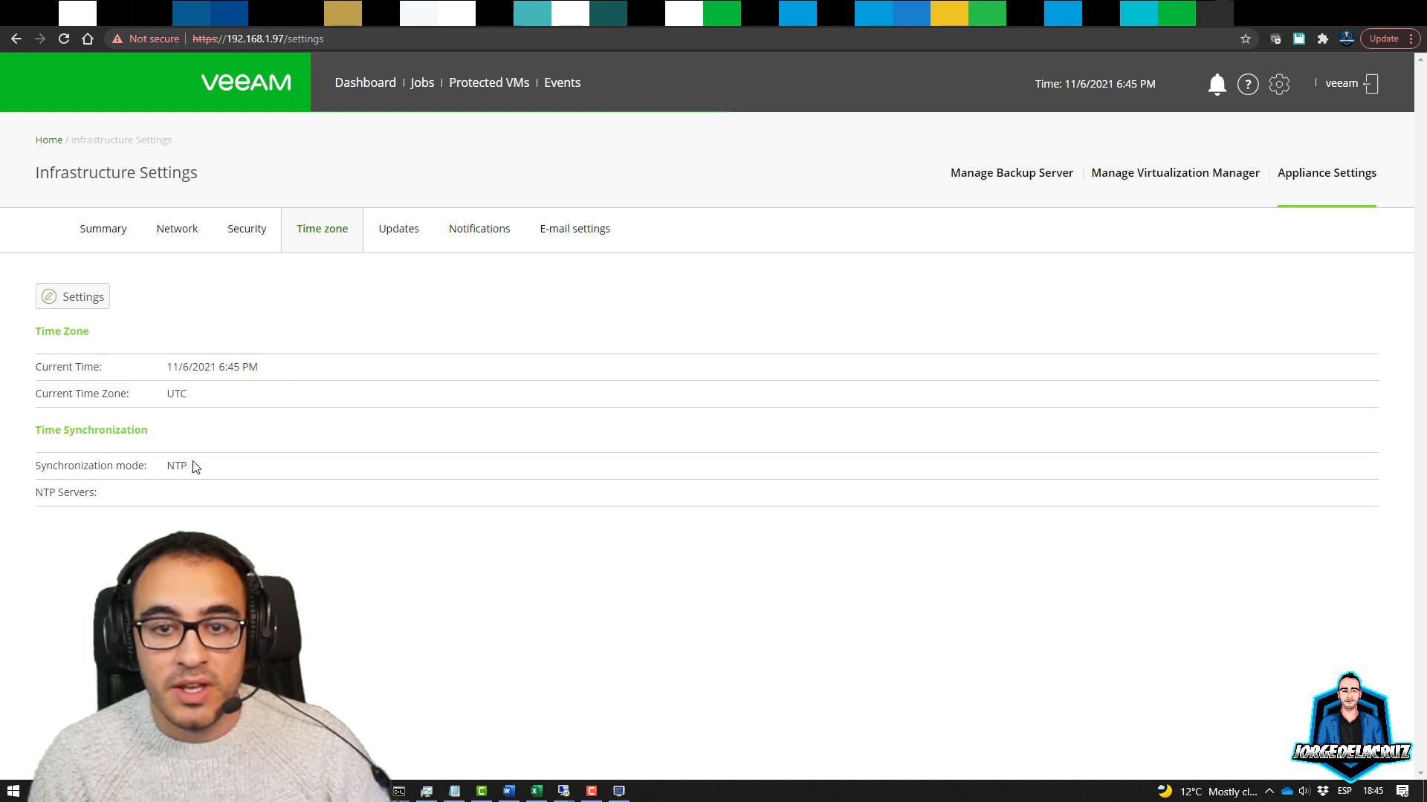
pyautogui.click(80, 298)
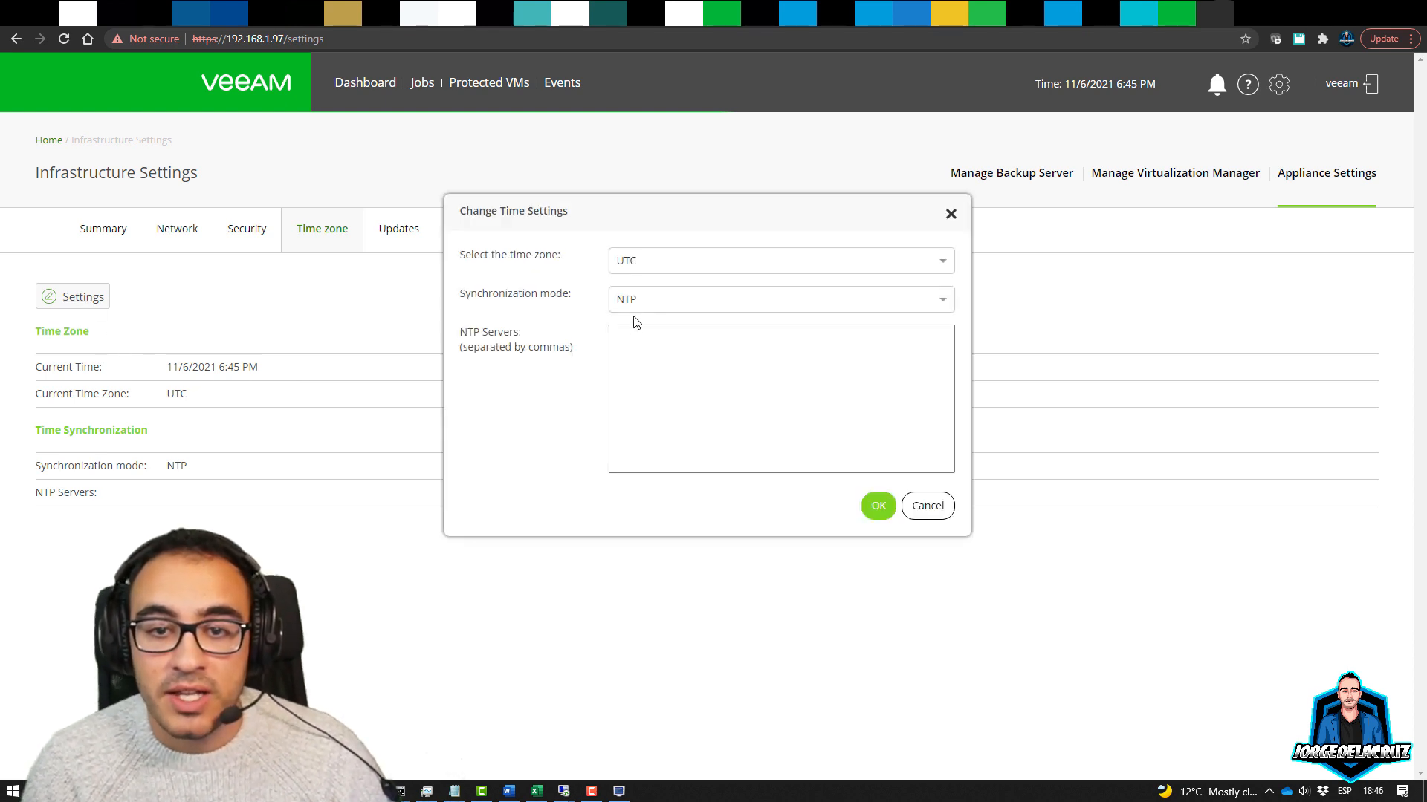
# Set the appliance's NTP server to 192.168.1.6, keeping NTP synchronization mode, and save
pyautogui.click(627, 345)
pyautogui.write('192.168.1.6')
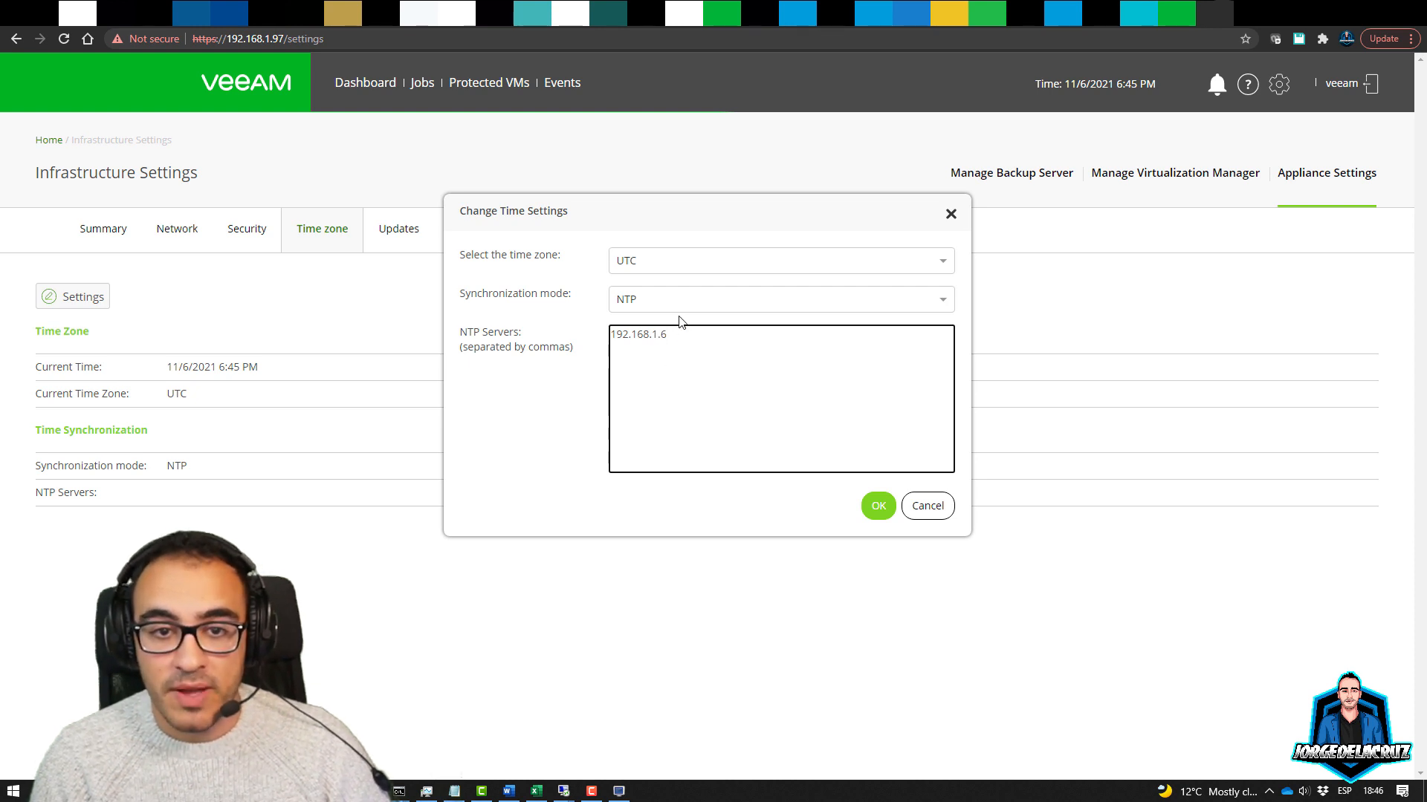
pyautogui.click(683, 303)
pyautogui.click(690, 308)
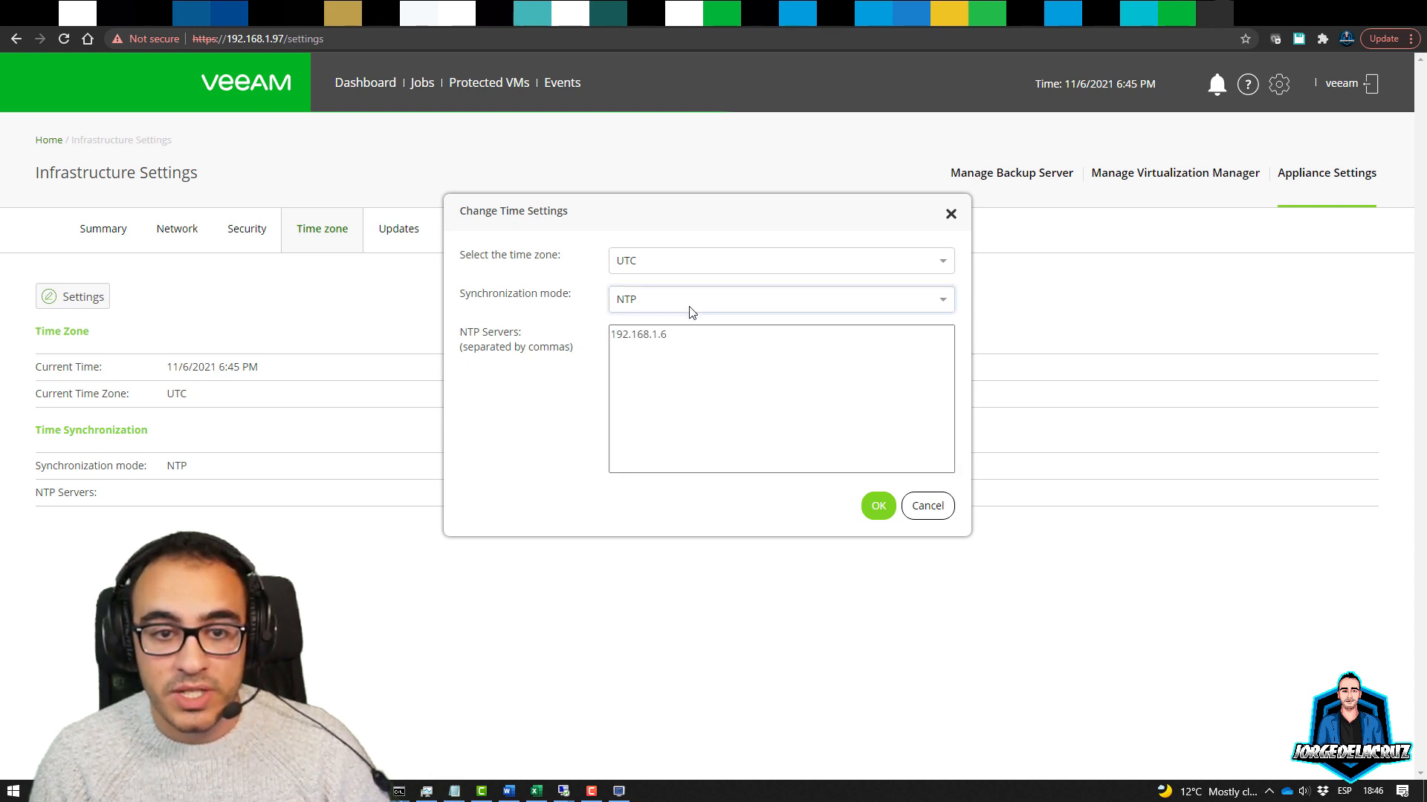
pyautogui.click(877, 508)
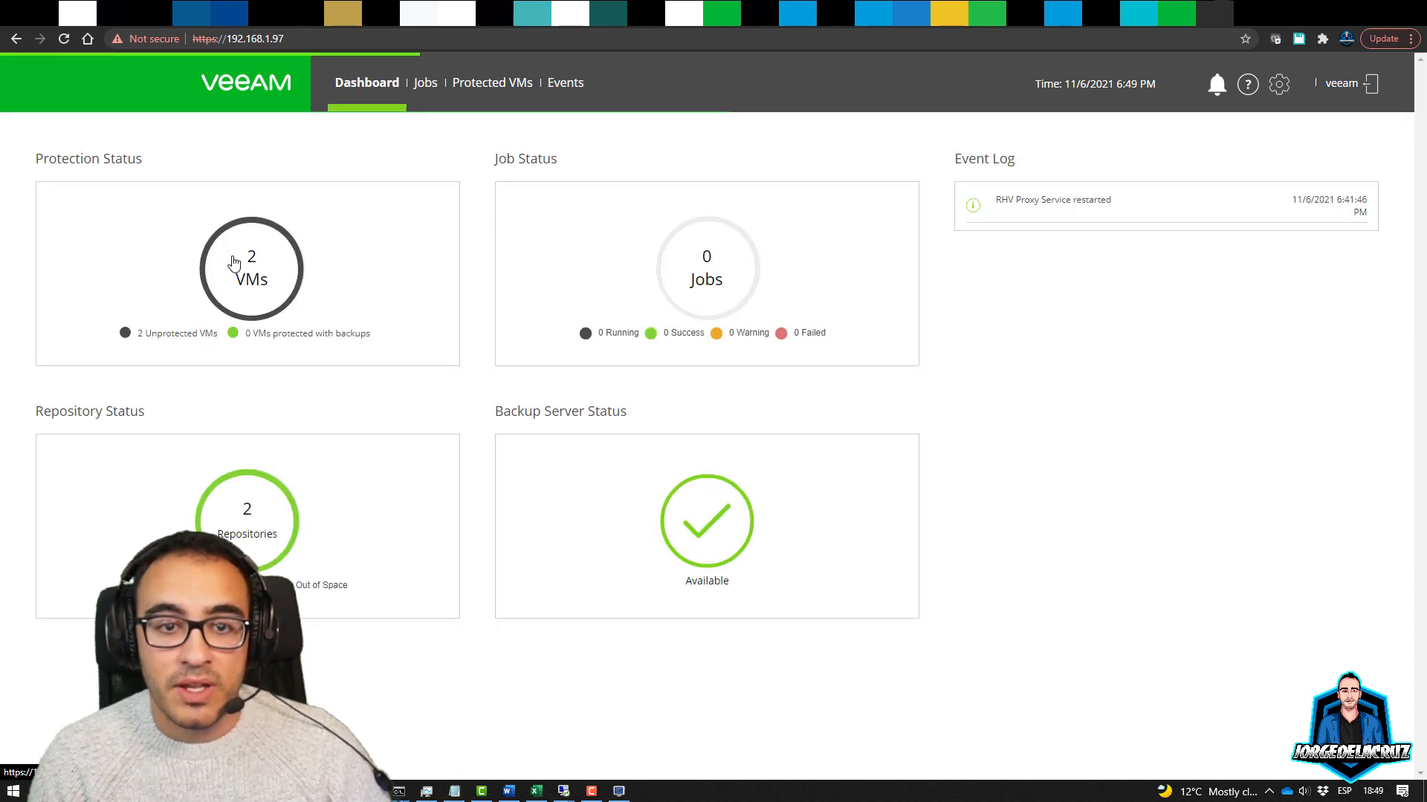
# Move from the Protected VMs list back to the dashboard, then to the backup Jobs list
pyautogui.click(257, 282)
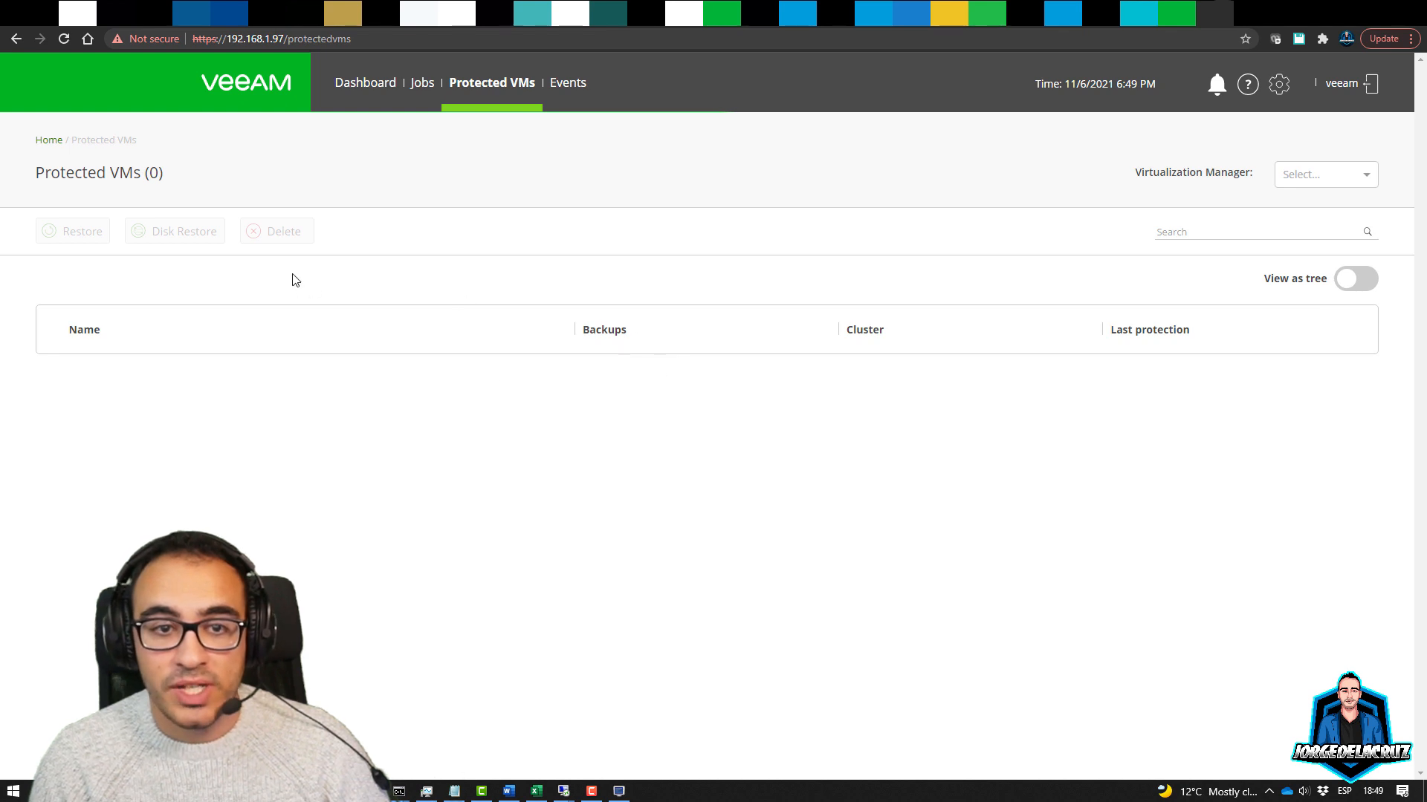
pyautogui.click(47, 145)
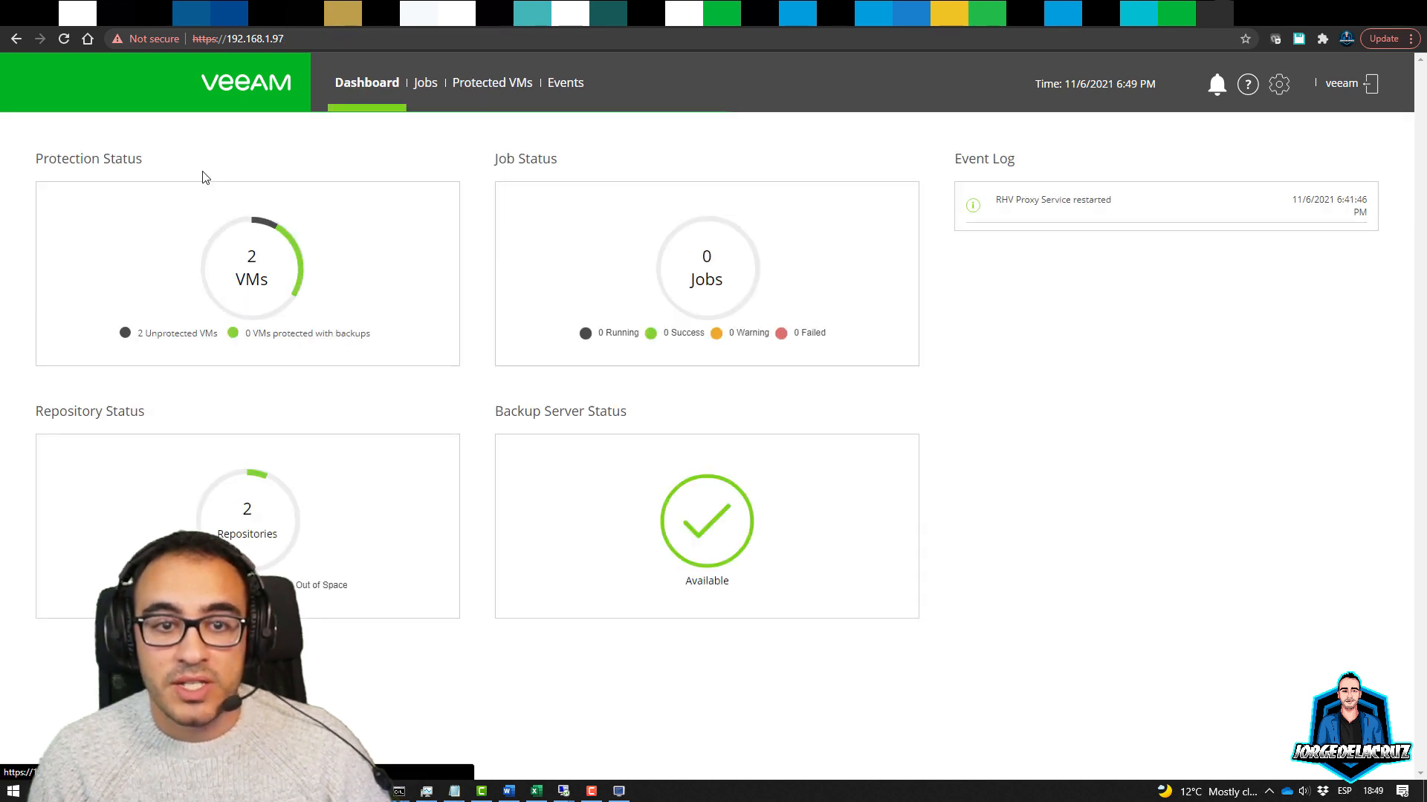
pyautogui.click(422, 89)
# Start a new job named 'RHEV - Backup Red Hat Virtualization' and paste that name as its description
pyautogui.click(108, 232)
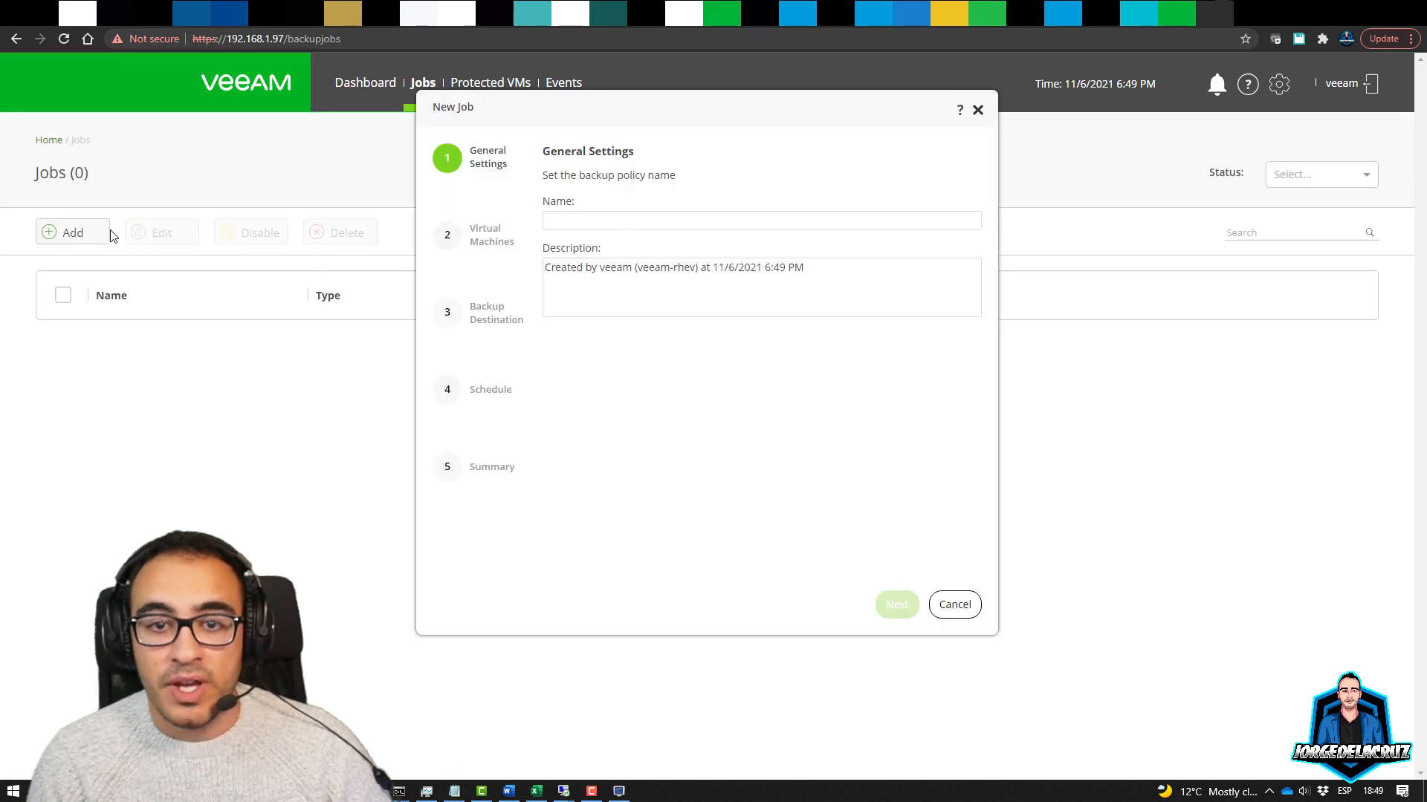
pyautogui.write('RHEV - Backup Red Hat Virtualizatio')
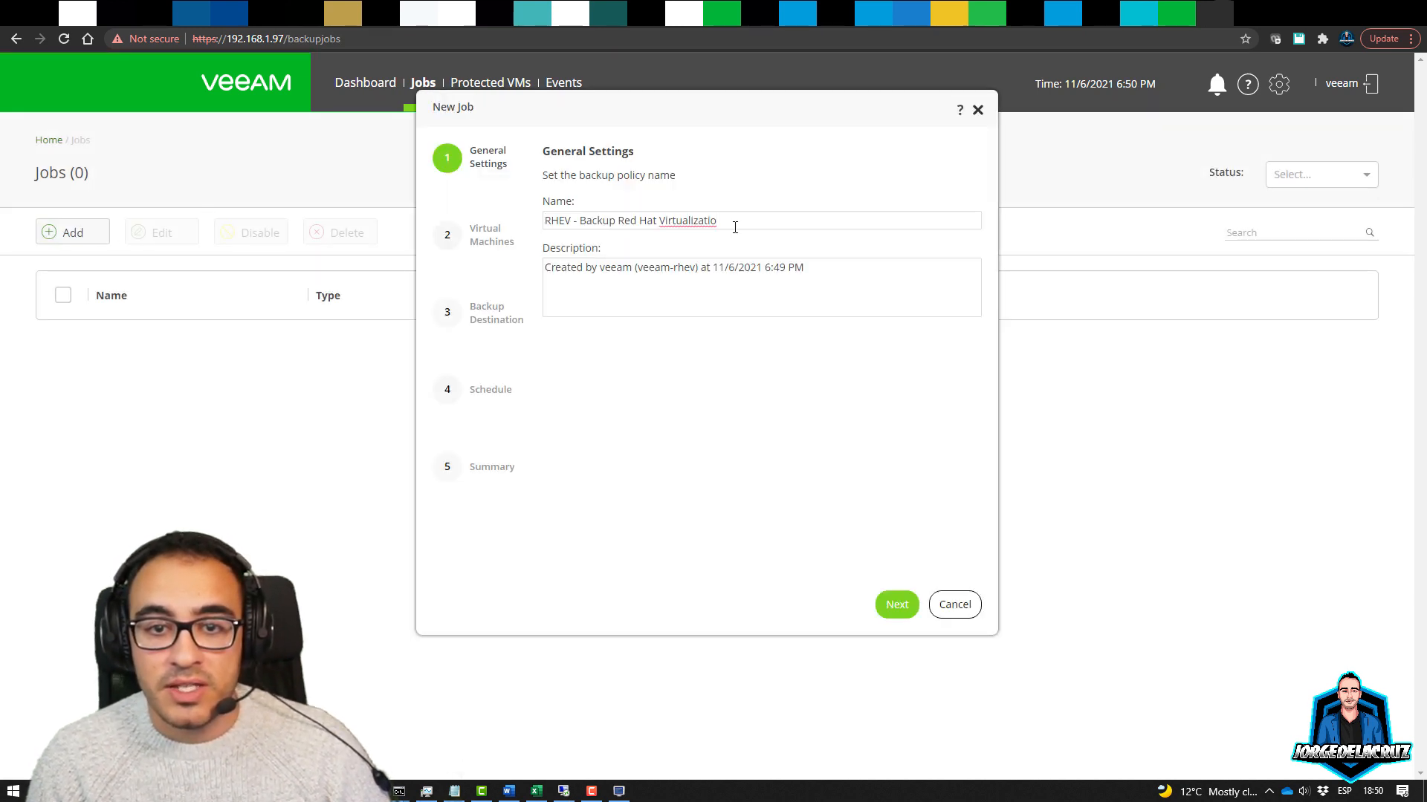
pyautogui.write('n')
pyautogui.moveTo(725, 220); pyautogui.dragTo(503, 221)
pyautogui.hotkey('ctrl', 'c')
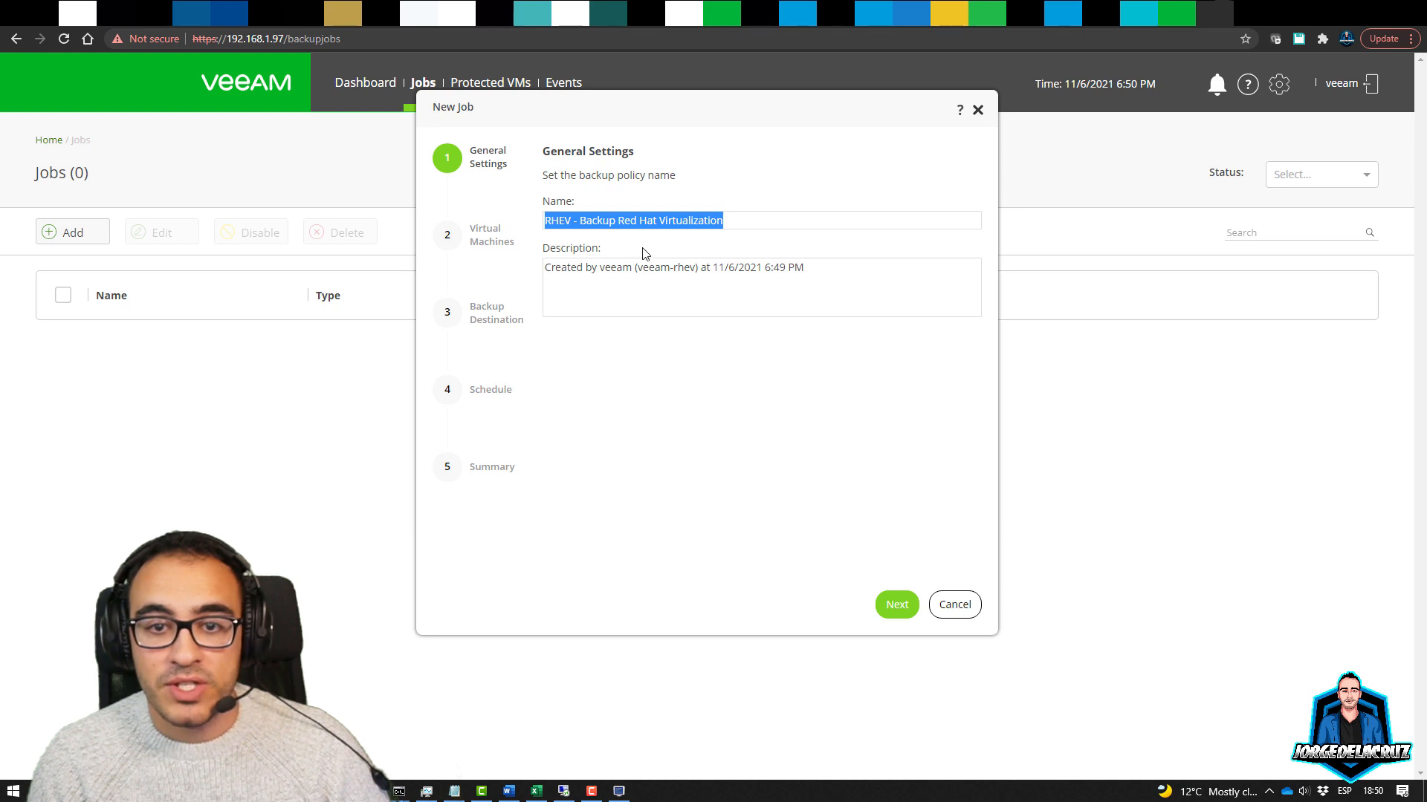
pyautogui.moveTo(835, 275); pyautogui.dragTo(529, 272)
pyautogui.hotkey('ctrl', 'v')
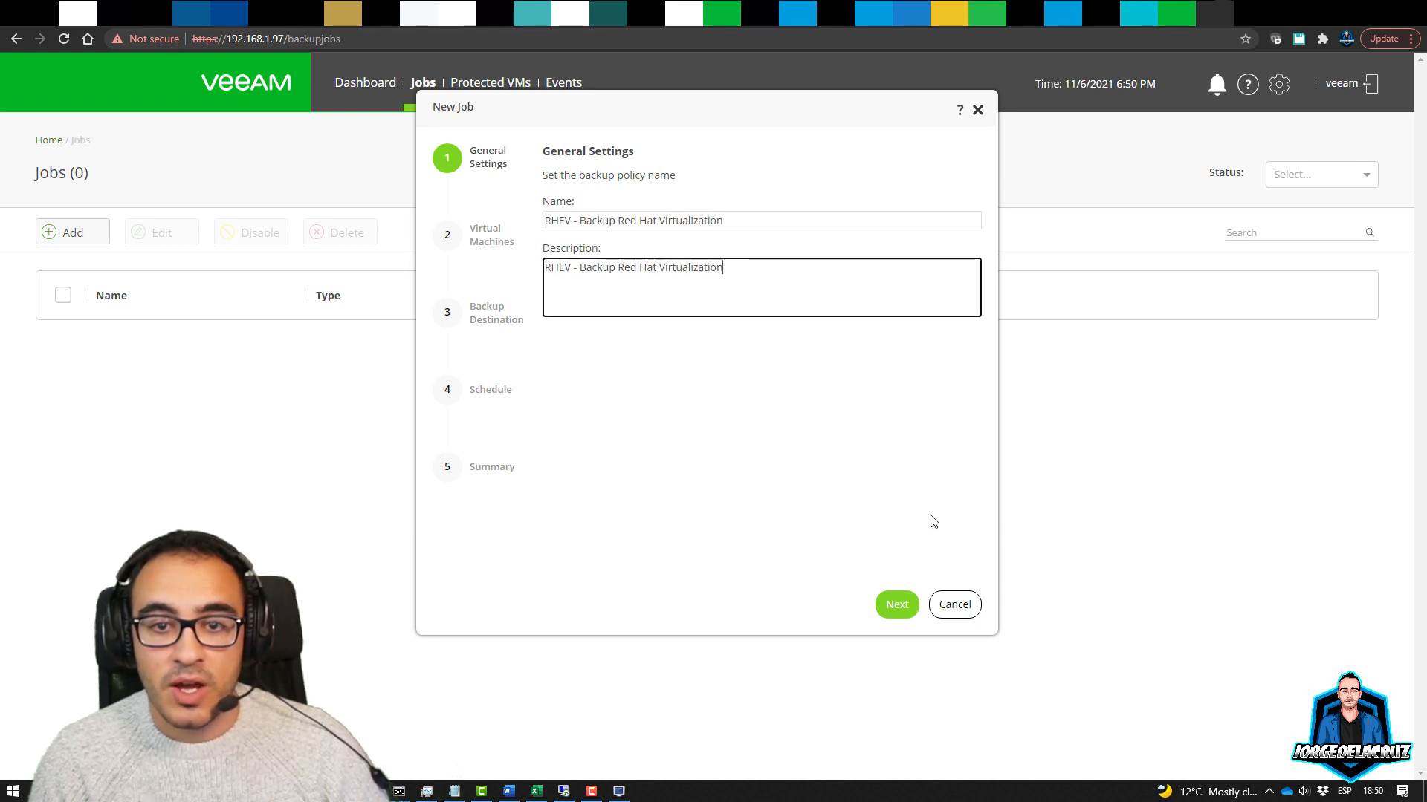
# Add VM NGINX-007 from the oVirt engine to the job's virtual machines
pyautogui.click(897, 604)
pyautogui.click(574, 241)
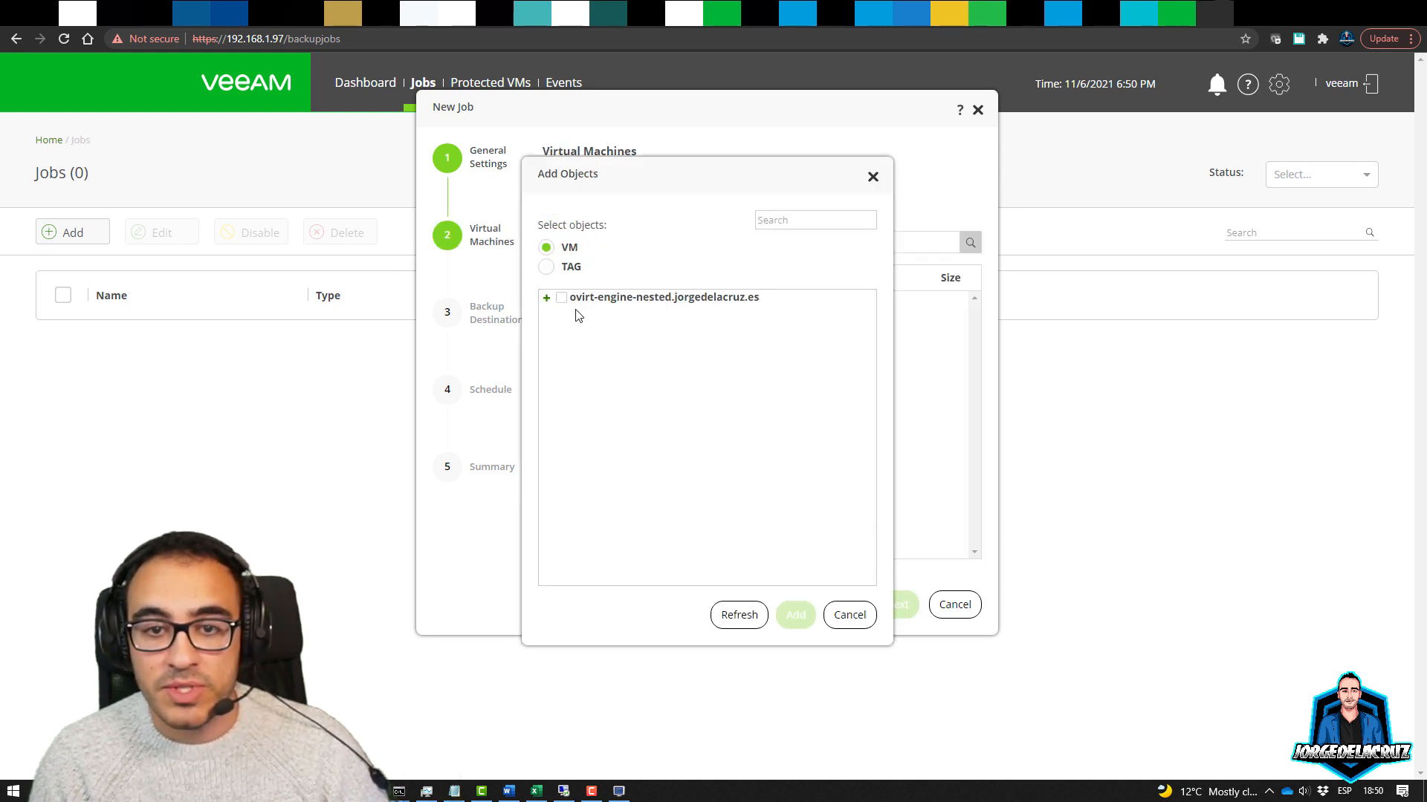
pyautogui.click(549, 301)
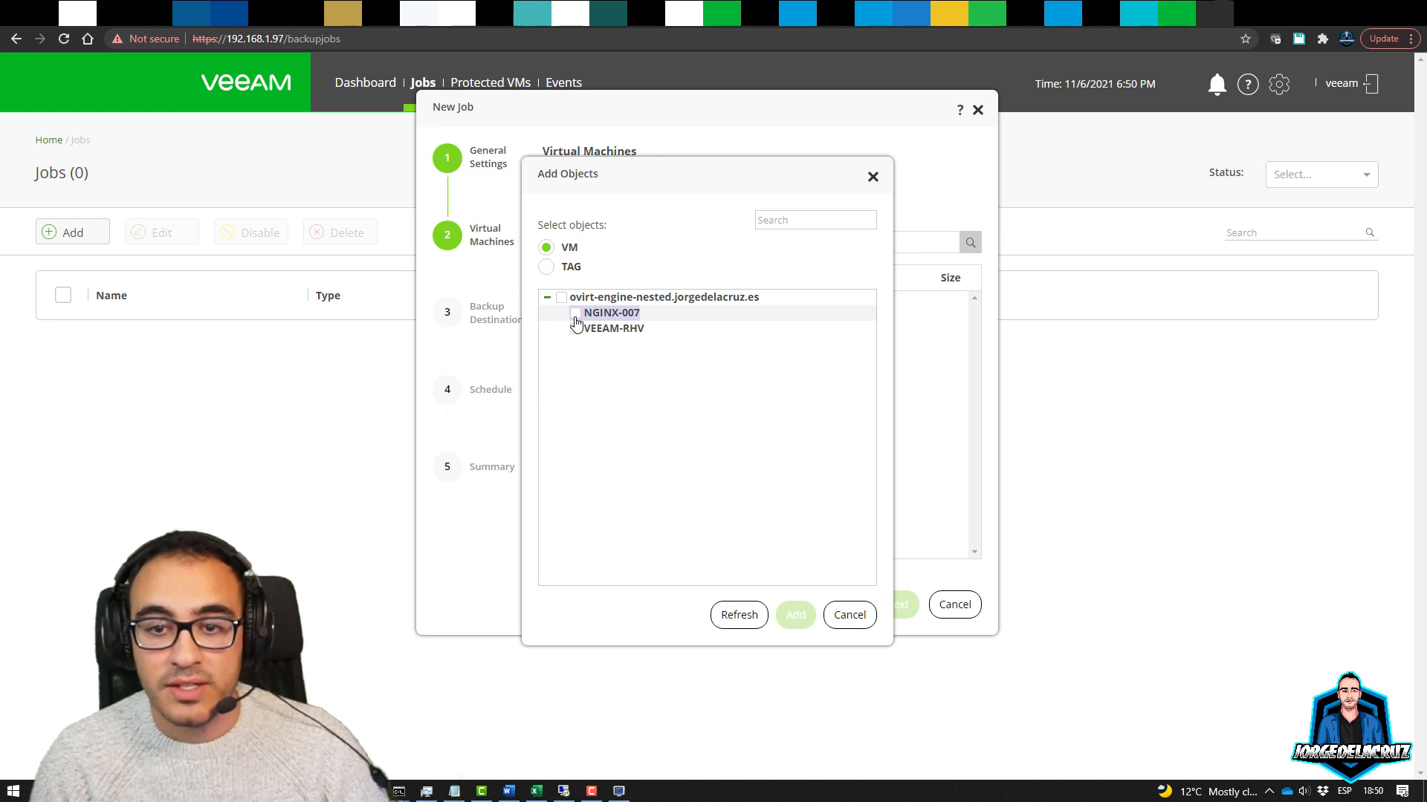
pyautogui.click(576, 314)
pyautogui.click(796, 617)
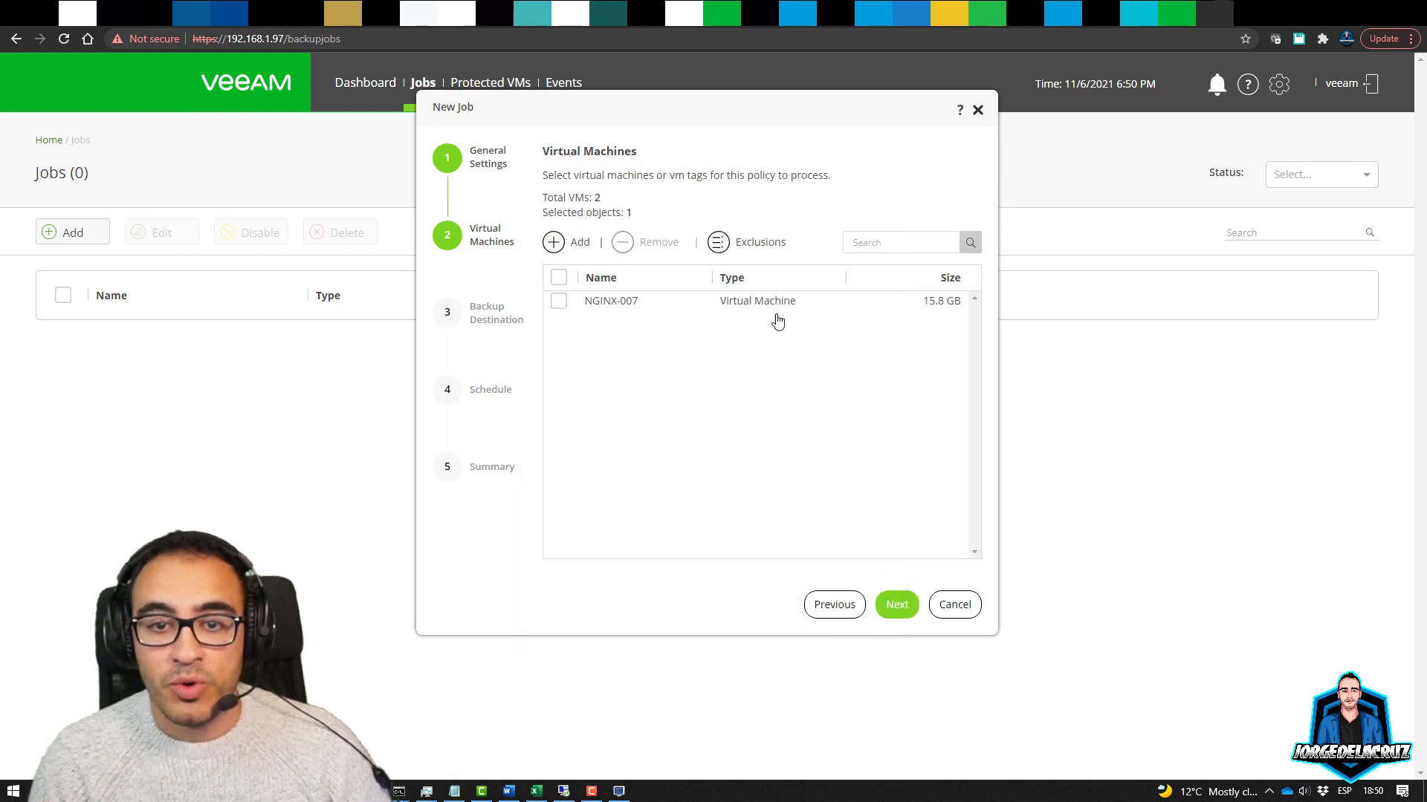
# Target repository HPE-STOREONCE-001 and set restore points to 30
pyautogui.click(896, 605)
pyautogui.click(611, 286)
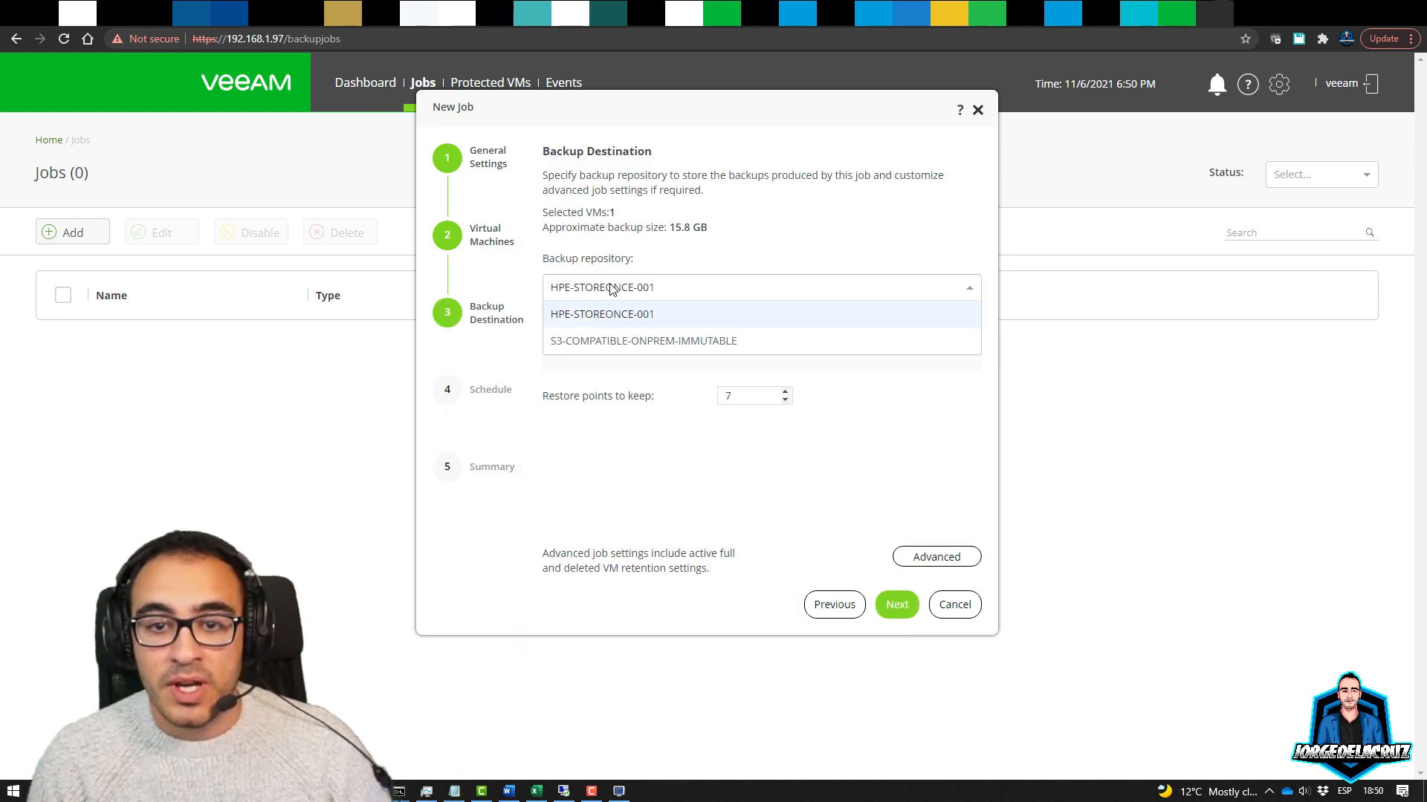
pyautogui.click(604, 316)
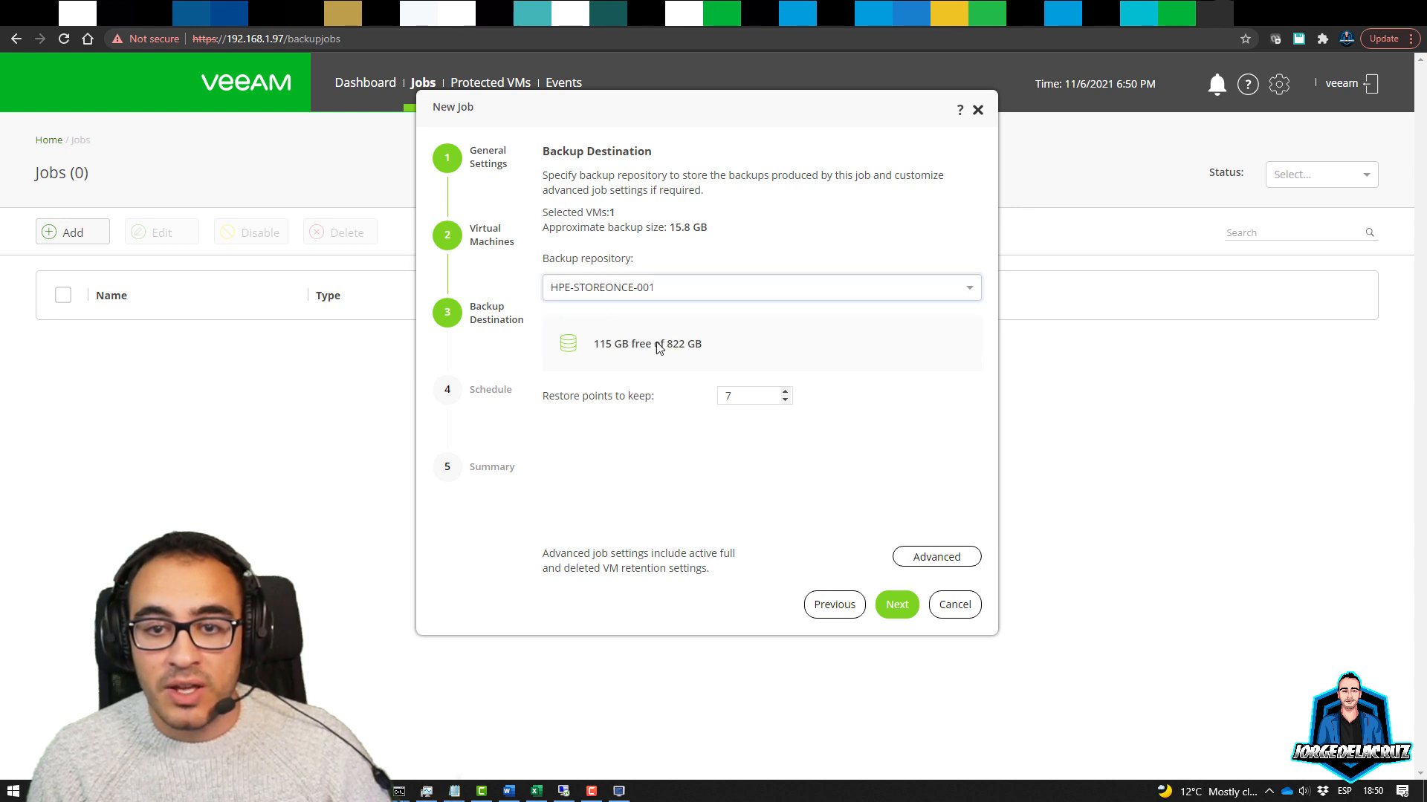
pyautogui.doubleClick(733, 397)
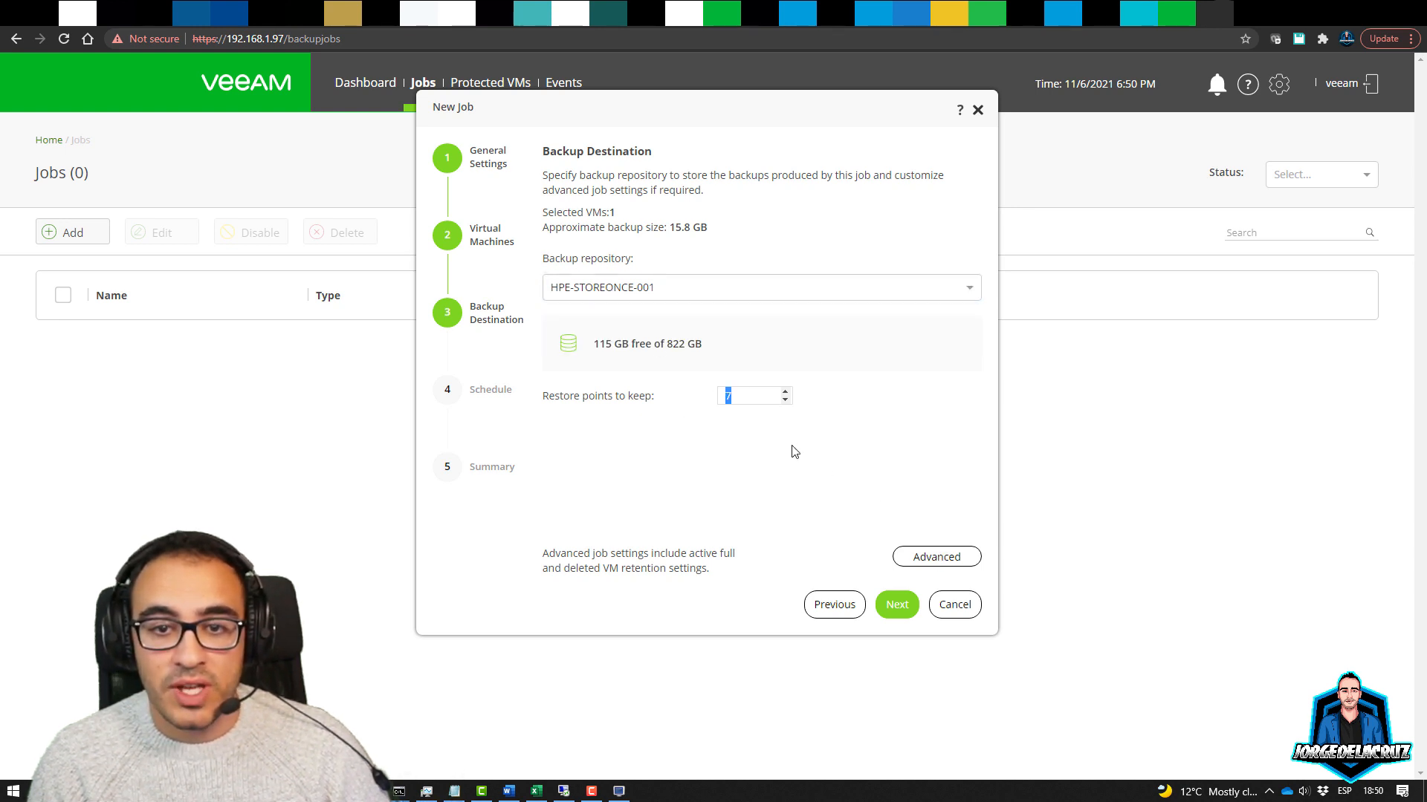
pyautogui.write('10')
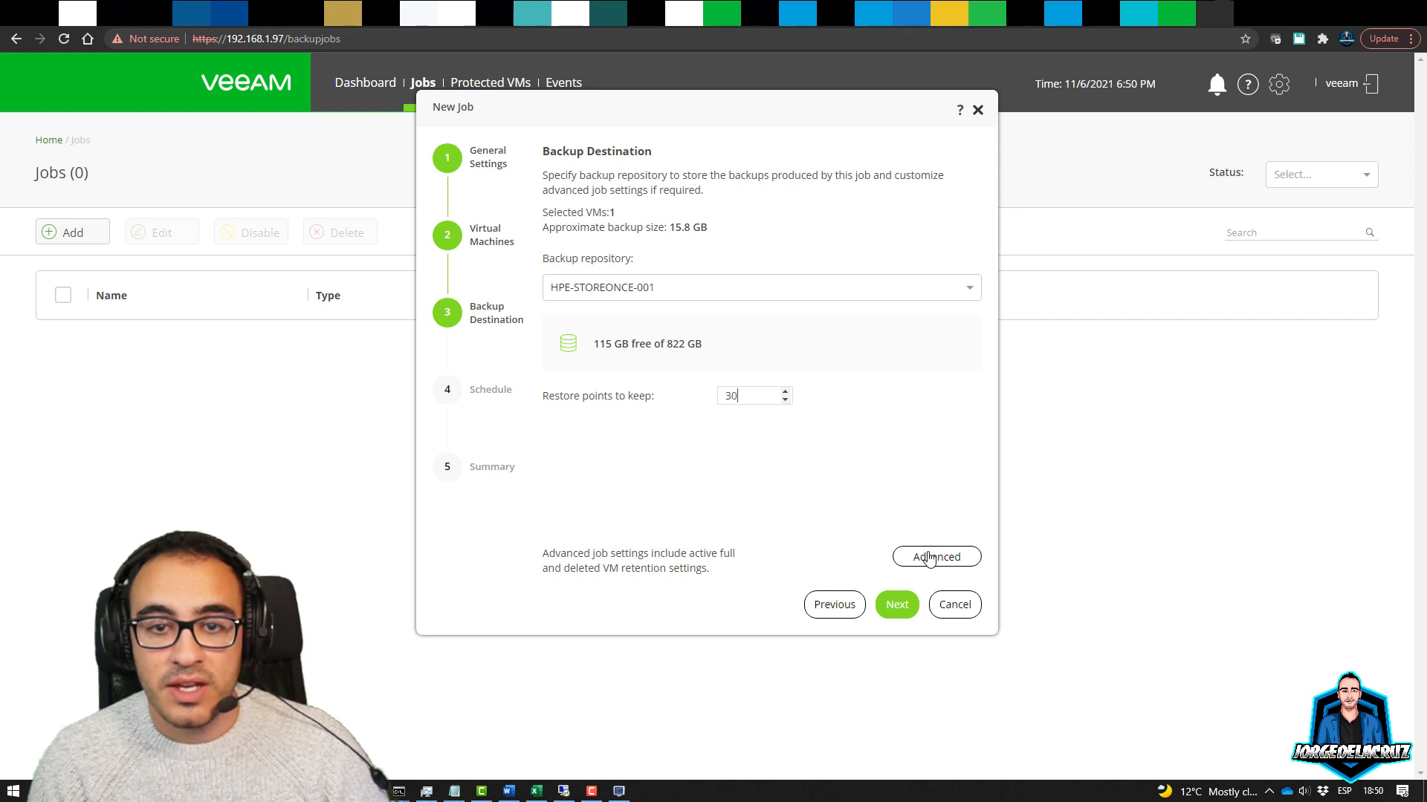
# In advanced backup settings, enable weekly active full backups on Saturday
pyautogui.click(929, 557)
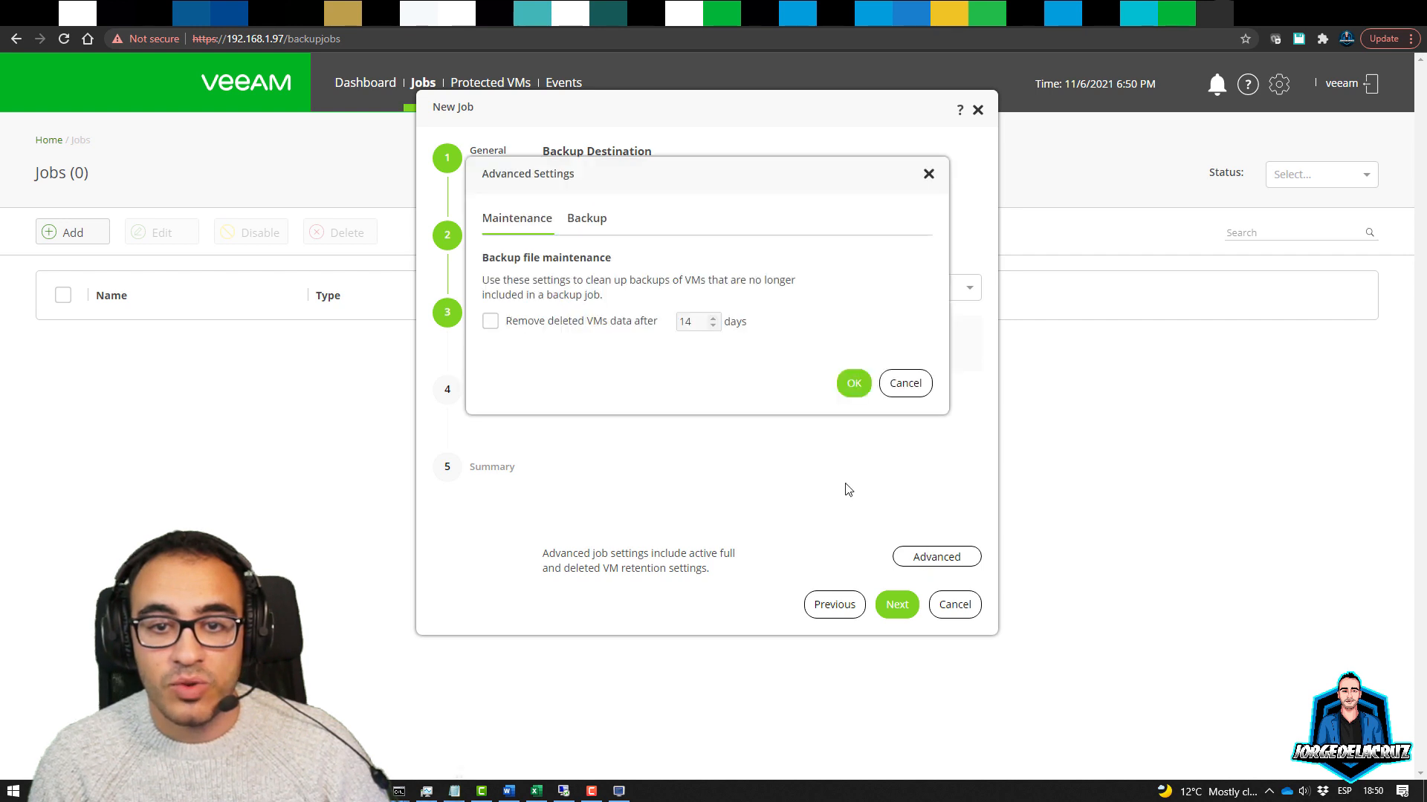
pyautogui.click(586, 221)
pyautogui.click(566, 265)
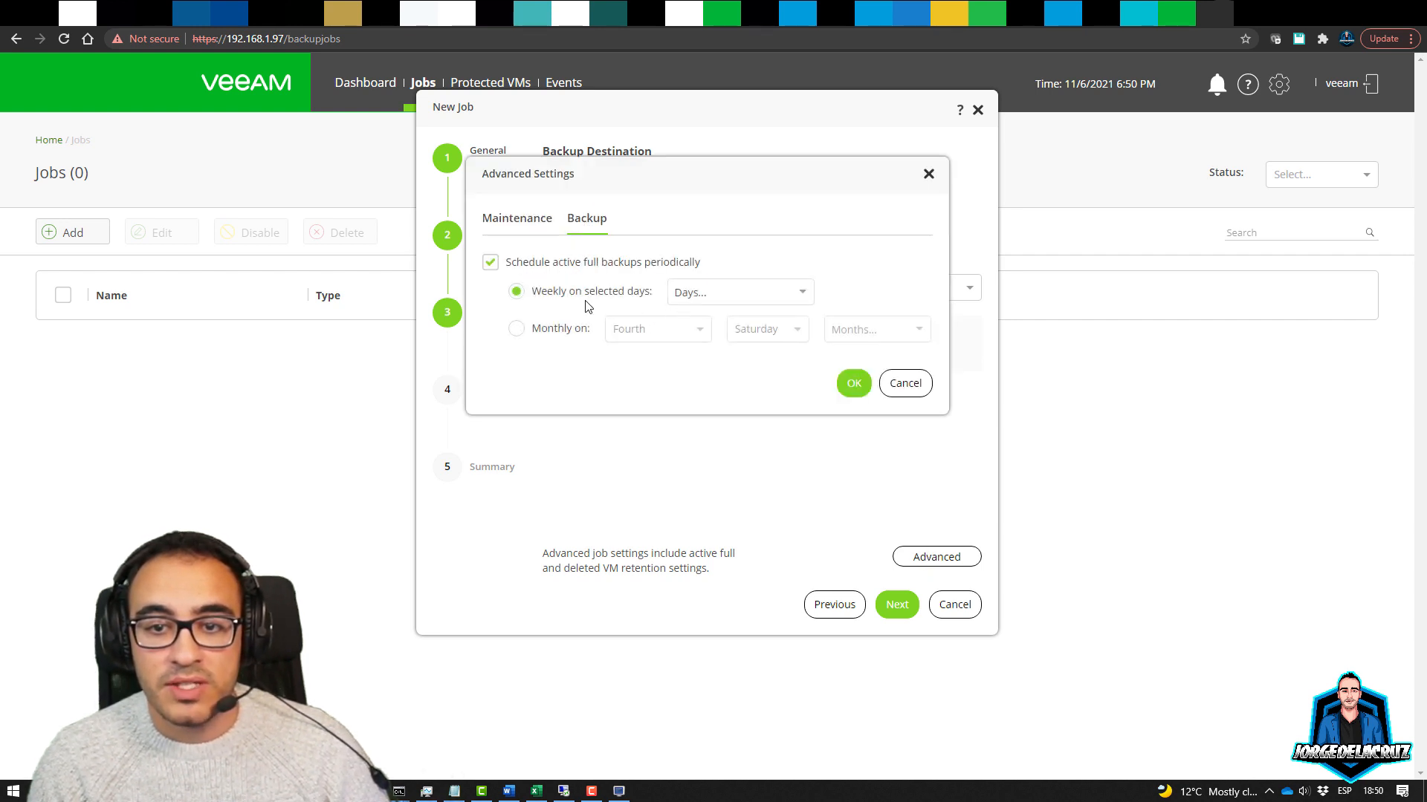
pyautogui.click(710, 298)
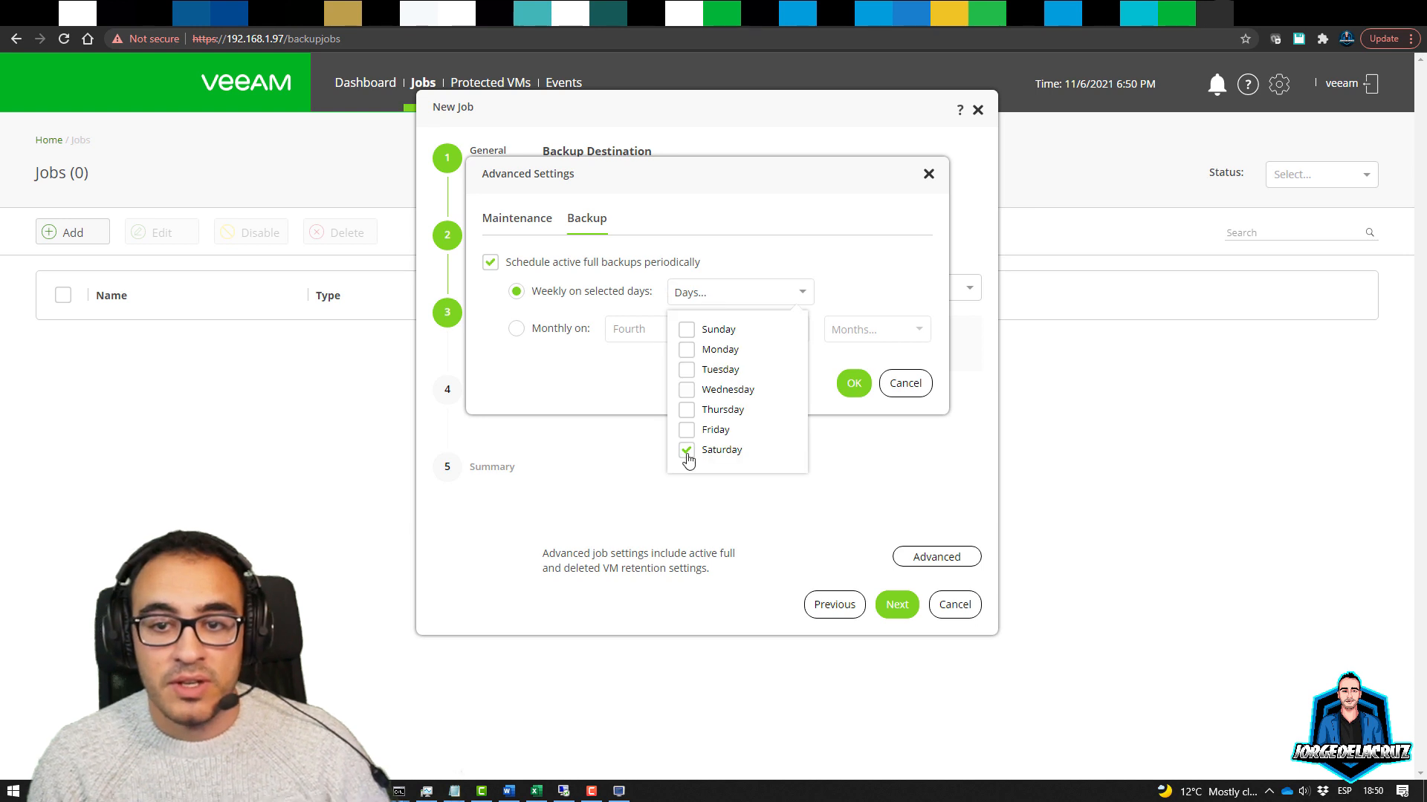
pyautogui.click(856, 301)
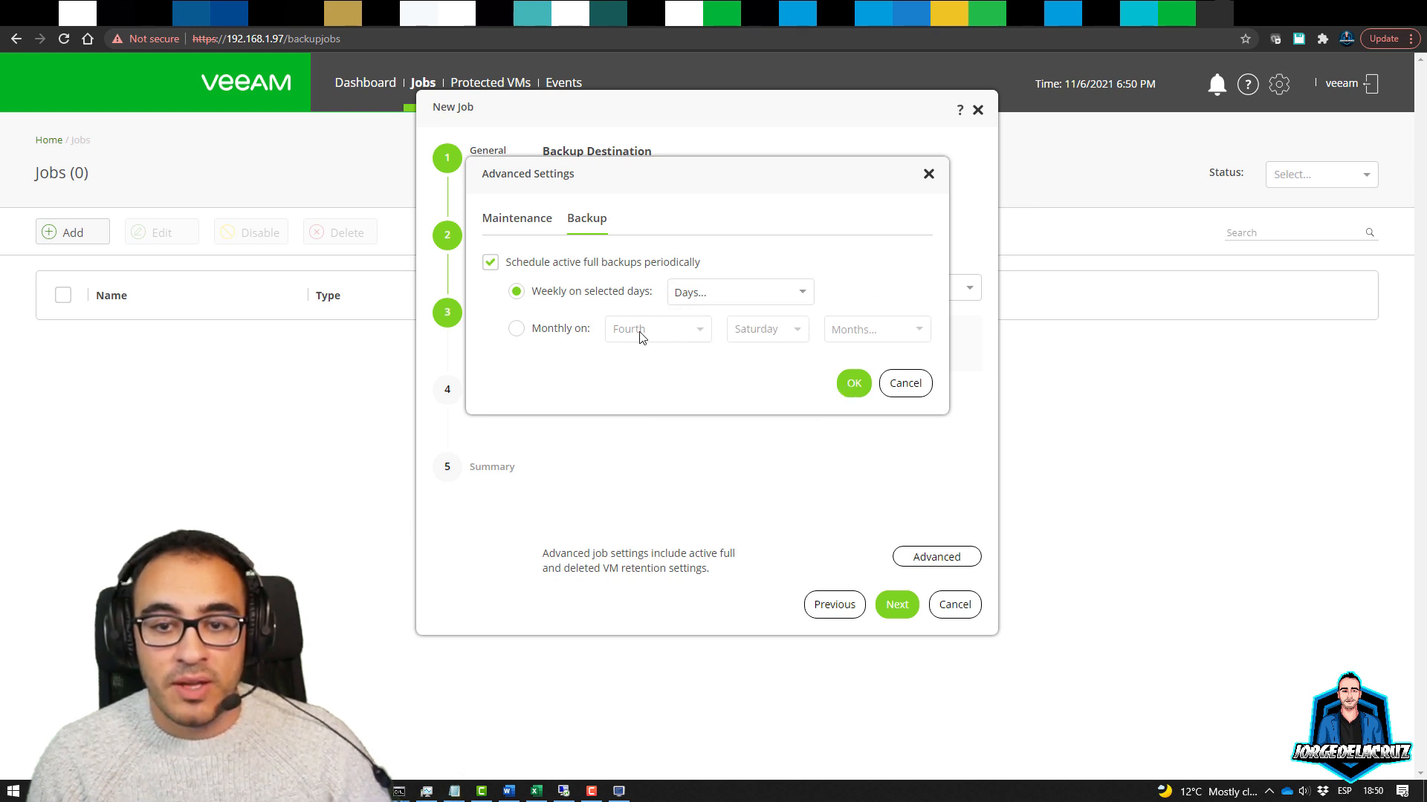
pyautogui.click(853, 384)
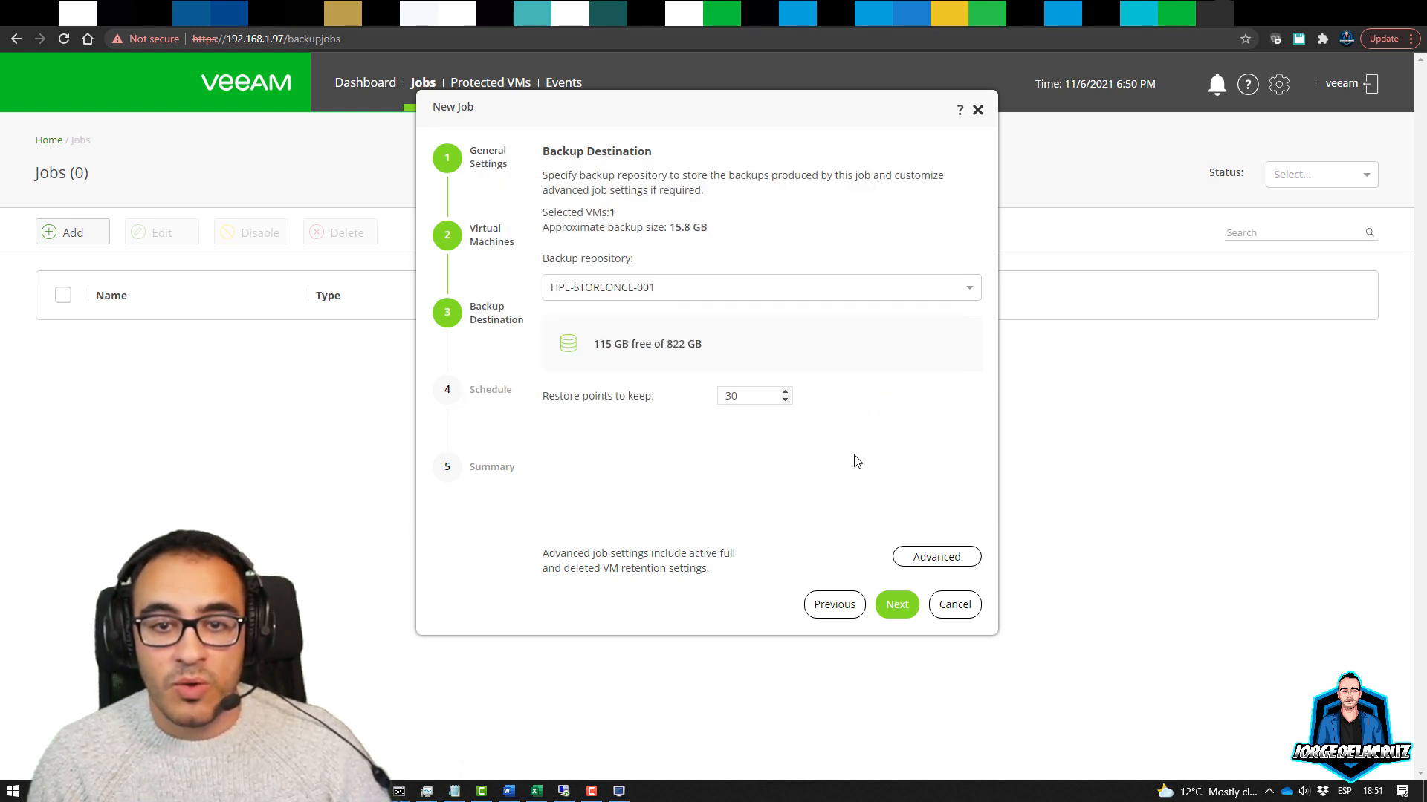
# Schedule the job to run automatically every day at 20:00
pyautogui.click(900, 609)
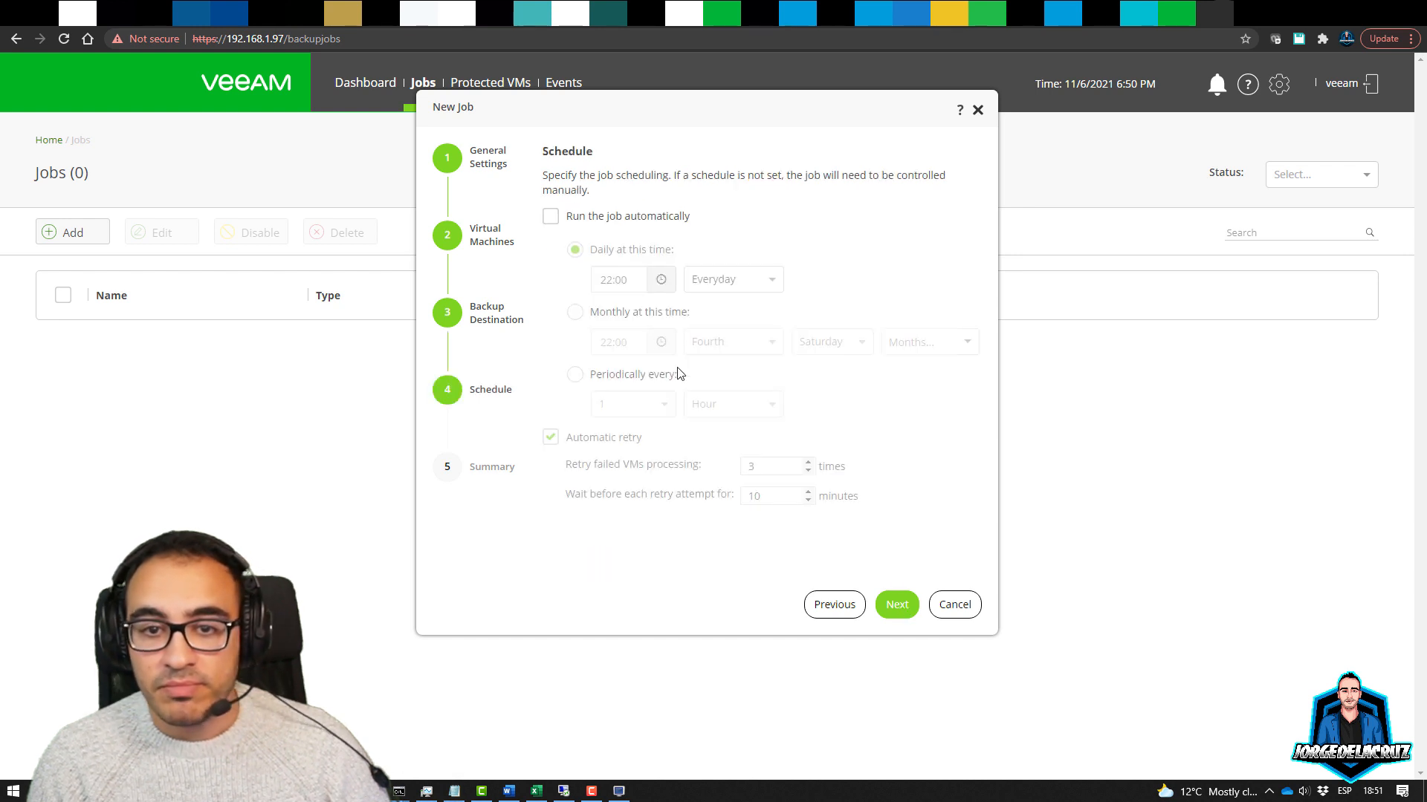
pyautogui.click(577, 219)
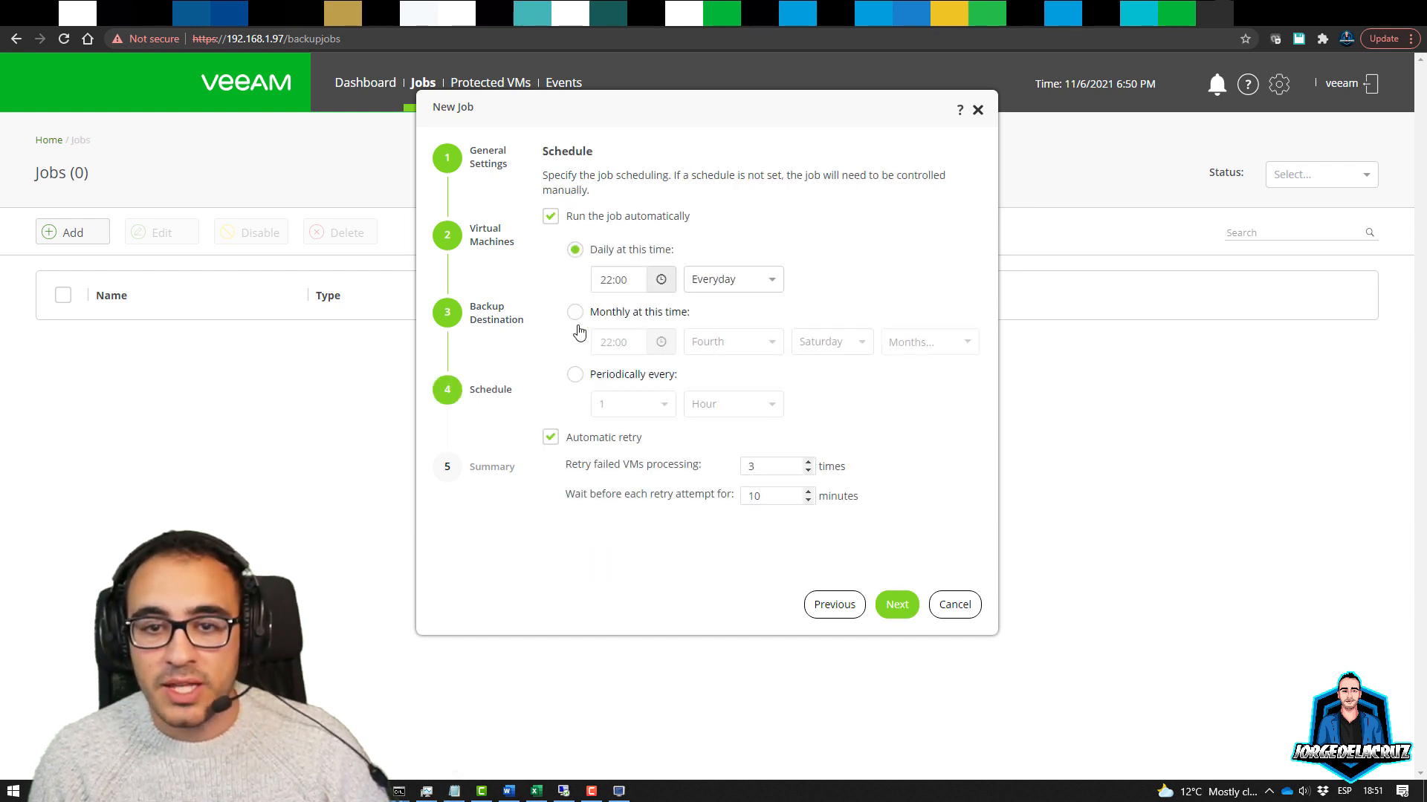
pyautogui.click(603, 282)
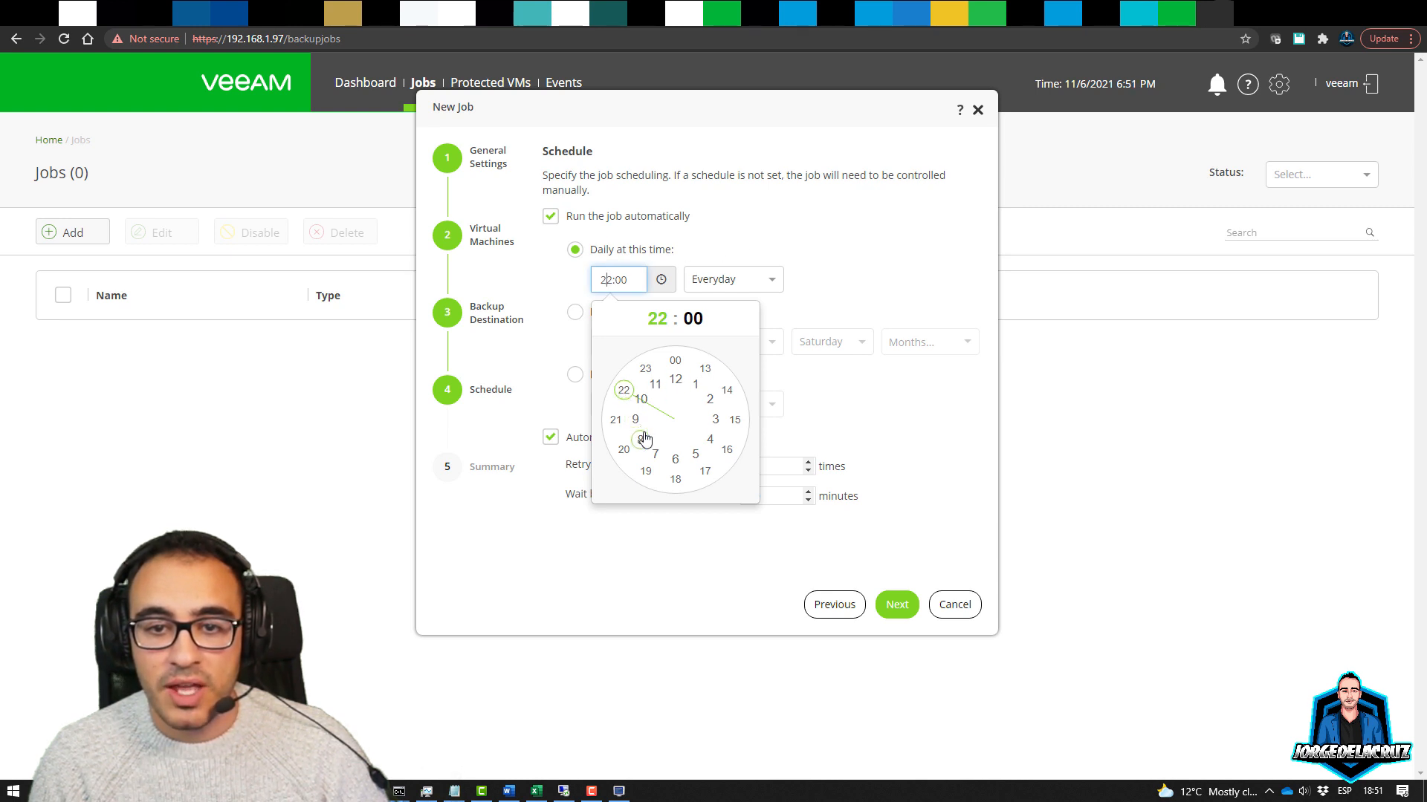
pyautogui.click(625, 448)
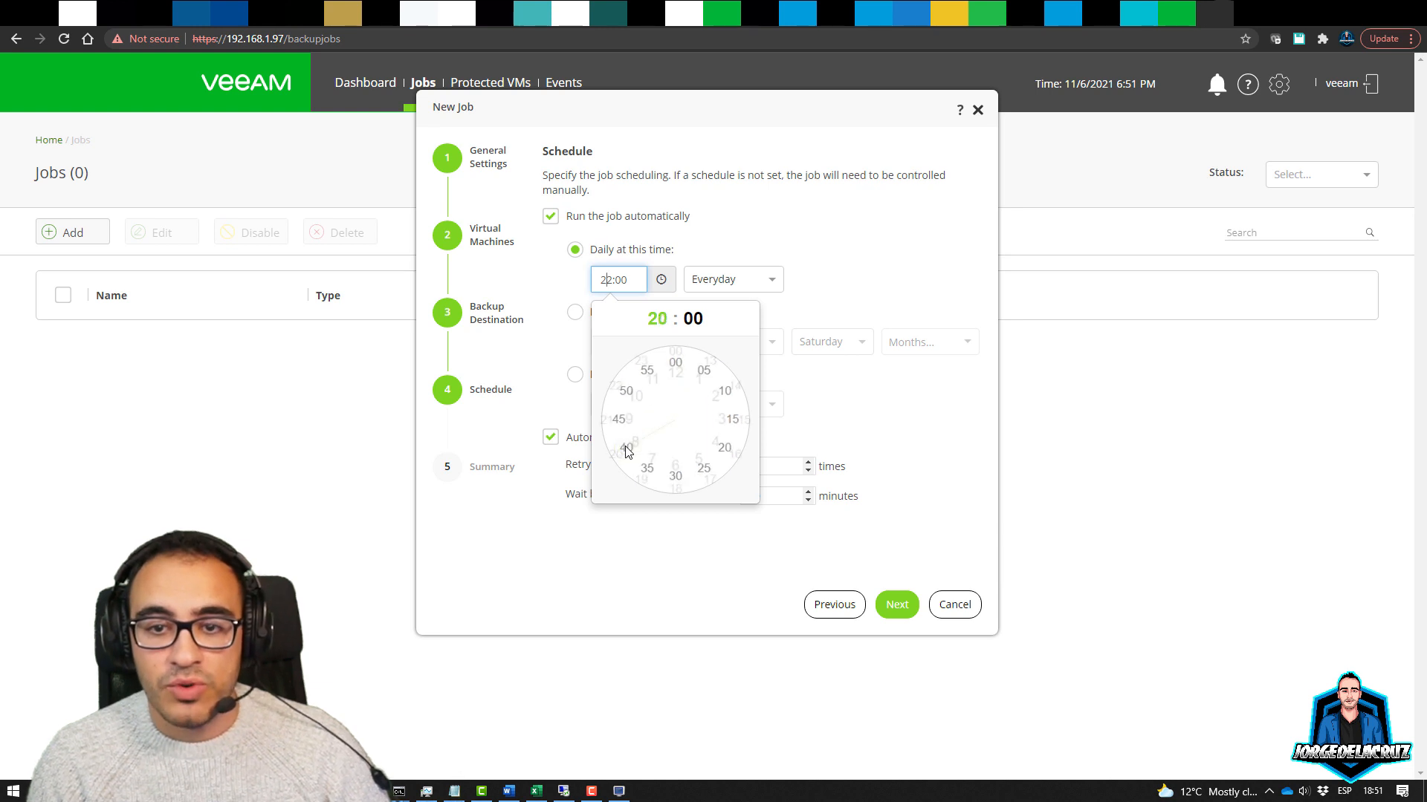
pyautogui.click(674, 361)
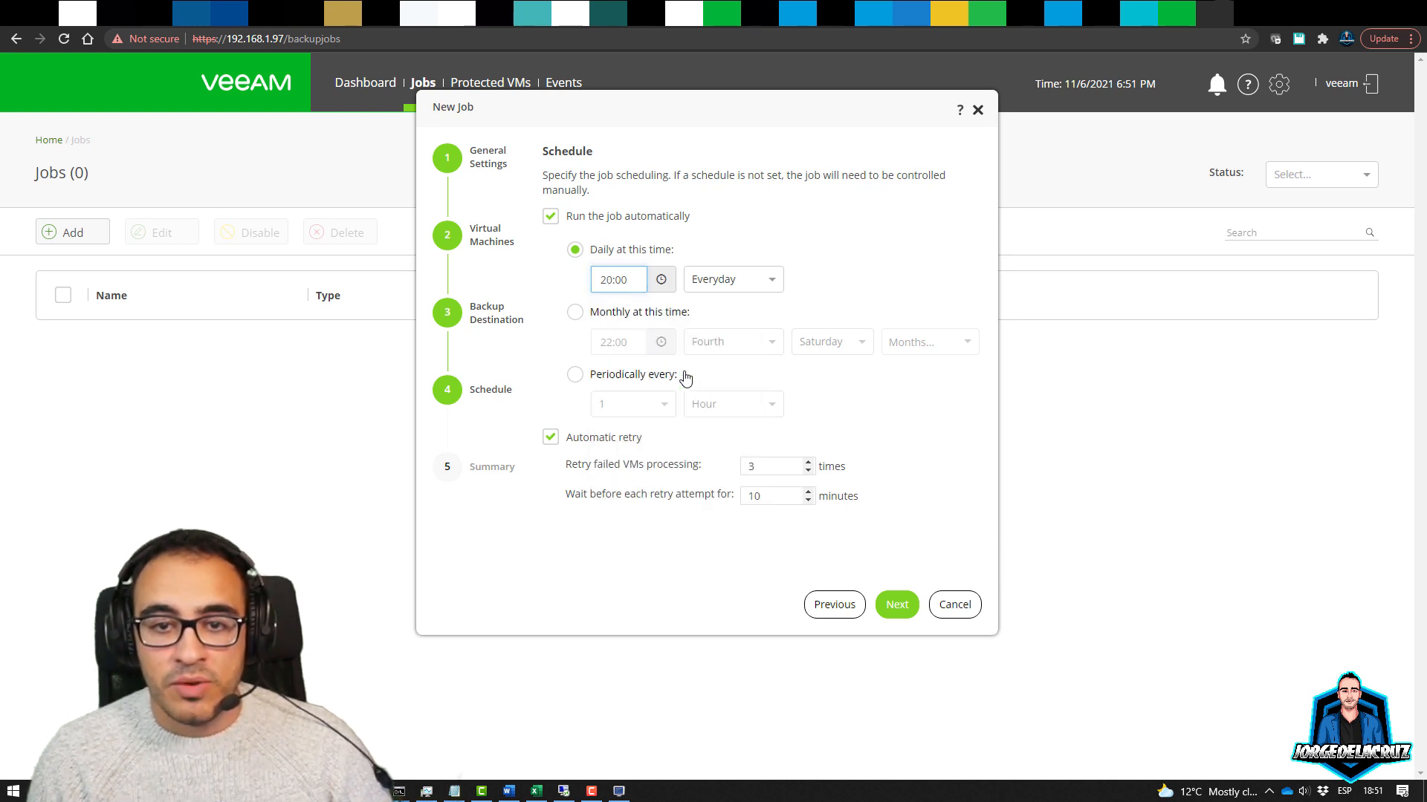
# Save and run the job until it finishes at 100% with Warning, then switch to the B&R console
pyautogui.click(894, 606)
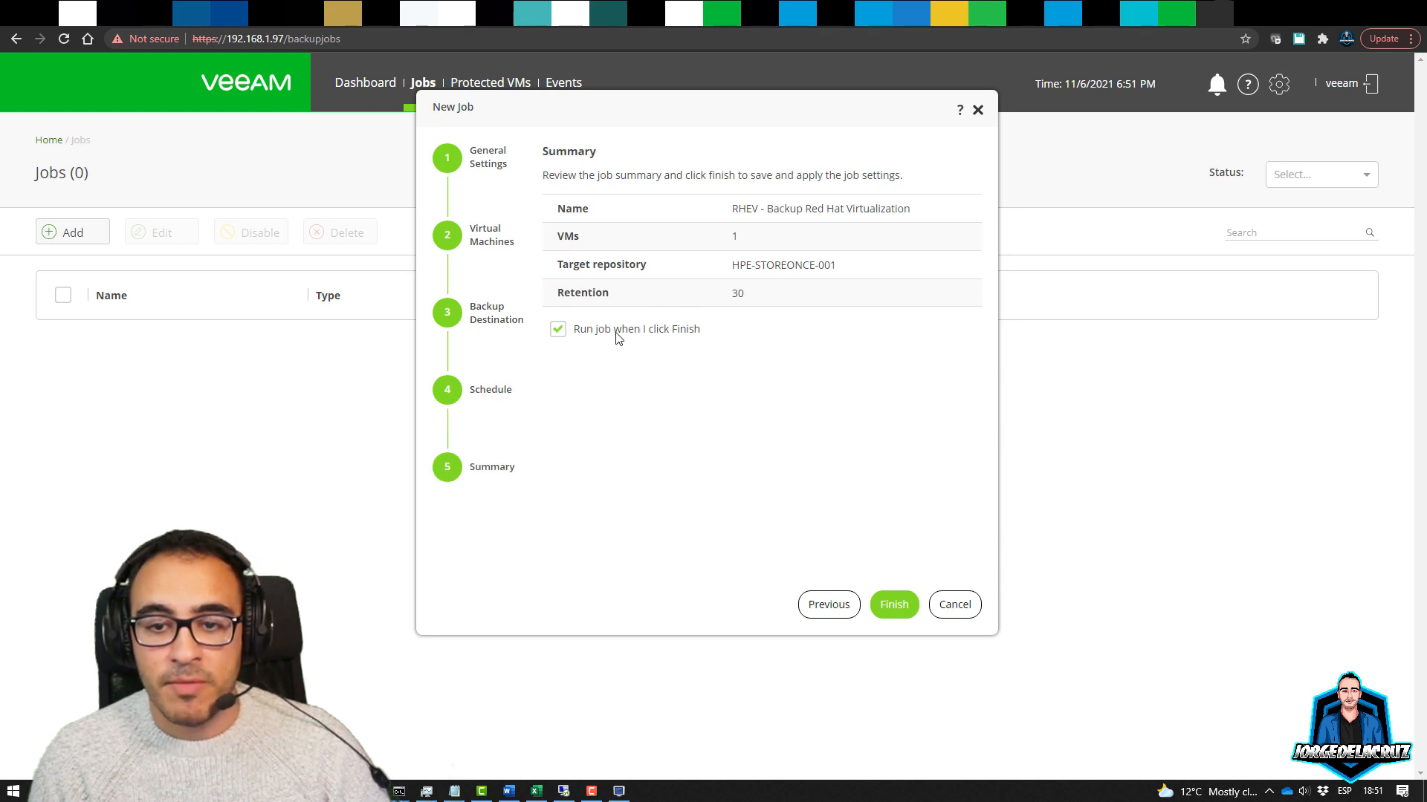
pyautogui.click(895, 605)
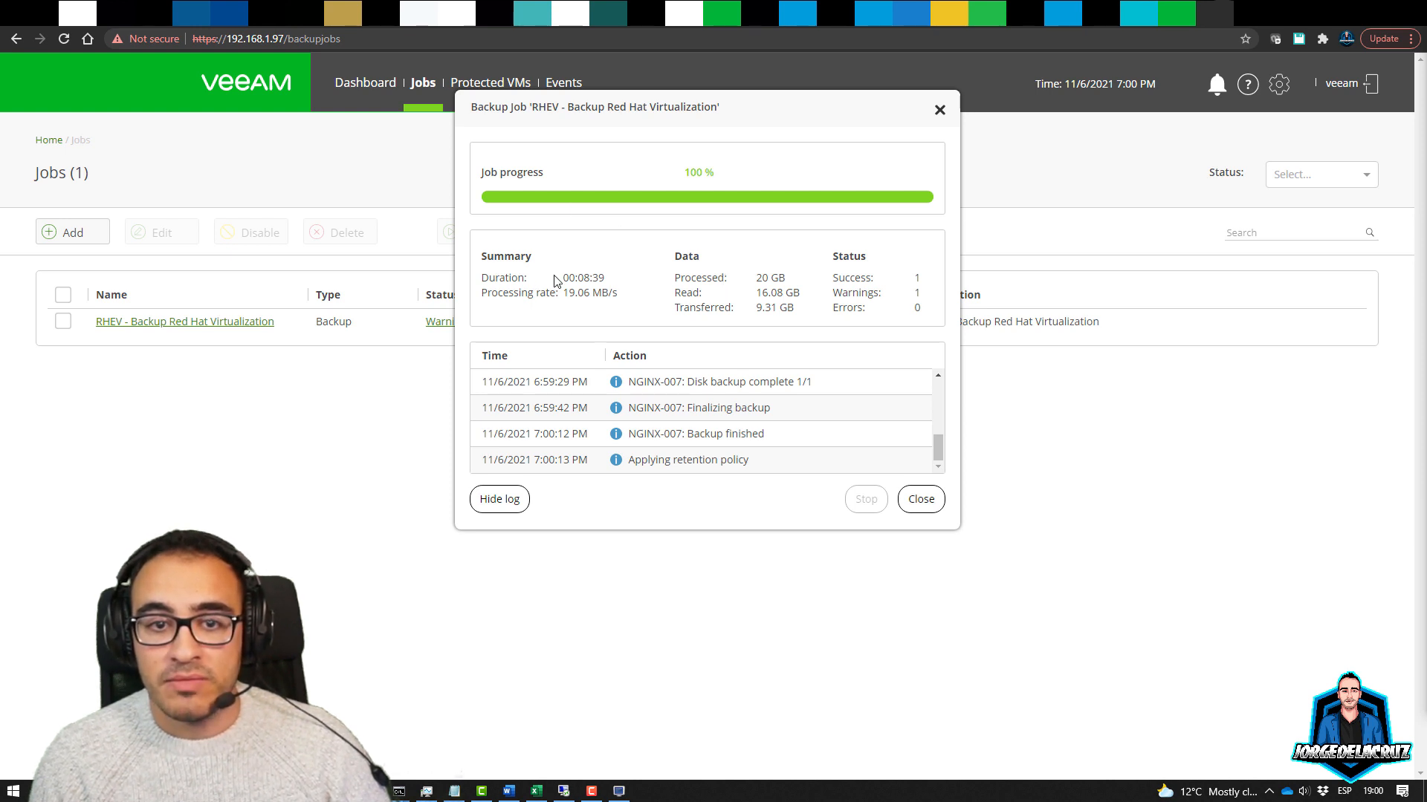
pyautogui.moveTo(556, 281); pyautogui.dragTo(485, 295)
pyautogui.click(923, 496)
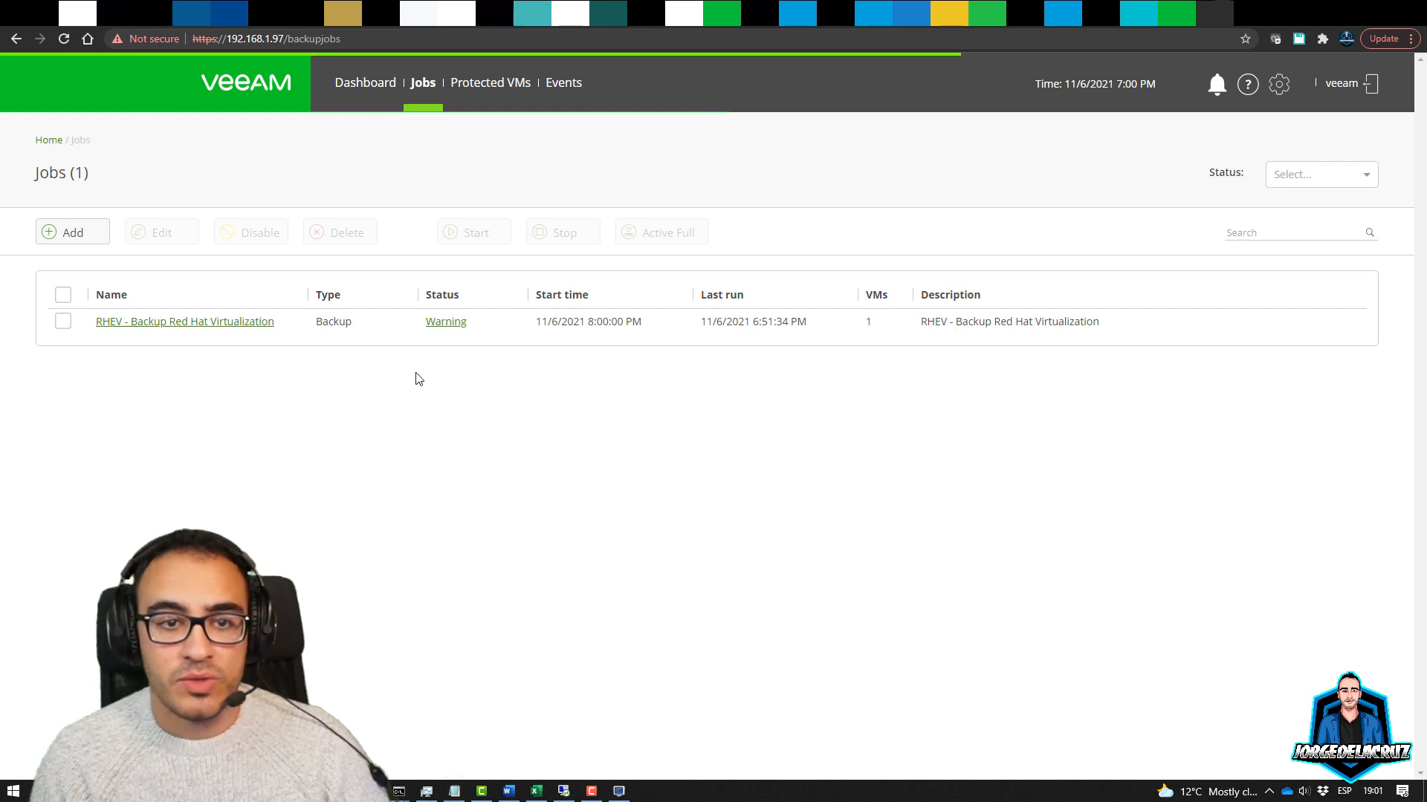
pyautogui.click(563, 790)
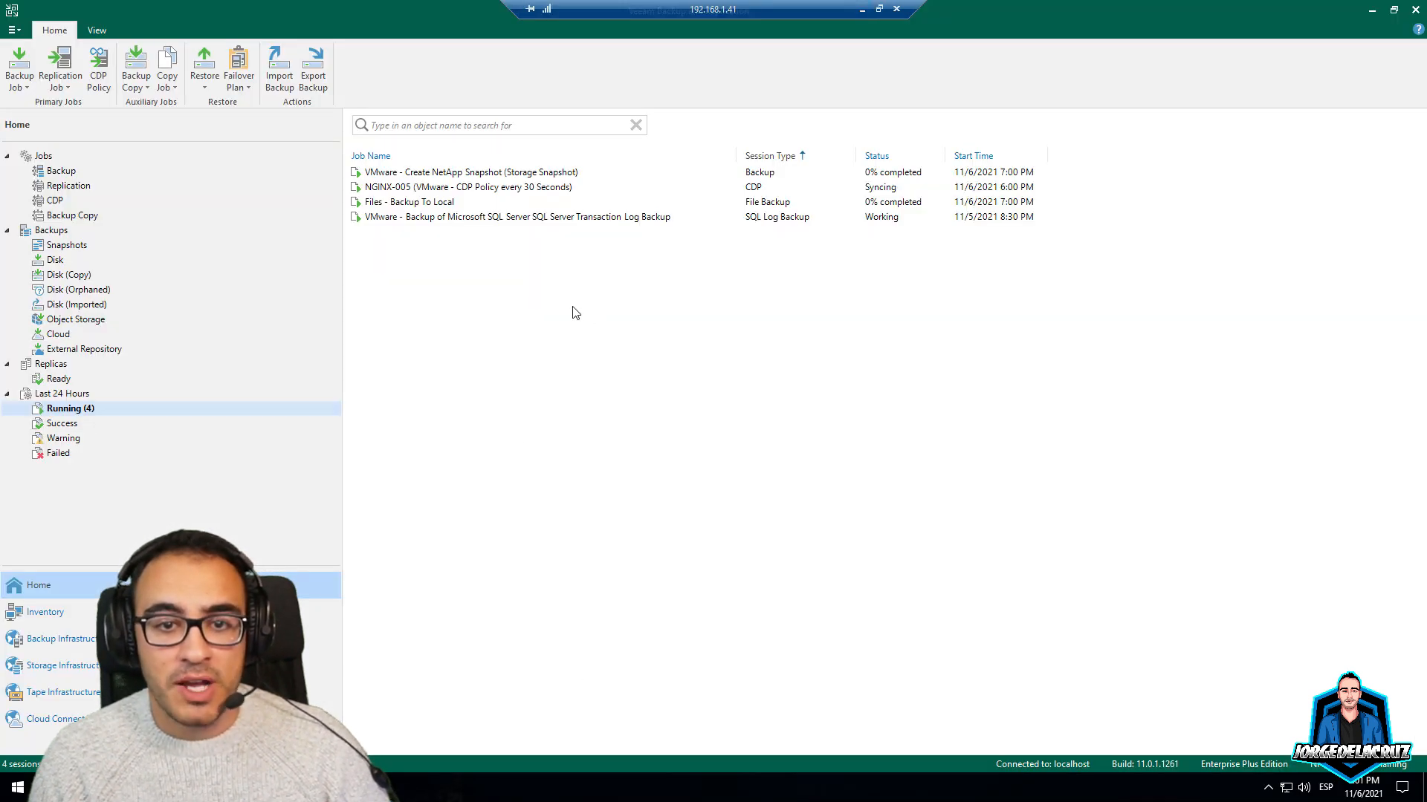
# Locate the NGINX-007 backup under the RHEV - Backup Red Hat Virtualization job in Disk backups
pyautogui.click(45, 171)
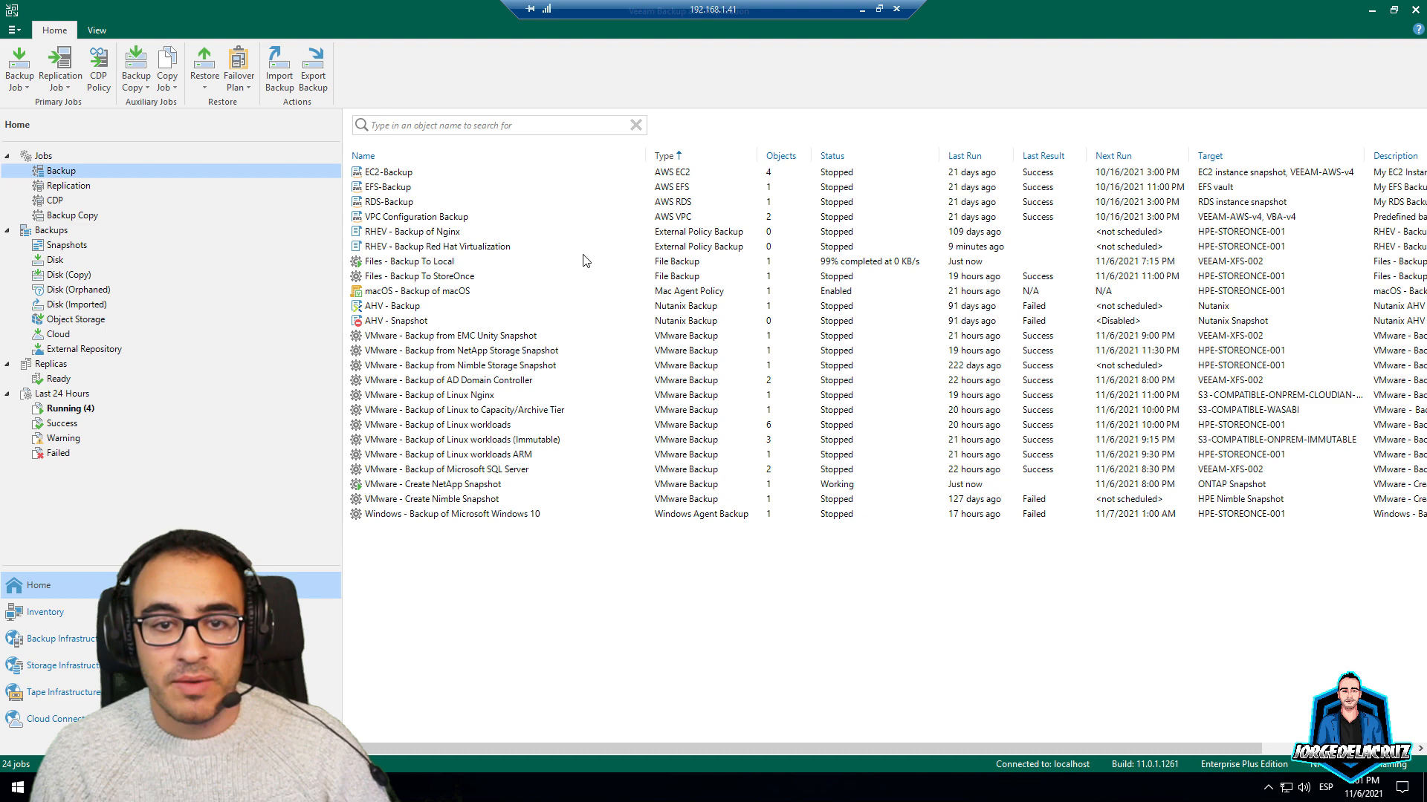
pyautogui.click(452, 248)
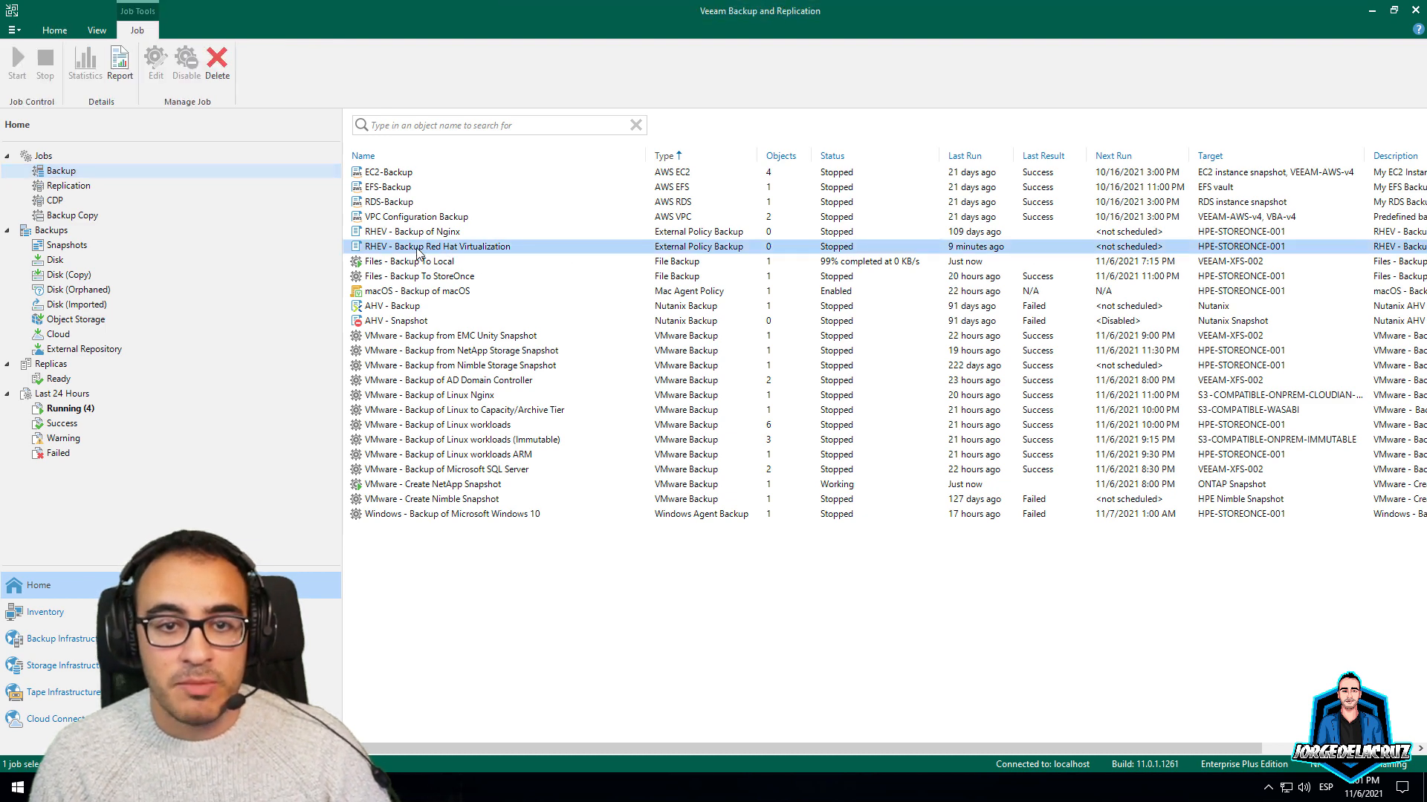
pyautogui.click(55, 260)
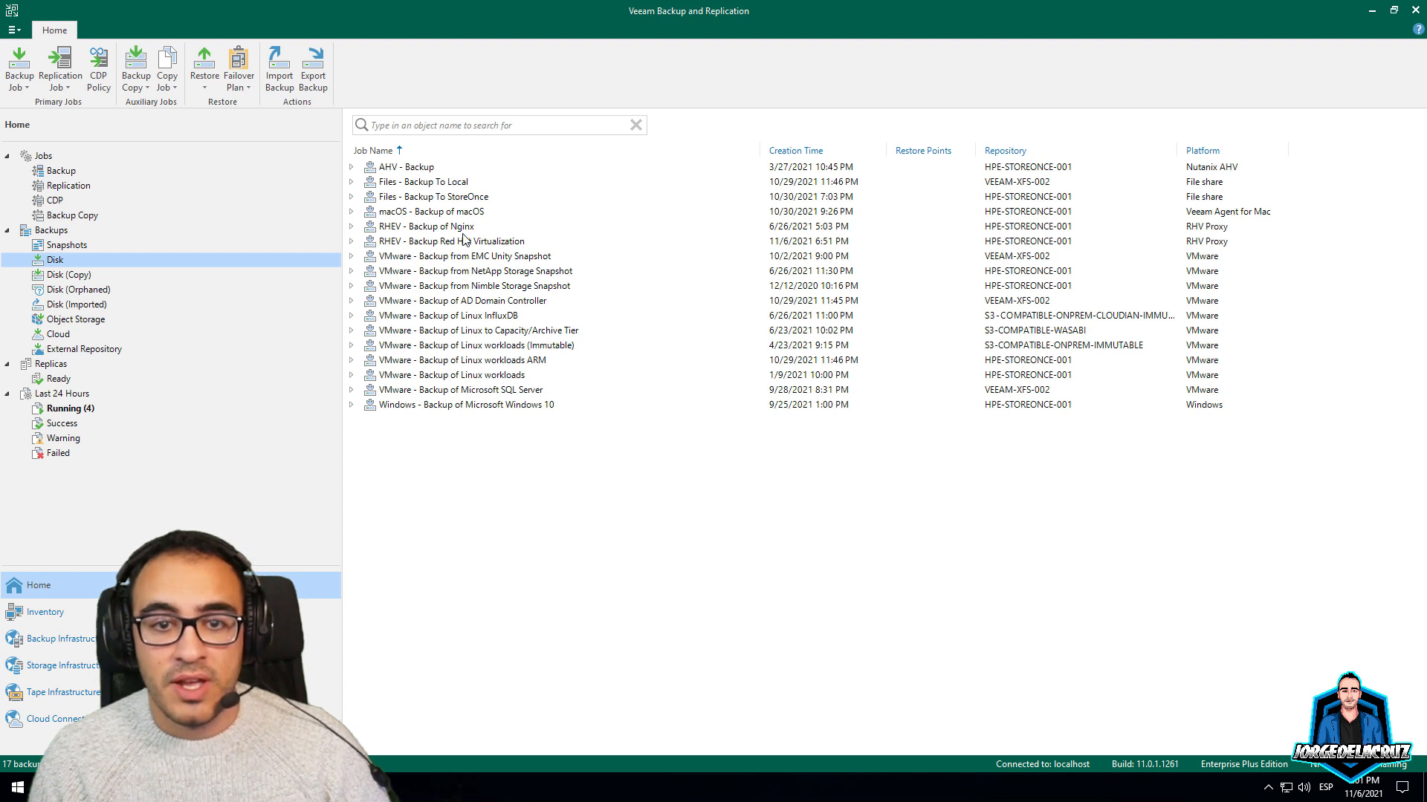
pyautogui.click(464, 244)
pyautogui.click(351, 242)
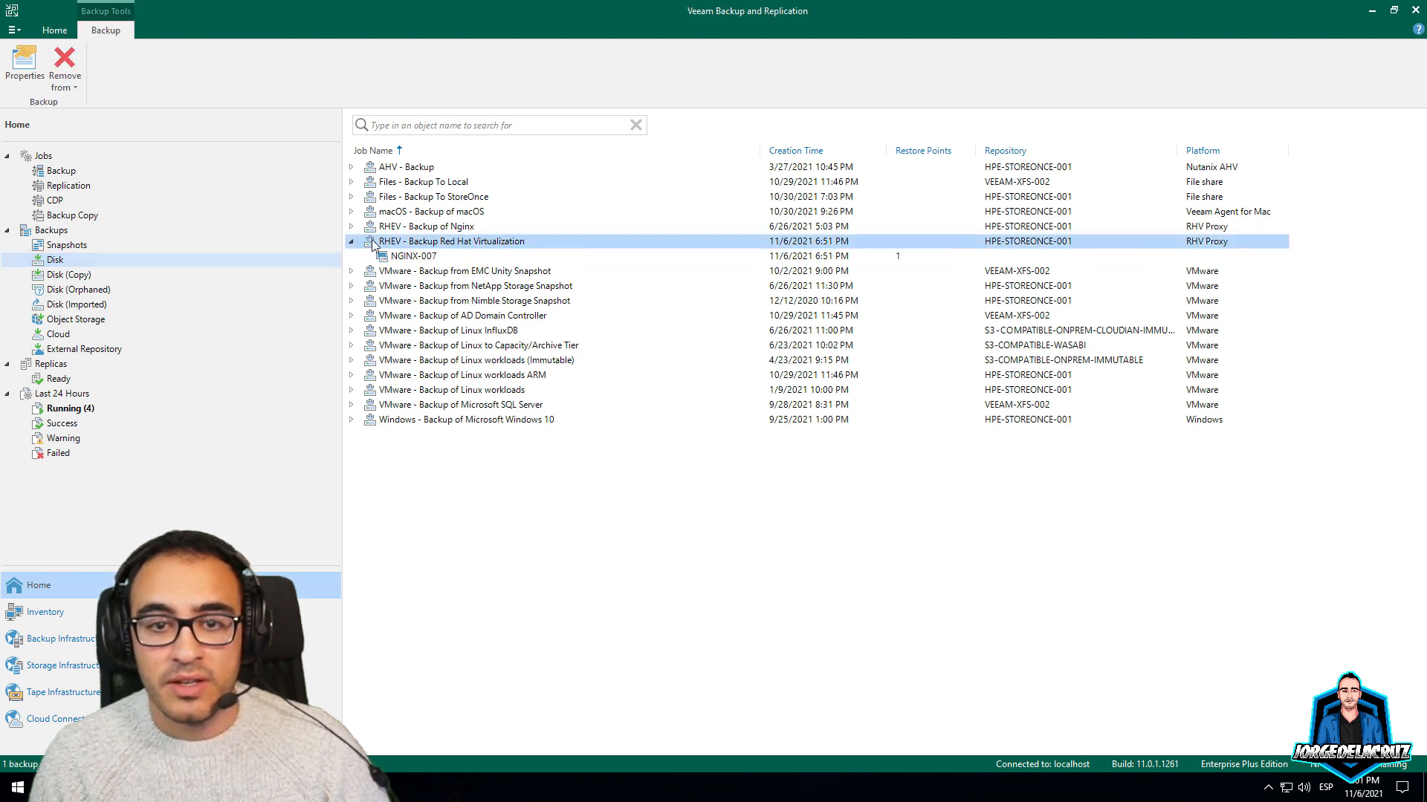
pyautogui.click(446, 257)
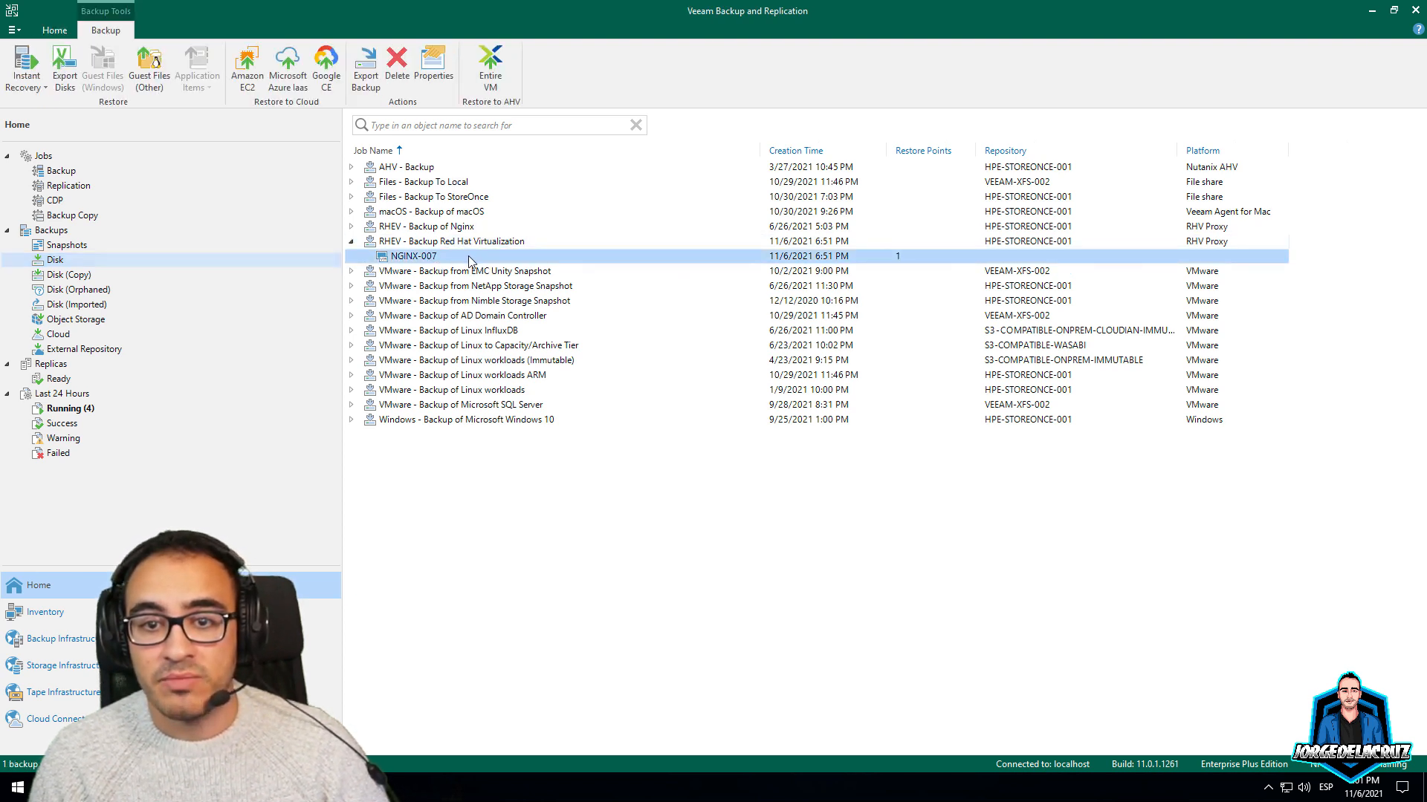
# Launch a Restore guest files > Linux and other restore for NGINX-007
pyautogui.rightClick(470, 256)
pyautogui.moveTo(639, 265)
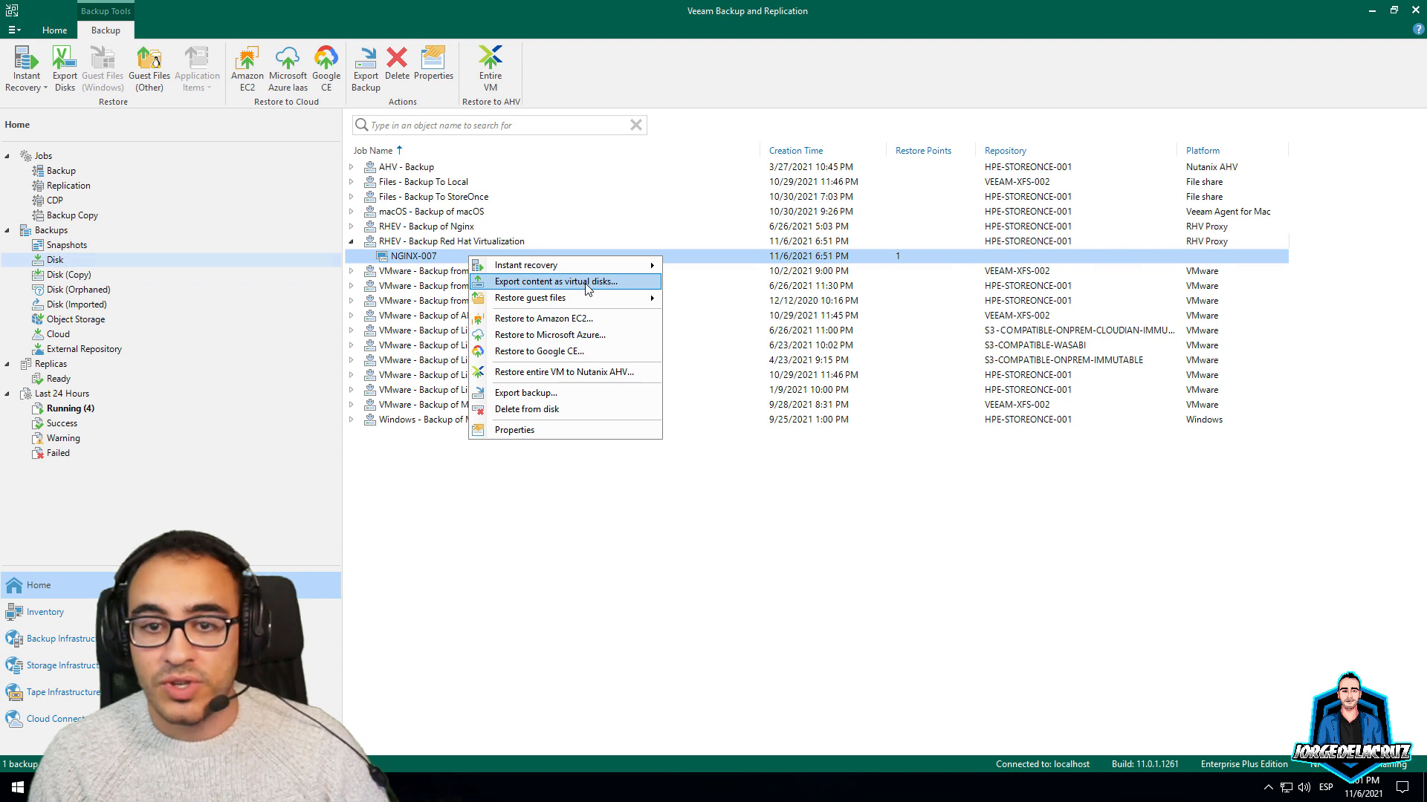
pyautogui.moveTo(636, 305)
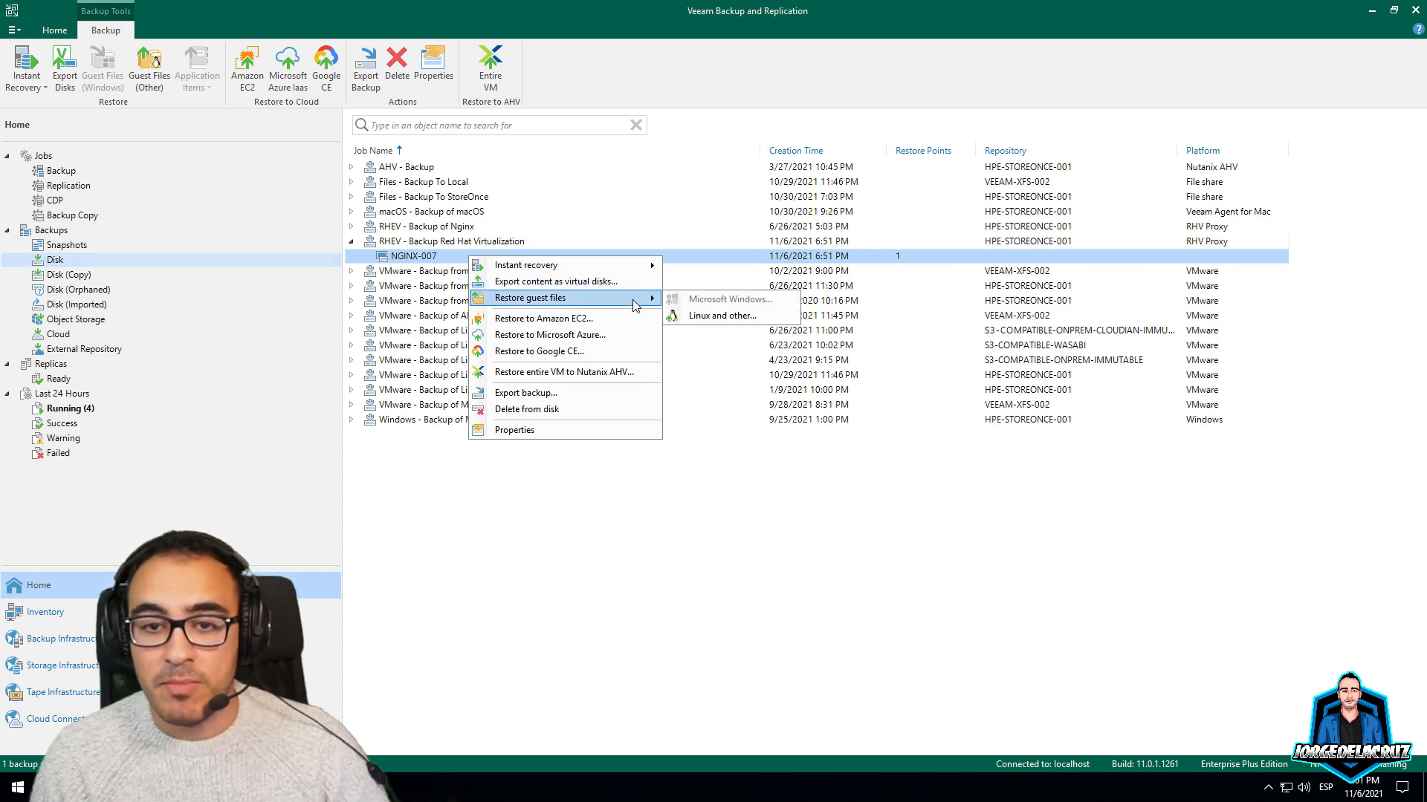
pyautogui.click(712, 317)
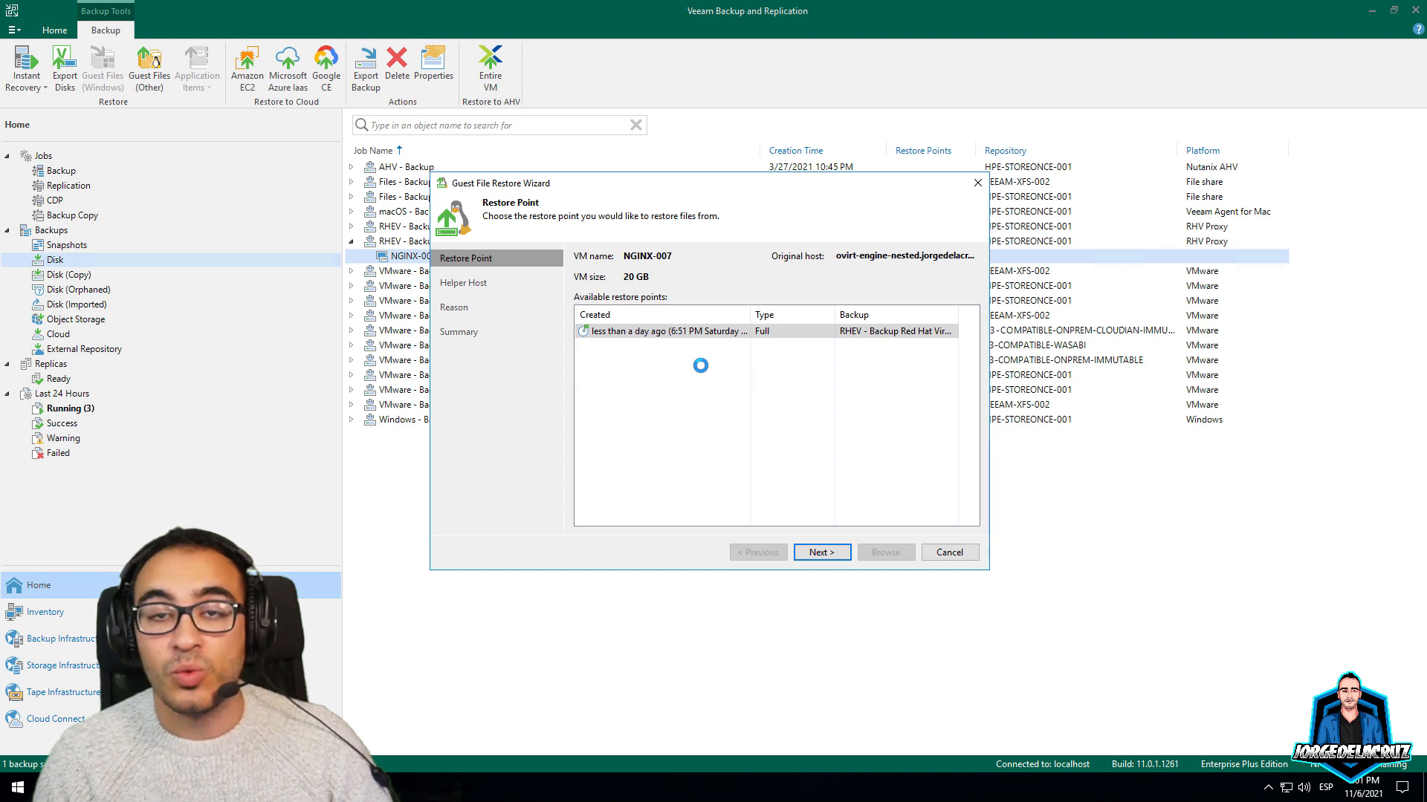
# Complete the Guest File Restore wizard using the single restore point and helper server veeamprx-003
pyautogui.click(827, 554)
pyautogui.click(672, 272)
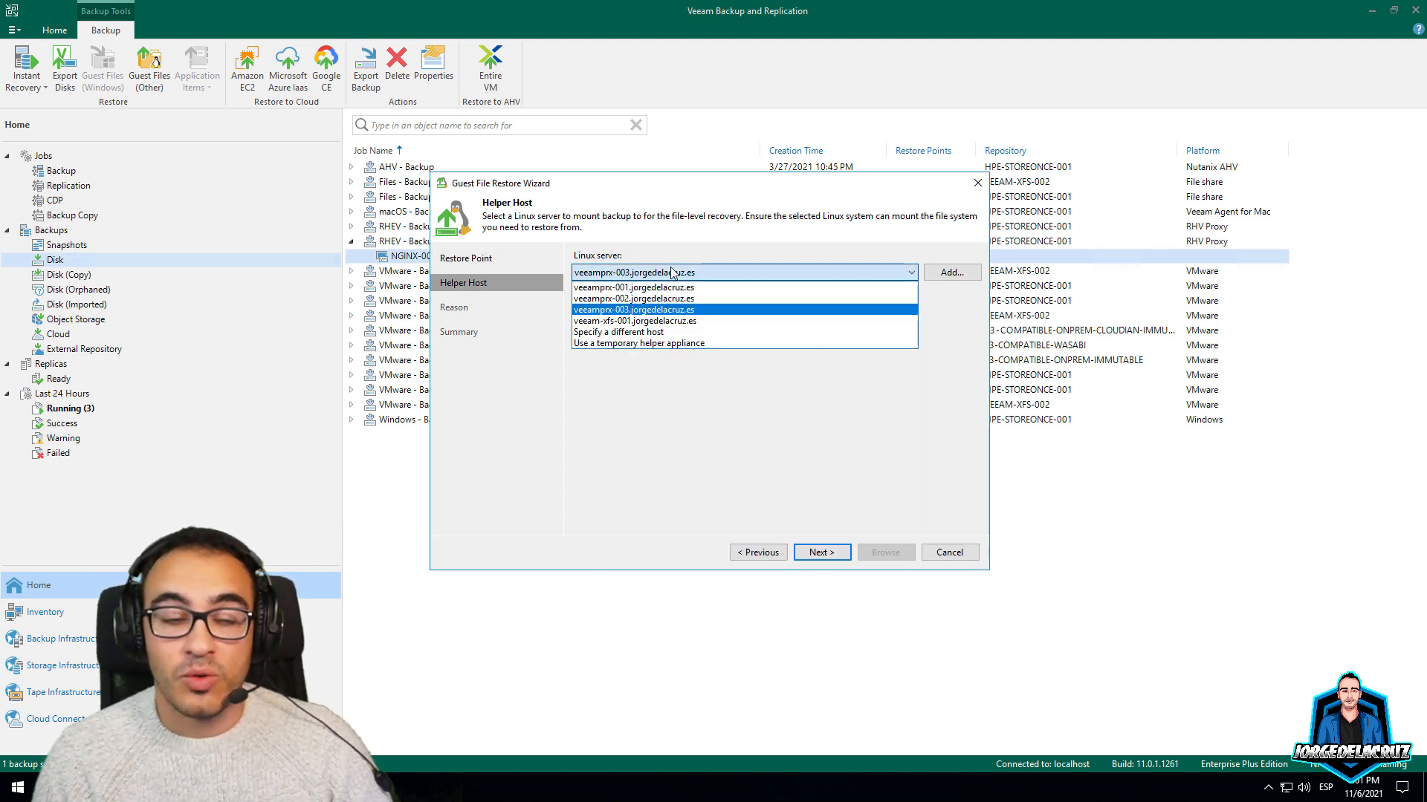
pyautogui.click(672, 272)
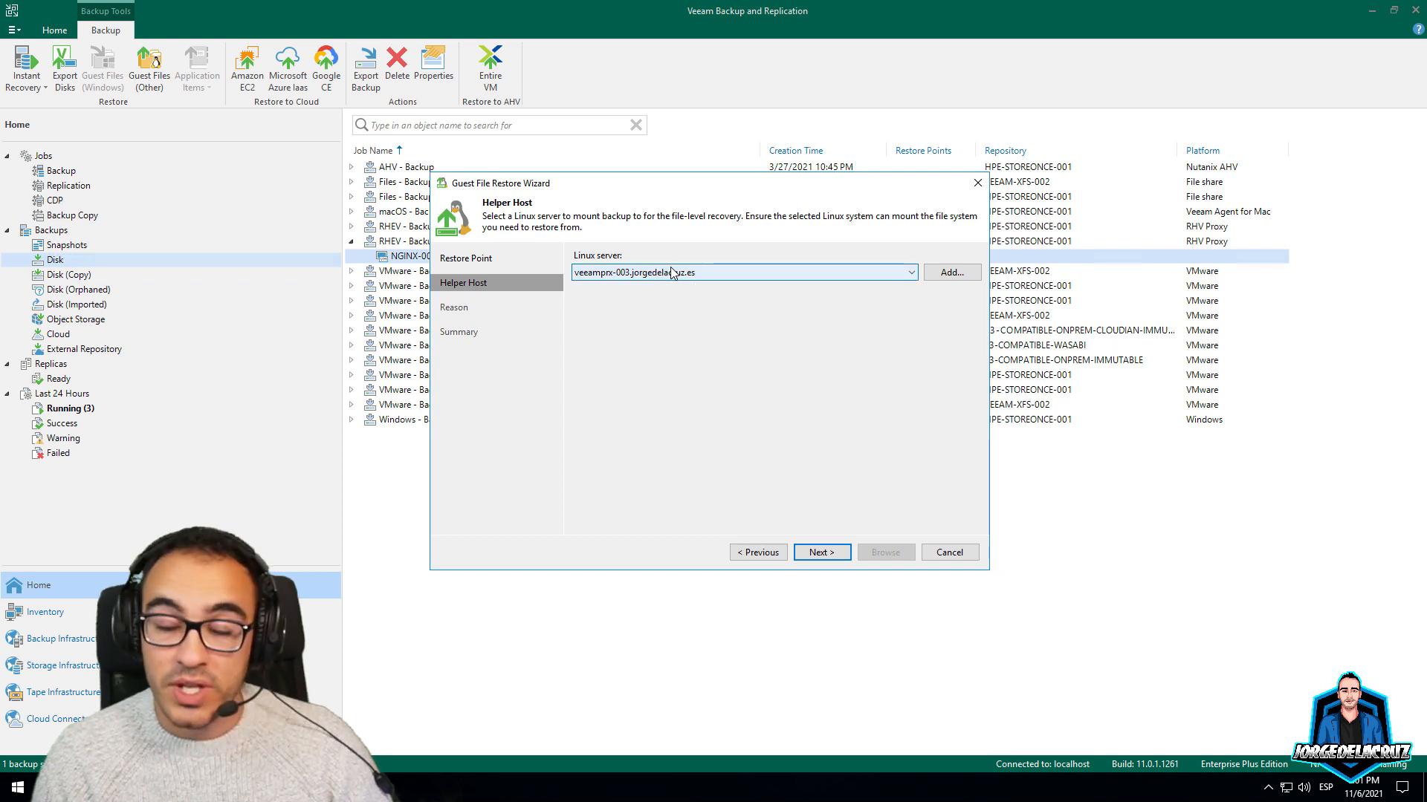
pyautogui.click(822, 553)
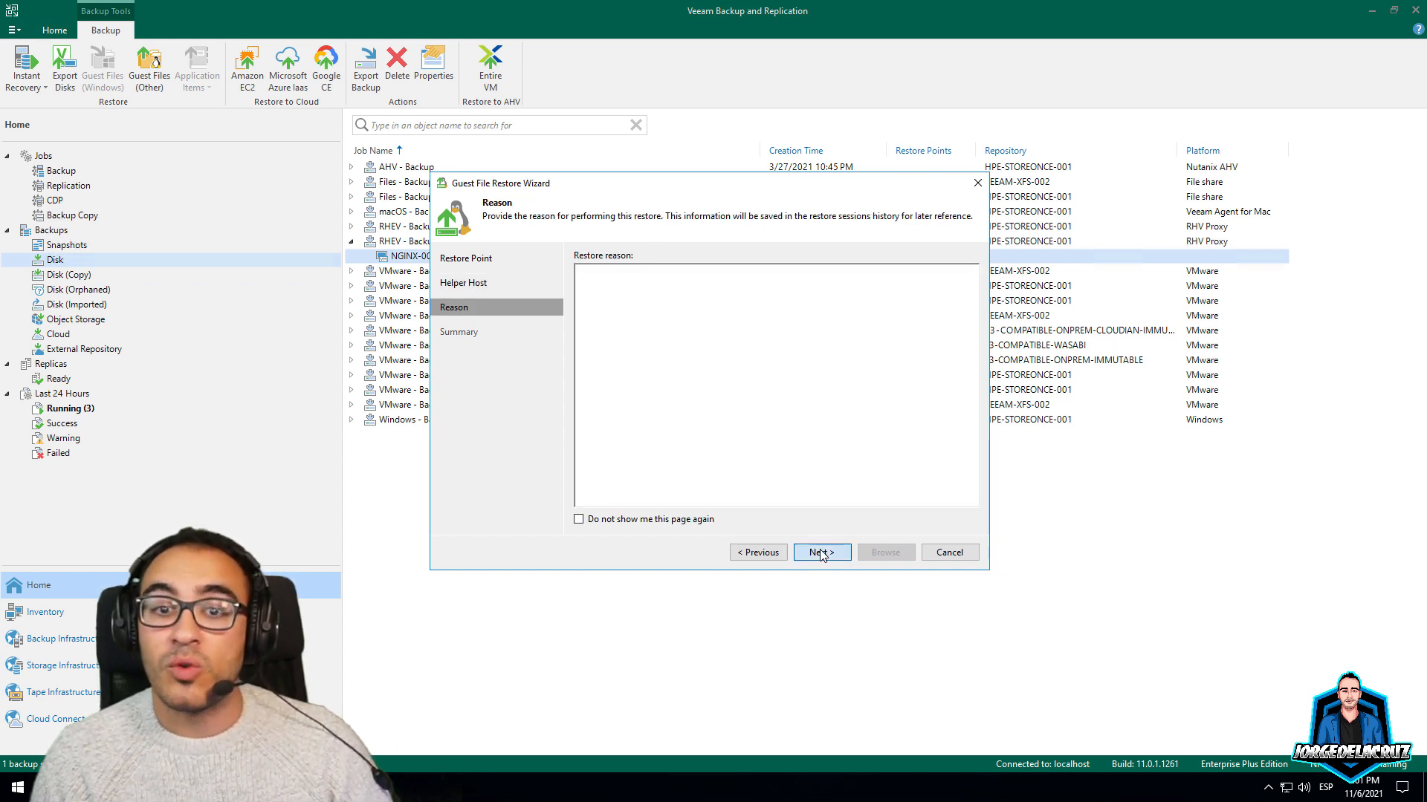
pyautogui.click(823, 553)
pyautogui.click(873, 554)
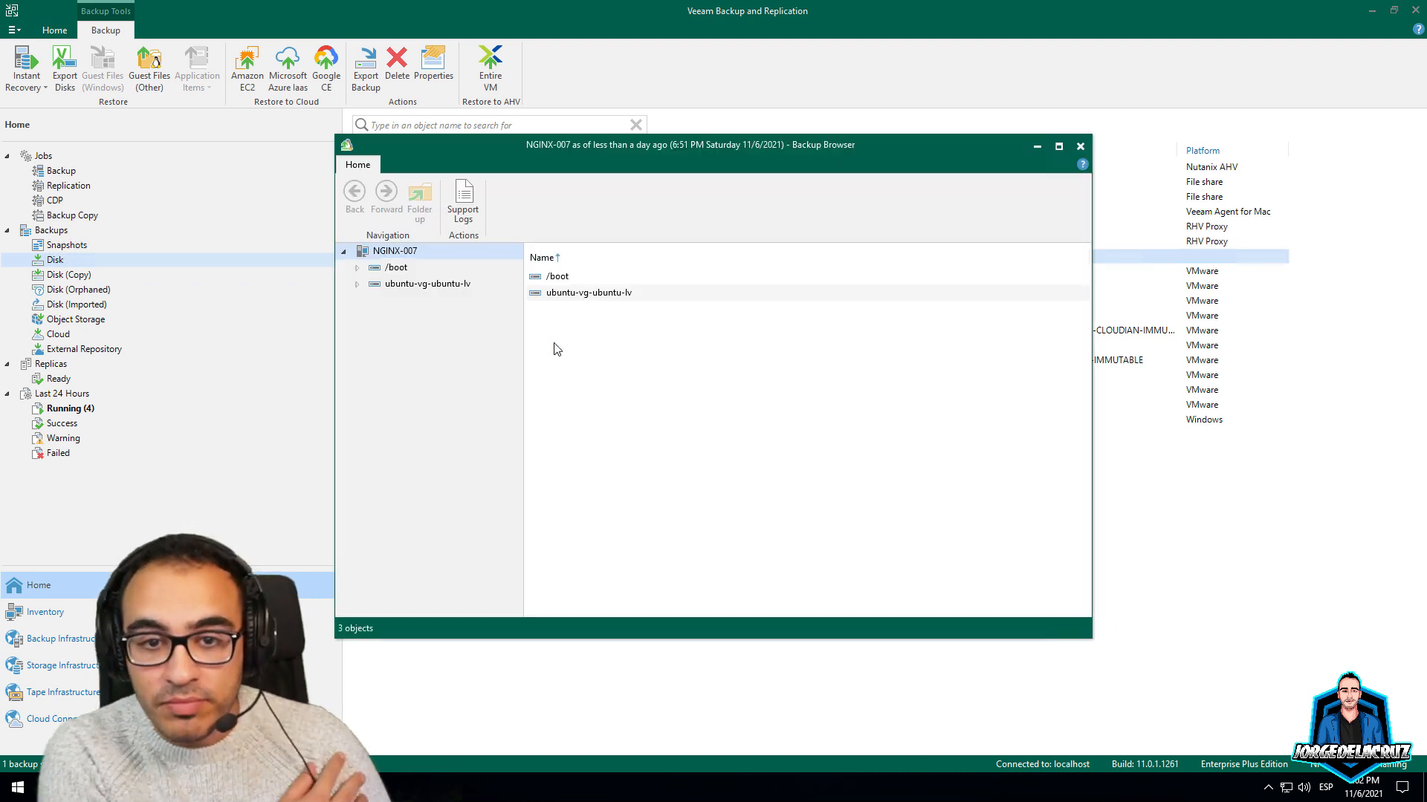
# Browse ubuntu-vg-ubuntu-lv > home > oper, close the Backup Browser, and dismiss the restore menu
pyautogui.click(432, 285)
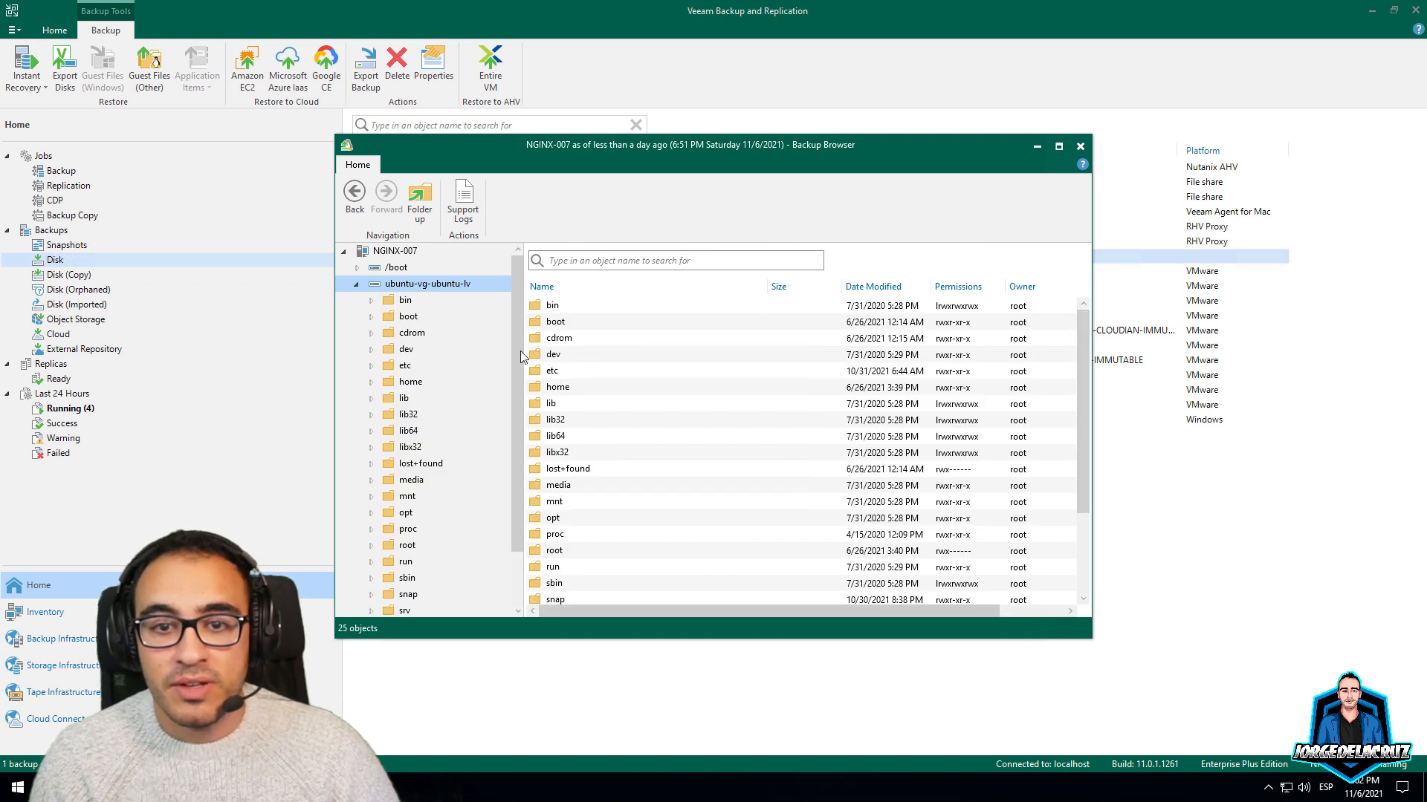
pyautogui.scroll(-1, 599, 376)
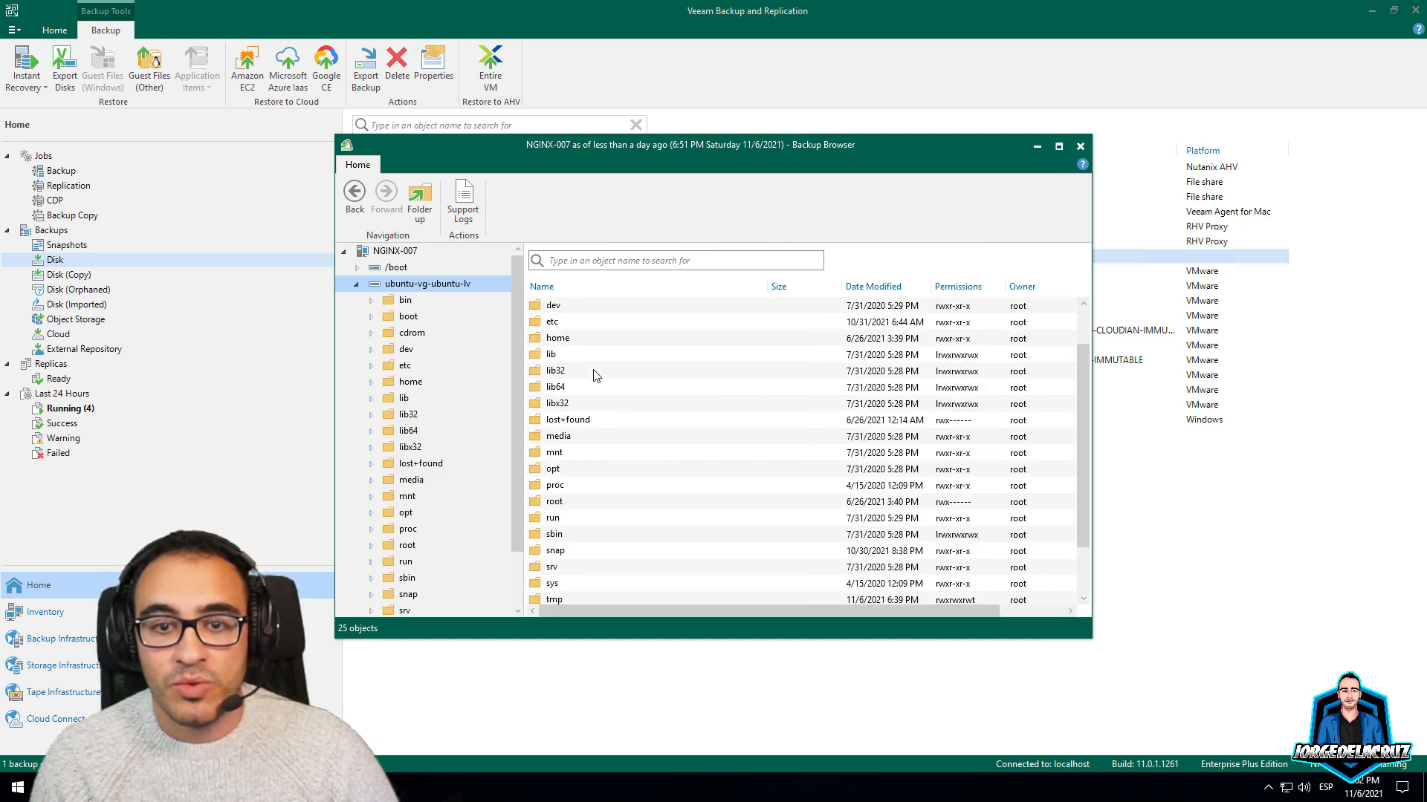
pyautogui.doubleClick(559, 338)
pyautogui.click(561, 311)
pyautogui.doubleClick(561, 310)
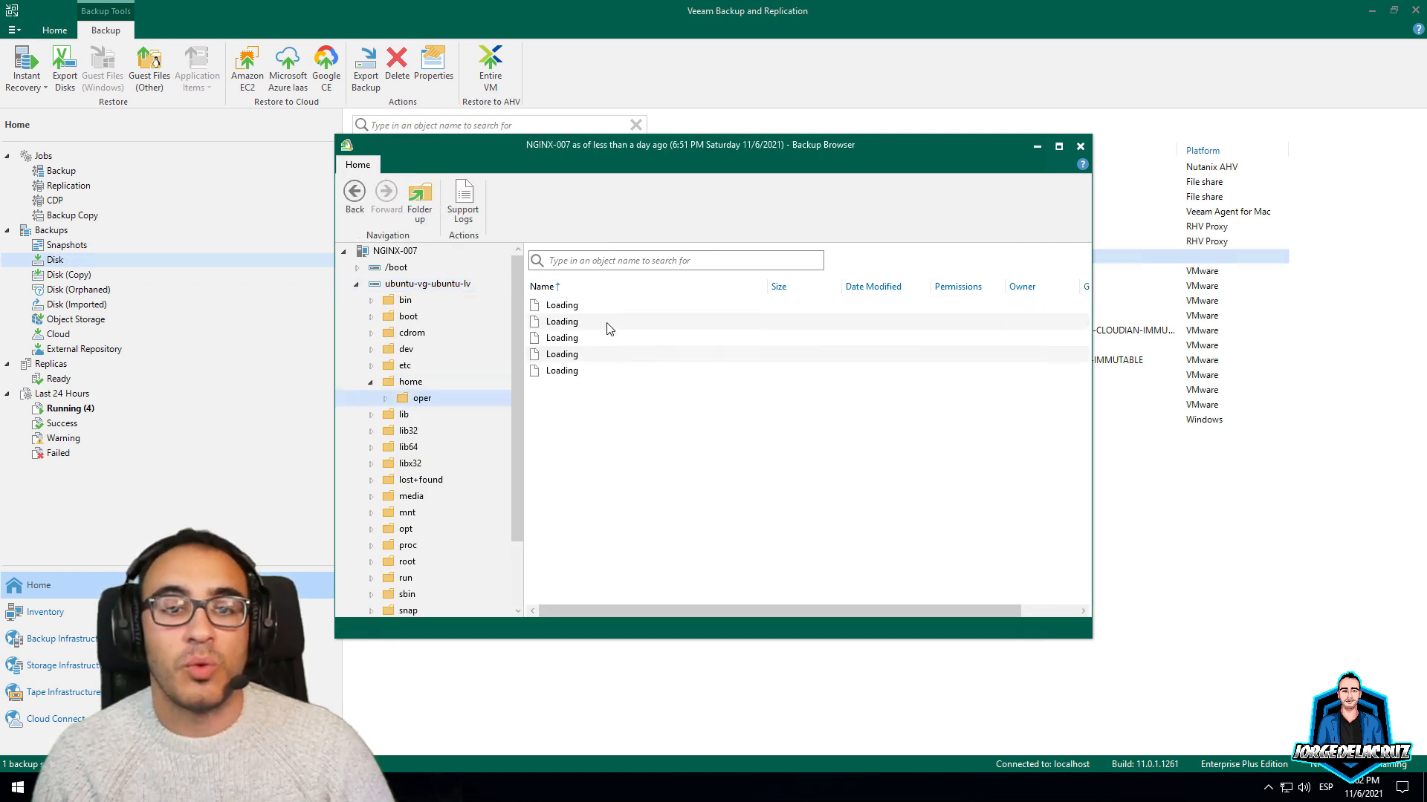
pyautogui.click(1080, 147)
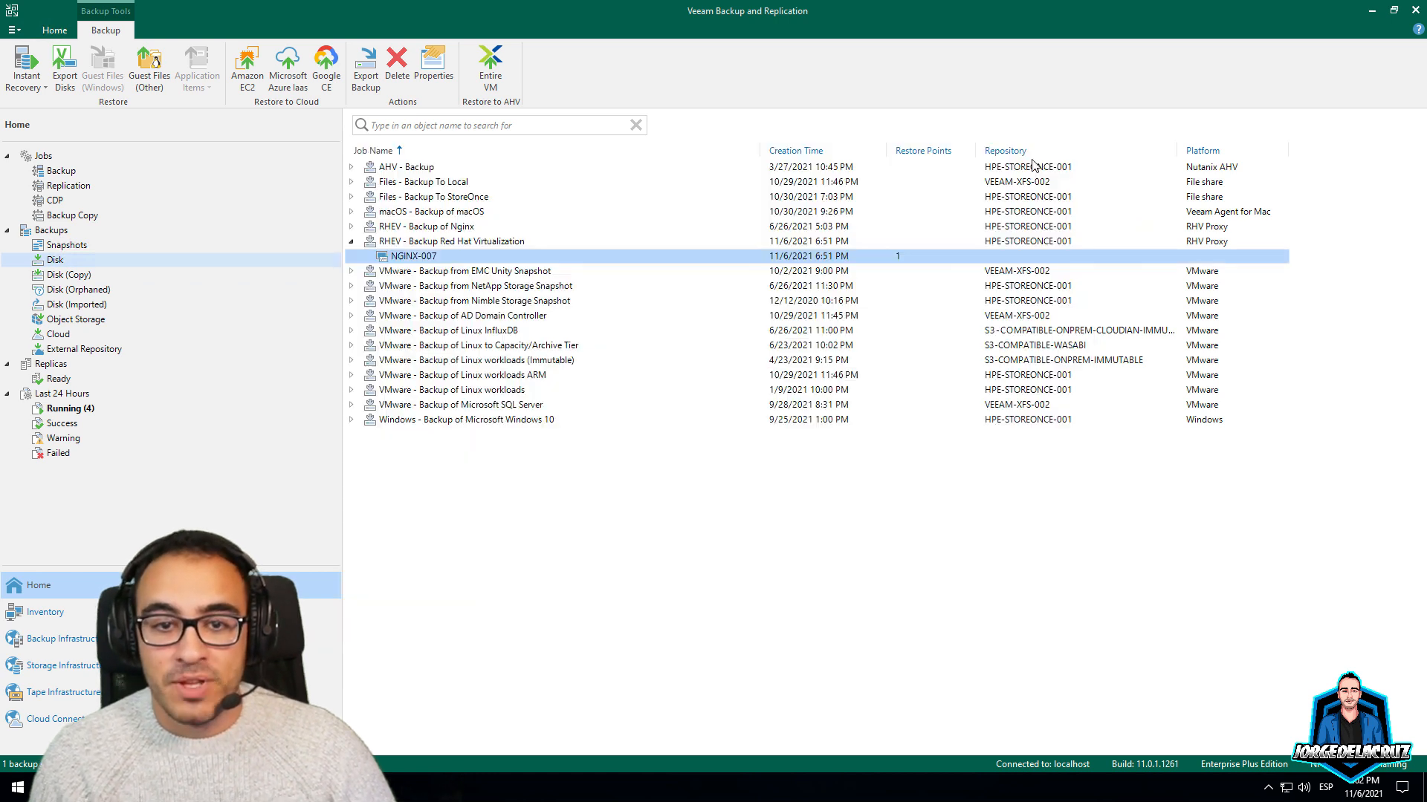
pyautogui.rightClick(414, 260)
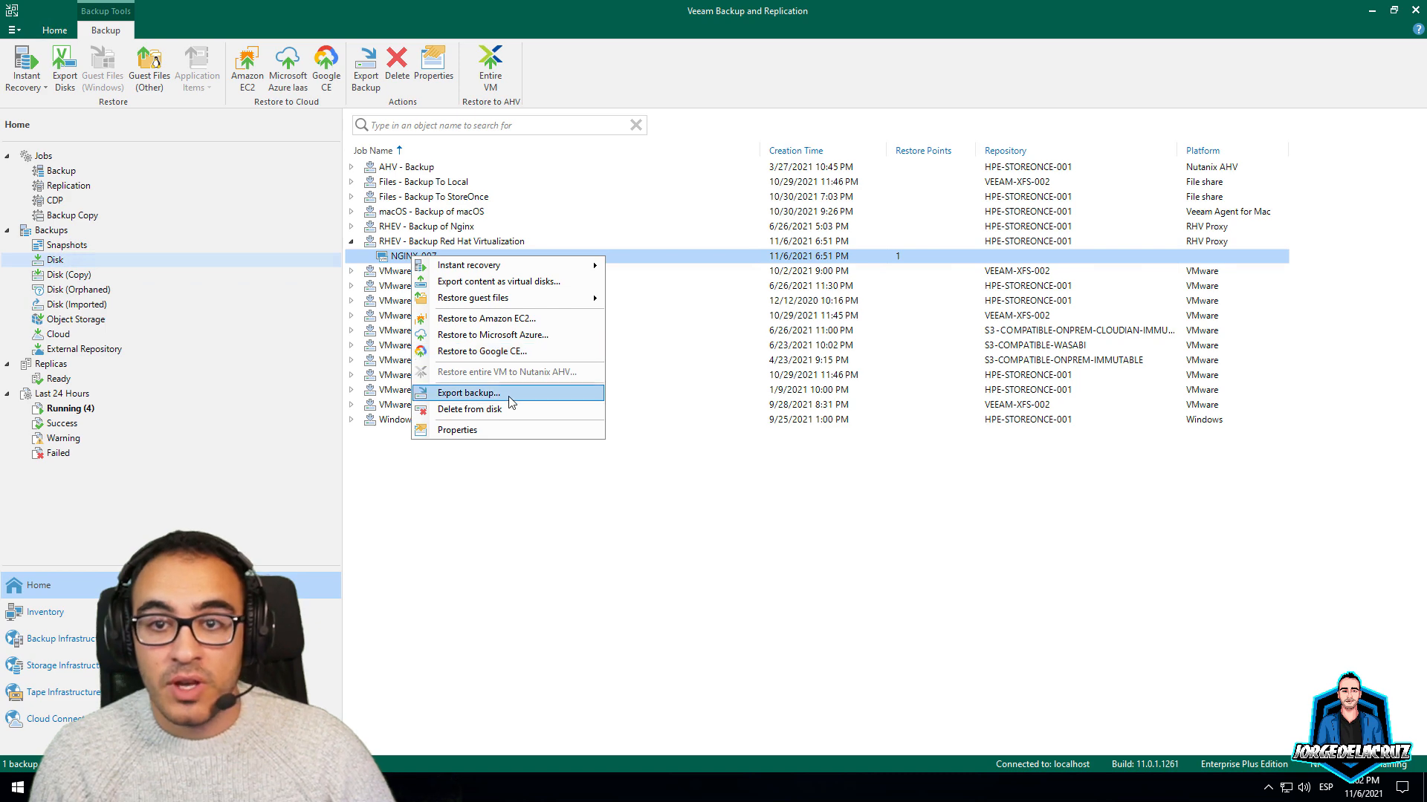
pyautogui.click(611, 579)
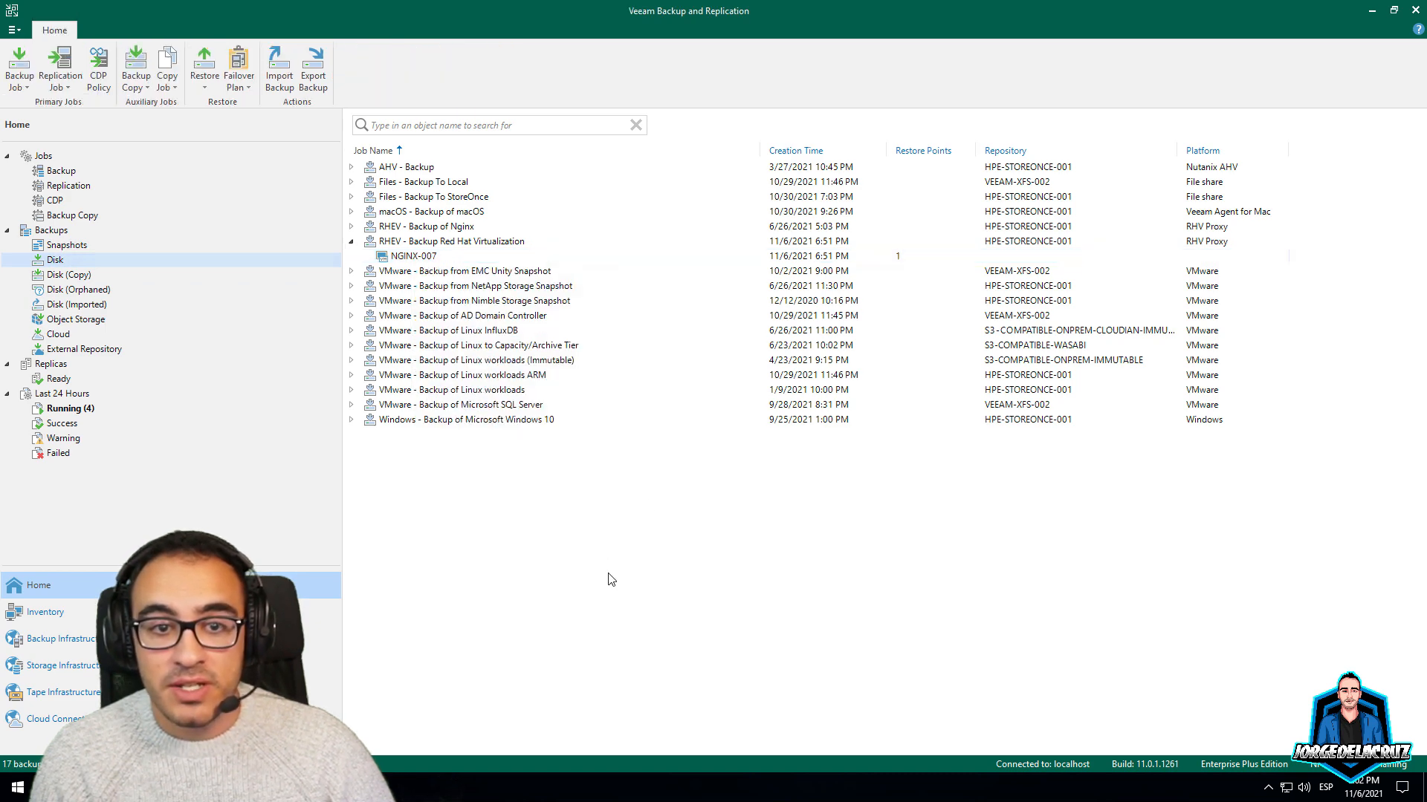
# In the web console's Protected VMs list, start a full restore of NGINX-007
pyautogui.click(863, 12)
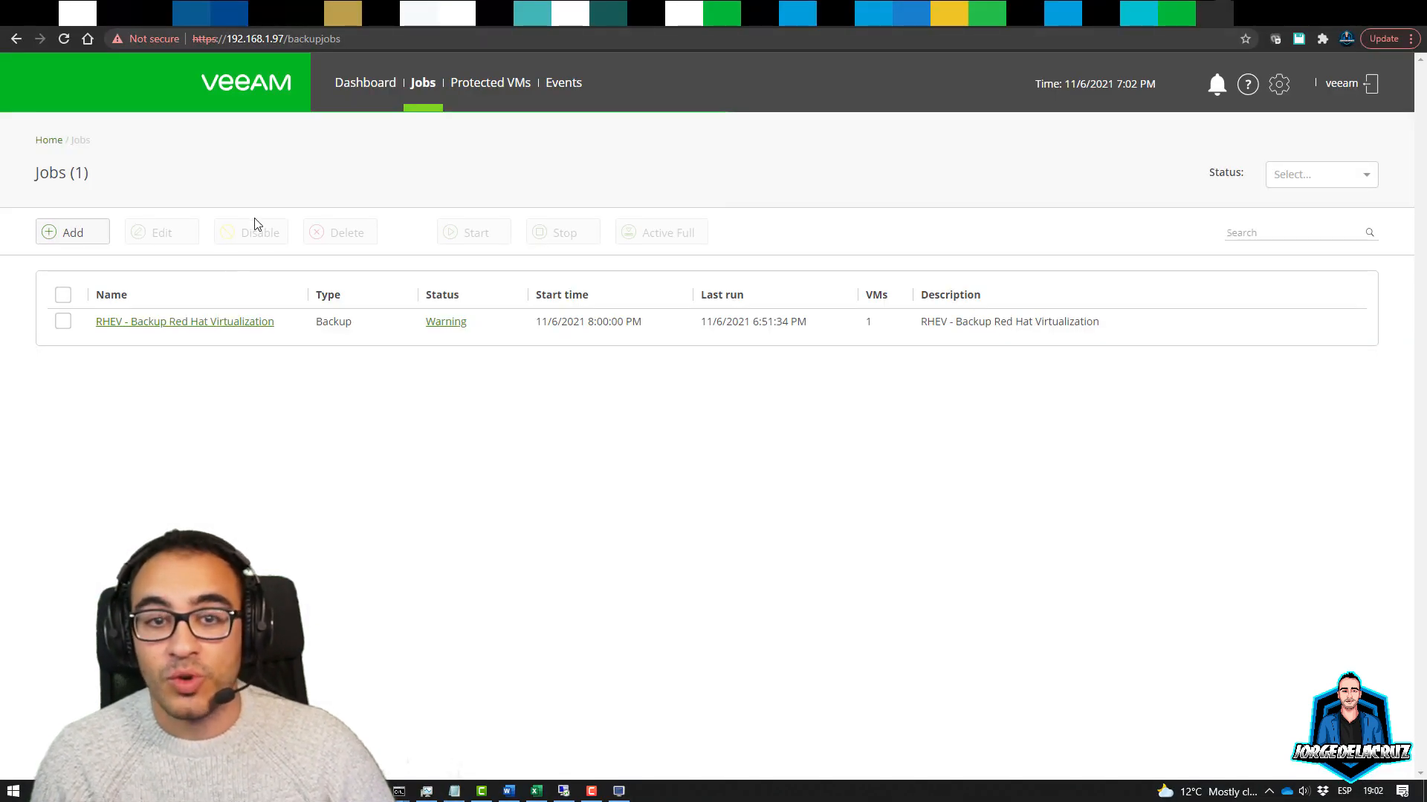
pyautogui.click(478, 89)
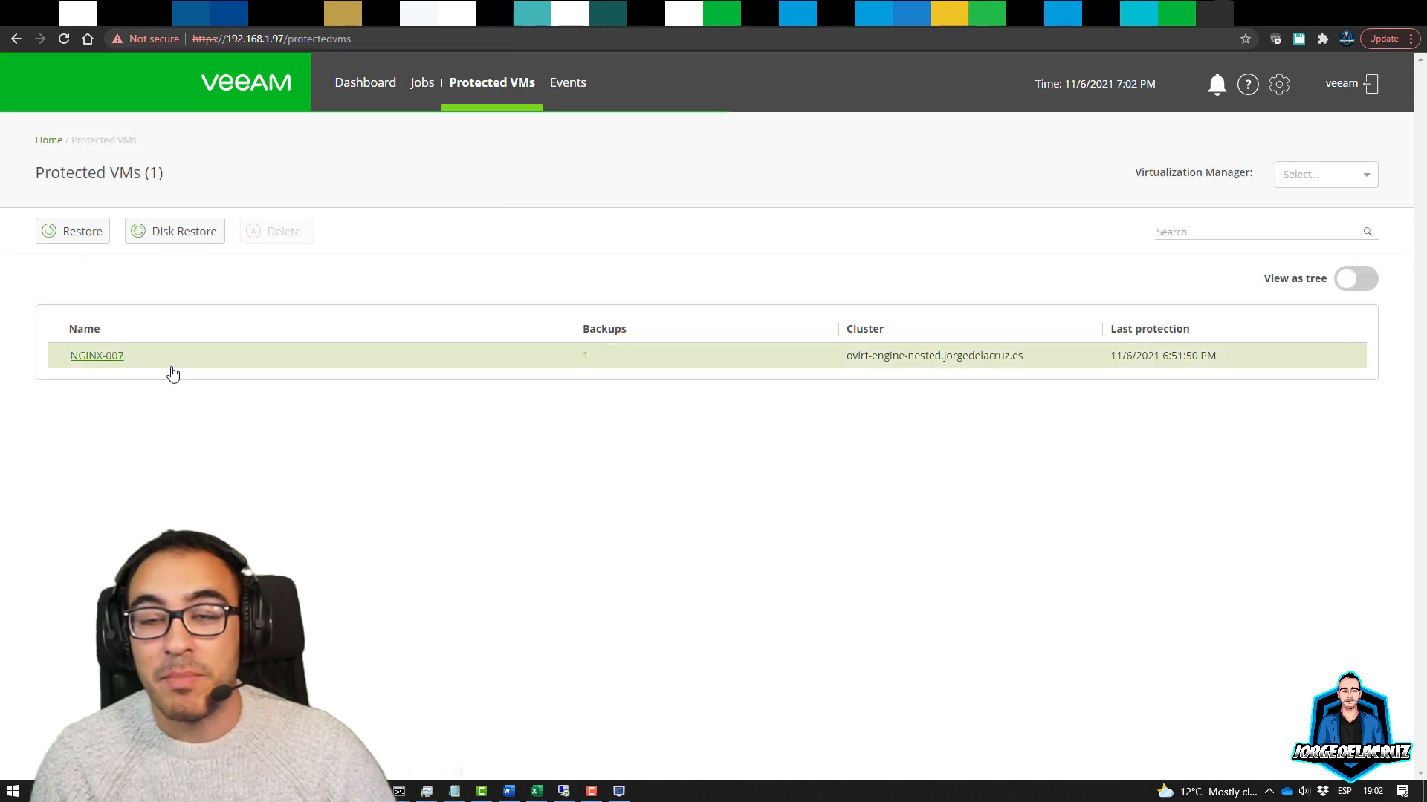
pyautogui.click(82, 239)
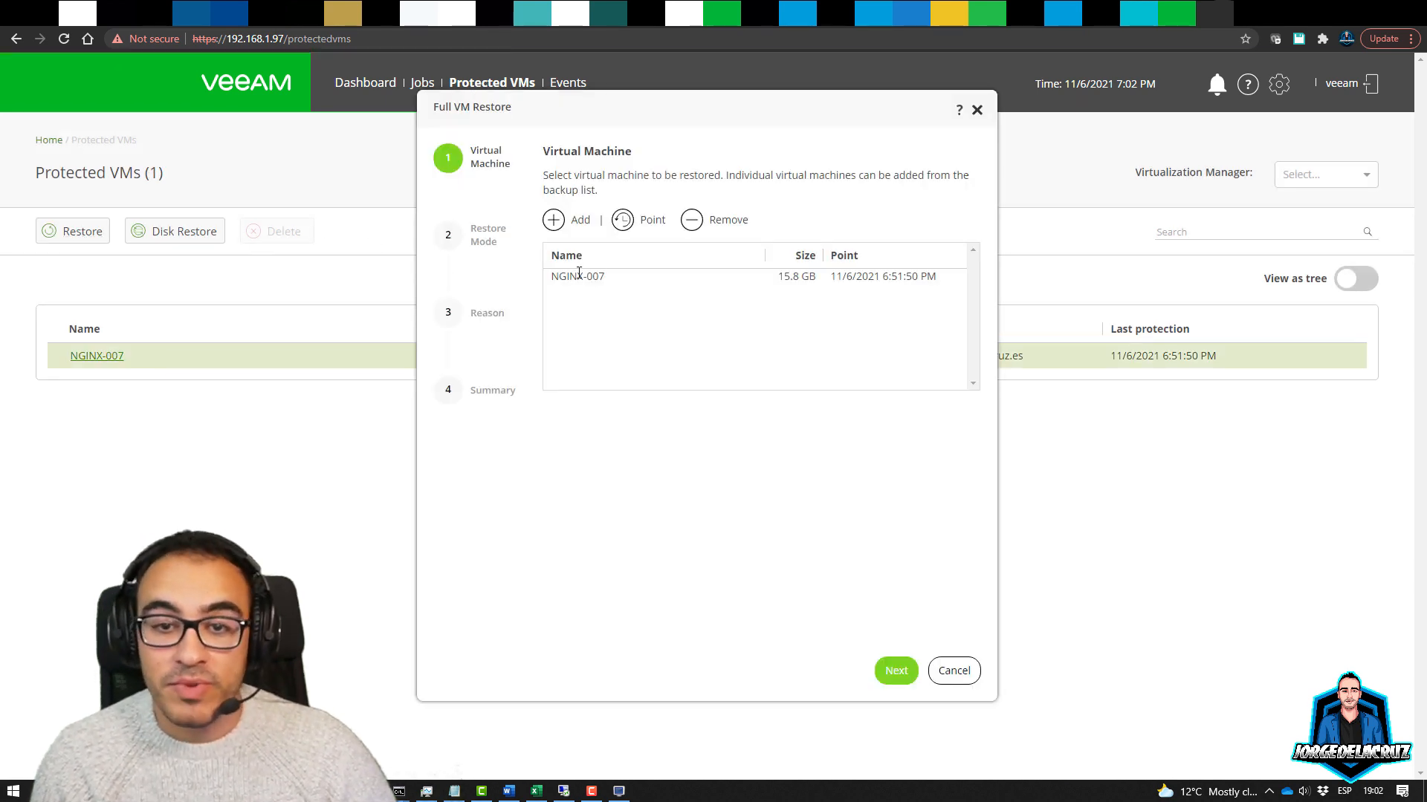
# Choose Restore to a new location and open the restored VM's renaming options
pyautogui.click(896, 671)
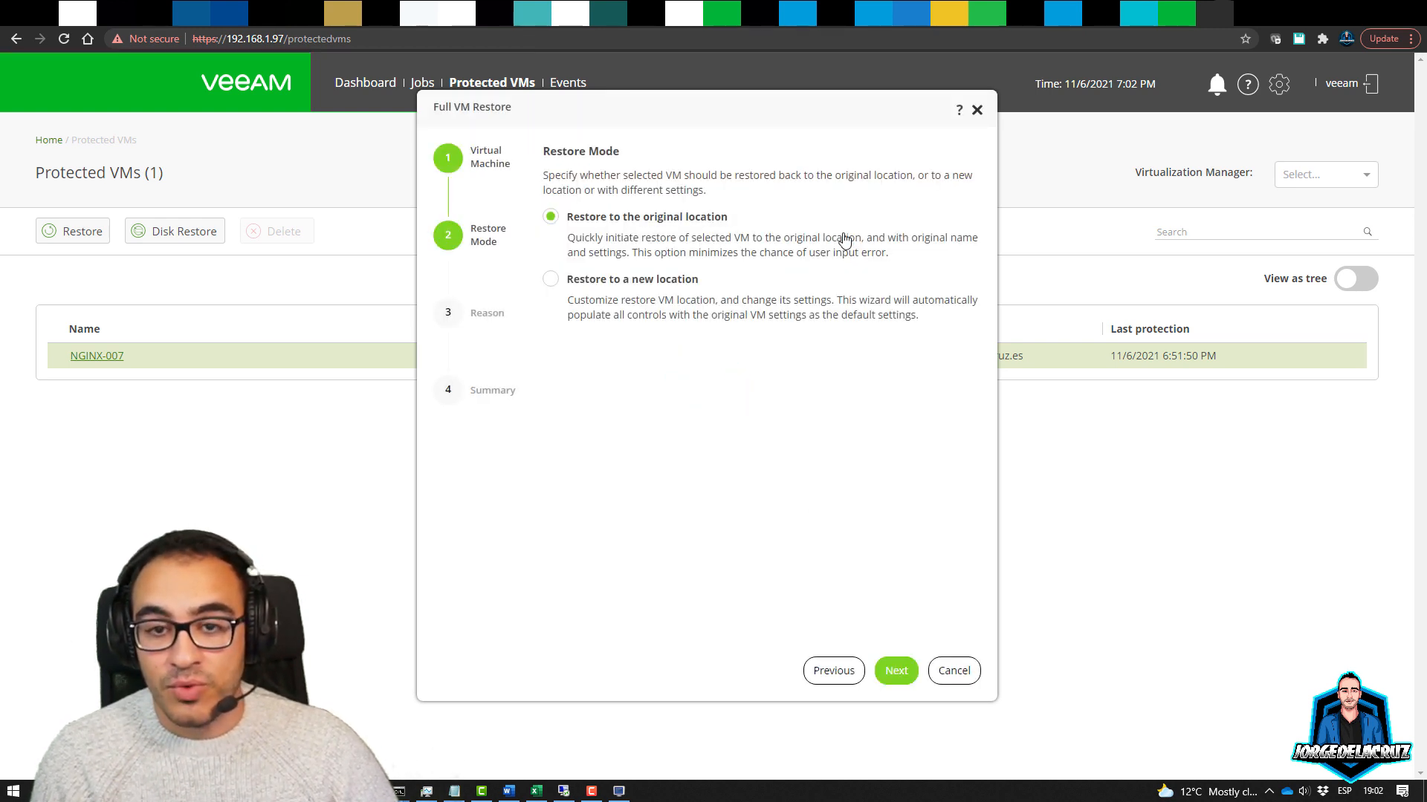
pyautogui.click(612, 283)
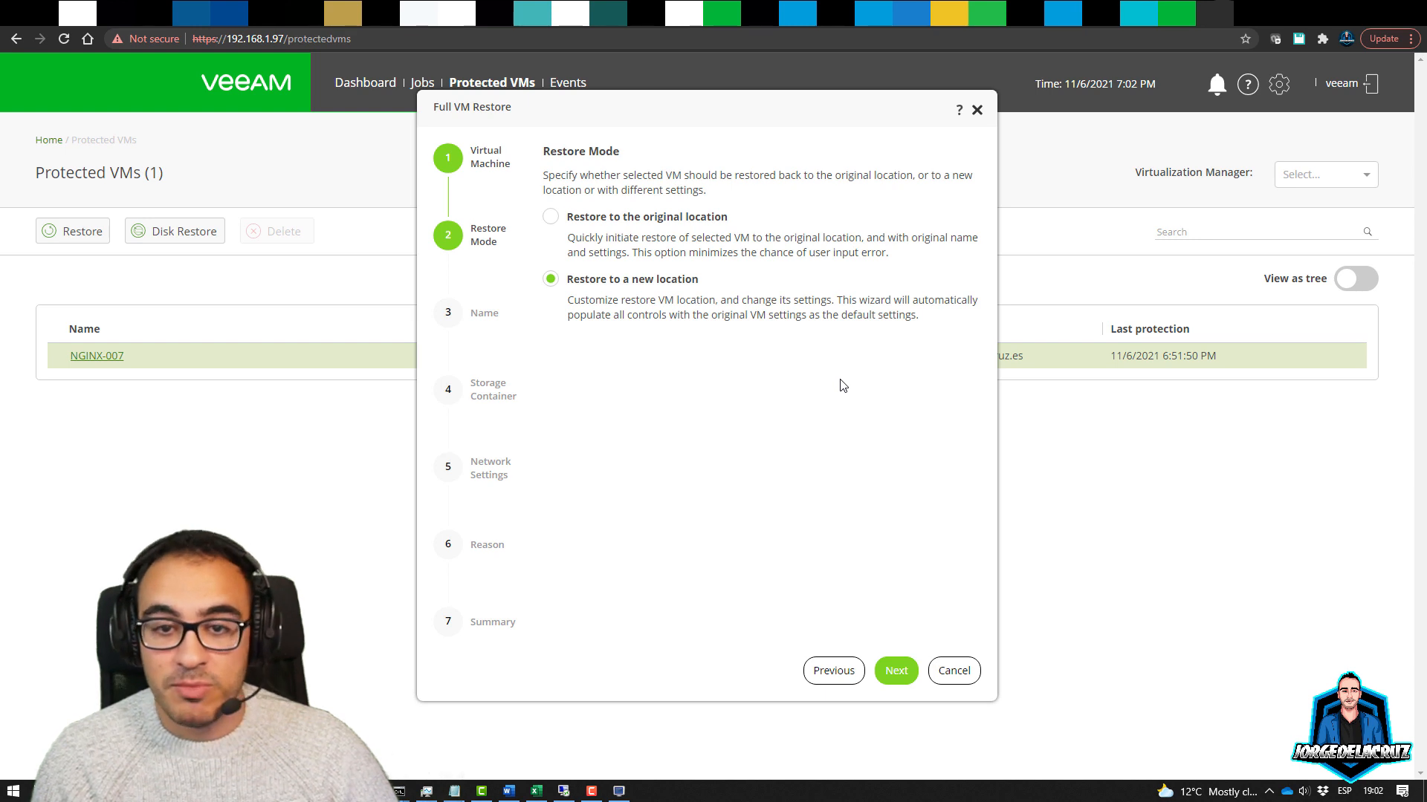
pyautogui.click(895, 669)
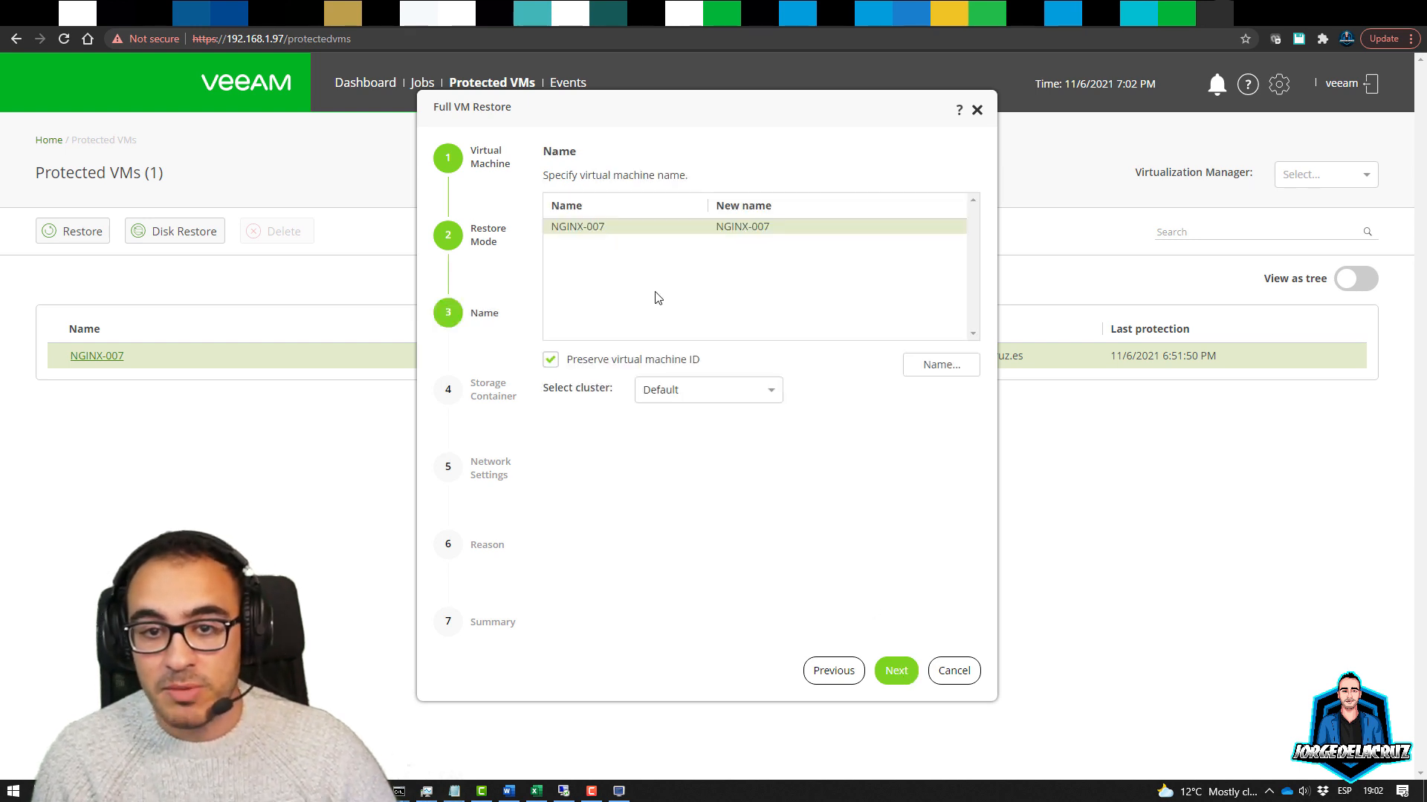
pyautogui.click(942, 366)
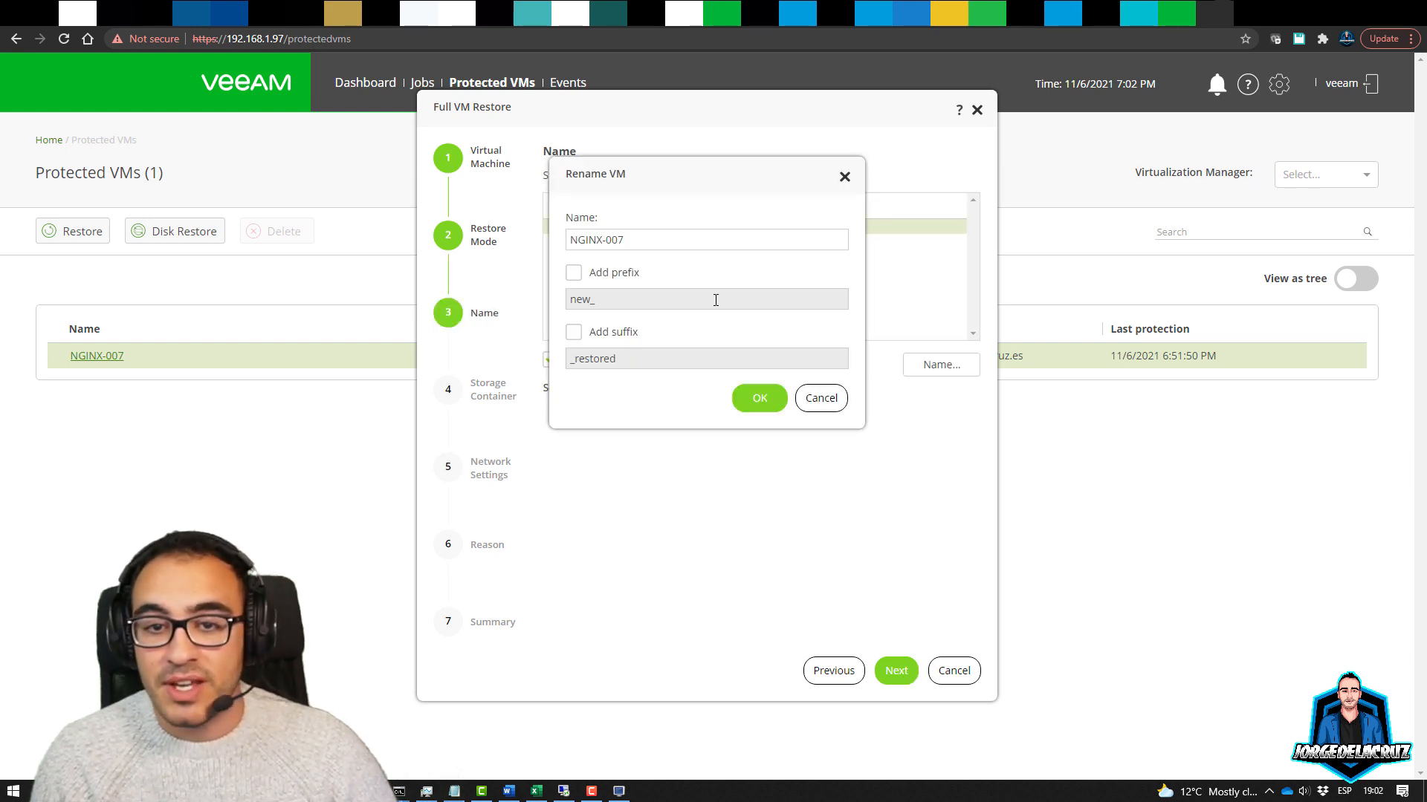
pyautogui.moveTo(619, 242); pyautogui.dragTo(639, 242)
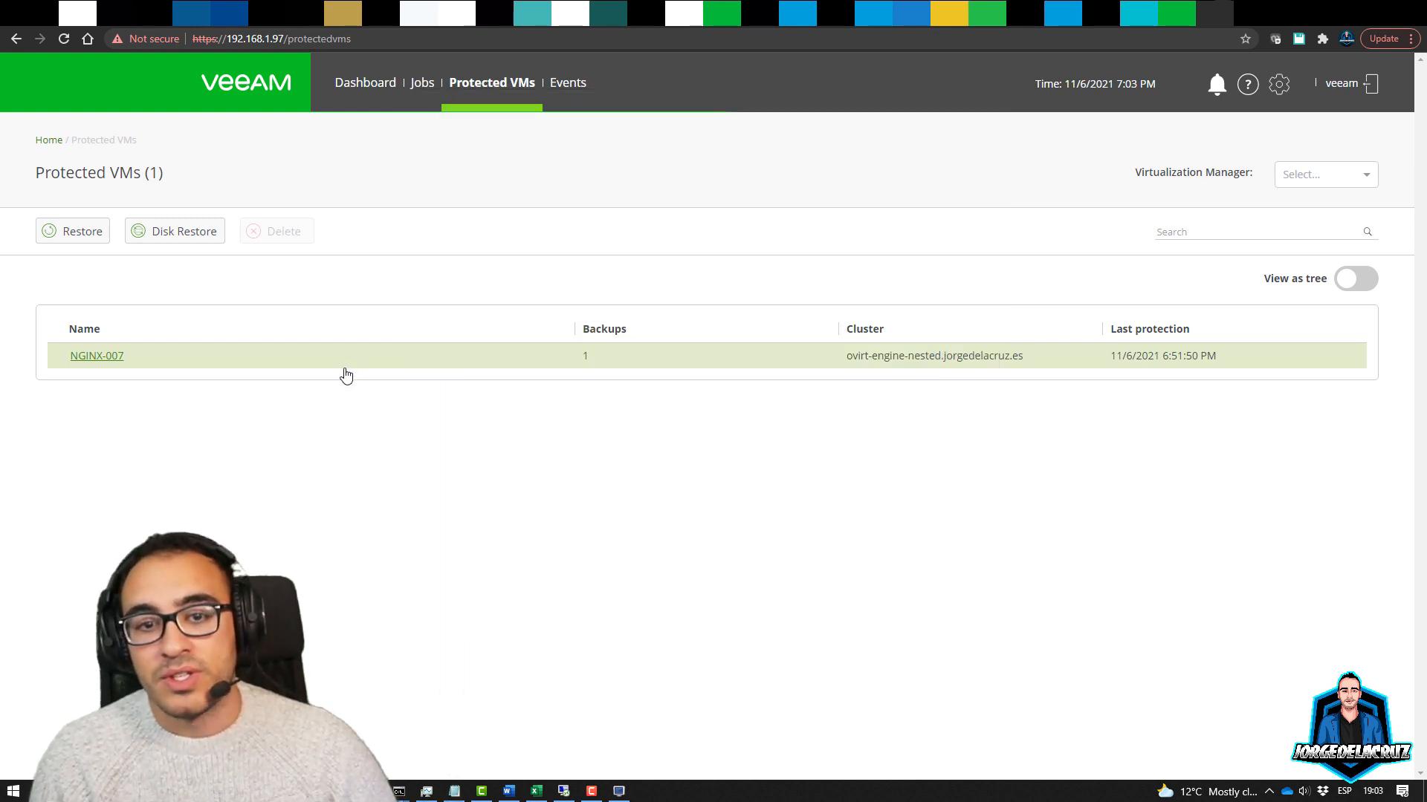
# Check the Events list and dashboard, then open the RHEV job's session log
pyautogui.click(567, 86)
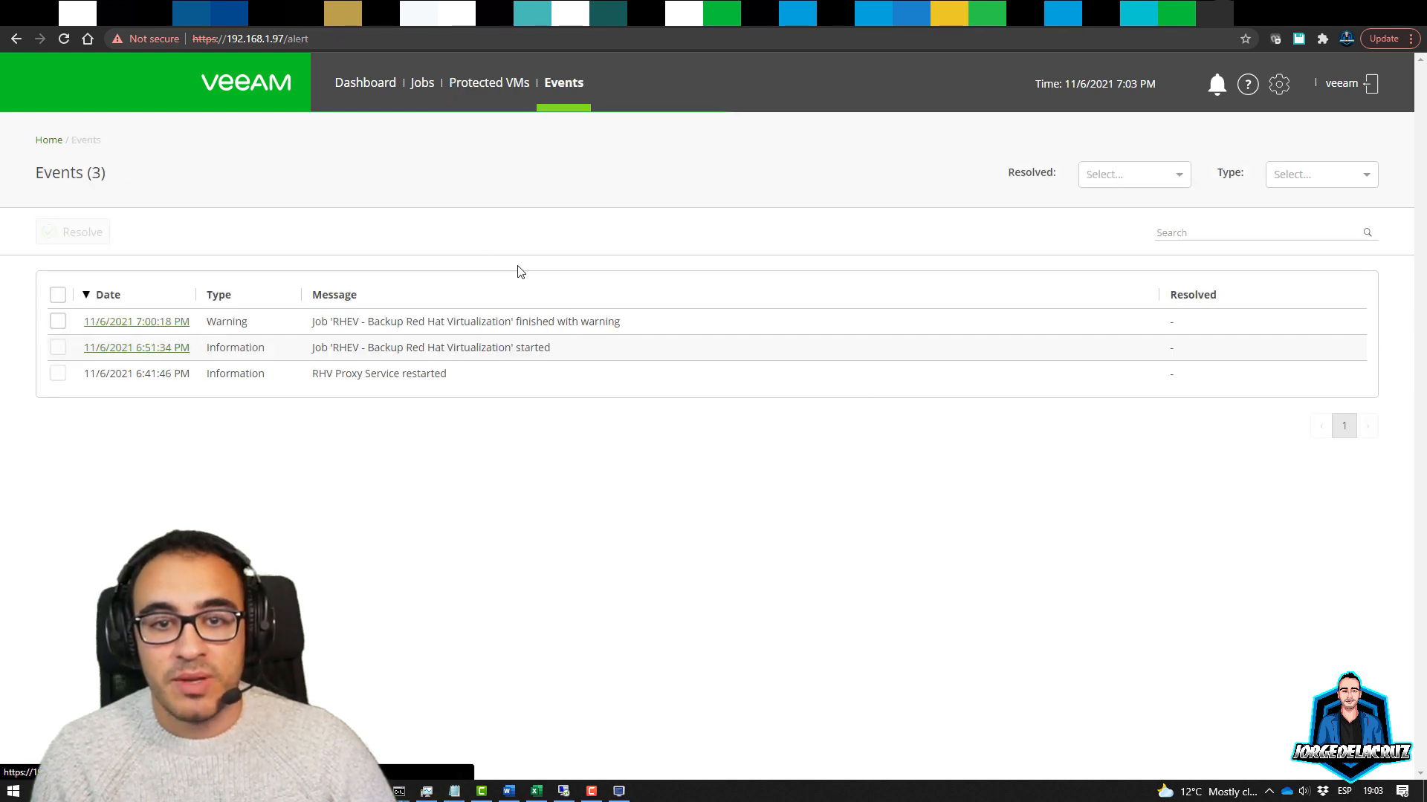
pyautogui.click(369, 88)
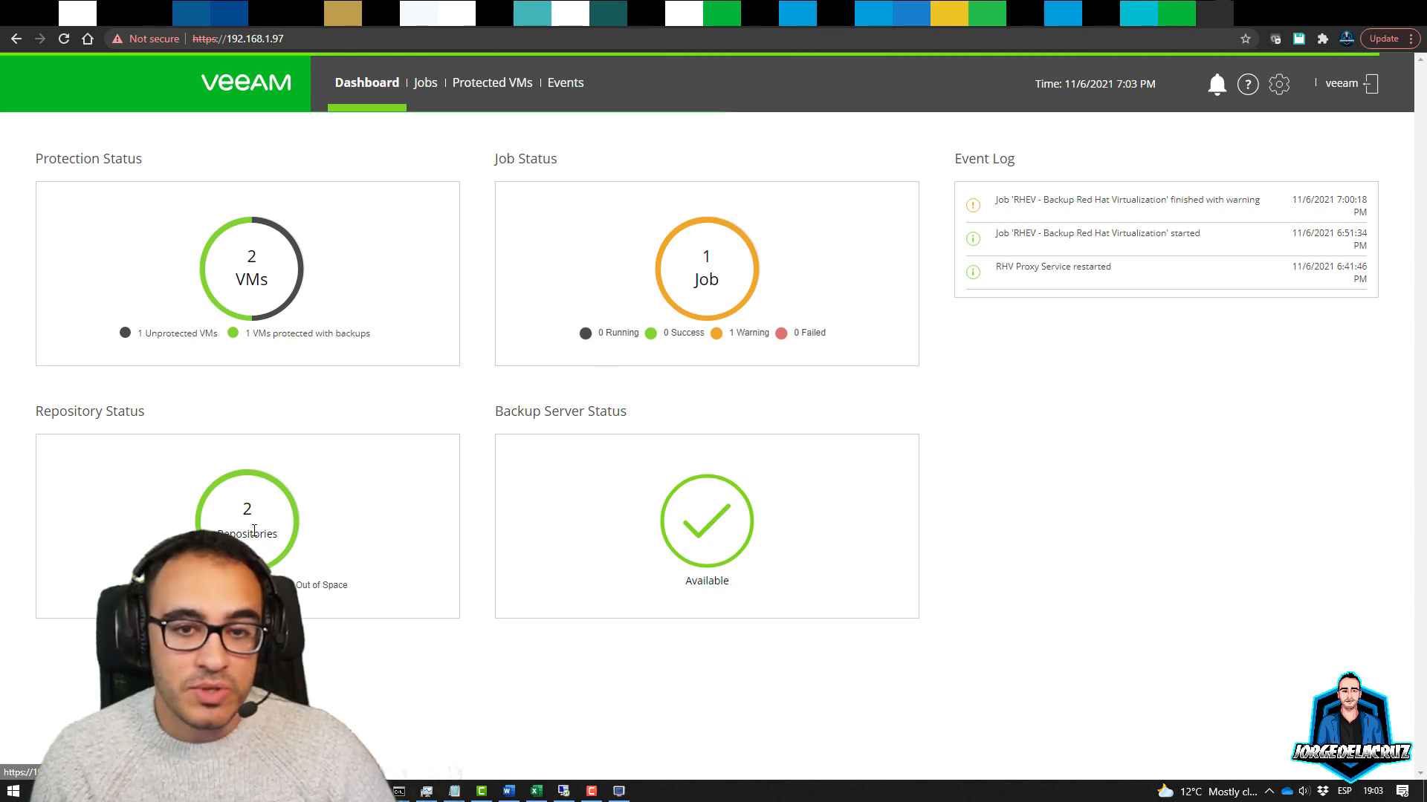
pyautogui.click(682, 275)
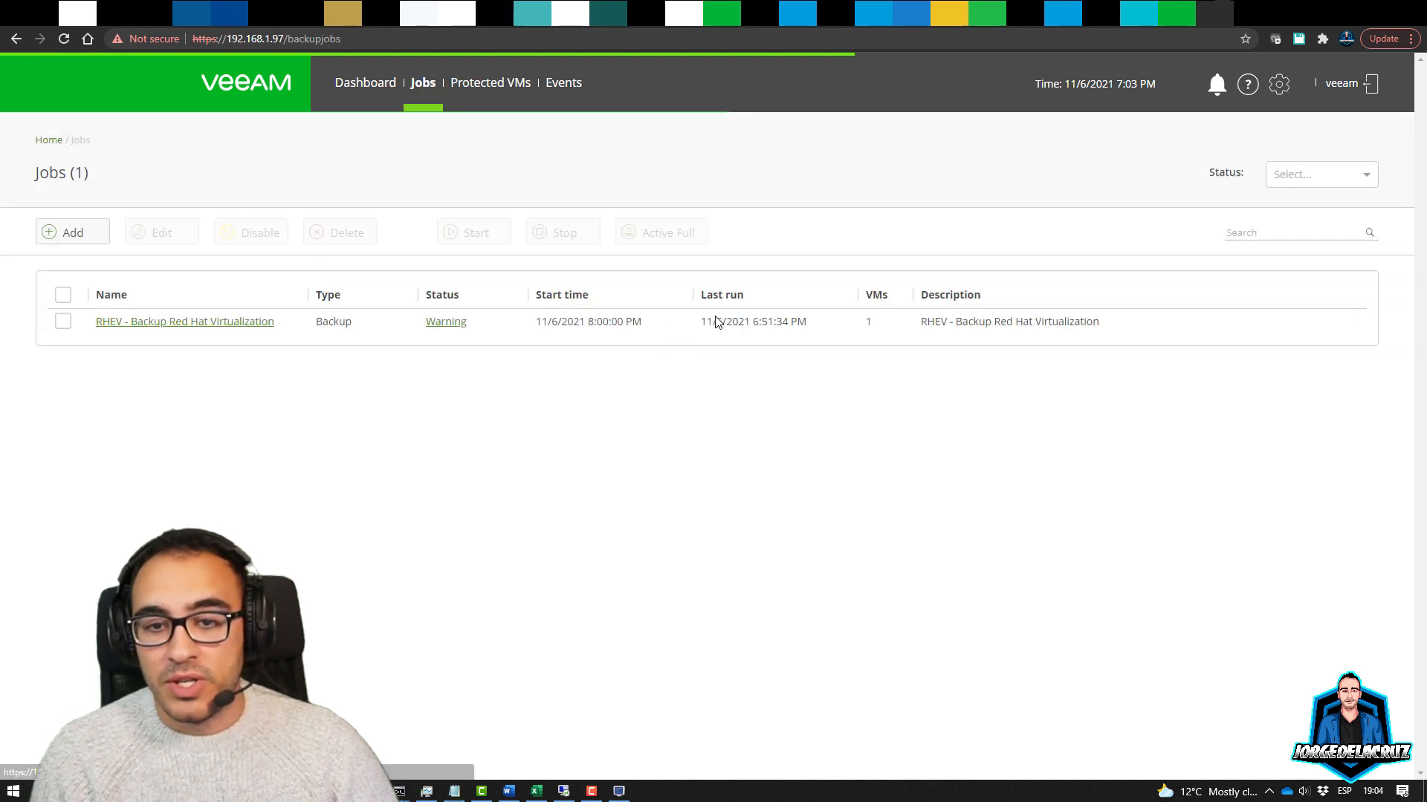
pyautogui.click(431, 323)
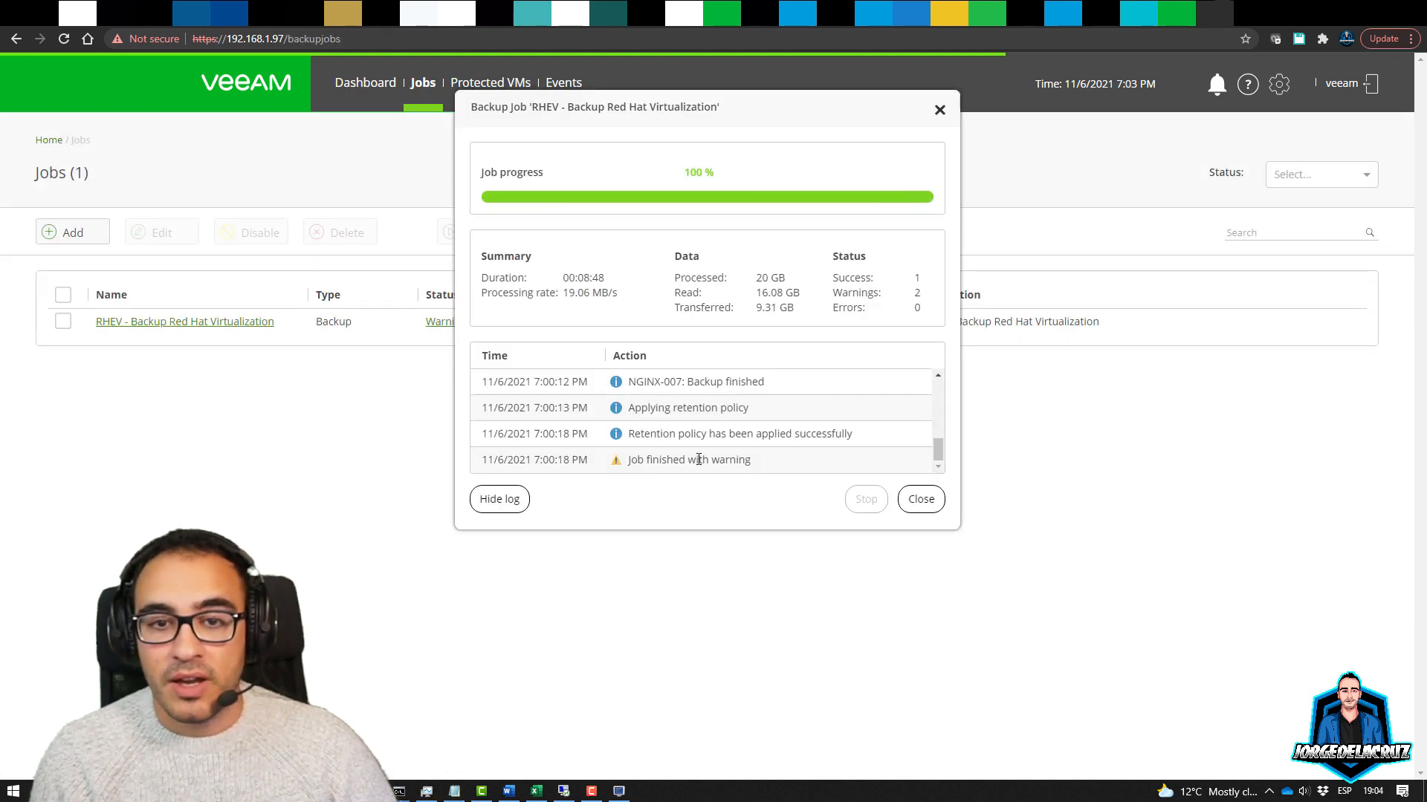
# Review the session log's repository warning and backup-finished entries, then close the details
pyautogui.scroll(6, 682, 444)
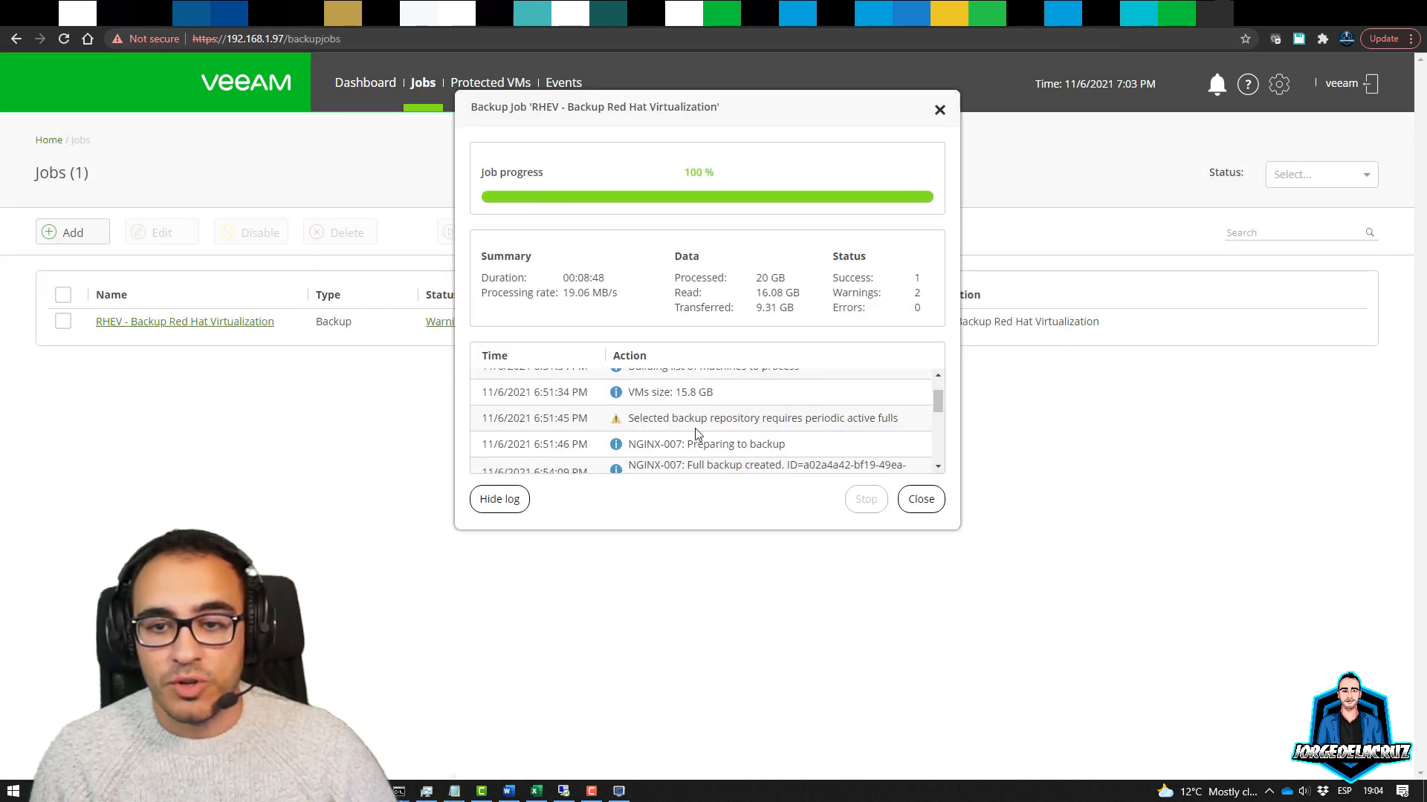
pyautogui.moveTo(653, 417); pyautogui.dragTo(882, 414)
pyautogui.click(875, 427)
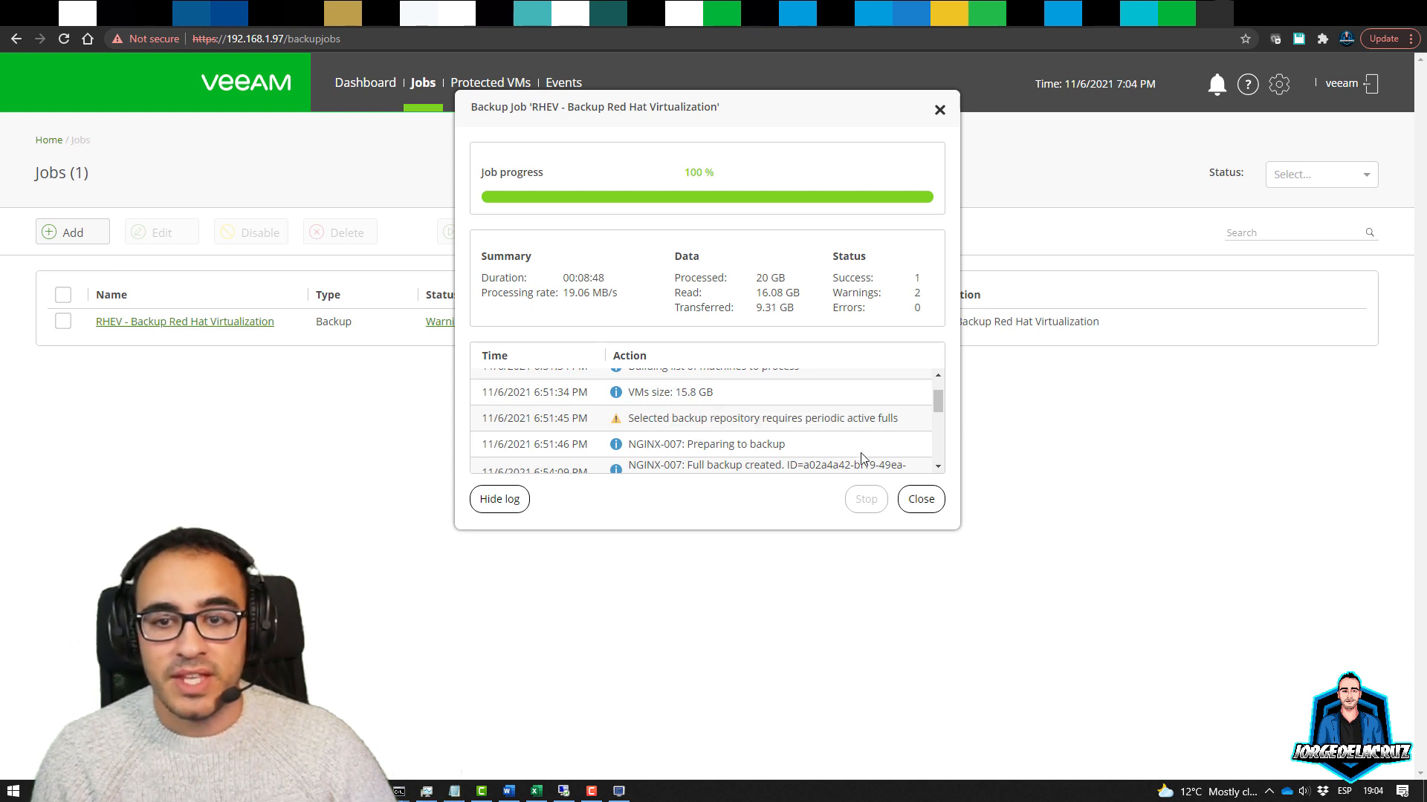
pyautogui.scroll(-6, 833, 449)
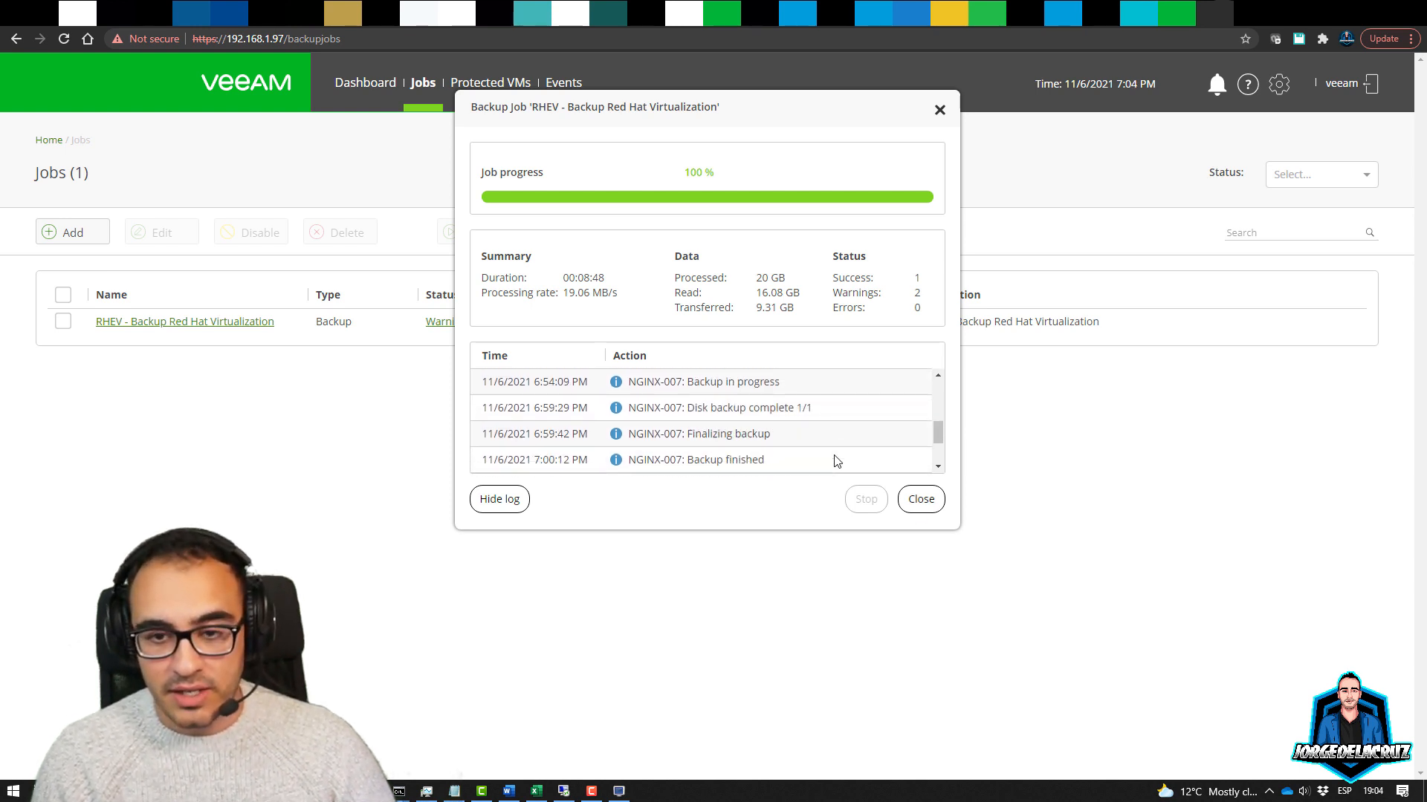
pyautogui.scroll(4, 831, 446)
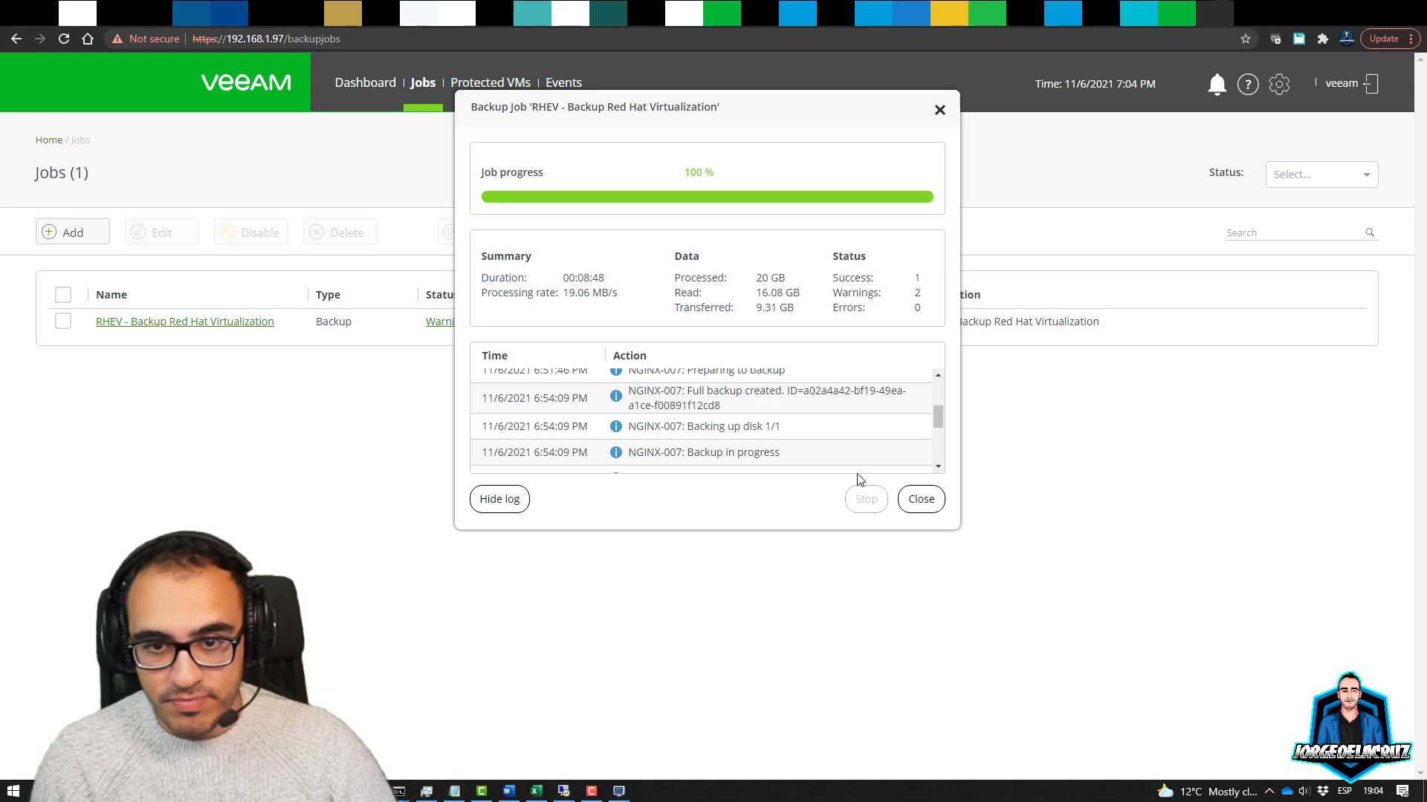
pyautogui.click(917, 500)
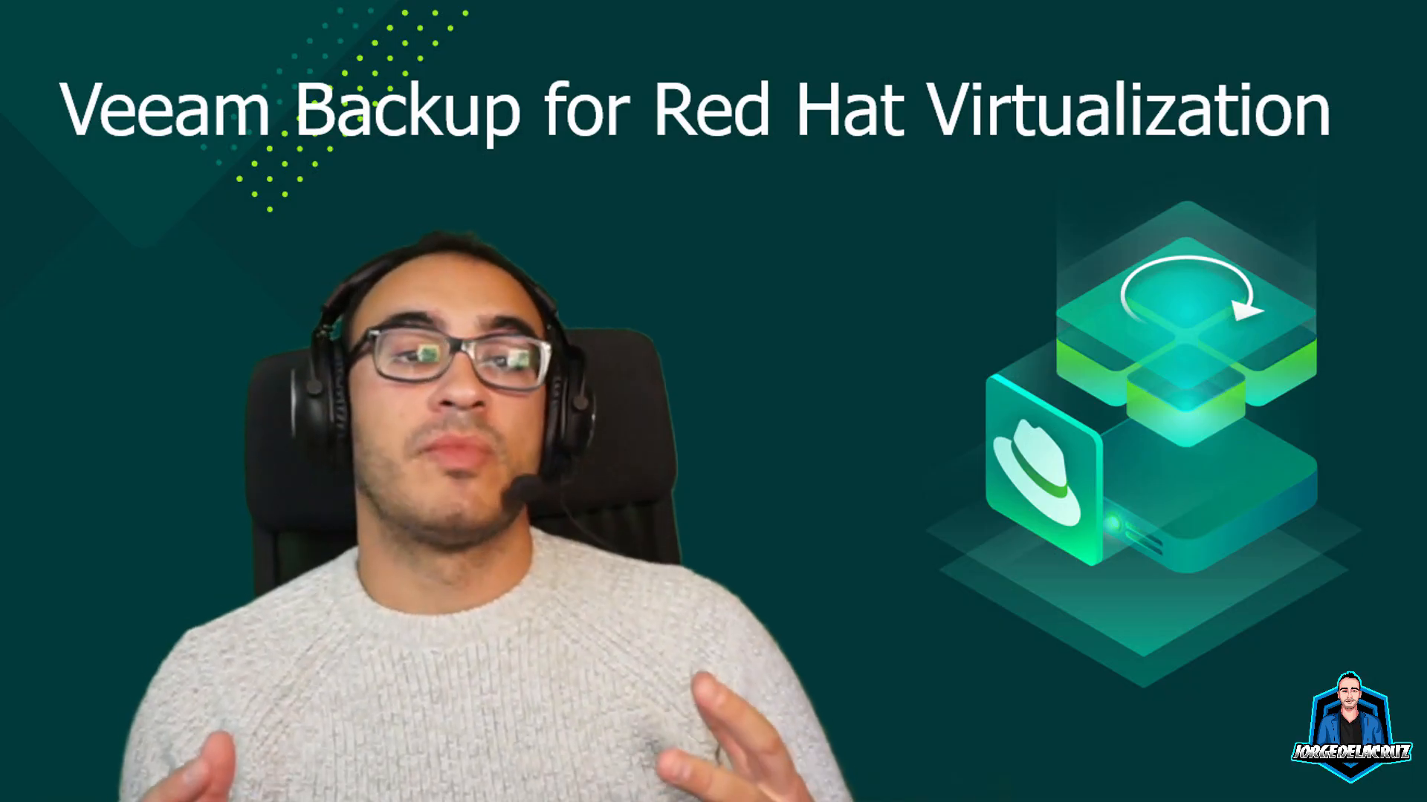